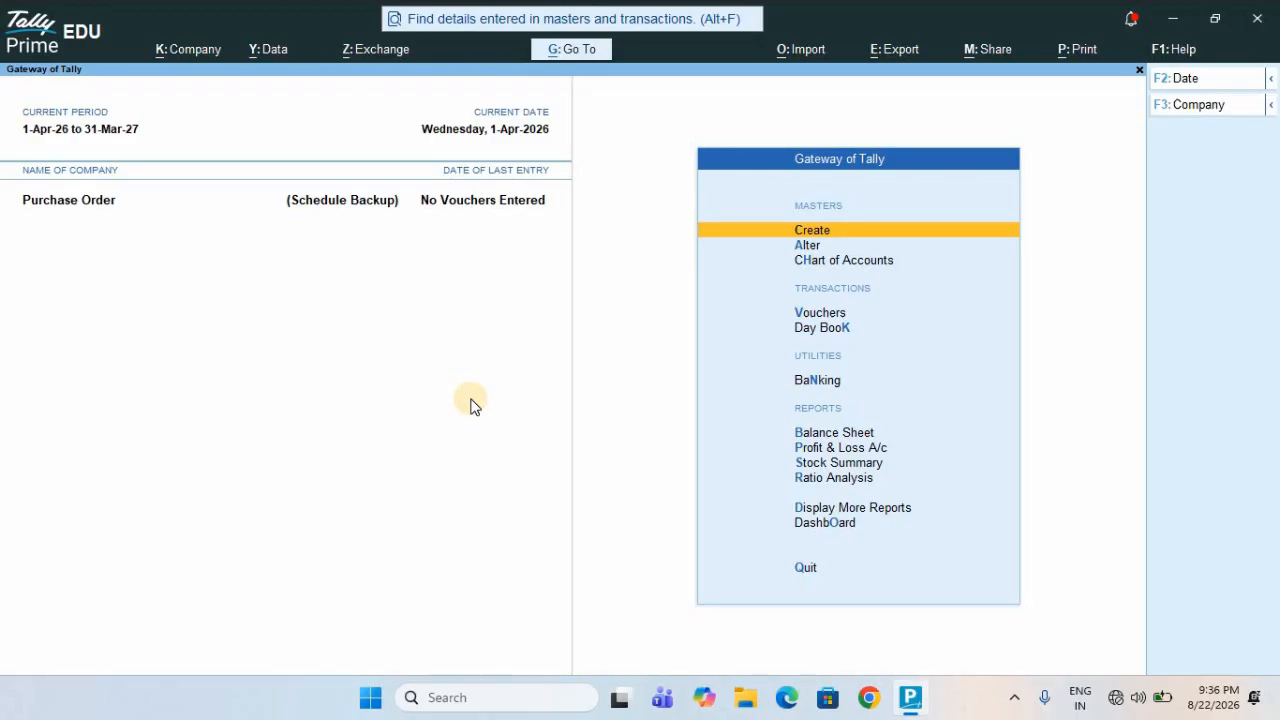
- Open the ICICI BANK A/C ledger for alteration to examine its group and bank details, and leave it without saving
click(810, 247)
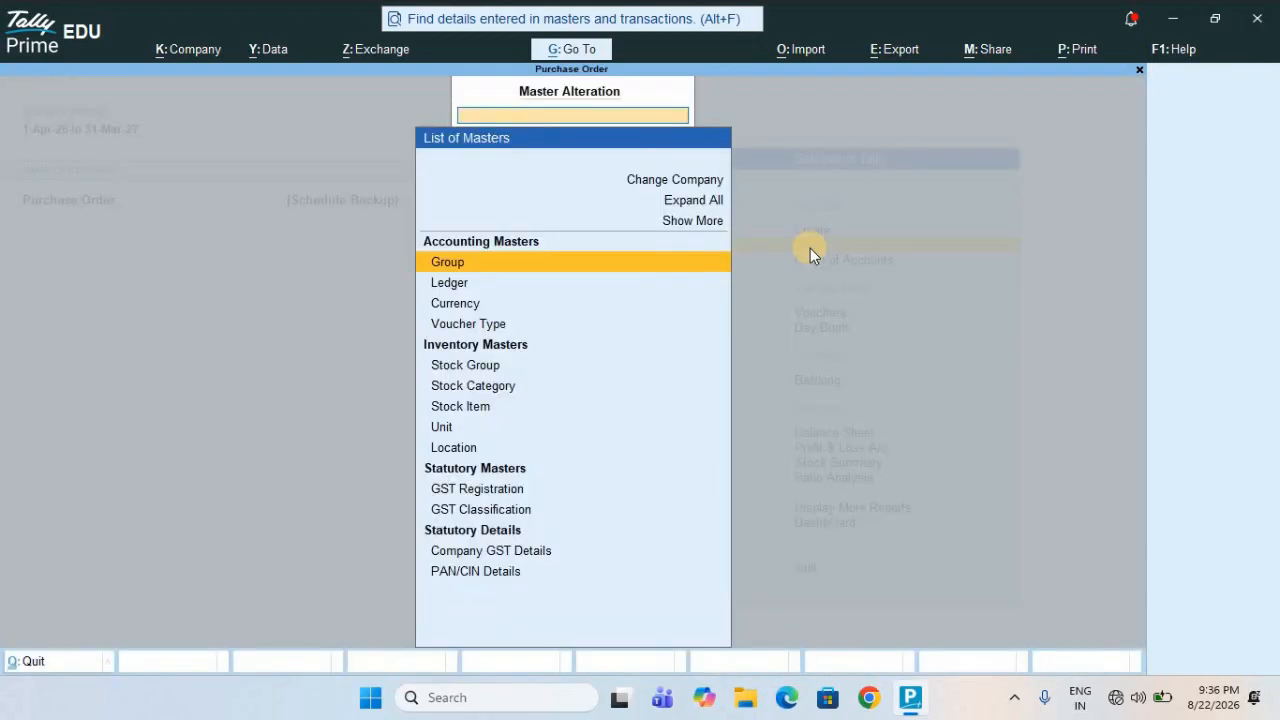
click(458, 284)
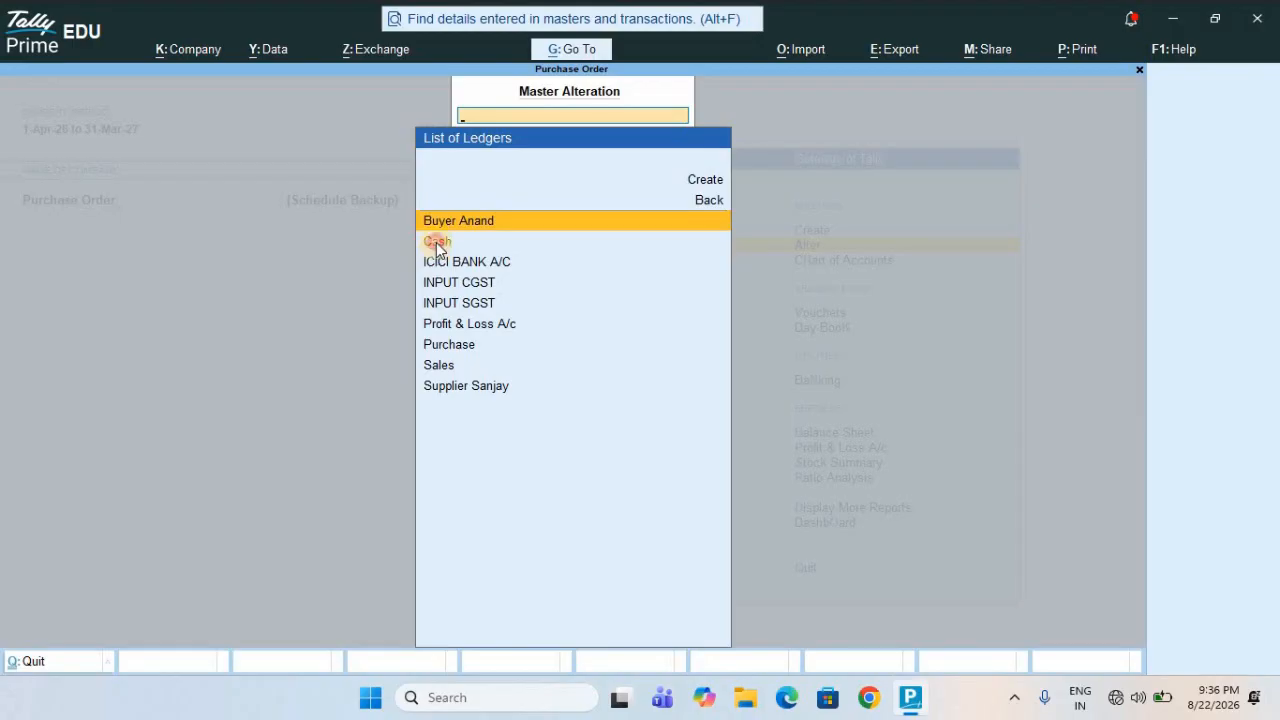
click(447, 252)
click(466, 264)
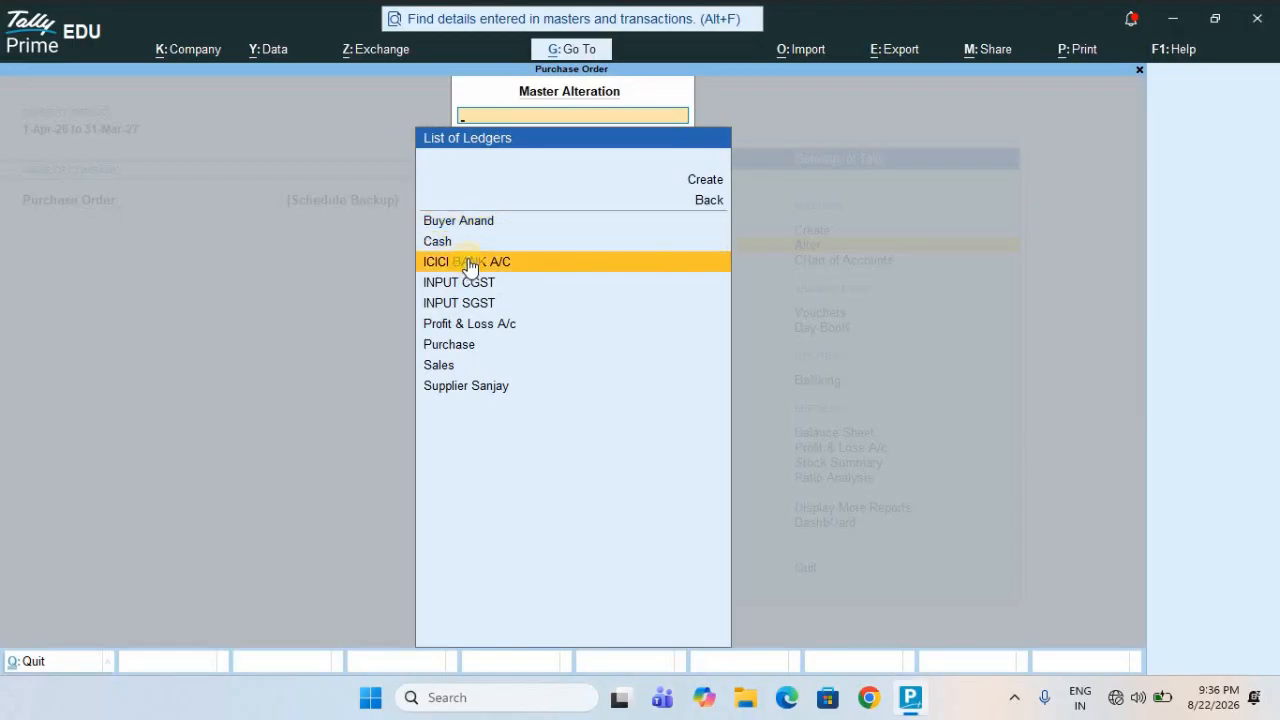
click(564, 261)
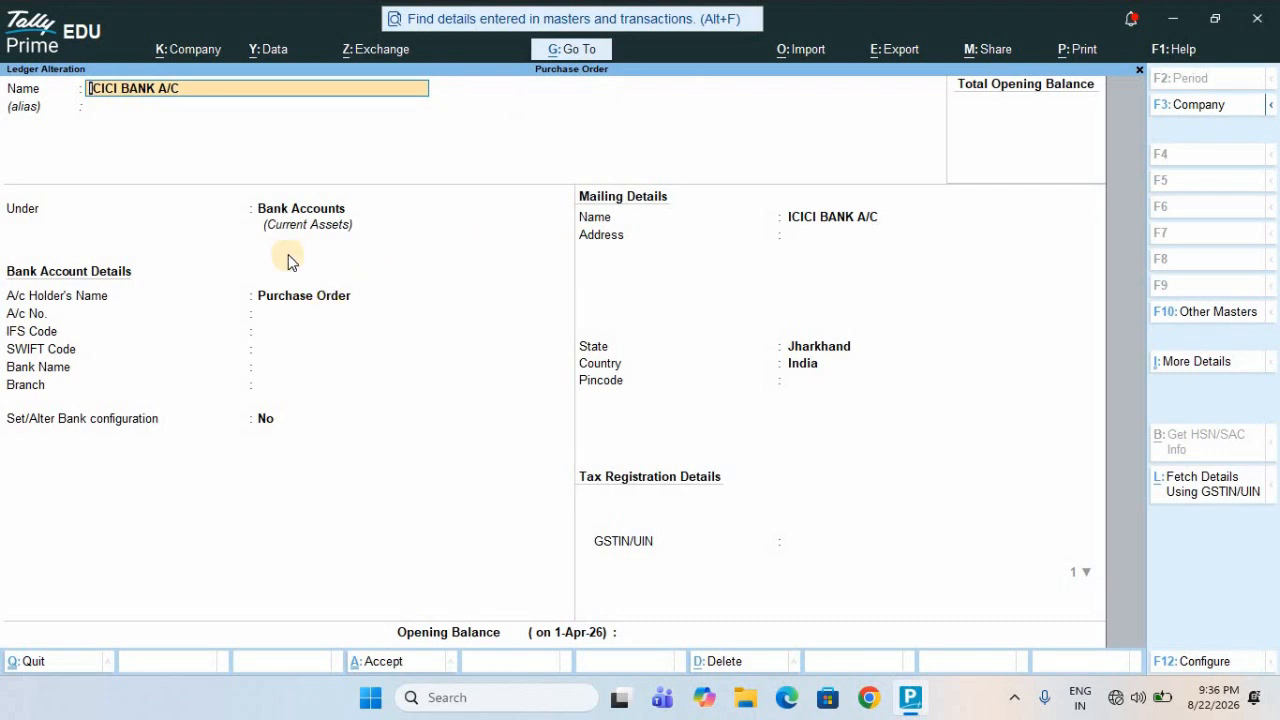
key(BackSpace)
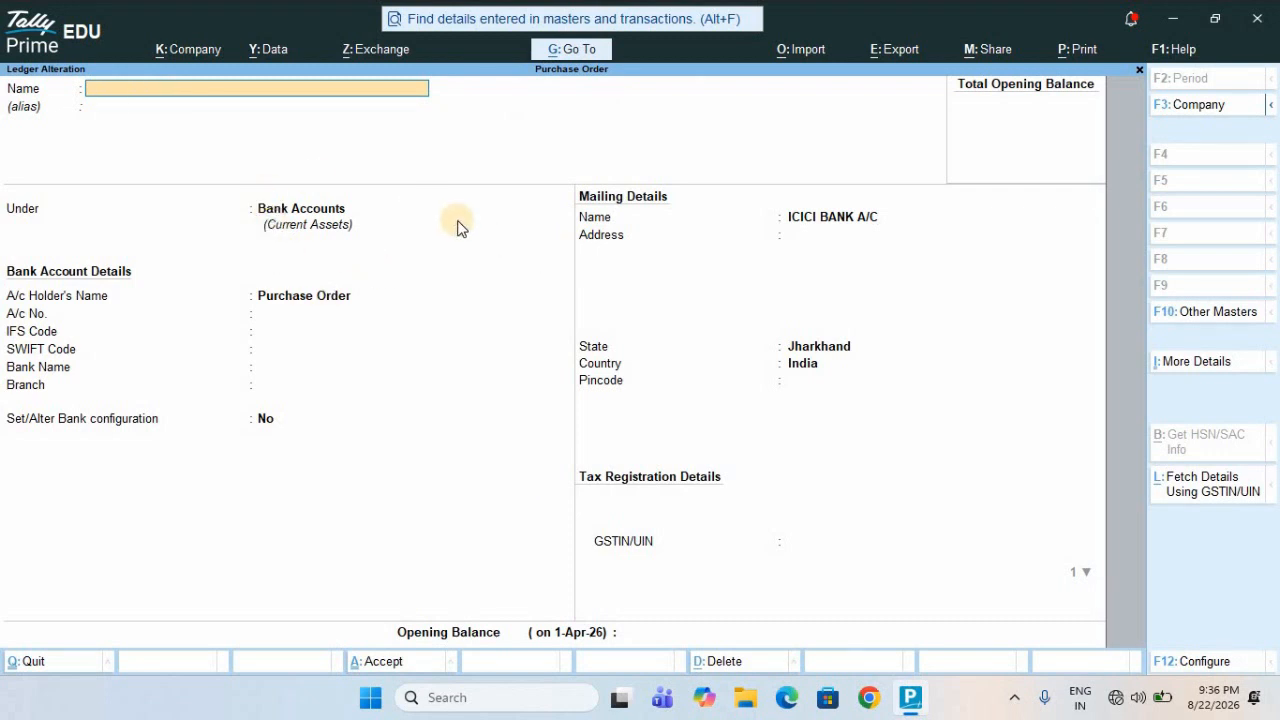
key(Escape)
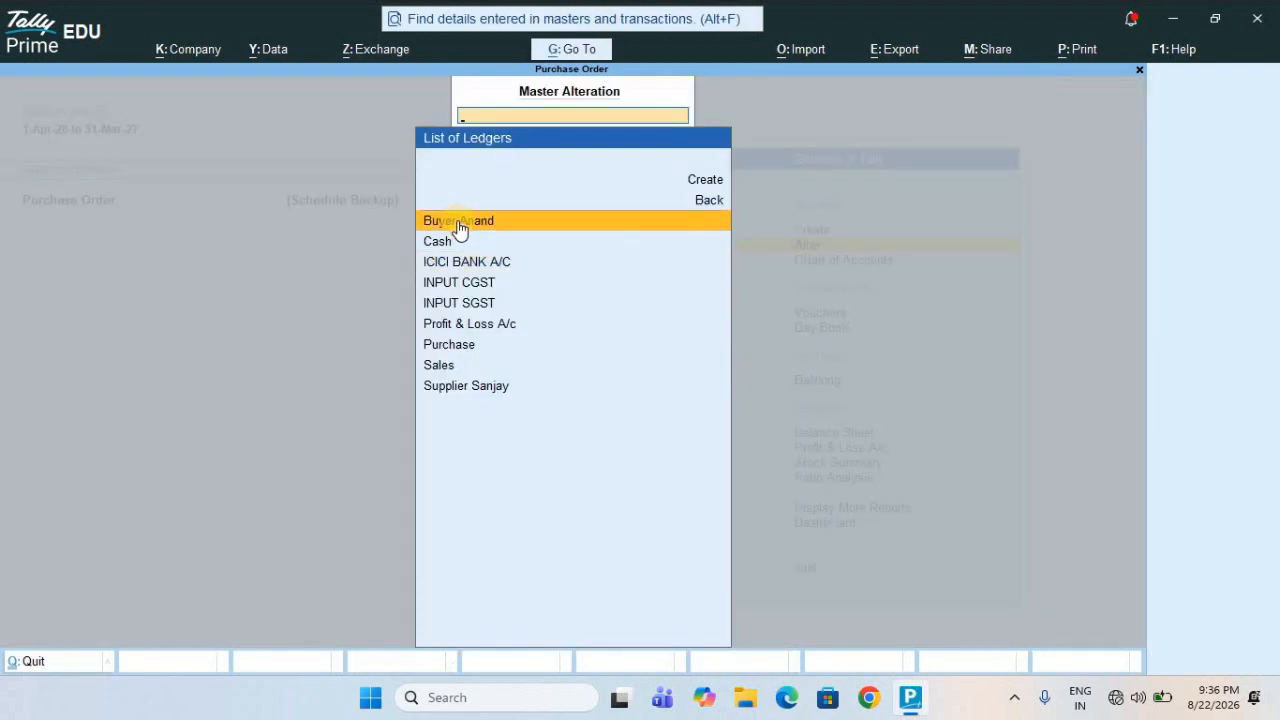
- Examine the buyer's ledger, including its parent group and tax registration details, and quit without saving
click(458, 228)
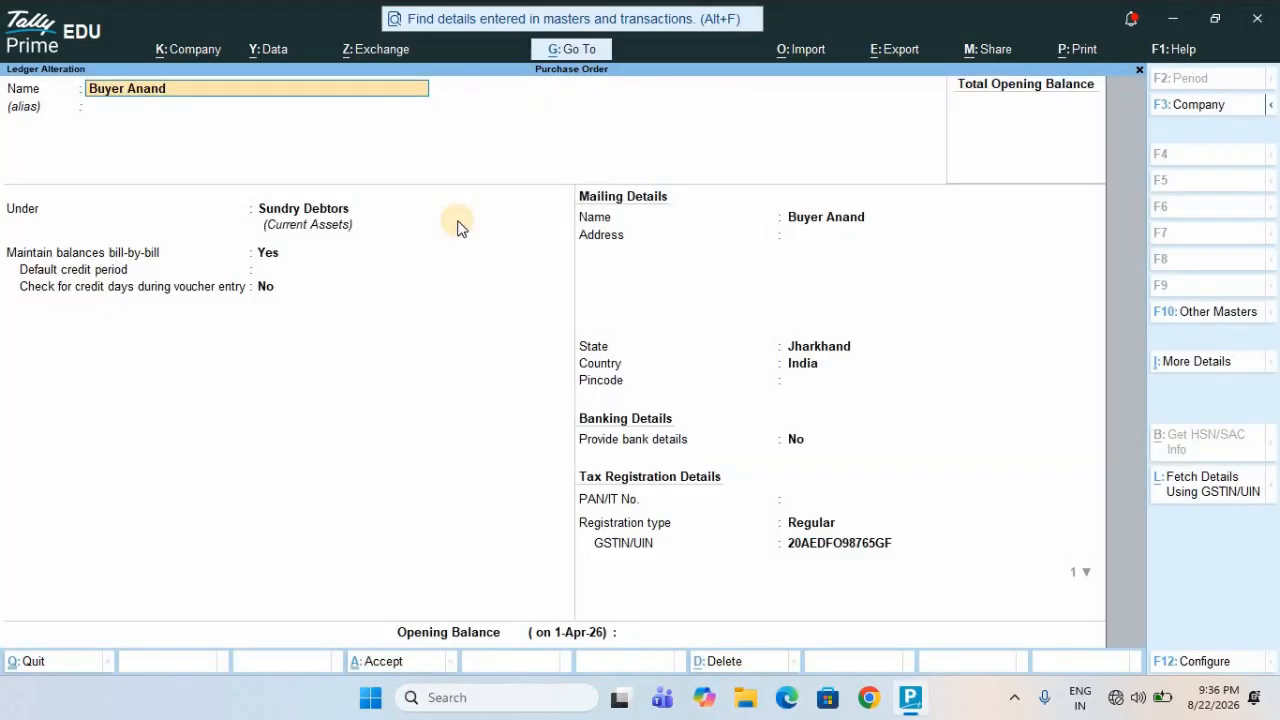
click(325, 207)
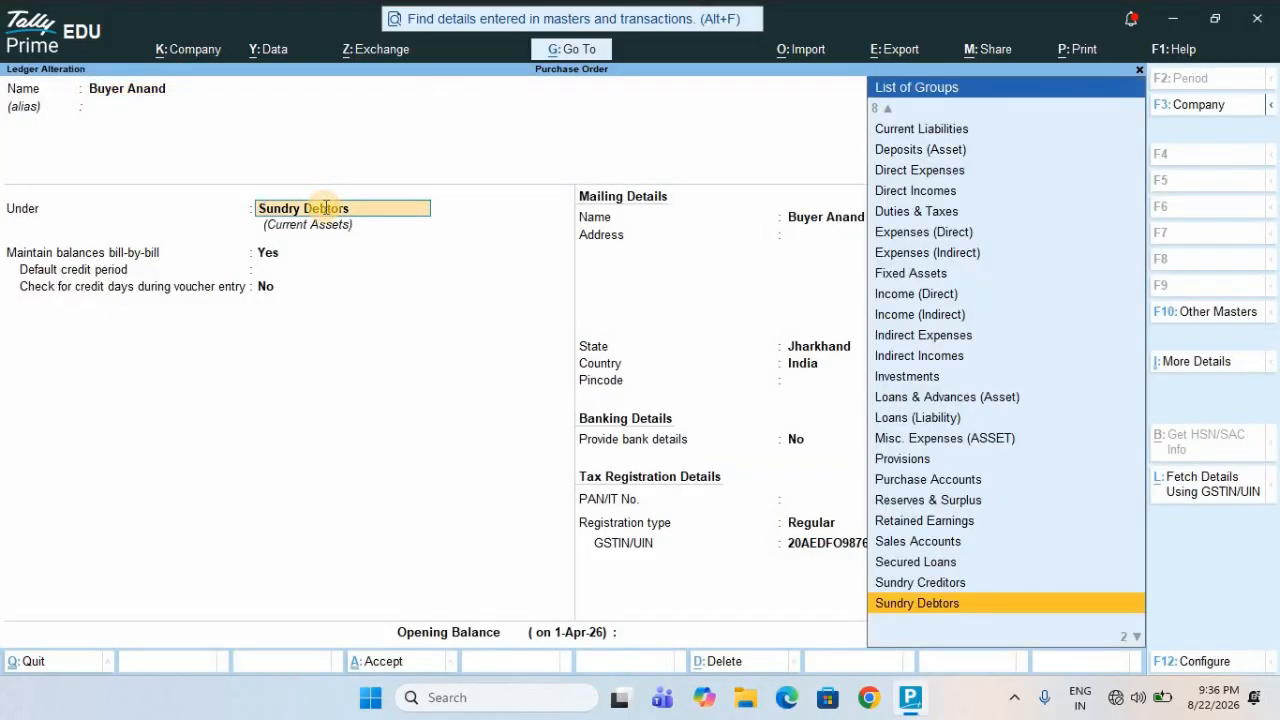
key(Escape)
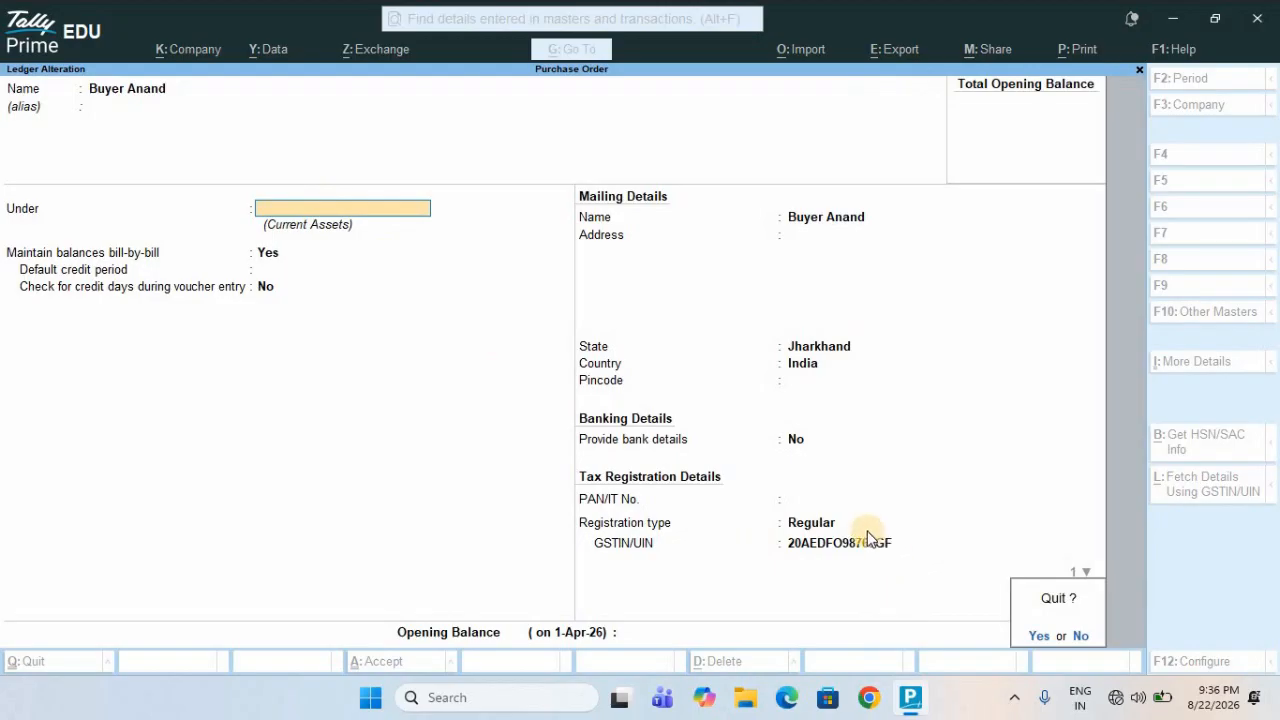
key(y)
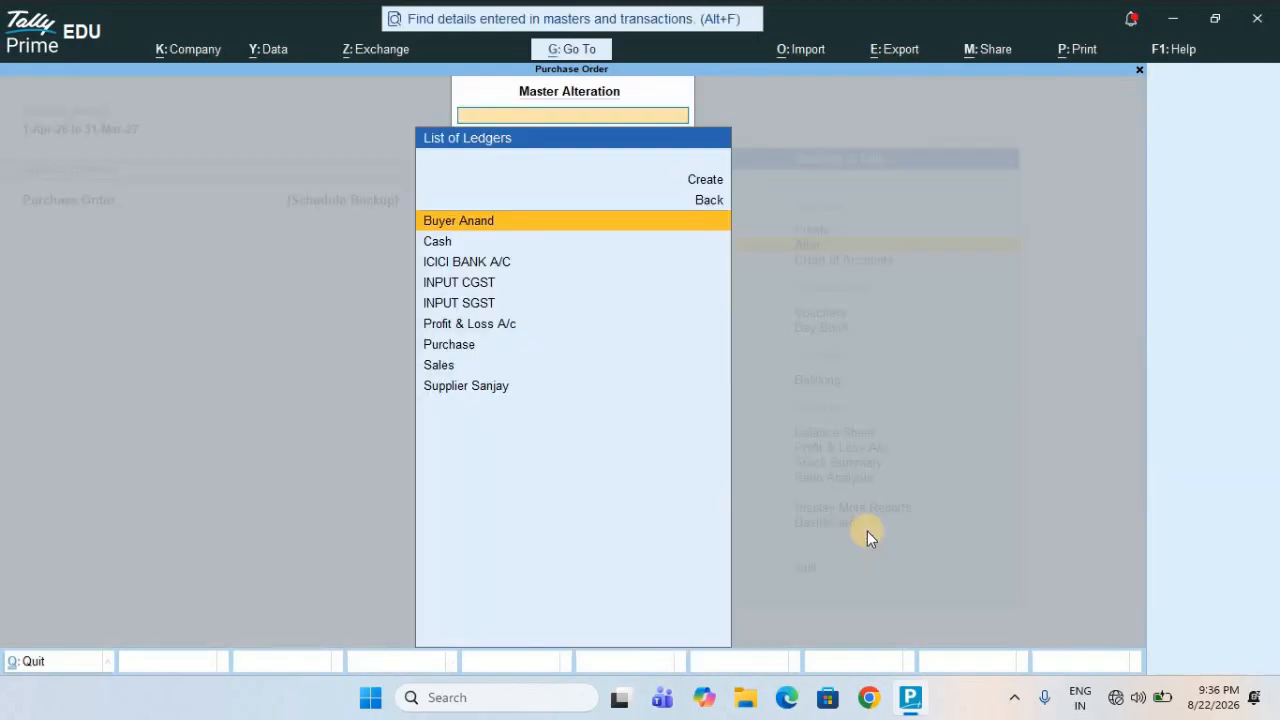
- Examine the INPUT CGST ledger's group, duty type and tax type, and leave it without saving
click(458, 285)
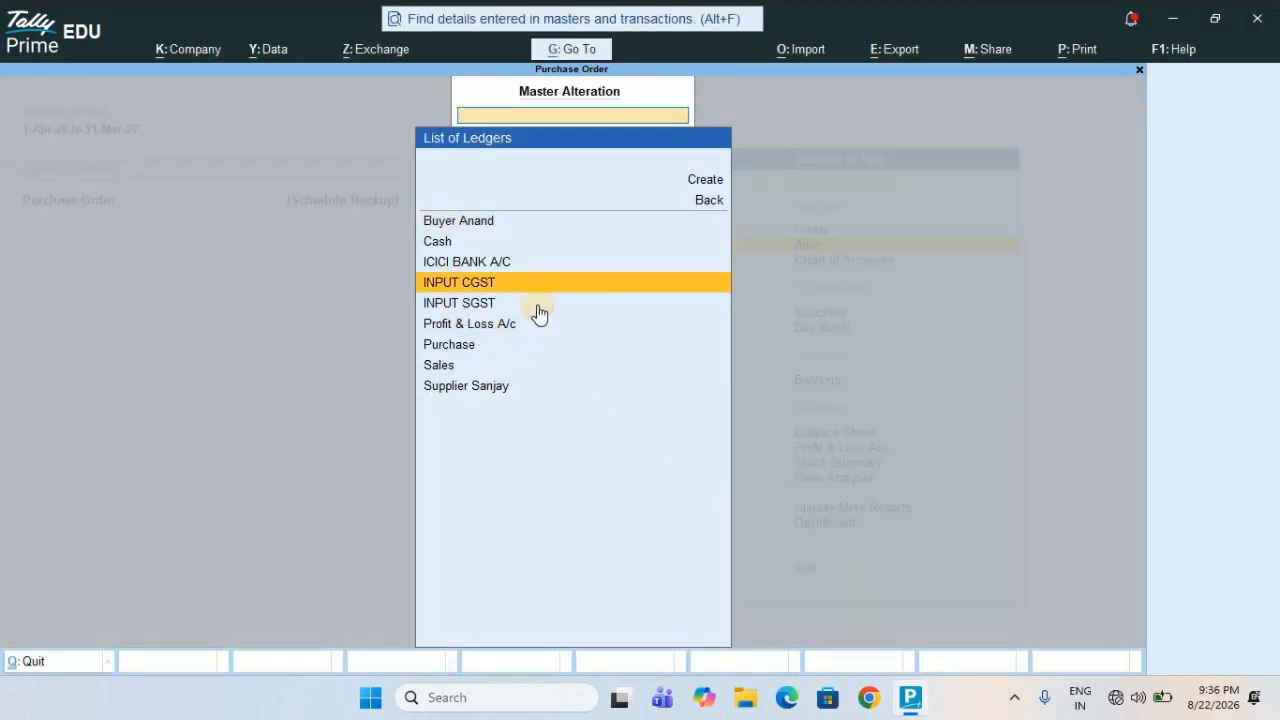
key(Return)
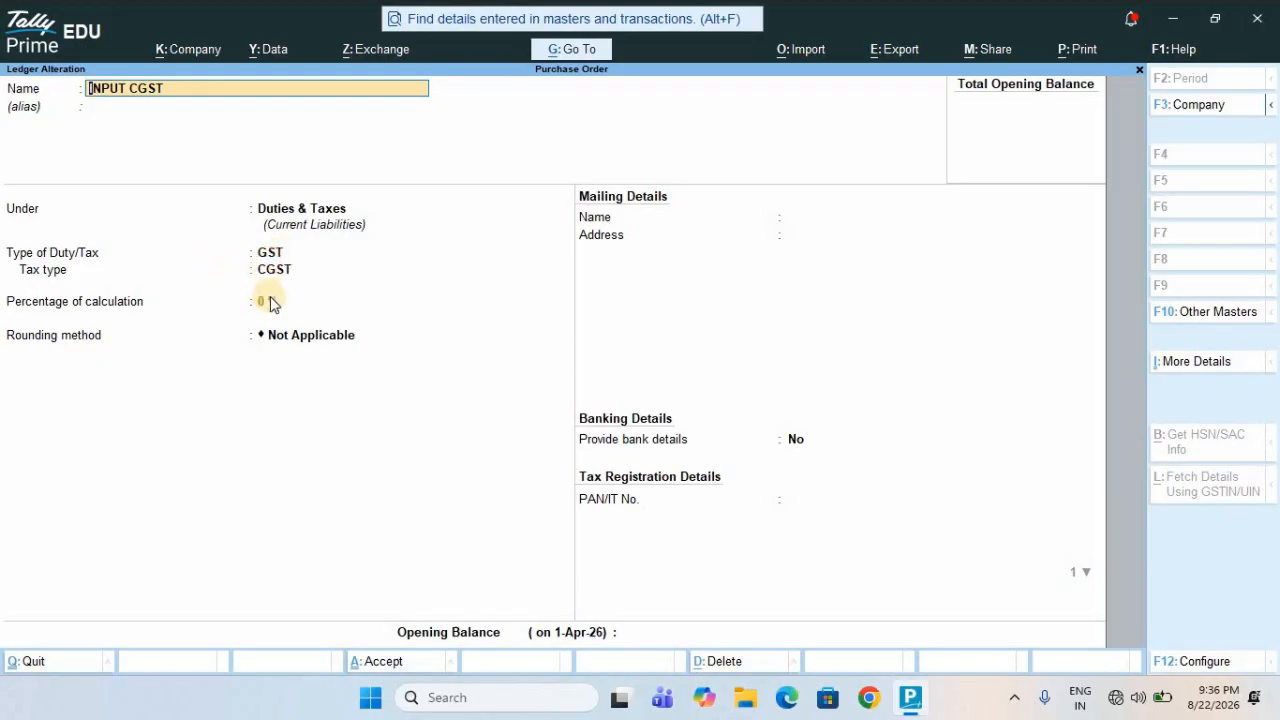
key(BackSpace)
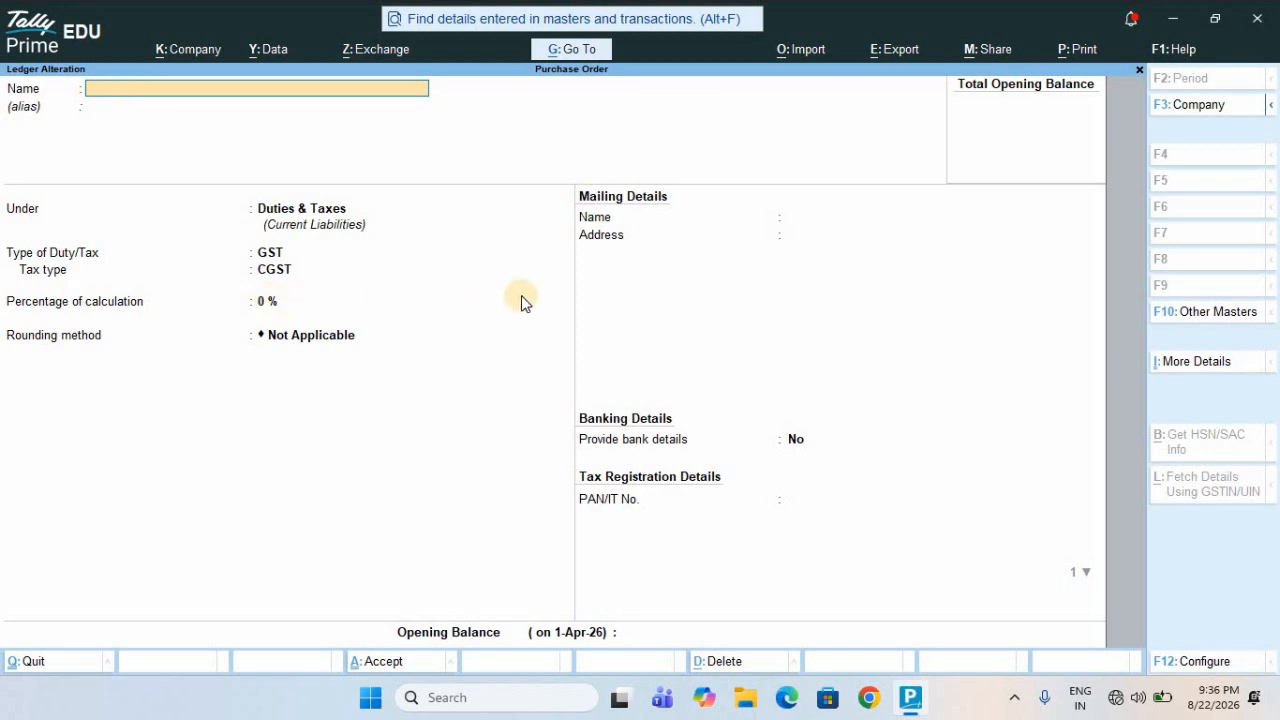
key(Escape)
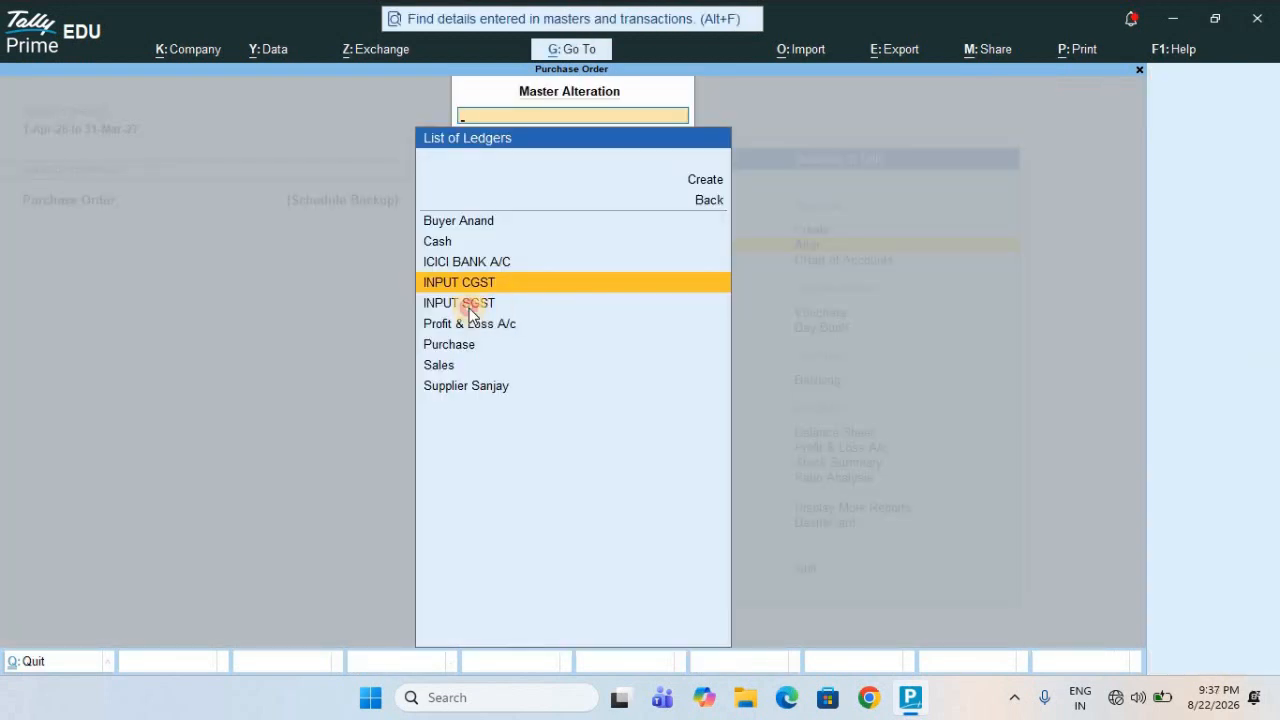
- Examine the INPUT SGST ledger's tax settings and the available rounding methods, and quit without saving
click(470, 310)
click(470, 313)
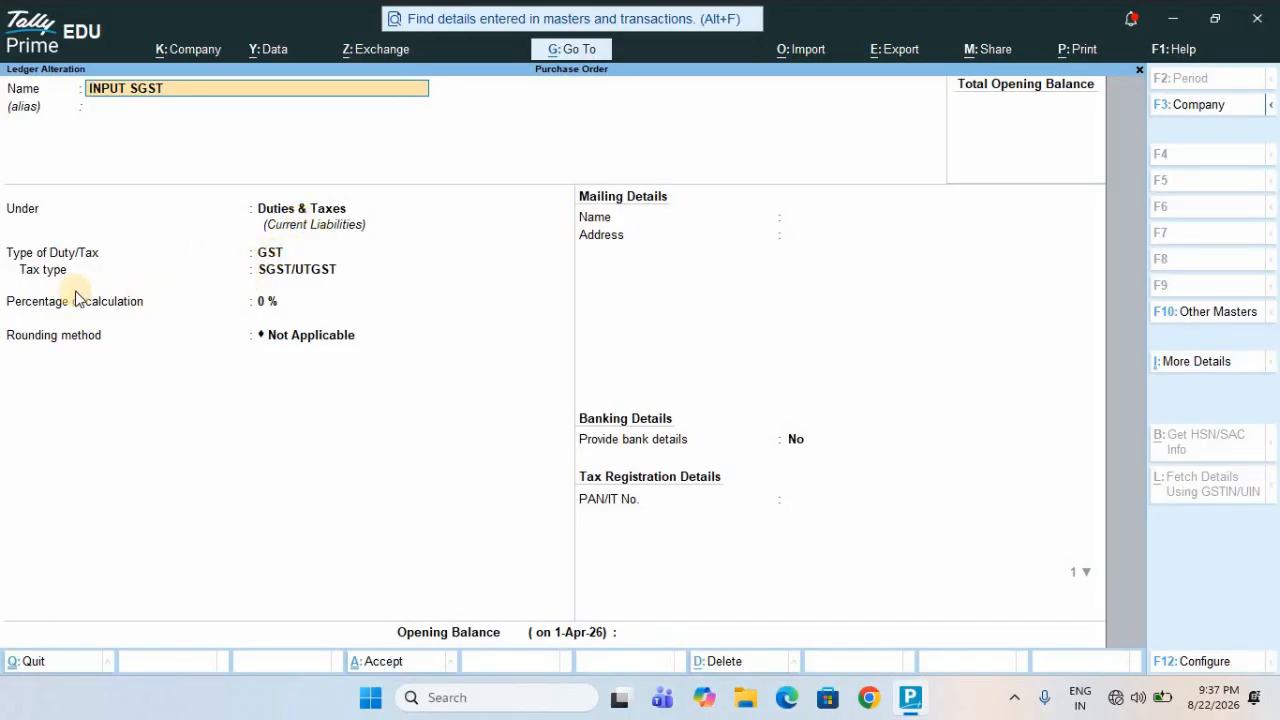
click(334, 340)
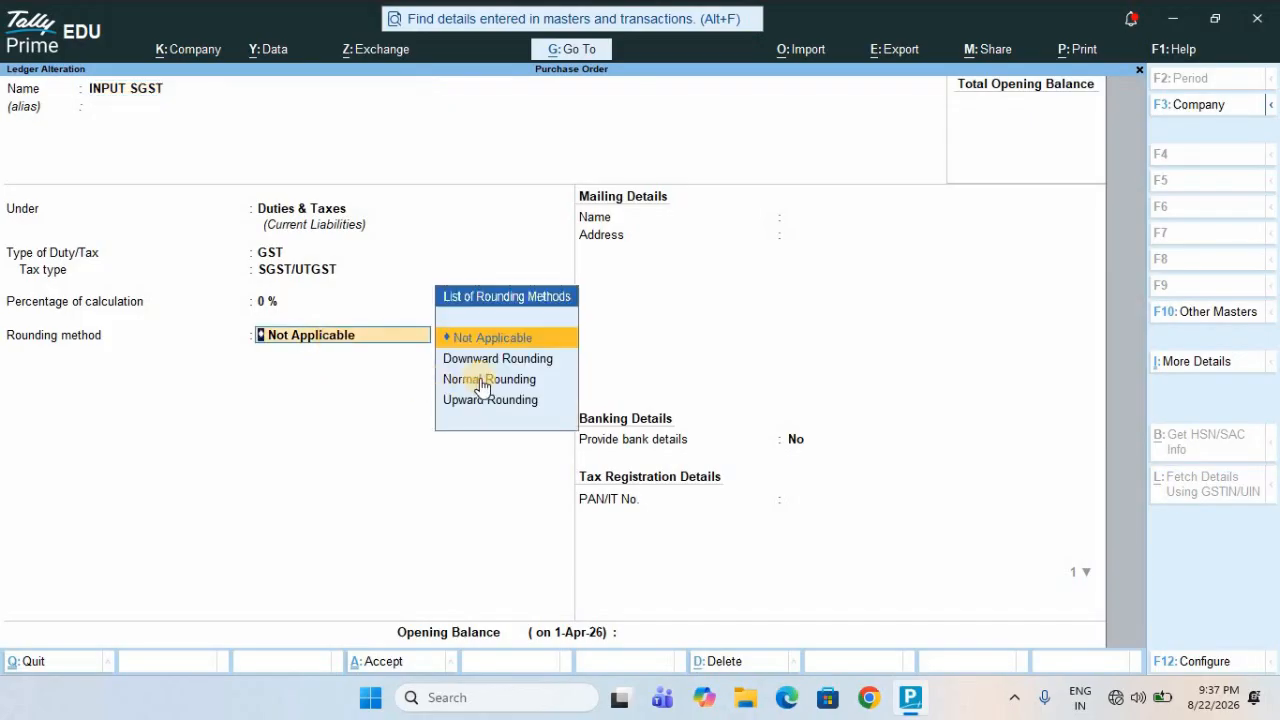
key(BackSpace)
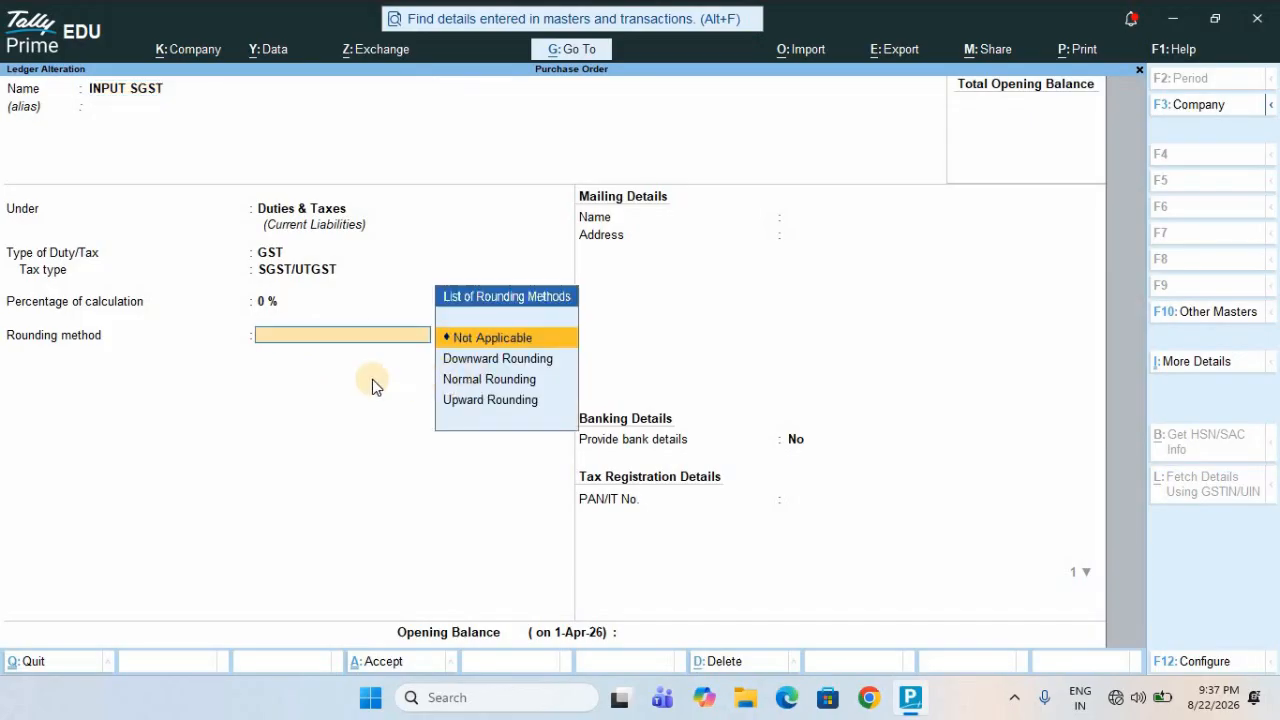
key(Escape)
key(y)
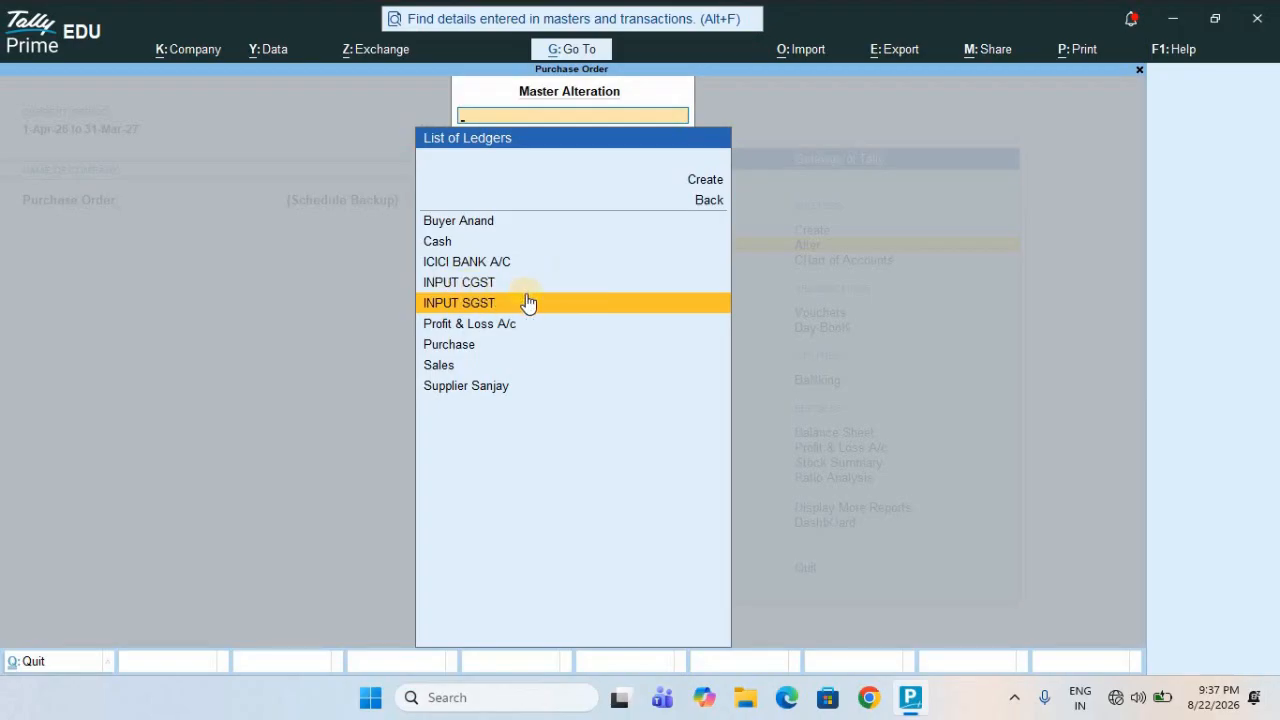
- Examine the Purchase ledger's group, GST applicability and HSN/SAC details, and quit without saving
click(471, 350)
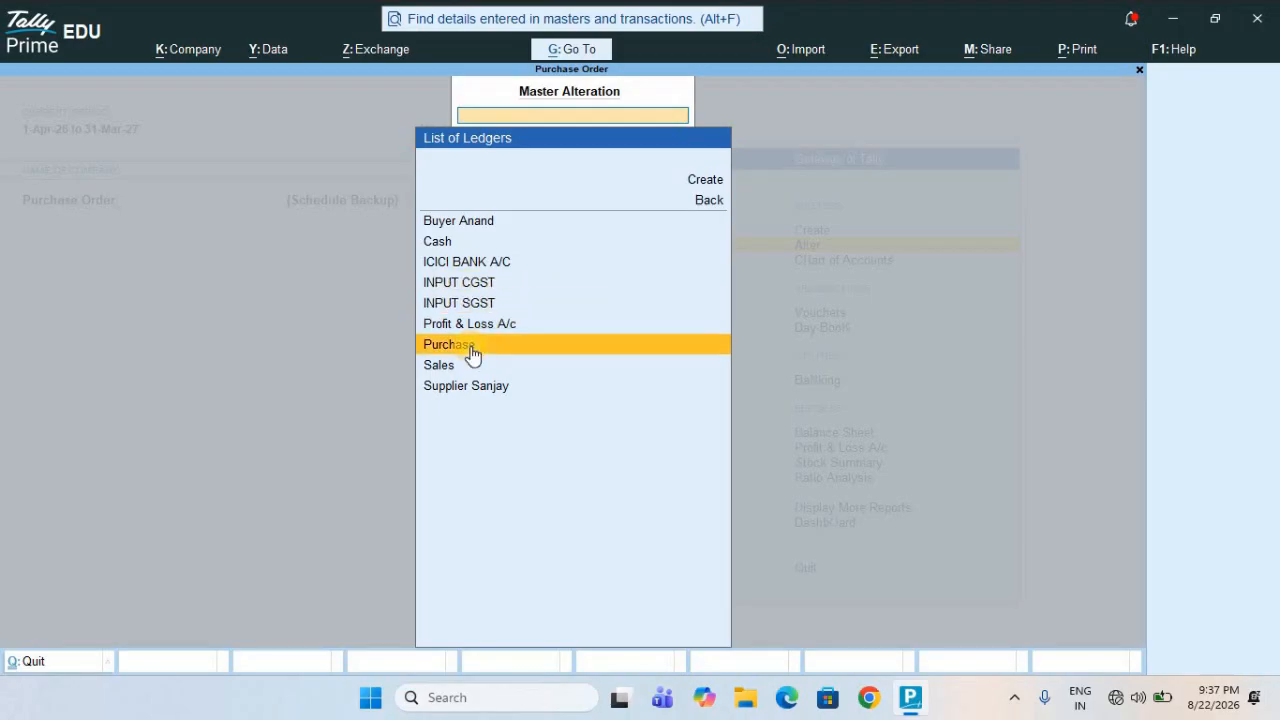
click(472, 350)
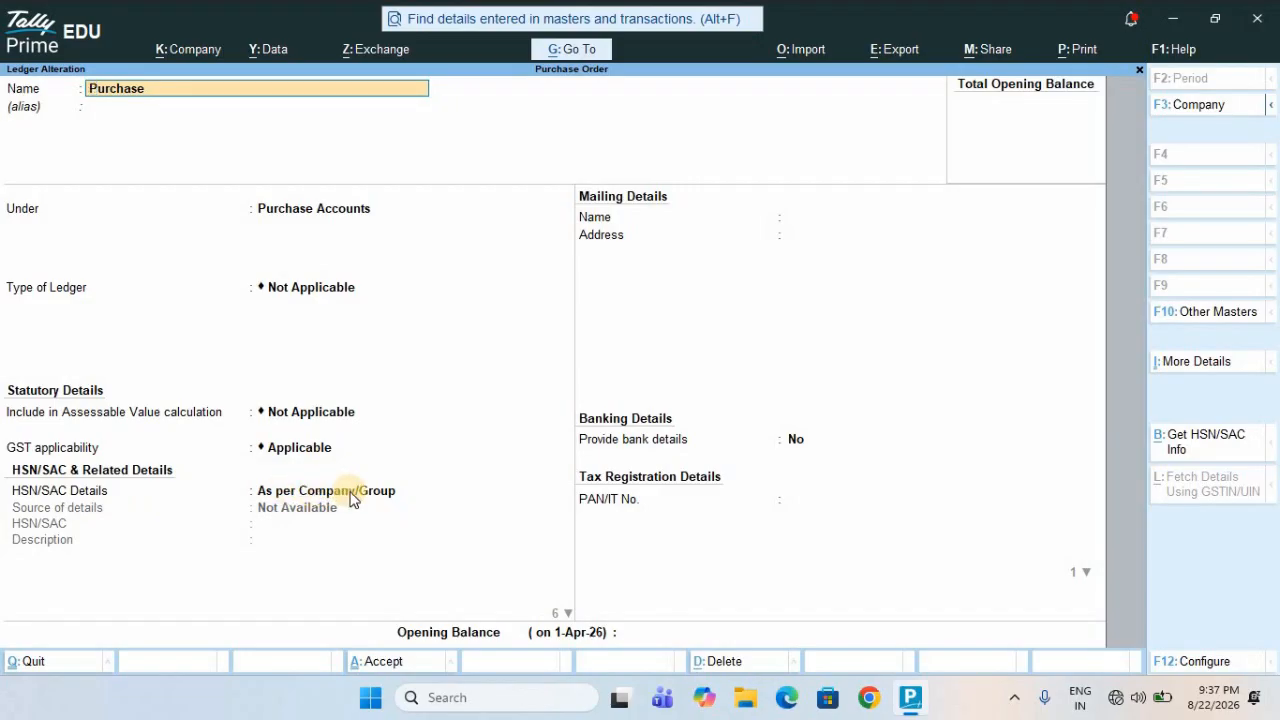
key(BackSpace)
key(Escape)
key(y)
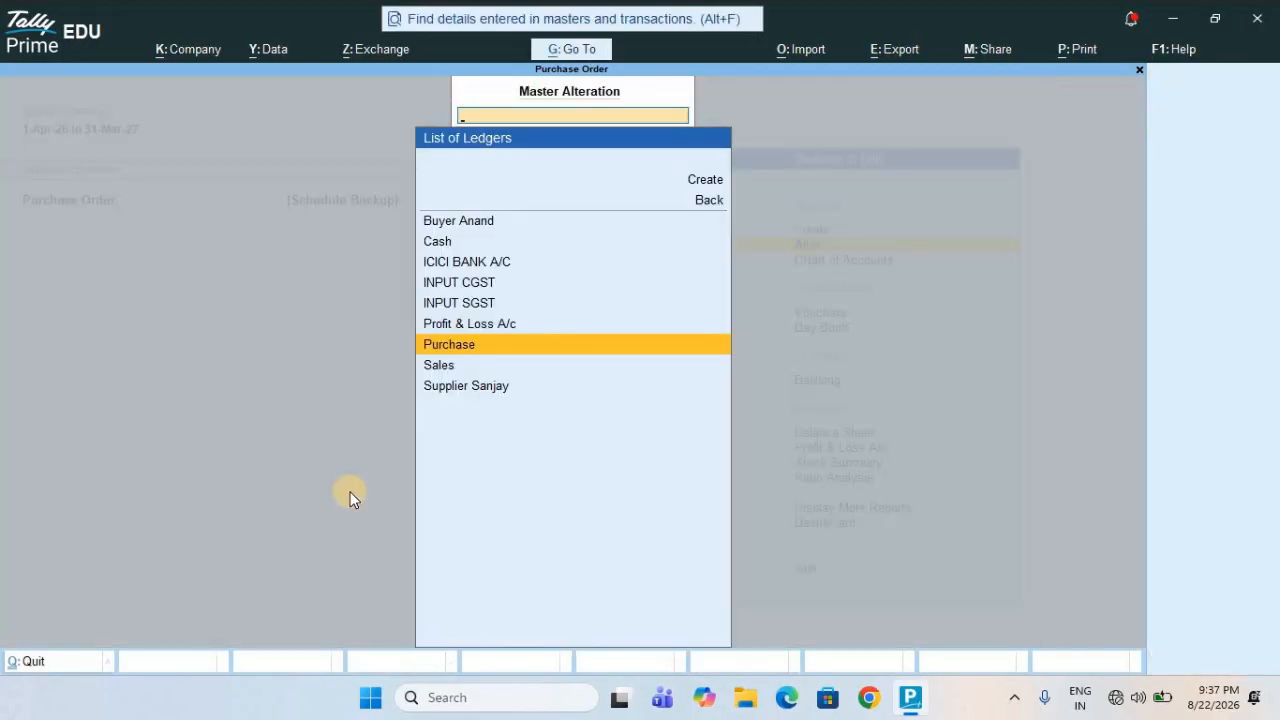
- Examine the Sales ledger's group and statutory details, and quit without saving
key(Down)
key(Return)
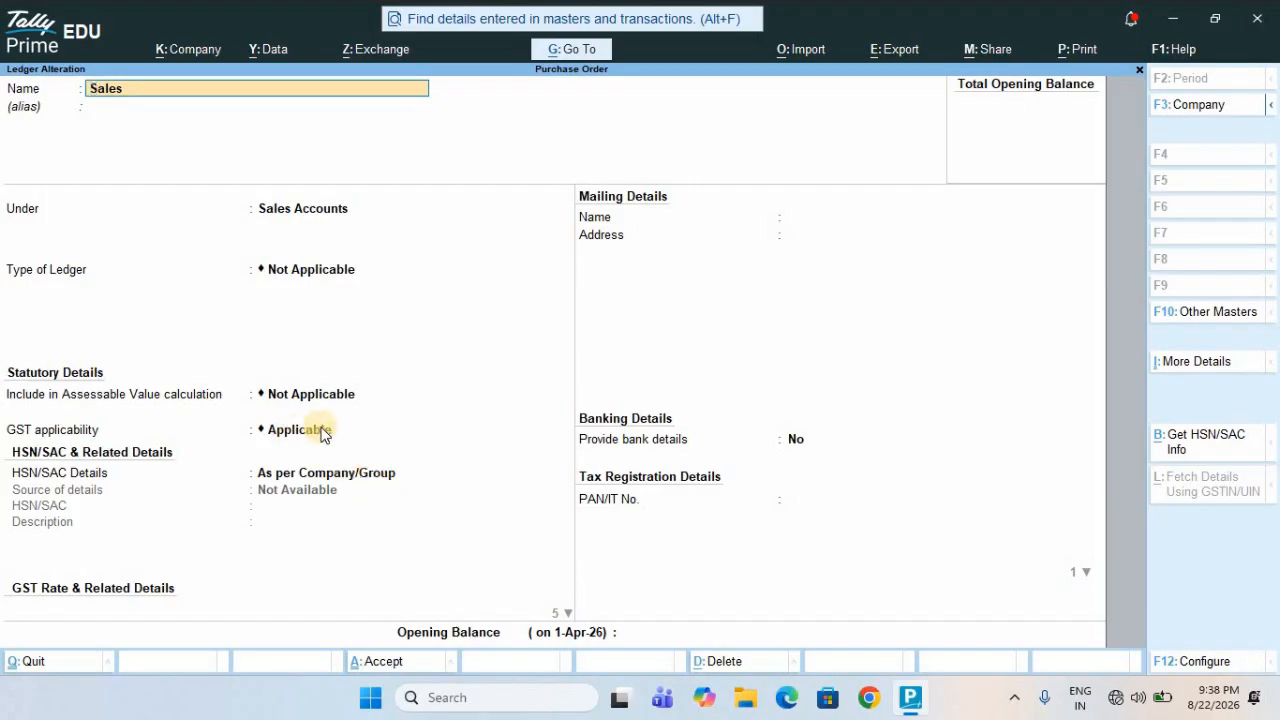
key(BackSpace)
key(Escape)
key(Return)
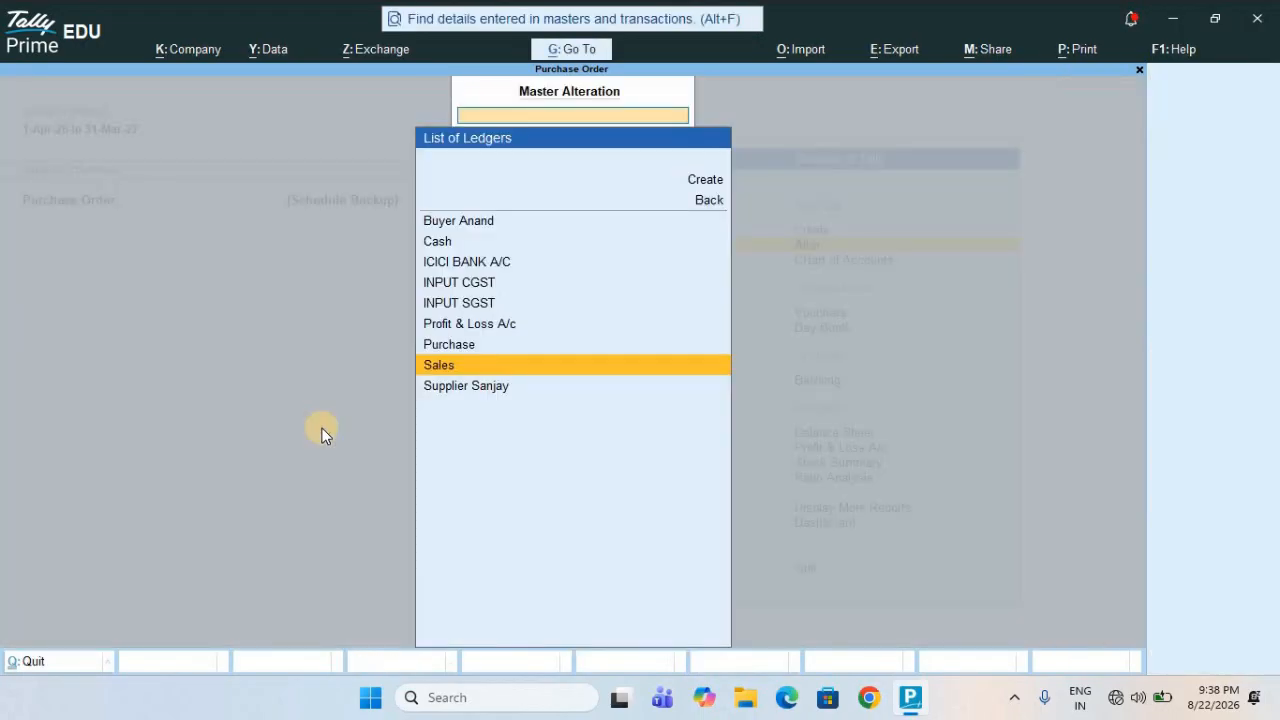
- Examine the supplier's ledger with its group, mailing and tax registration details, and return to the list of masters without saving
click(461, 395)
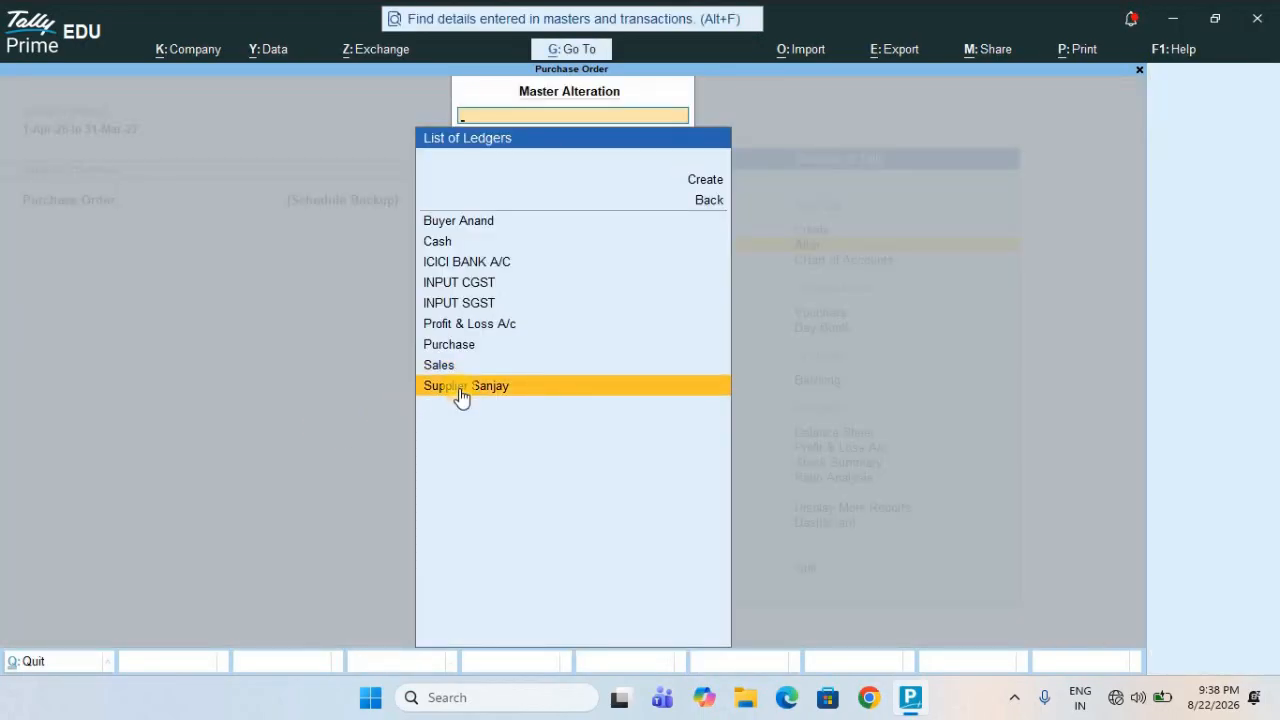
click(459, 388)
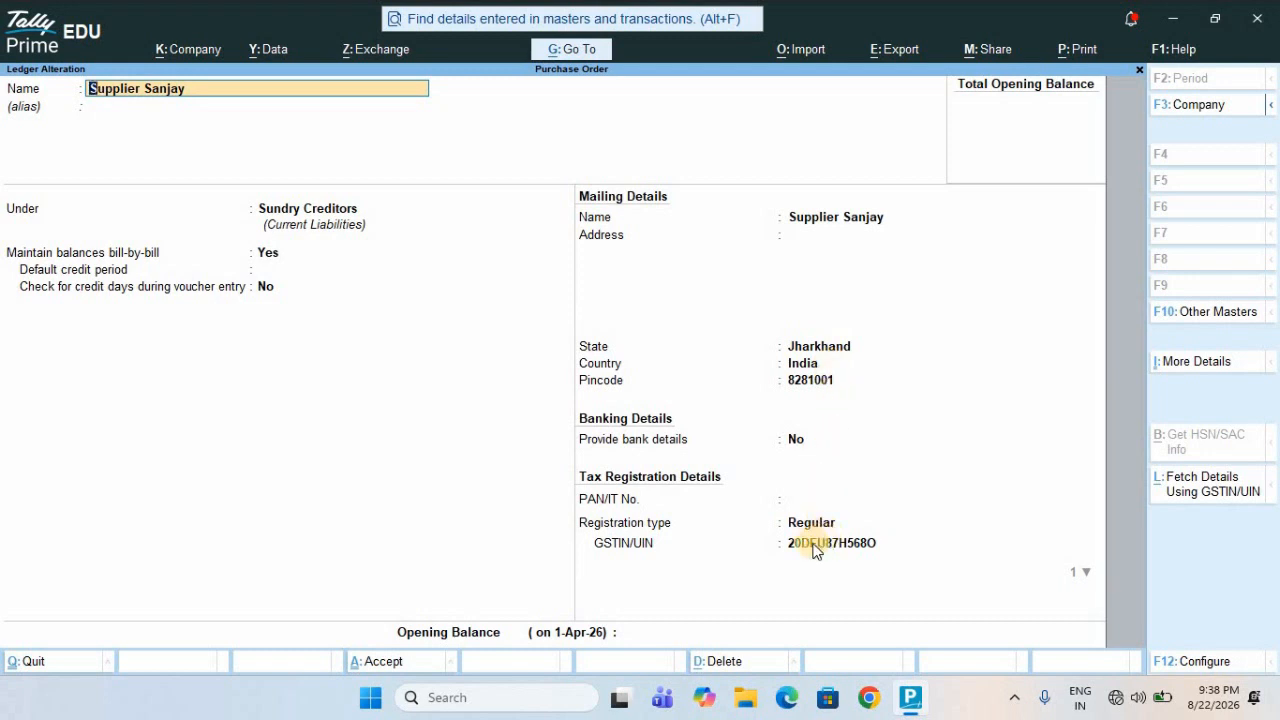
key(Escape)
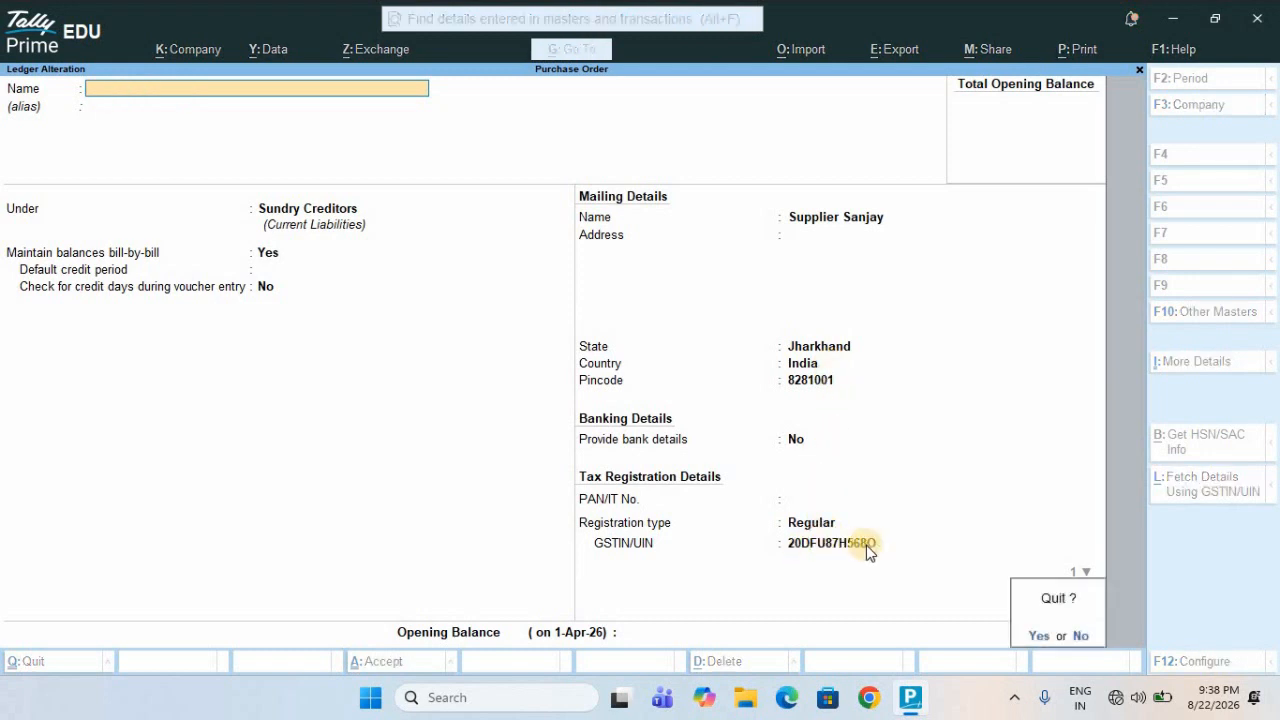
key(y)
key(Escape)
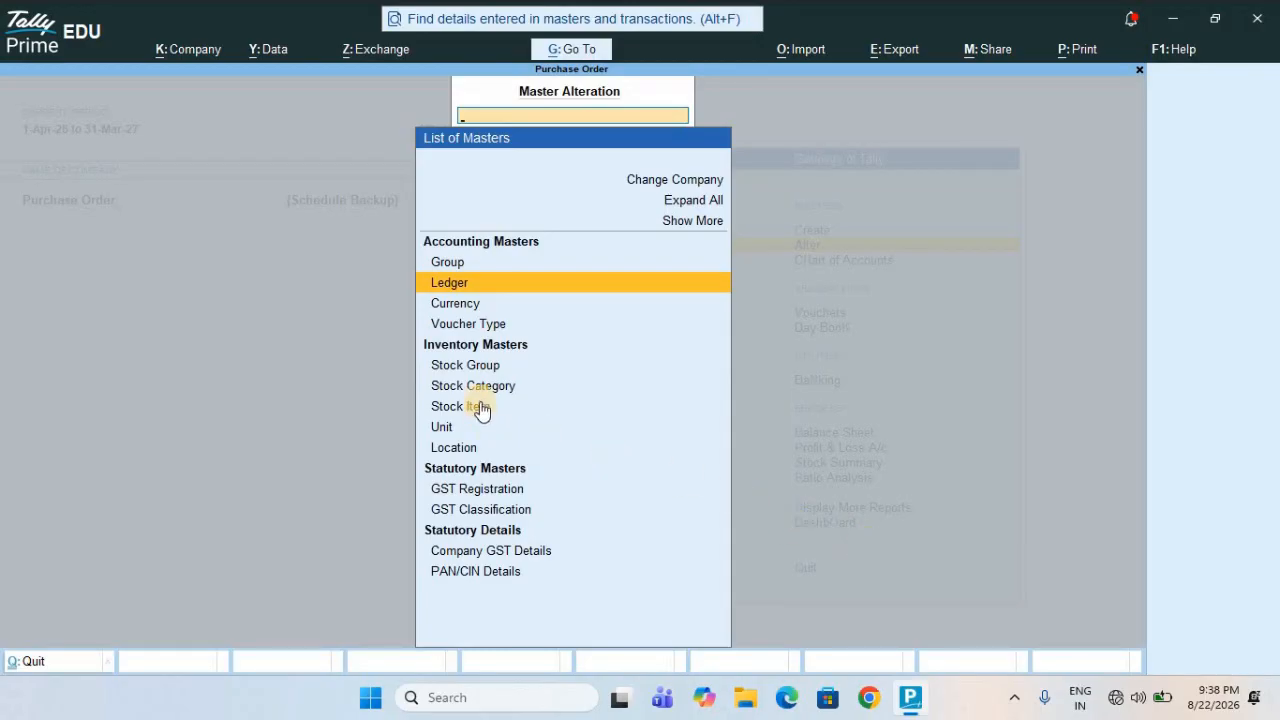
- Examine the CPU stock item's unit, HSN/SAC details, taxability type and GST rate in Stock Item Alteration, and accept the item
click(619, 409)
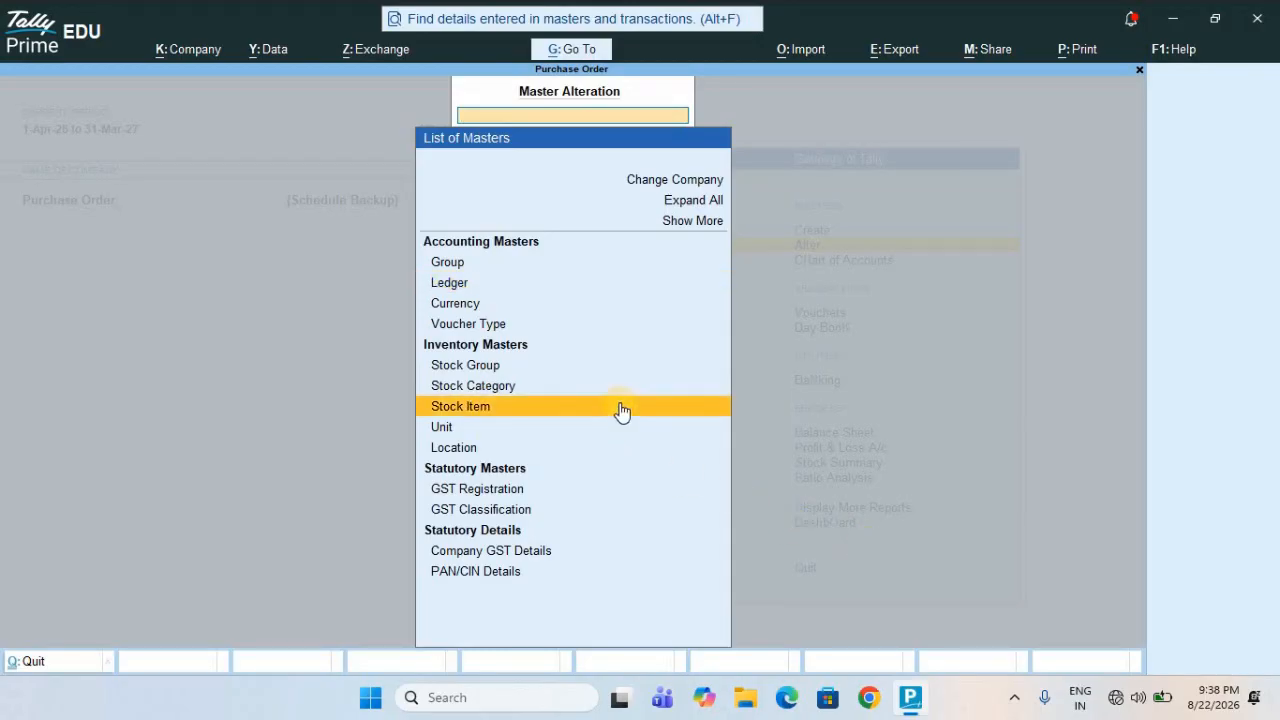
click(620, 410)
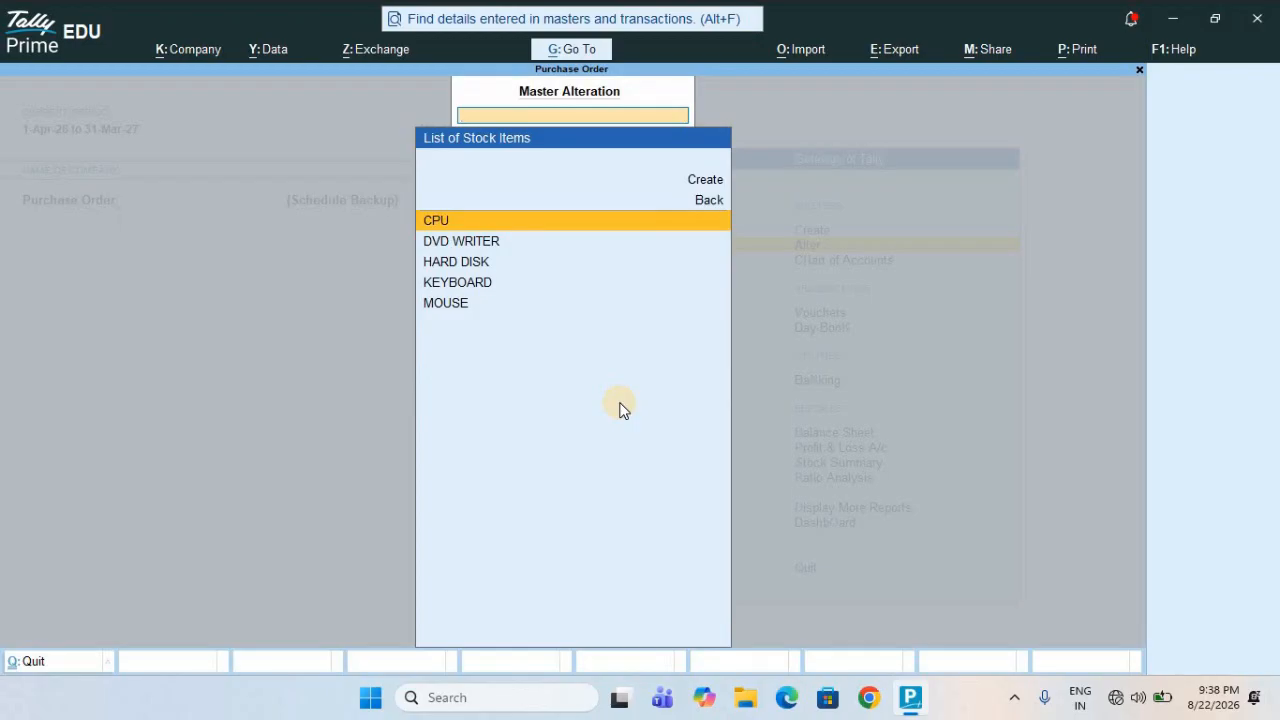
key(Return)
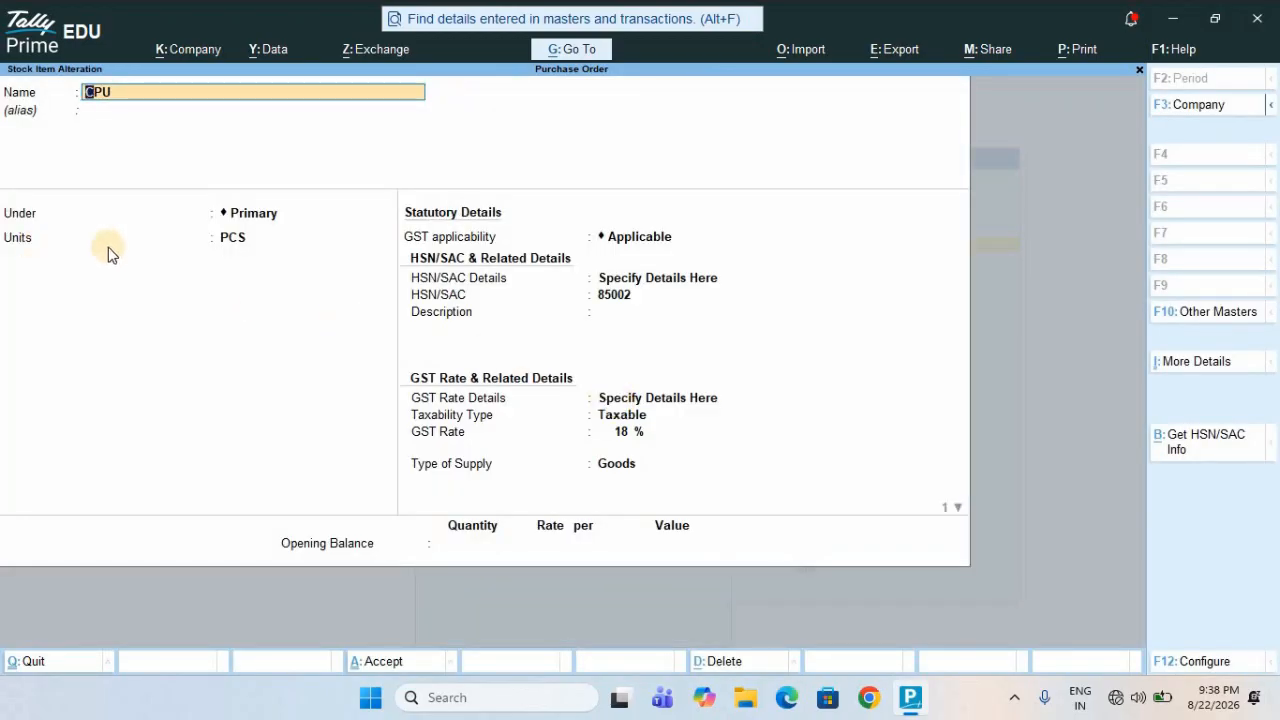
click(227, 240)
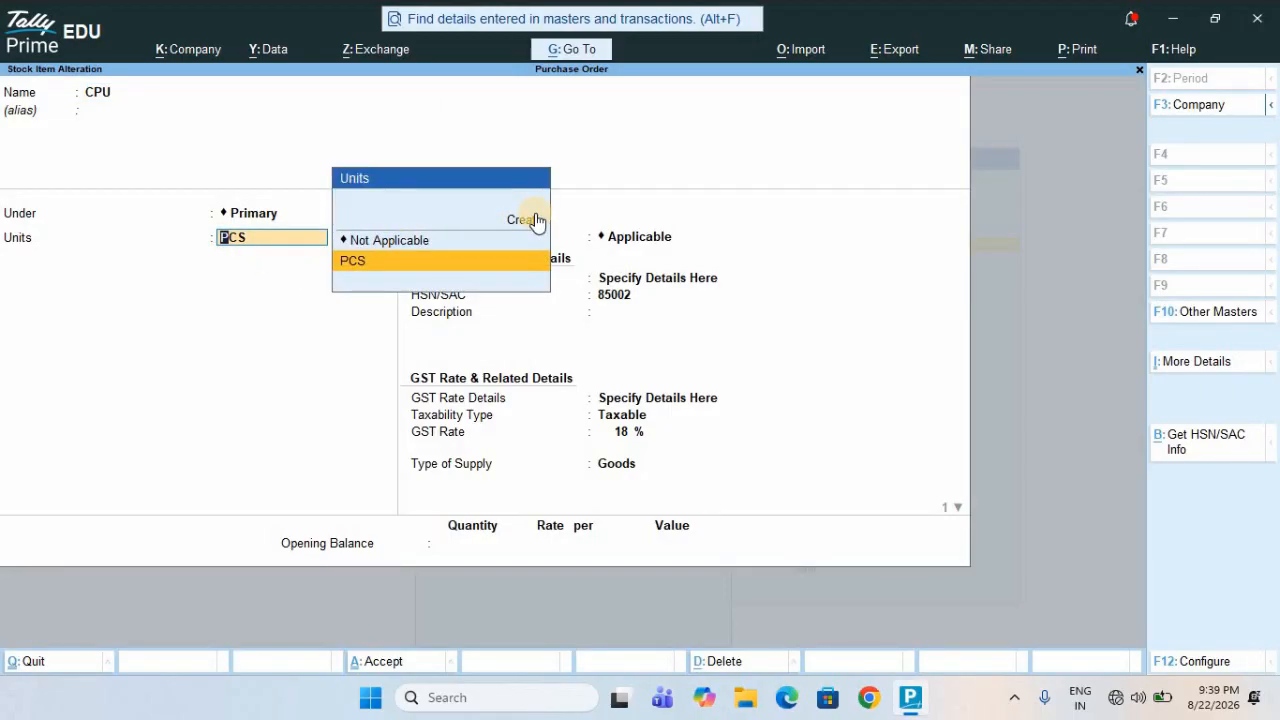
key(Return)
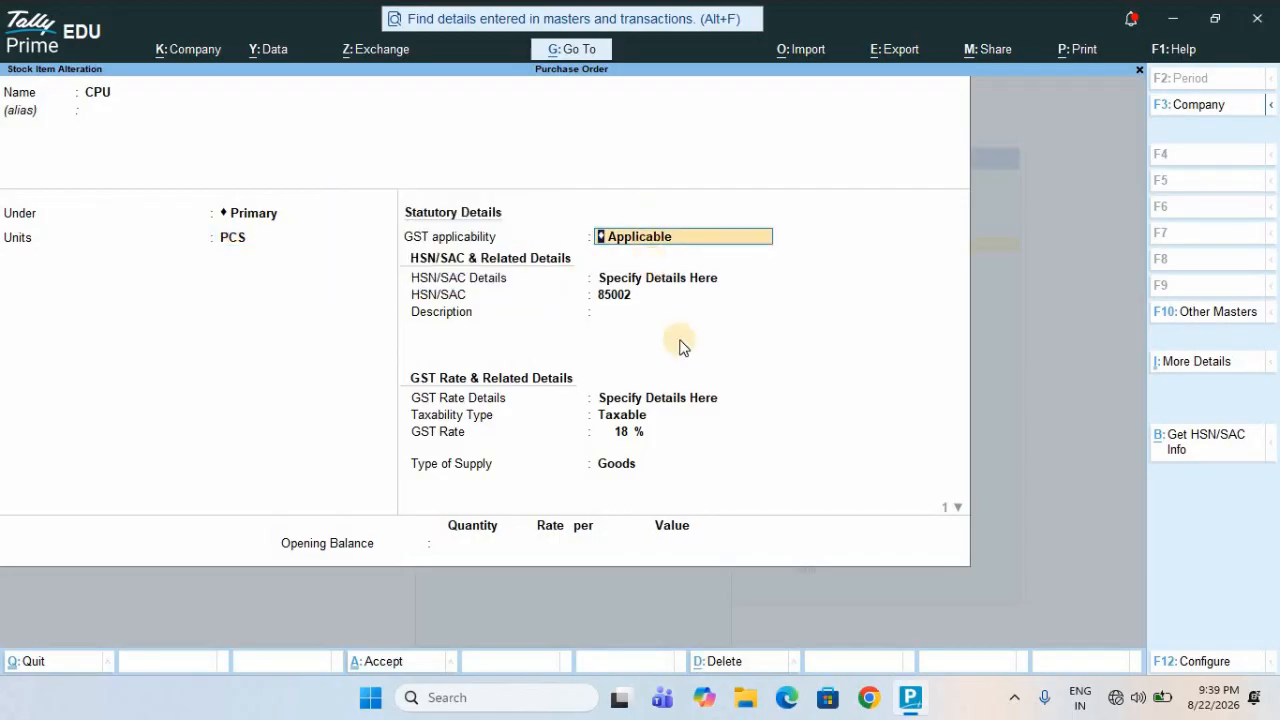
key(Return)
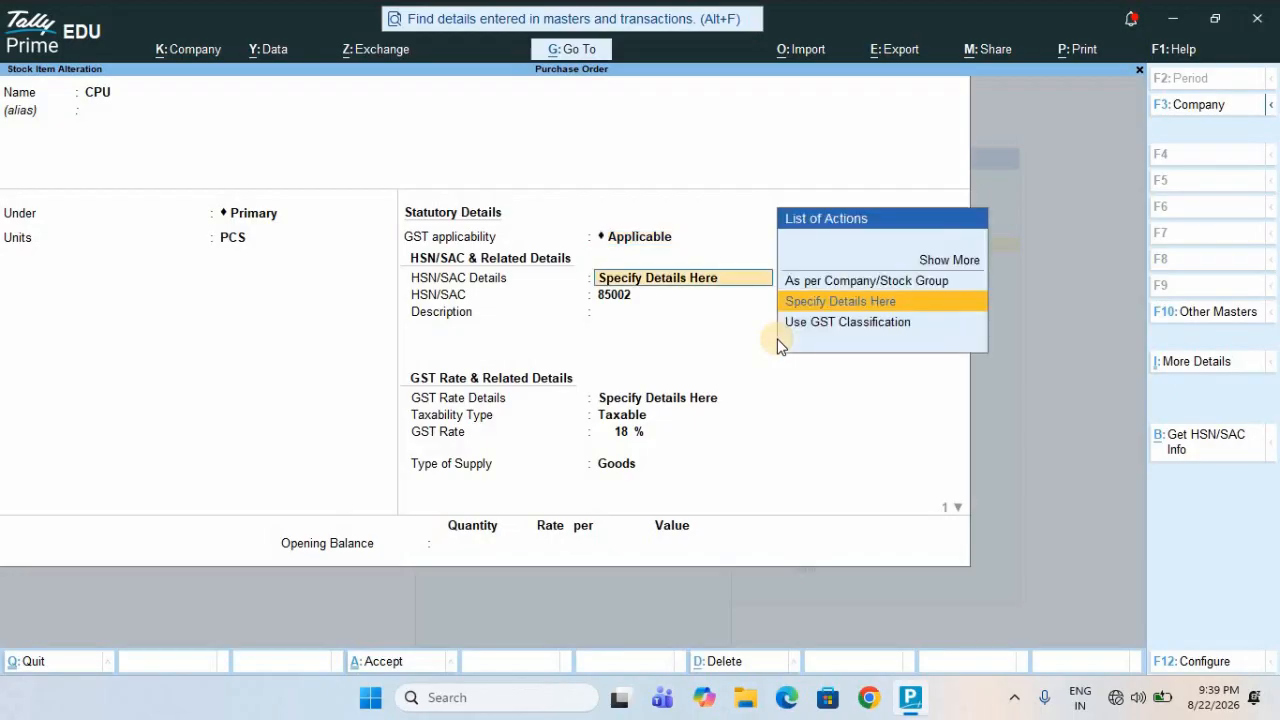
key(Return)
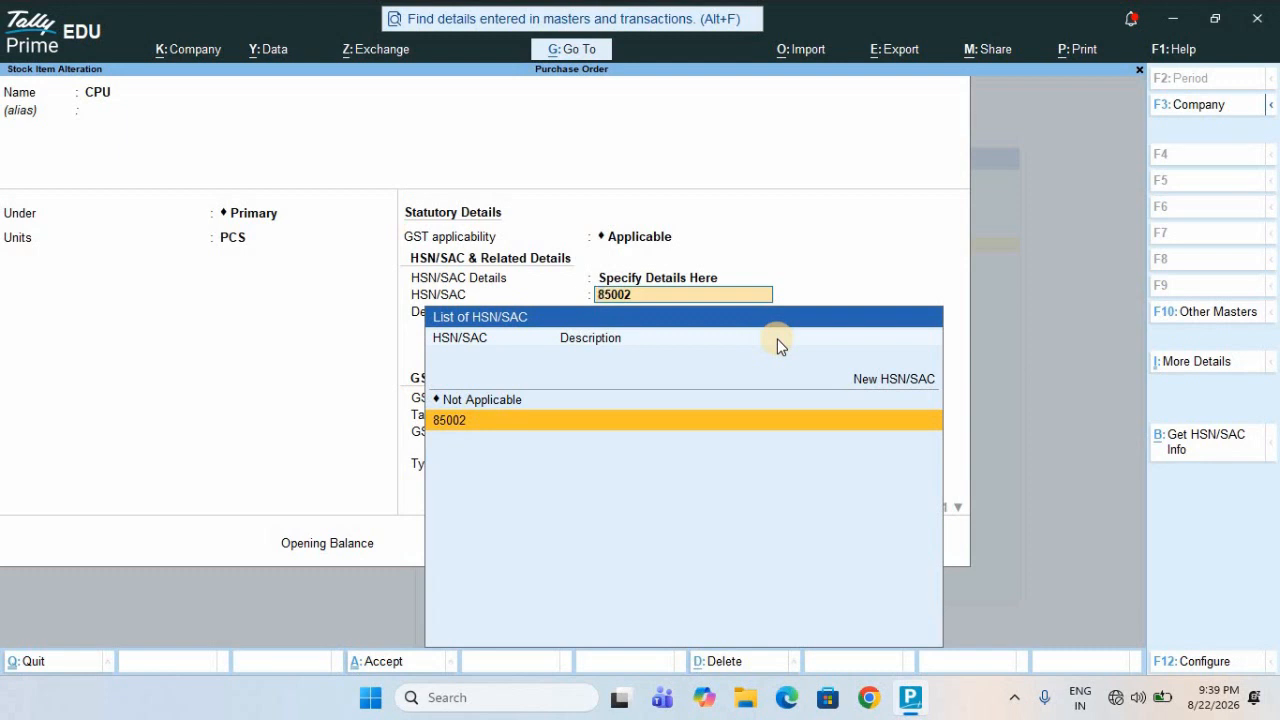
key(Return)
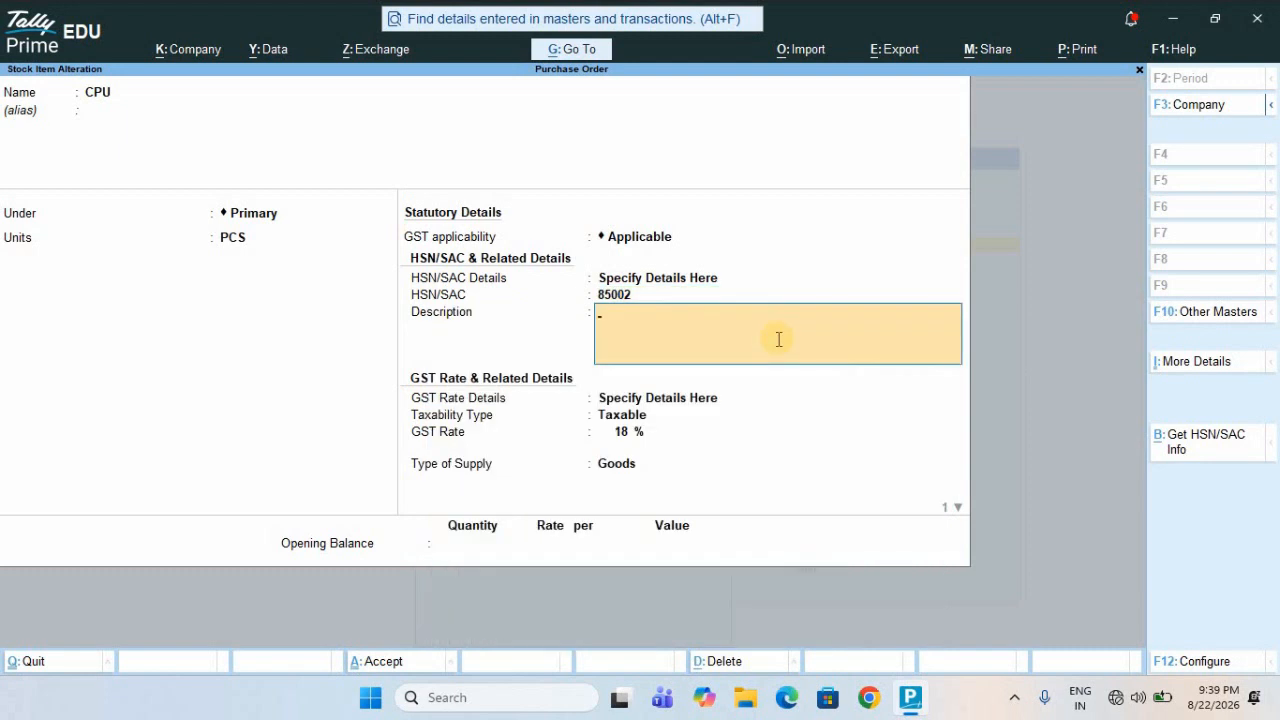
key(Return)
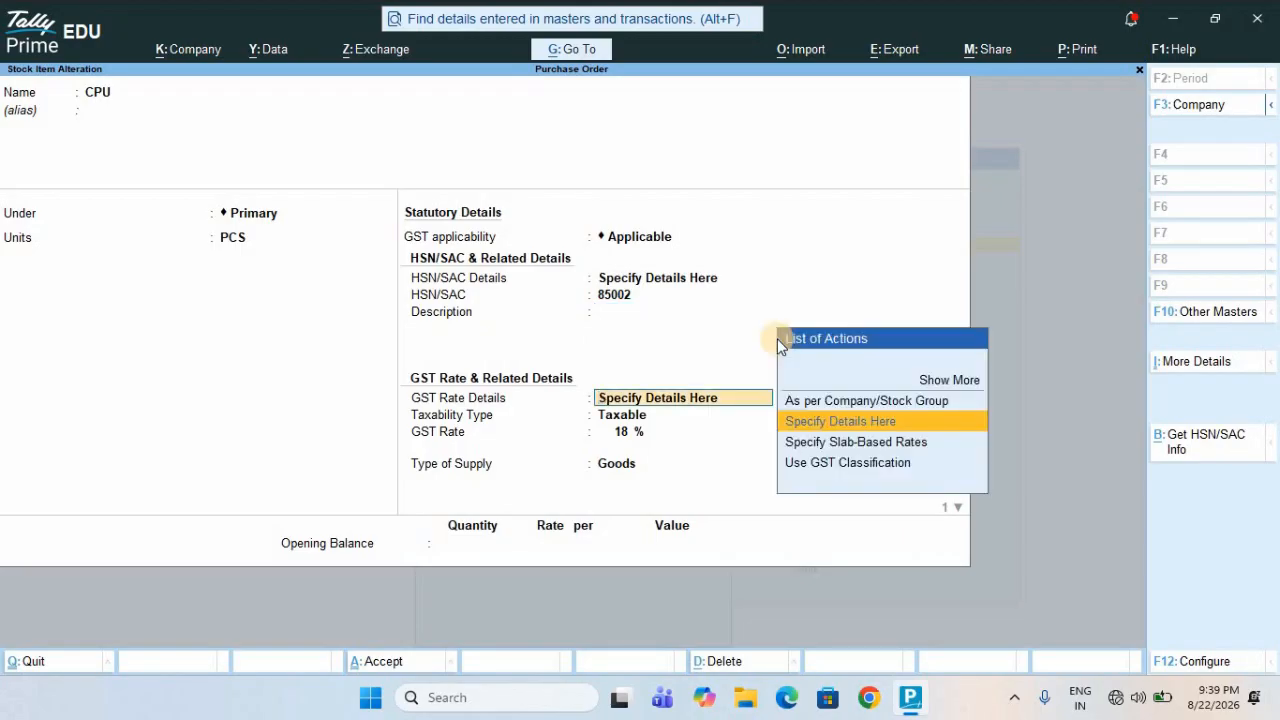
key(Return)
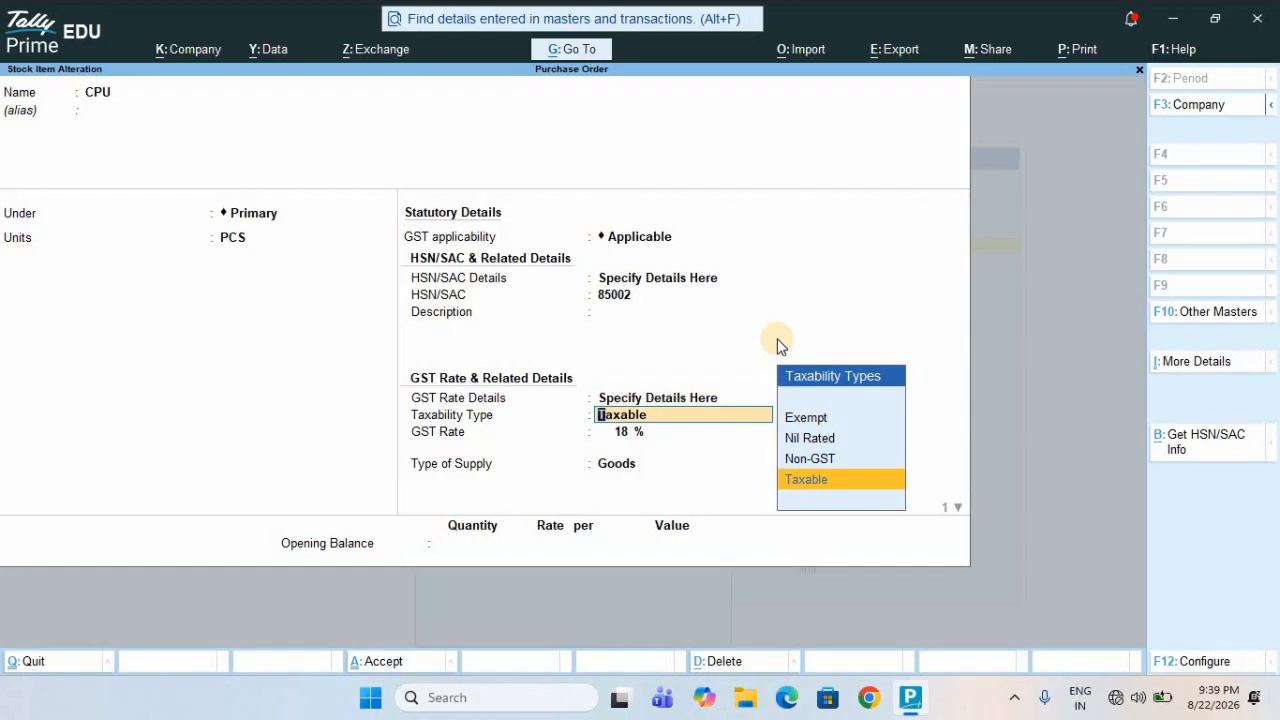
key(Return)
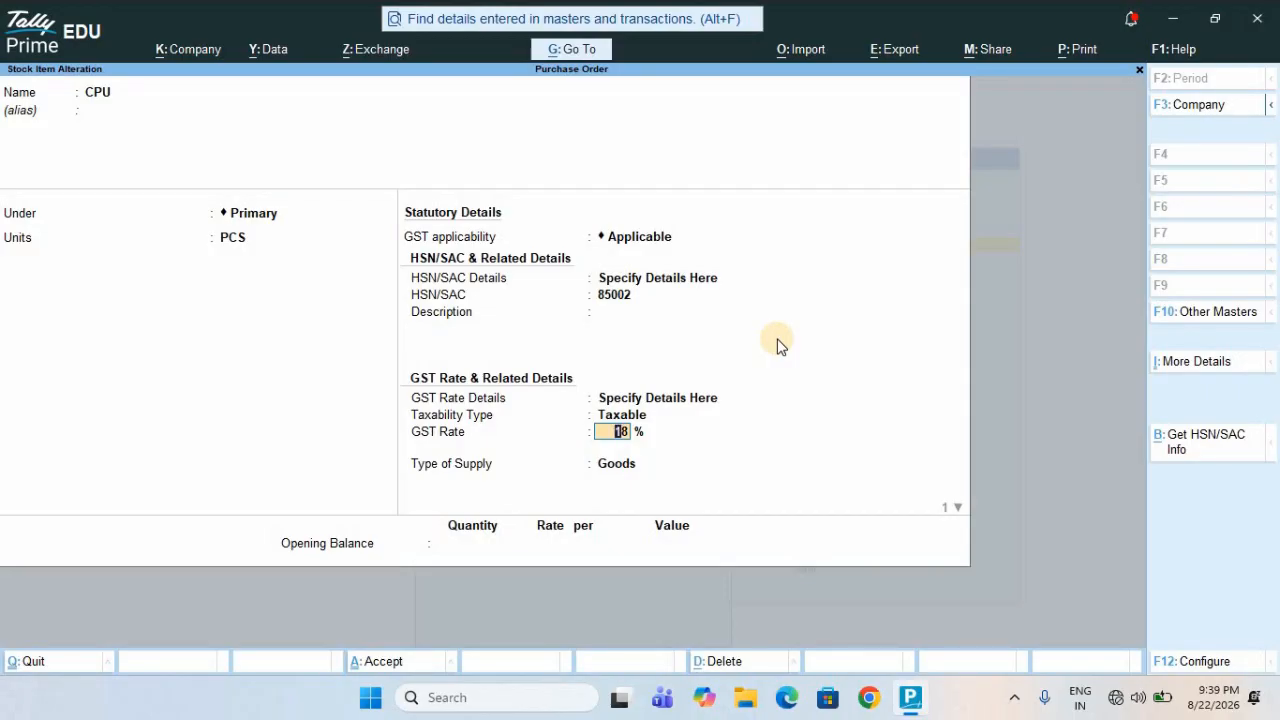
key(ctrl+a)
- Examine the DVD WRITER stock item's HSN/SAC code, GST rate and type of supply, and accept the item
key(Down)
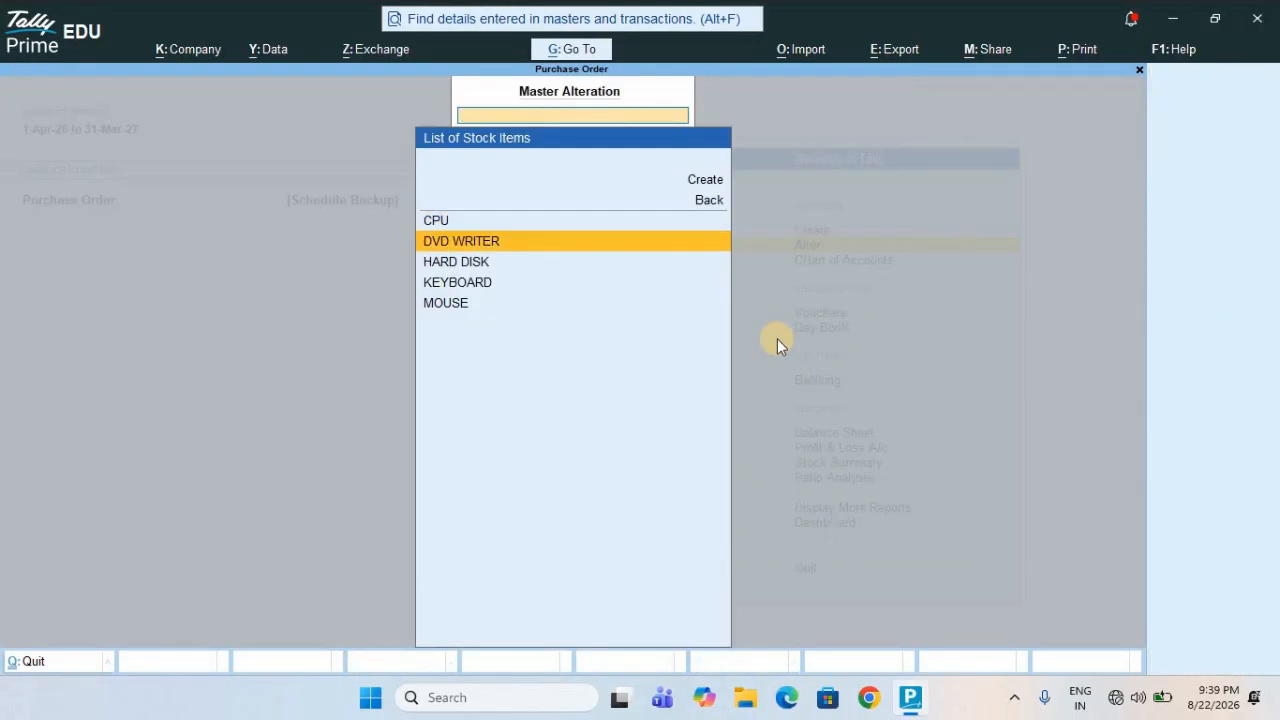
key(Return)
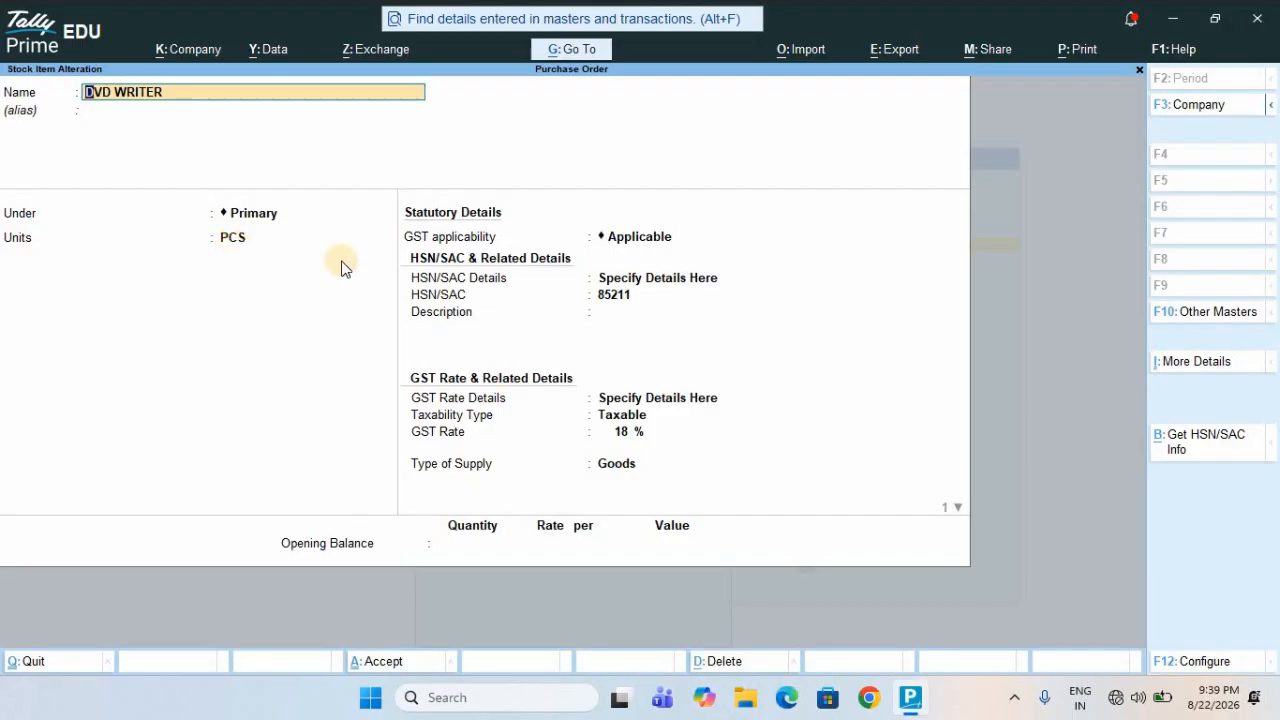
click(630, 294)
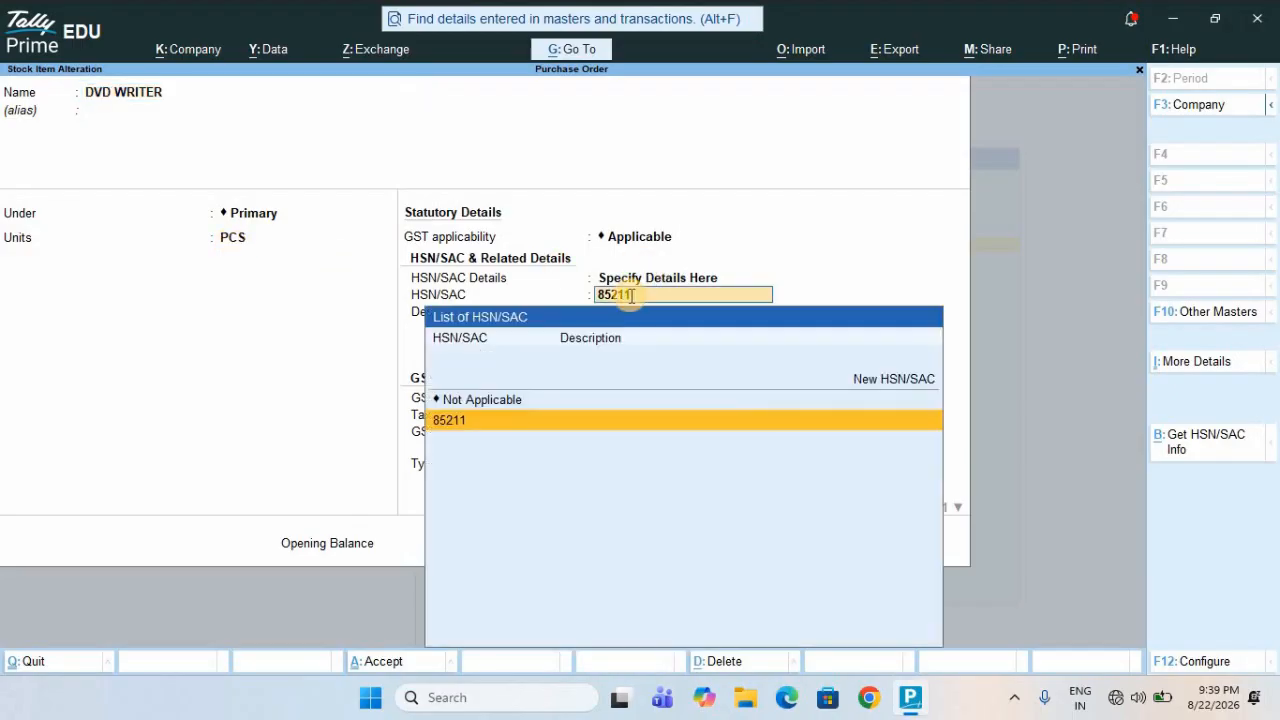
key(Return)
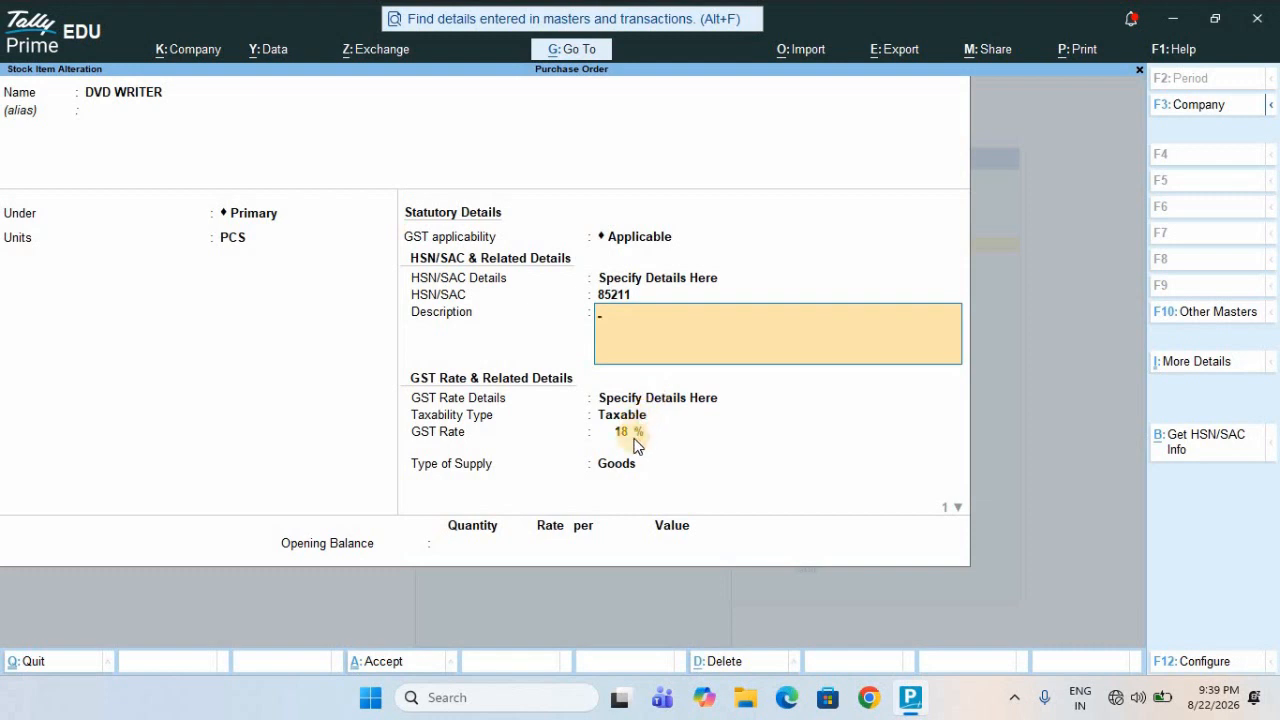
key(Return)
key(Return)
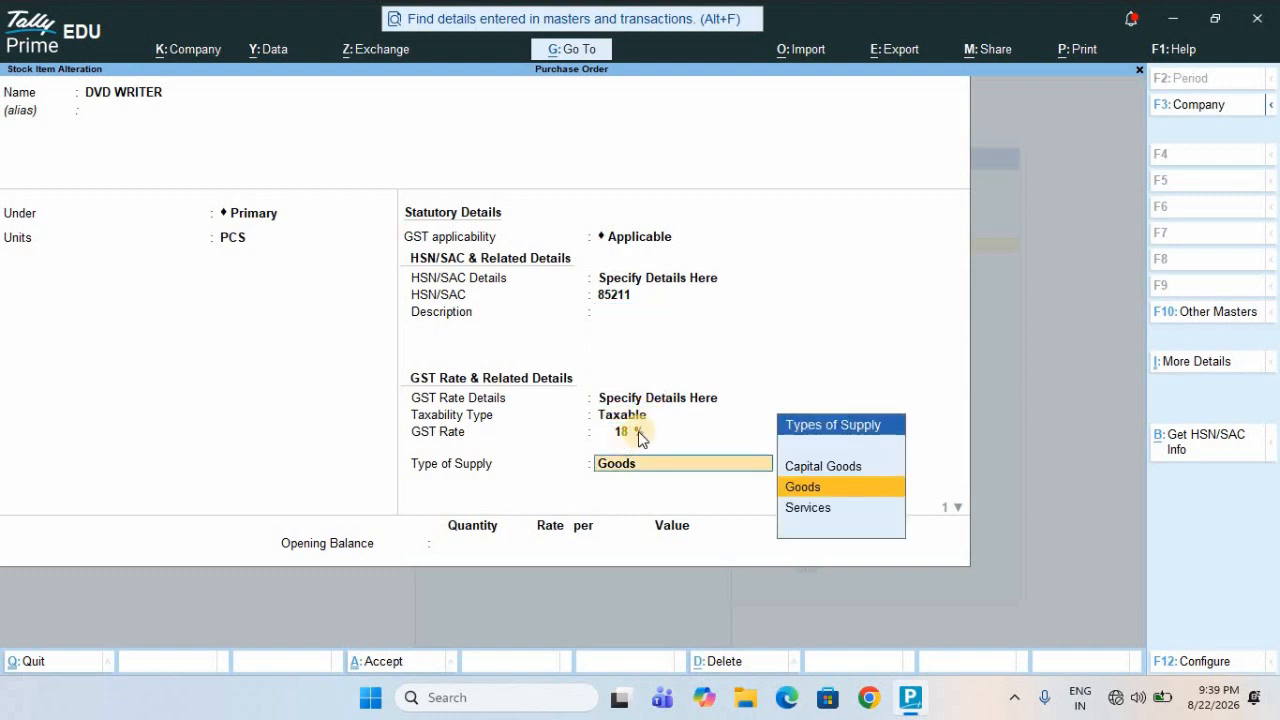
key(BackSpace)
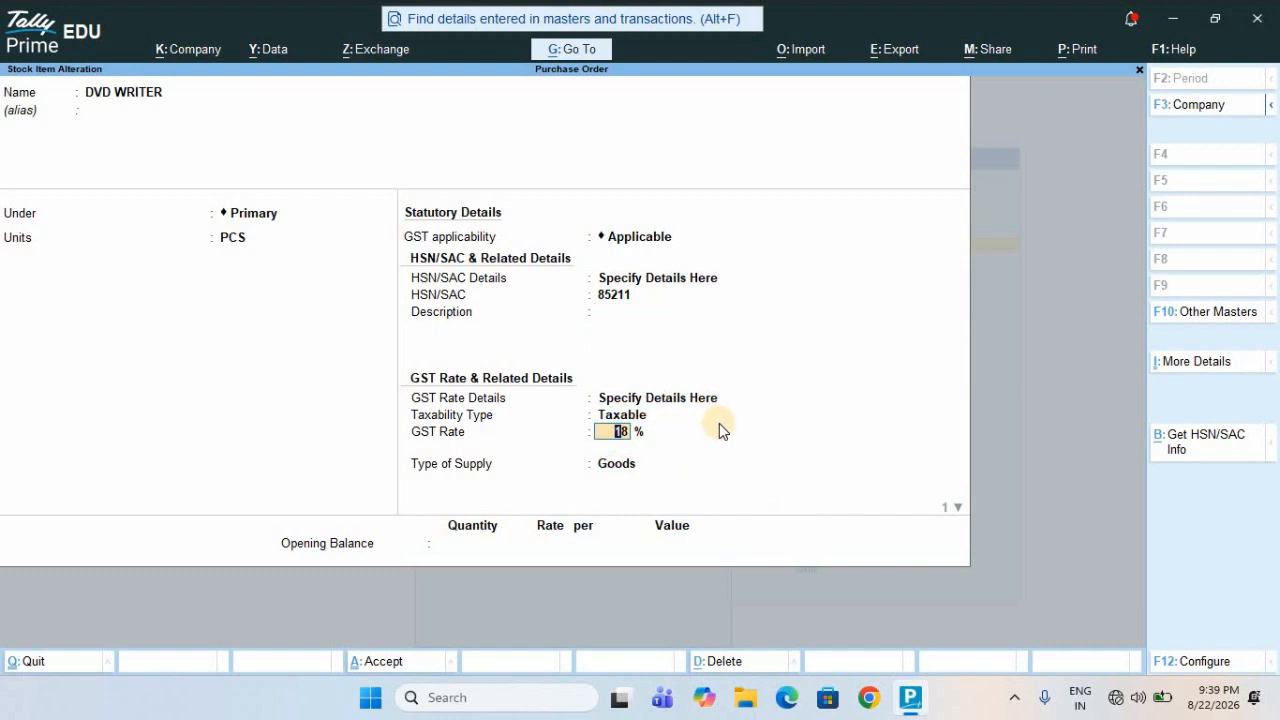
key(Return)
key(Return)
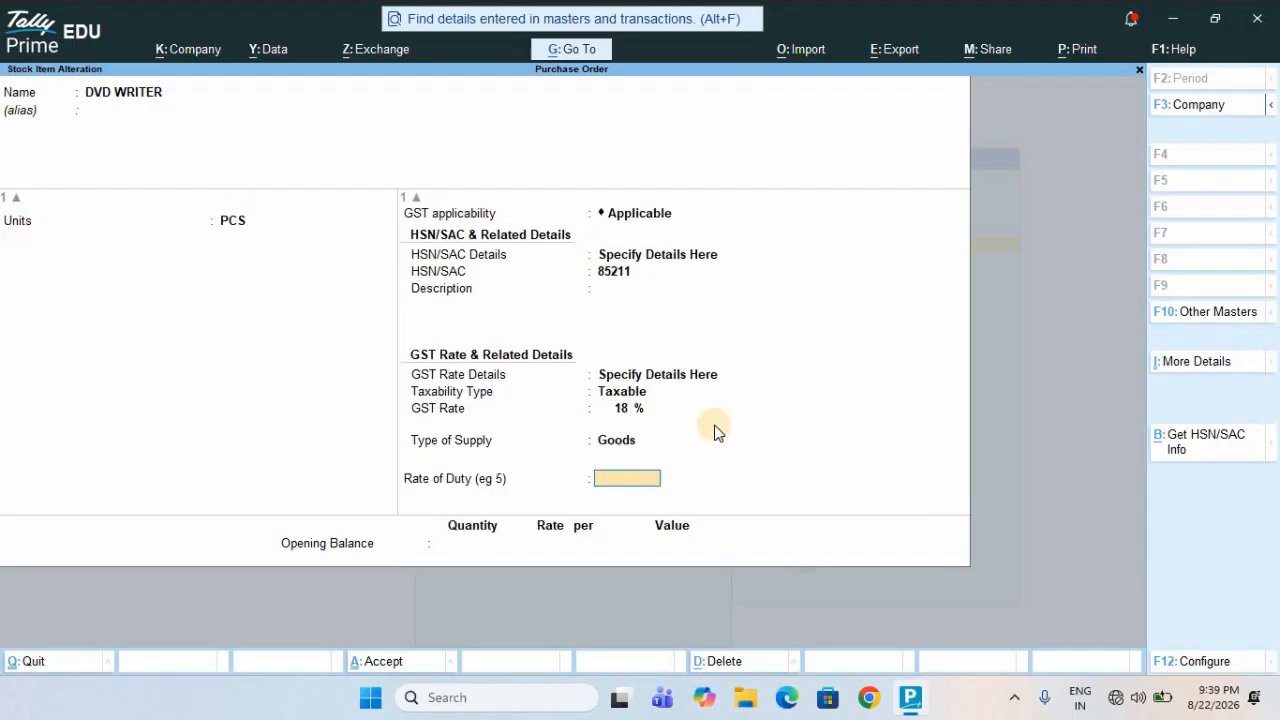
key(Return)
key(Return)
key(Return)
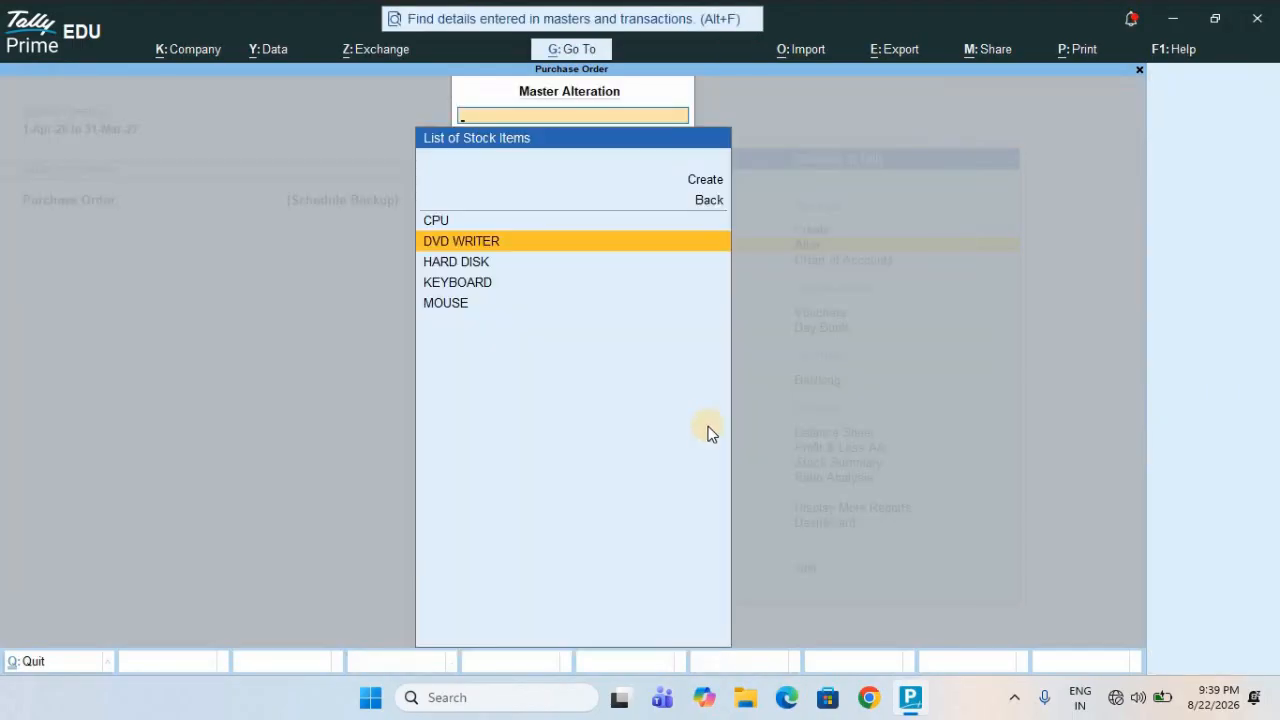
- Open the MOUSE stock item for alteration and examine its GST applicability and HSN/SAC details
click(452, 264)
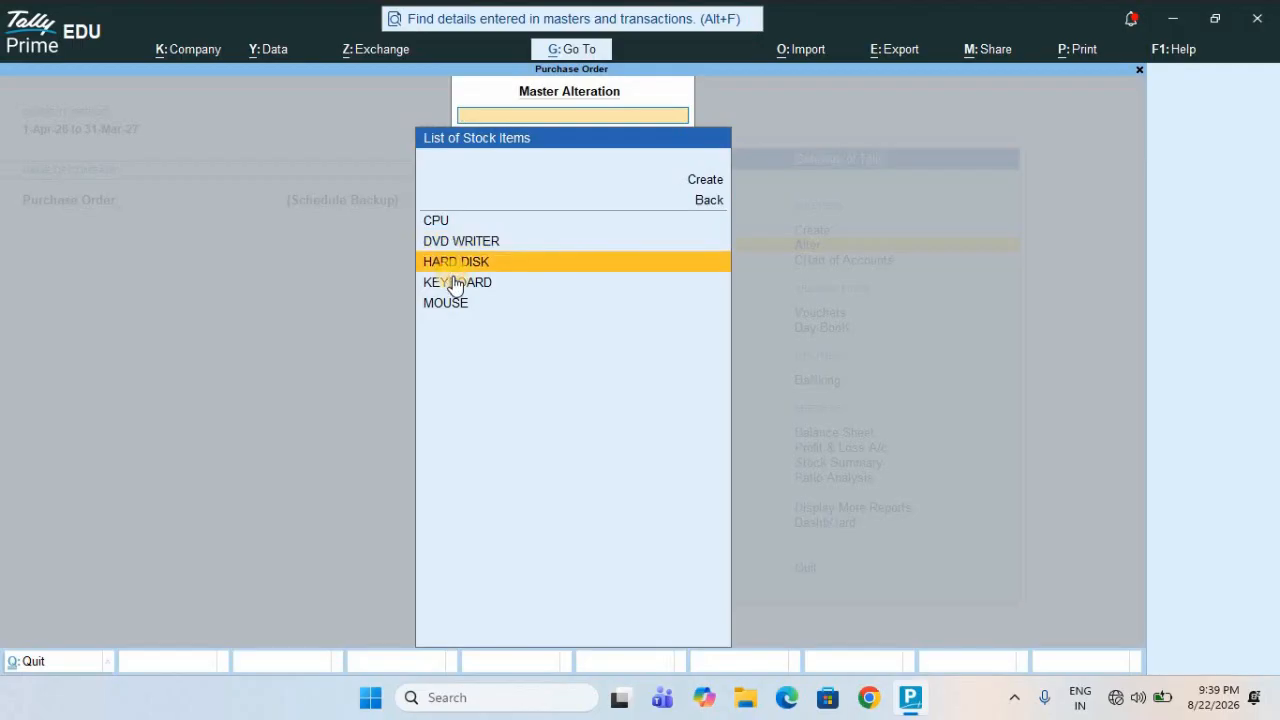
click(451, 285)
click(455, 312)
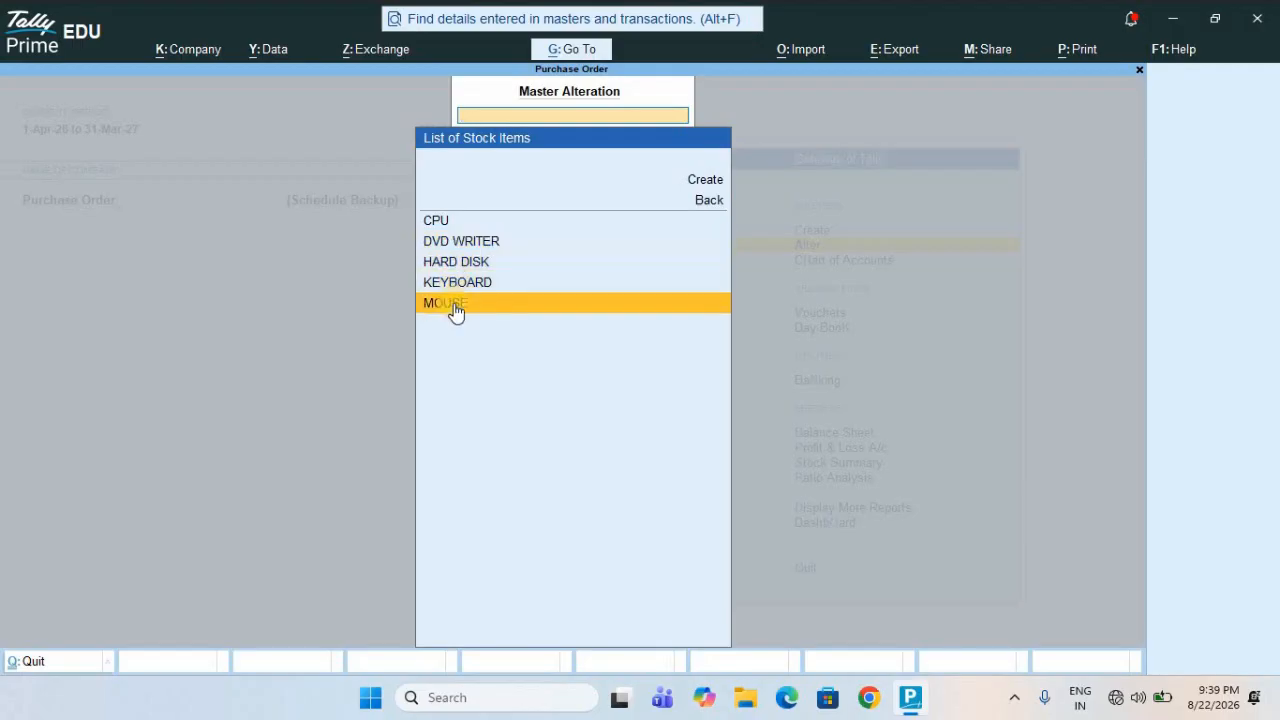
click(455, 312)
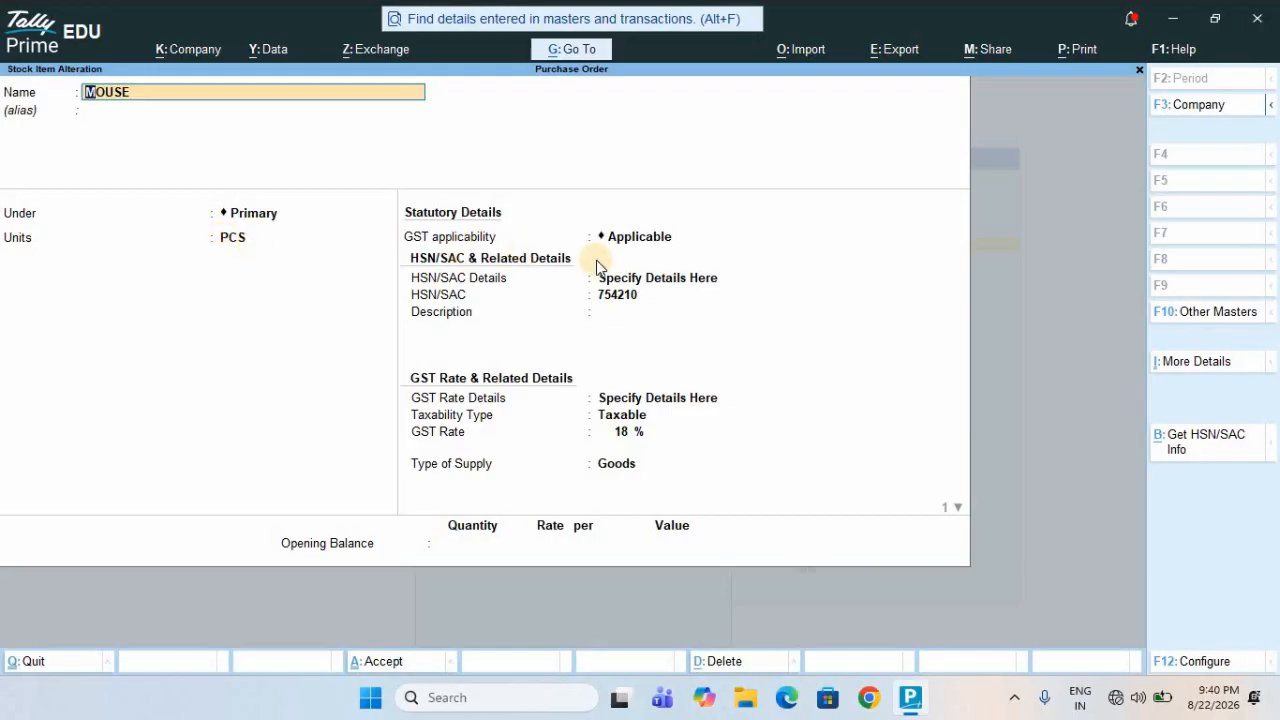
click(672, 281)
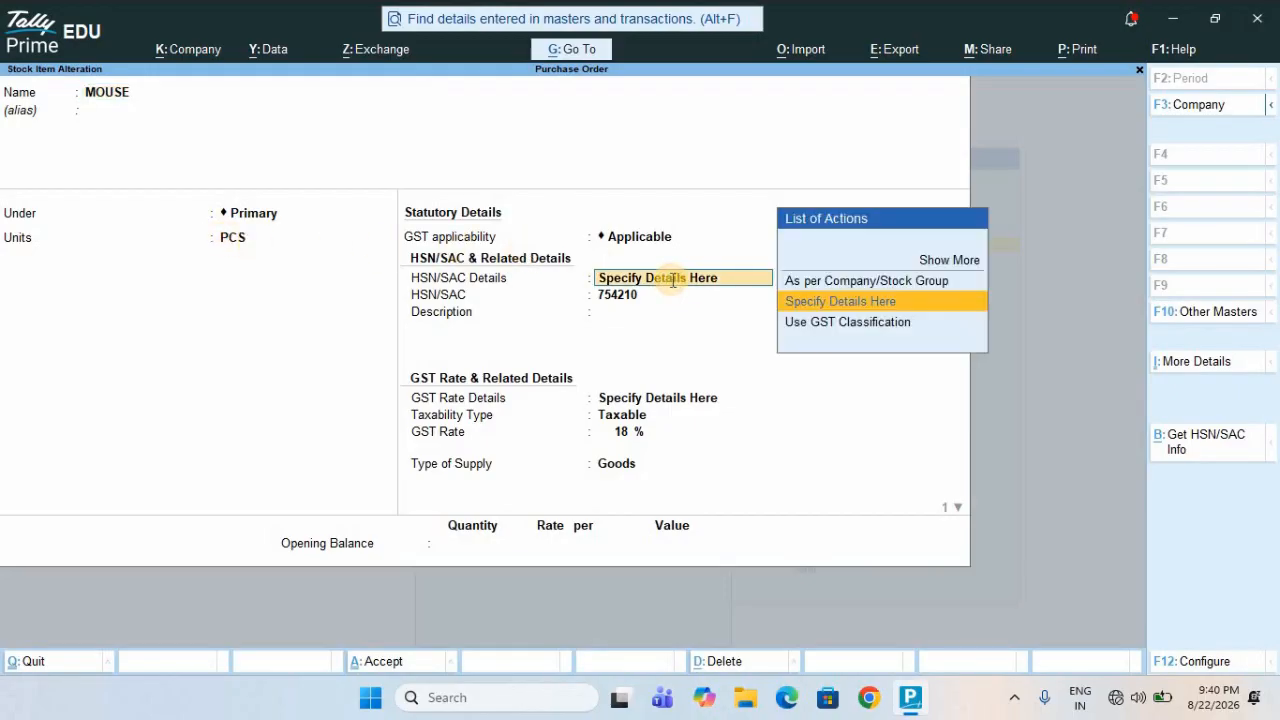
click(630, 232)
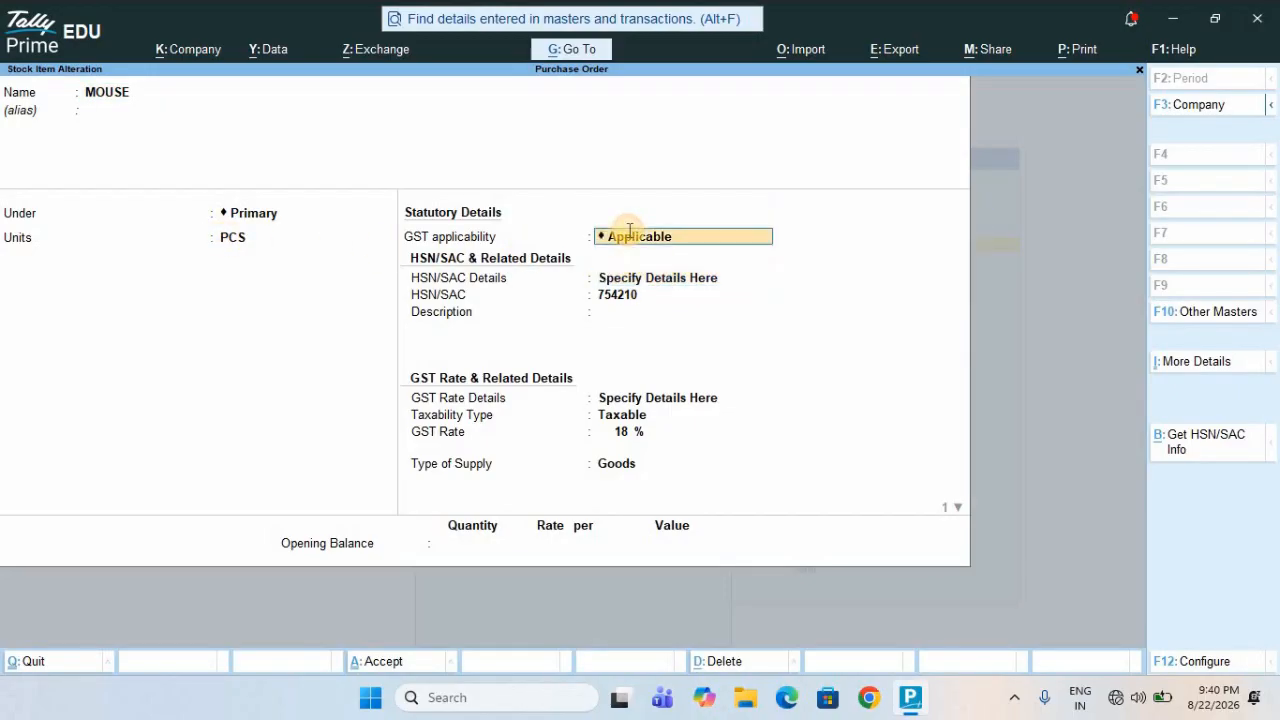
click(616, 295)
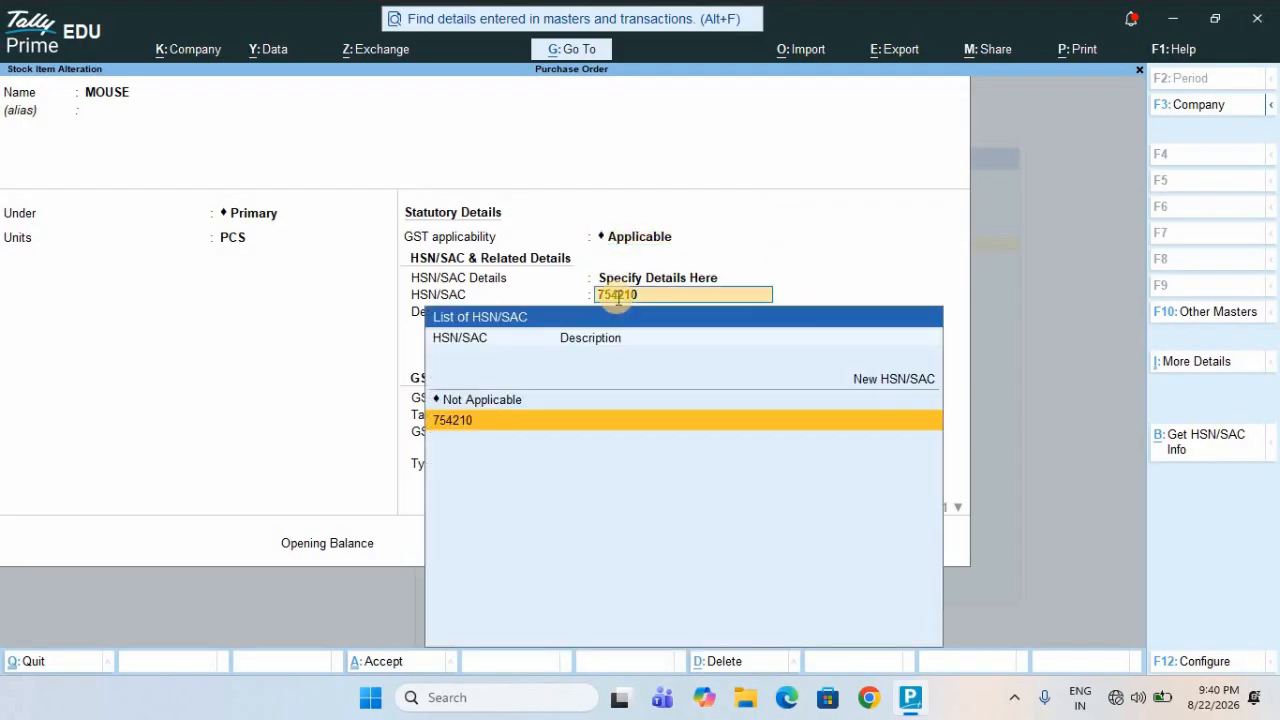
key(Return)
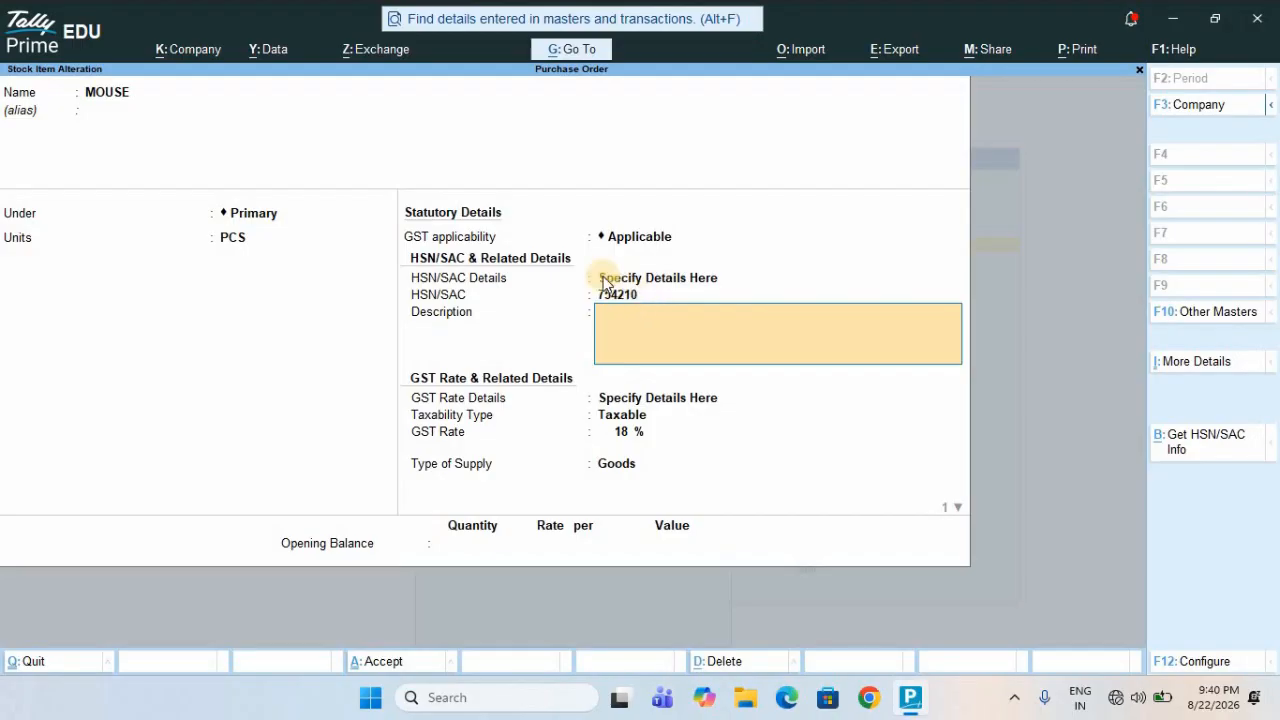
- Examine the MOUSE item's taxability type and GST rate, accept the item, and return to the Gateway of Tally
click(645, 398)
key(Return)
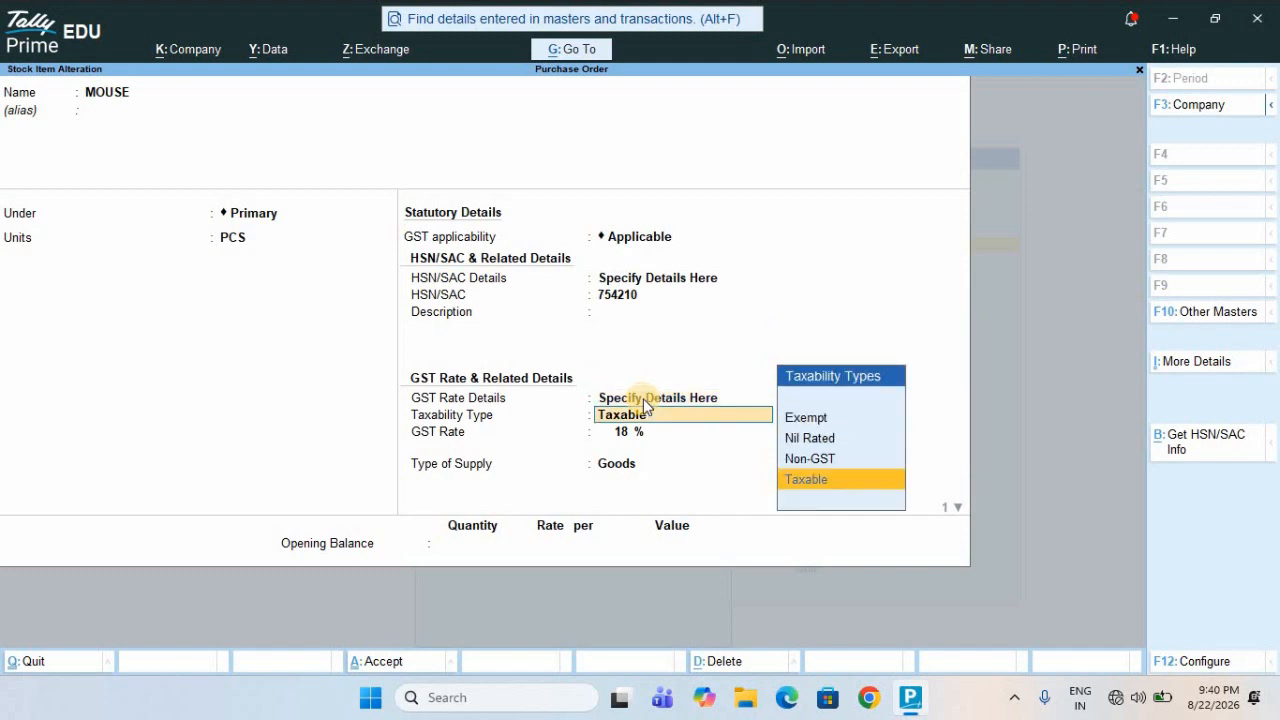
key(Return)
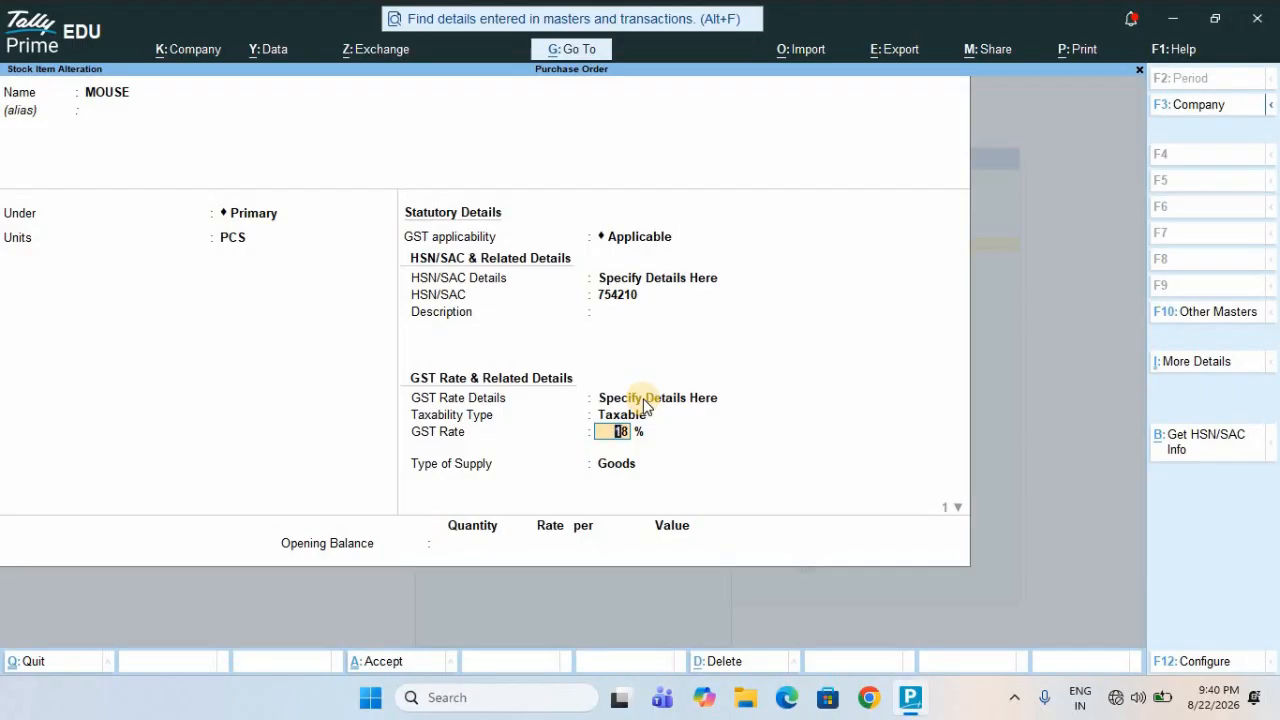
key(Return)
key(Return)
key(Return)
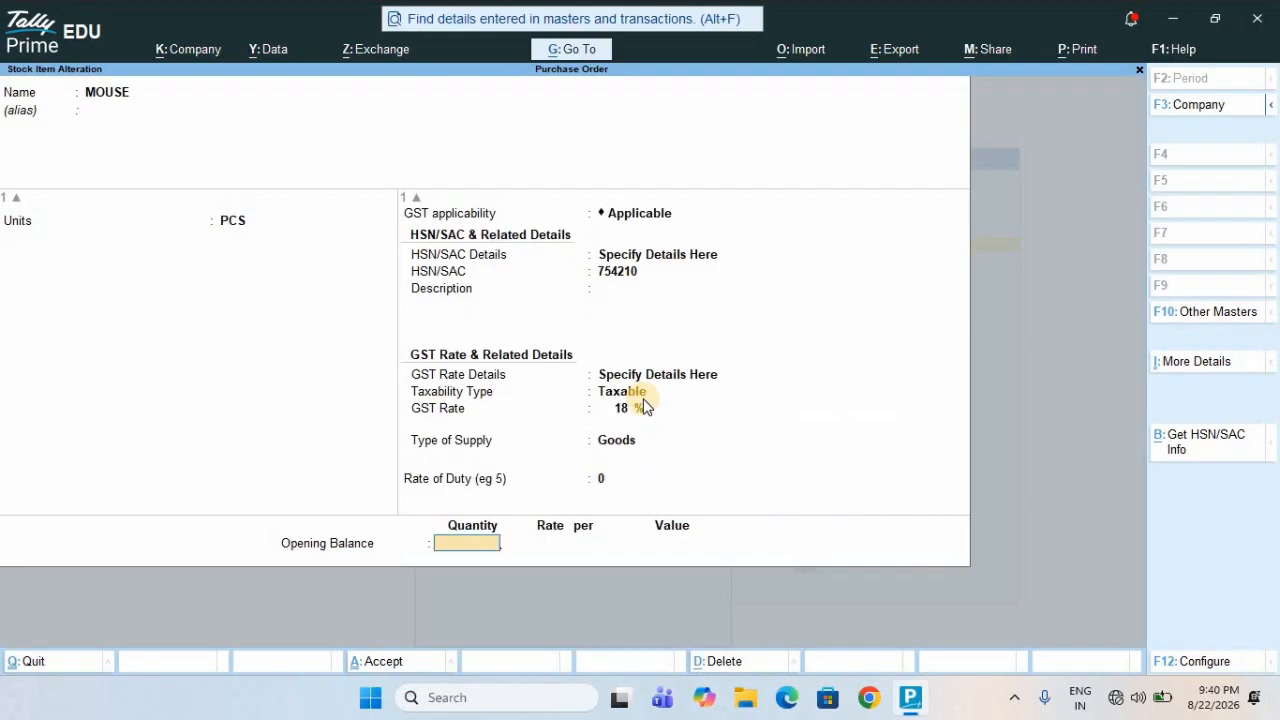
key(Return)
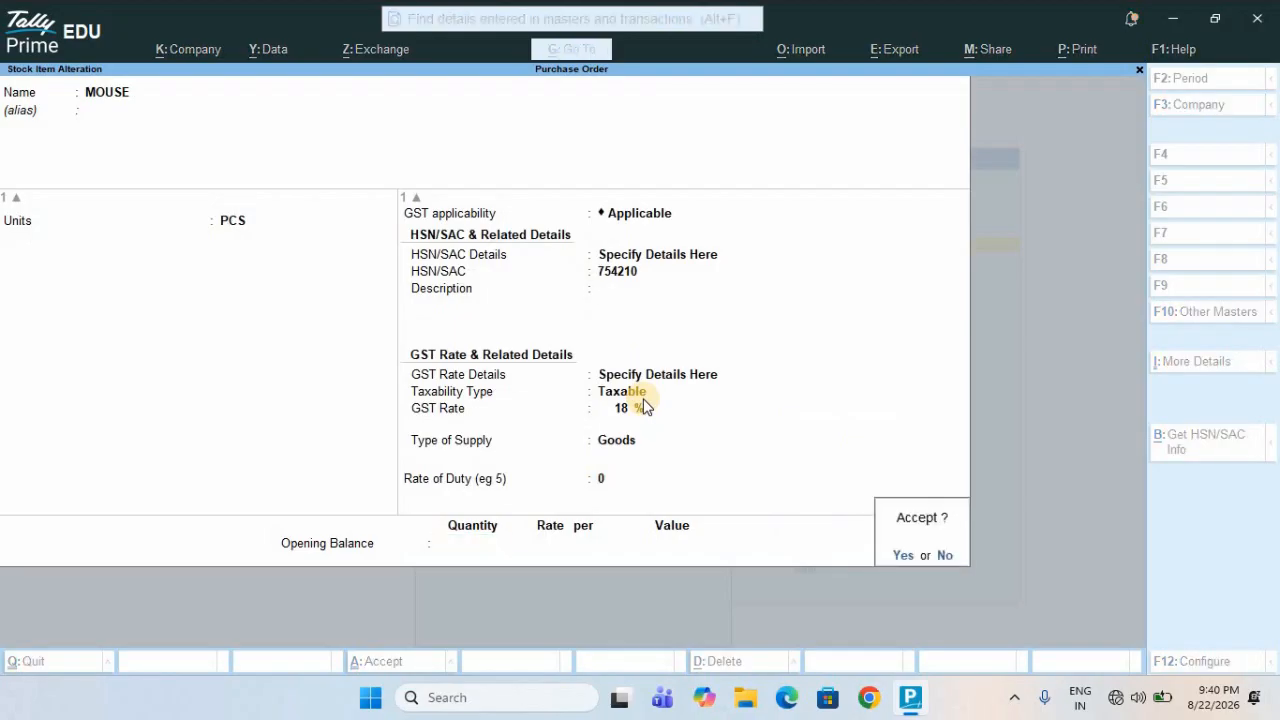
key(Return)
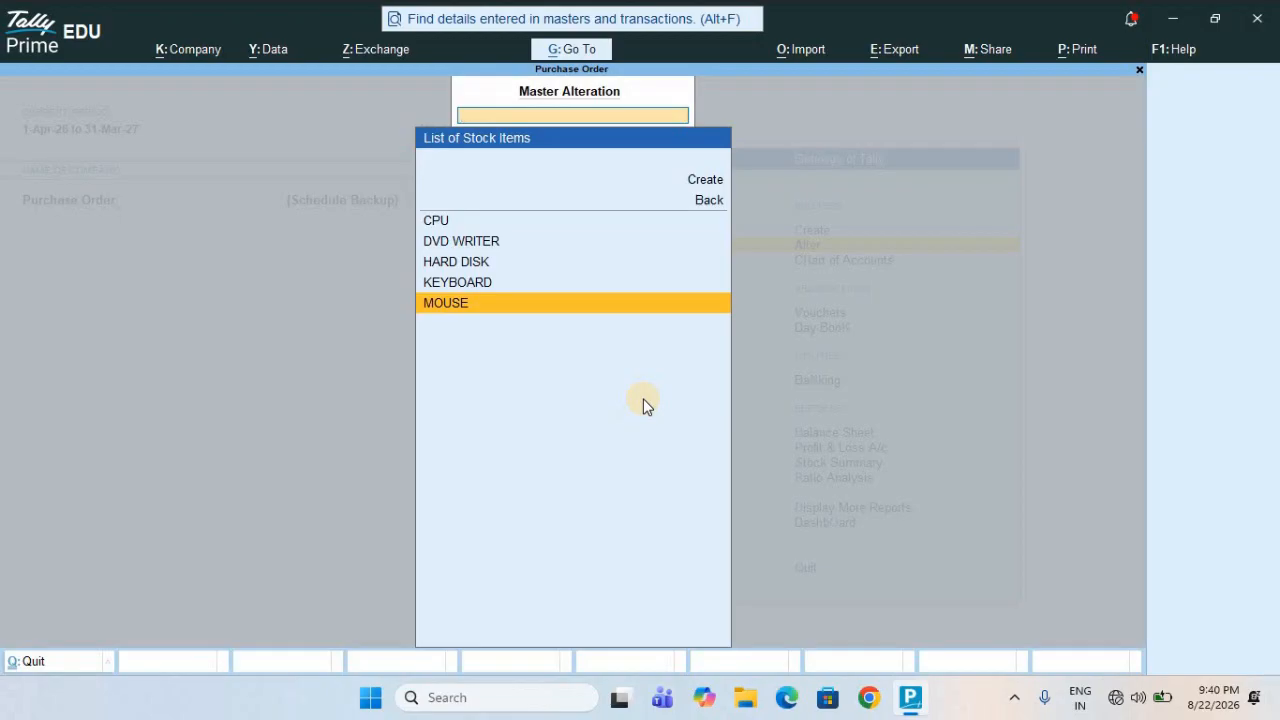
key(Escape)
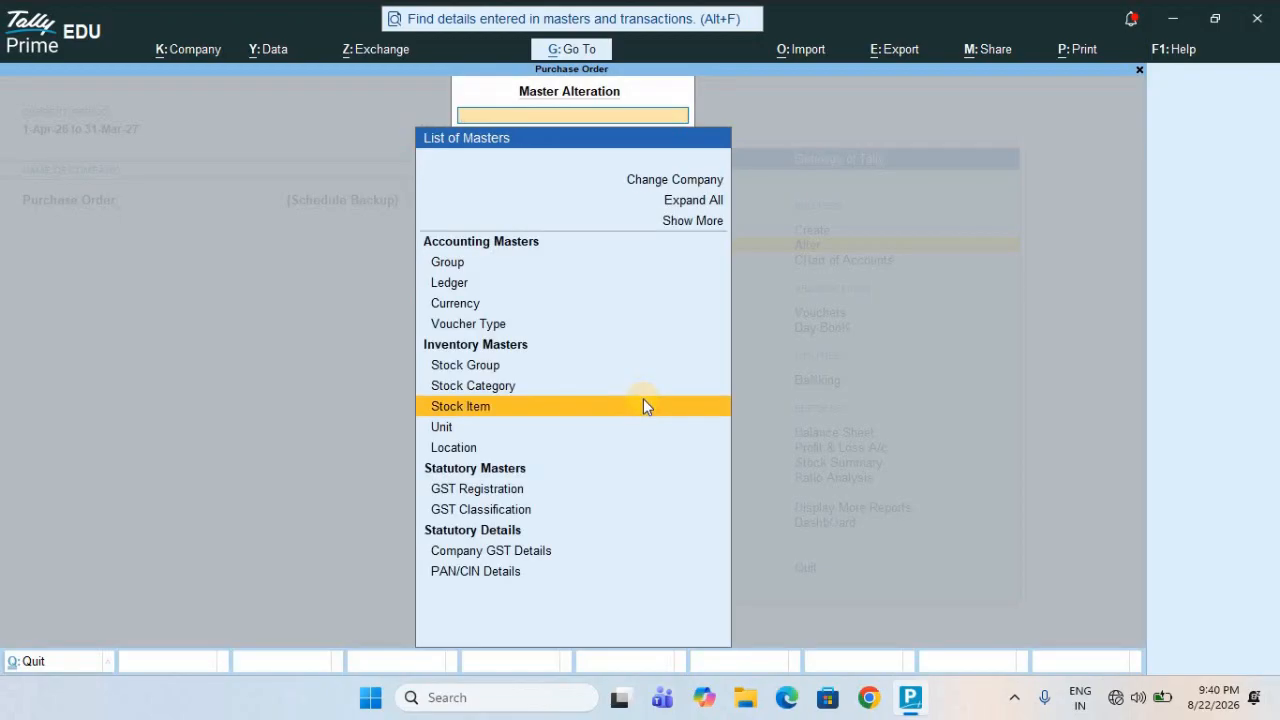
key(Escape)
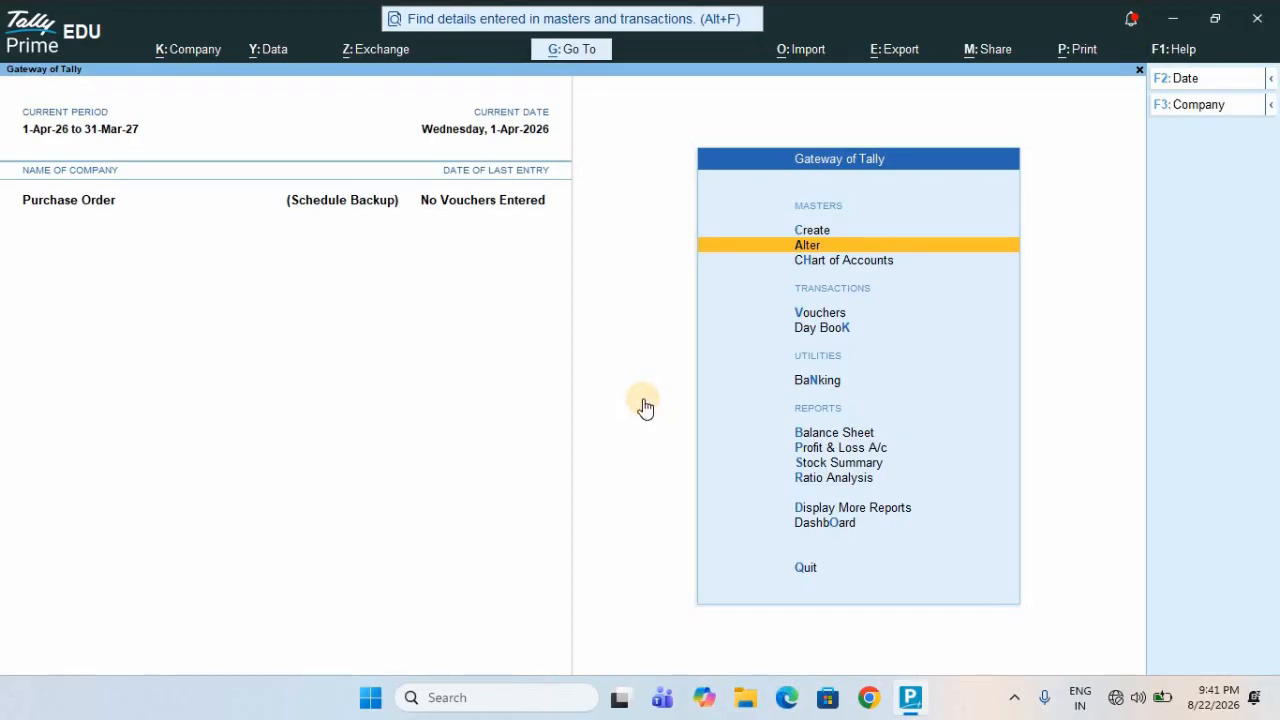
- Open the Purchase Order voucher type for alteration from the voucher type masters
key(Return)
key(Down)
key(Down)
key(Down)
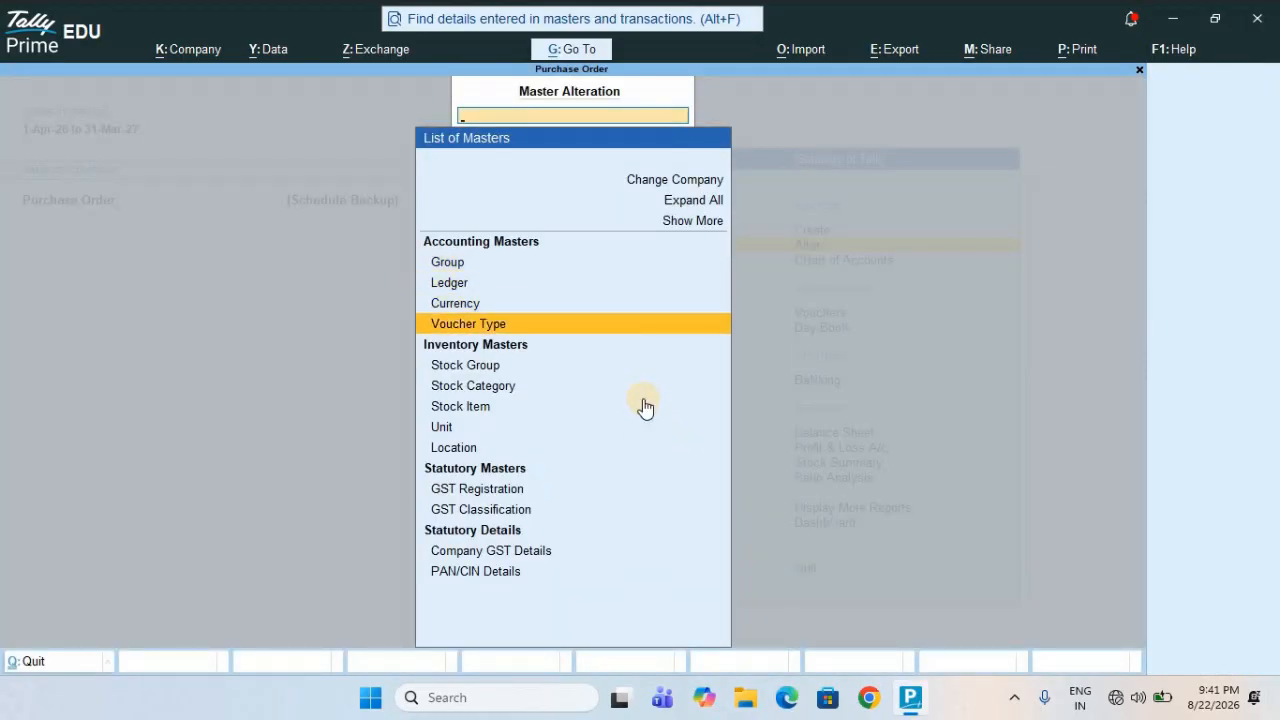
key(Return)
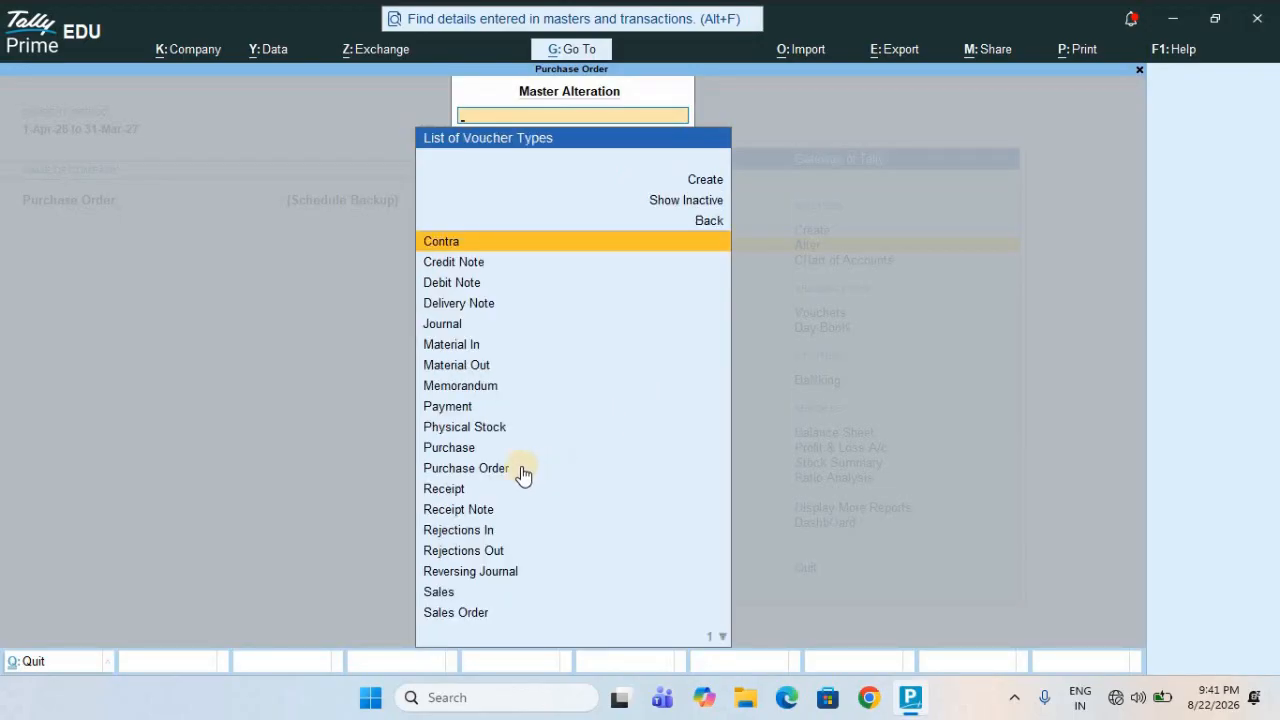
click(485, 468)
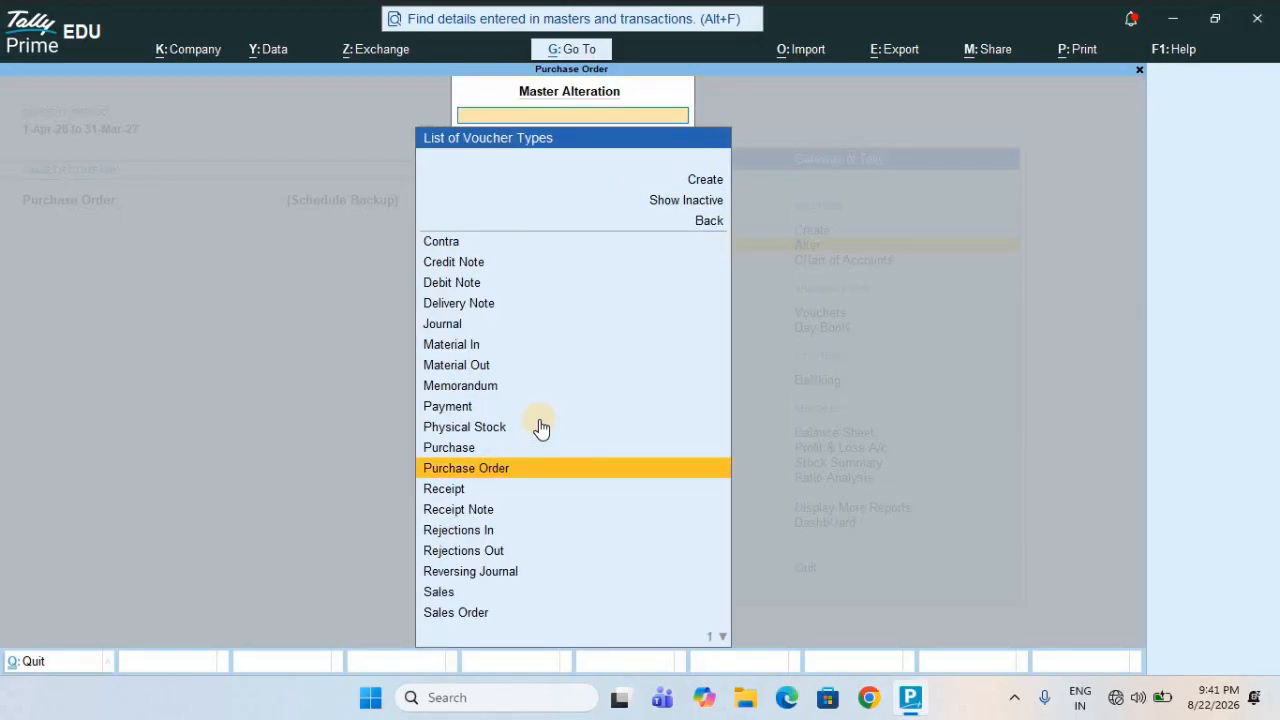
click(488, 470)
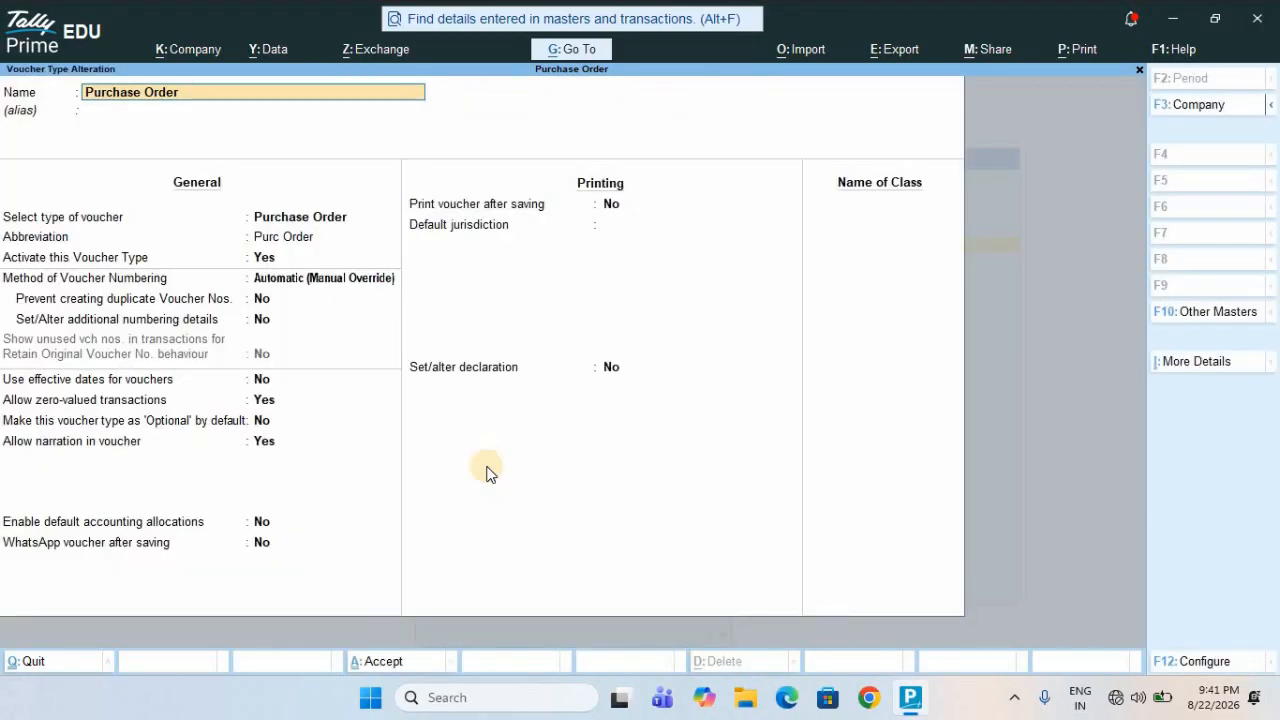
- Set Activate this Voucher Type to Yes for Purchase Order and keep Automatic (Manual Override) as the voucher numbering method
click(264, 260)
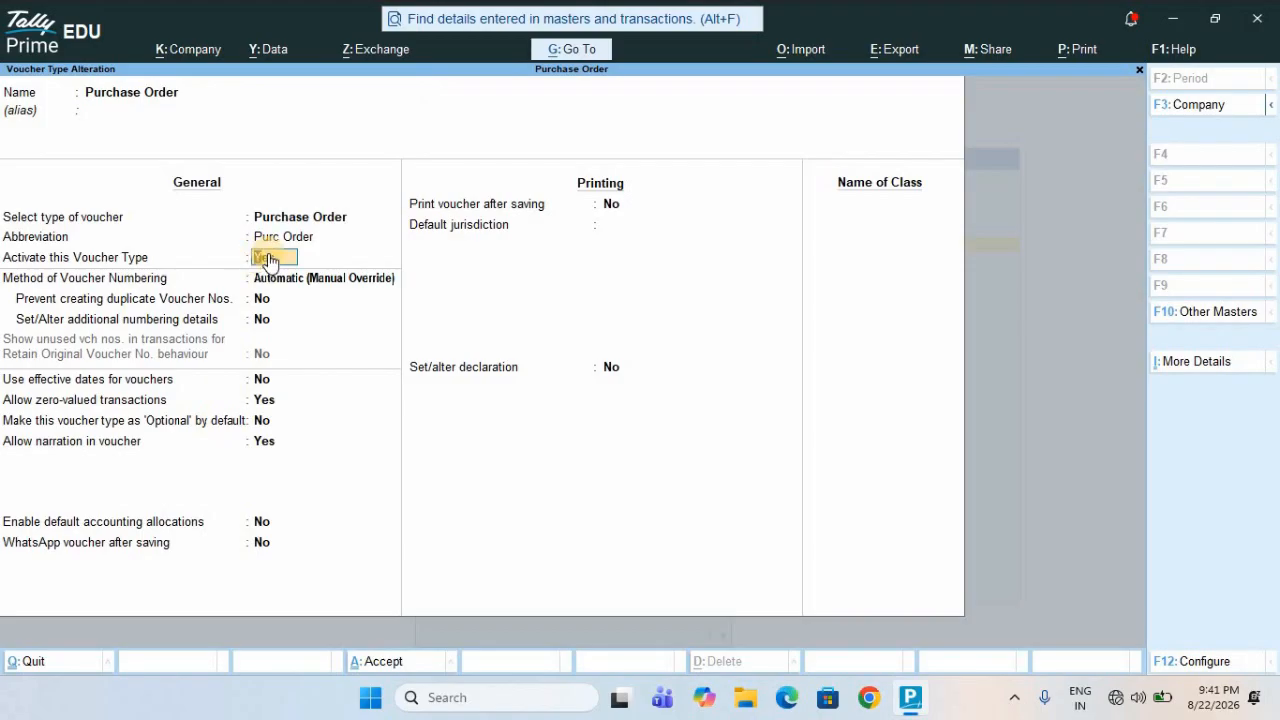
key(n)
key(Return)
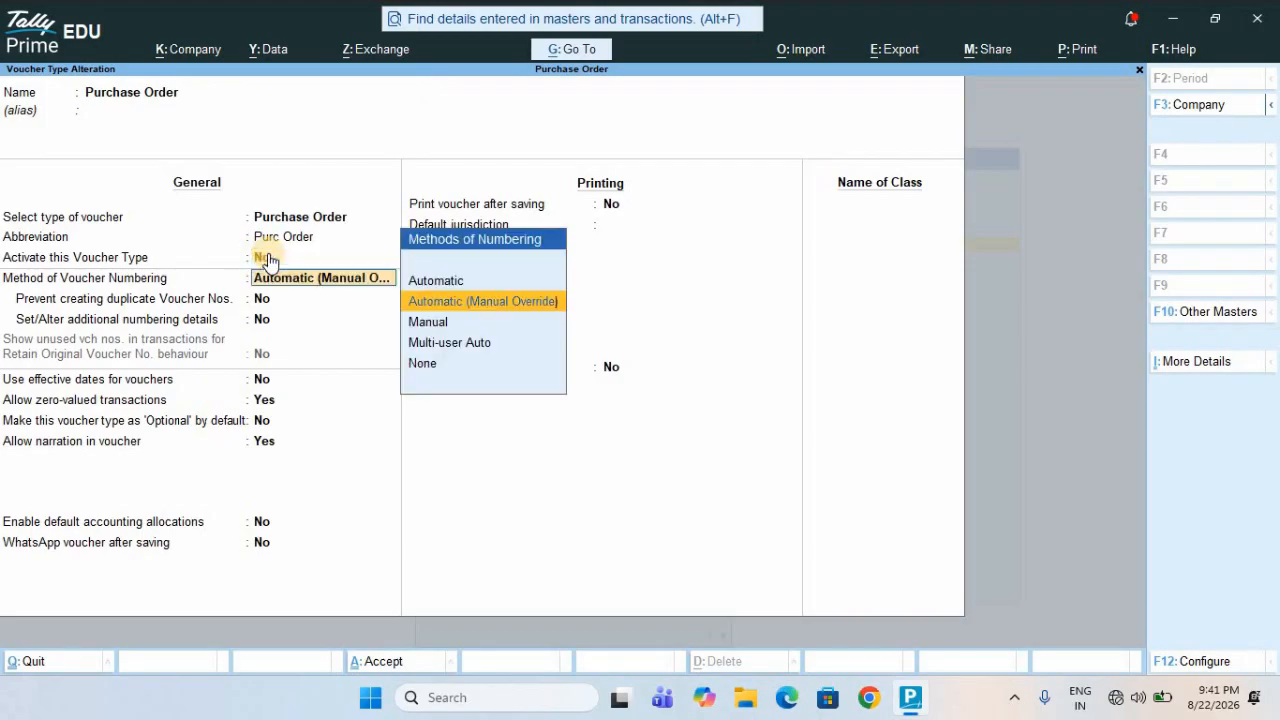
key(BackSpace)
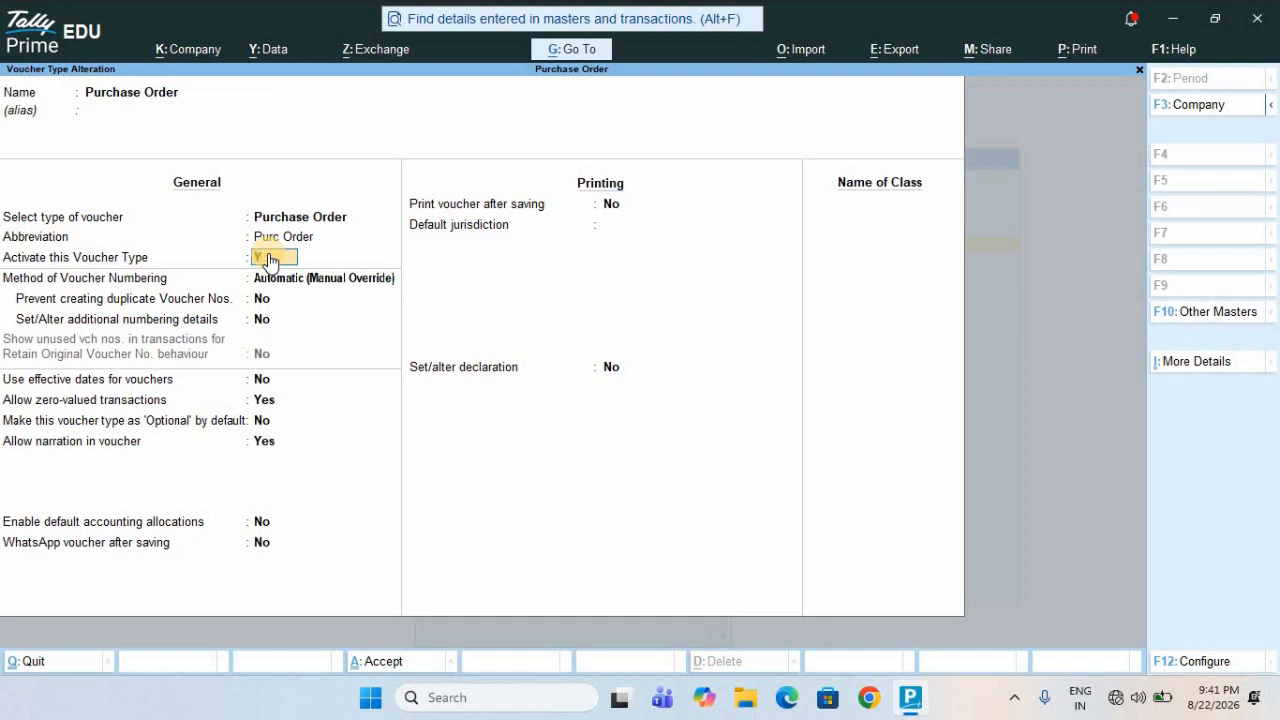
key(y)
key(Return)
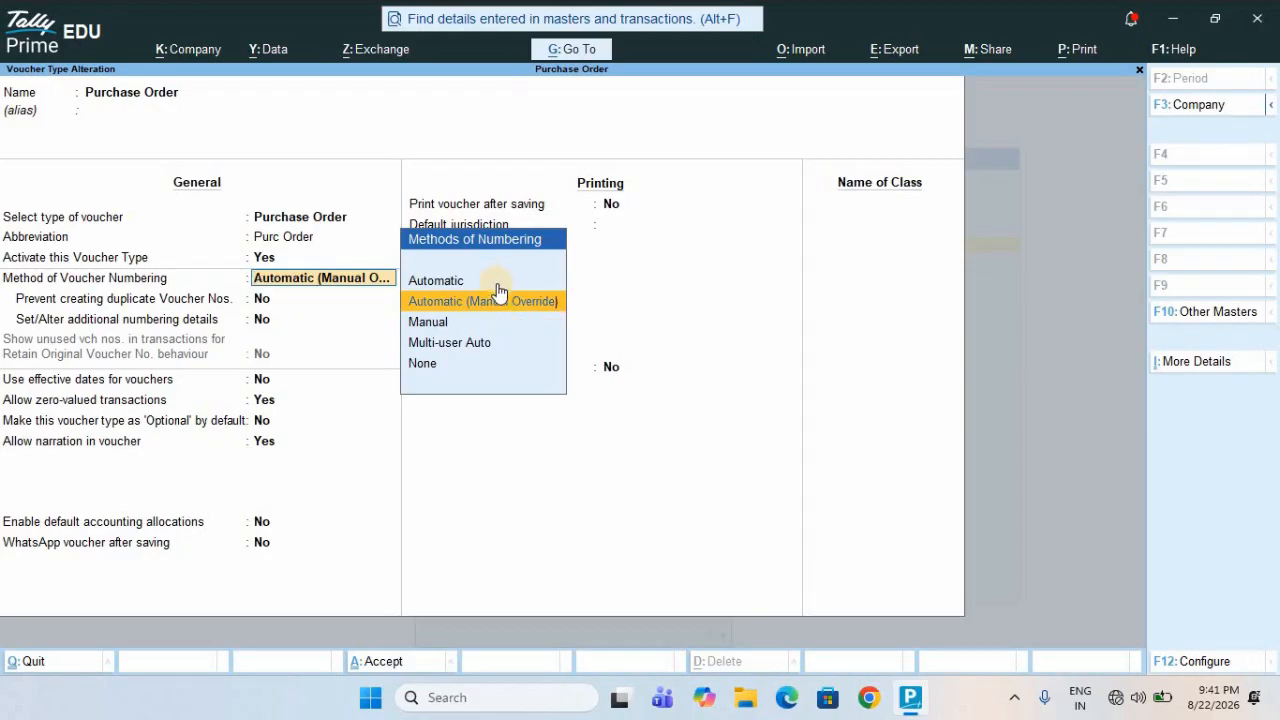
key(Return)
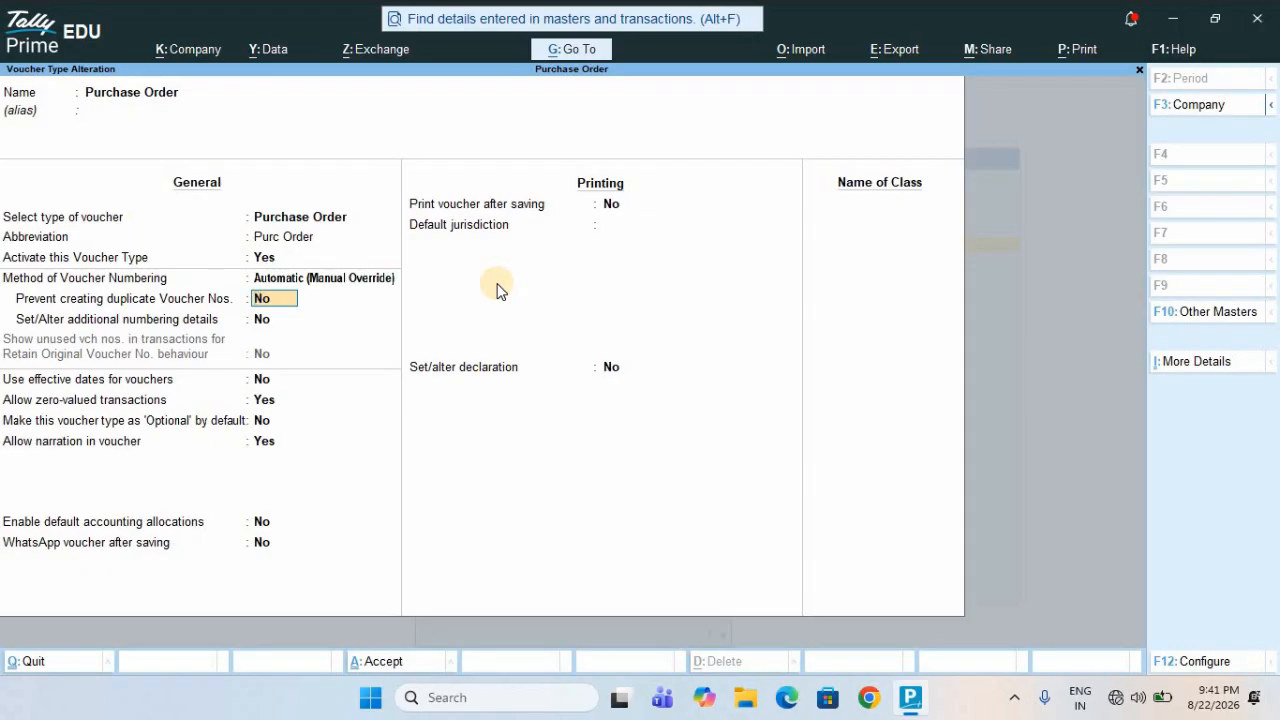
- Go through the duplicate numbering, effective date and zero-valued transaction options without changes, and accept the Purchase Order voucher type
key(Return)
key(Return)
key(Return)
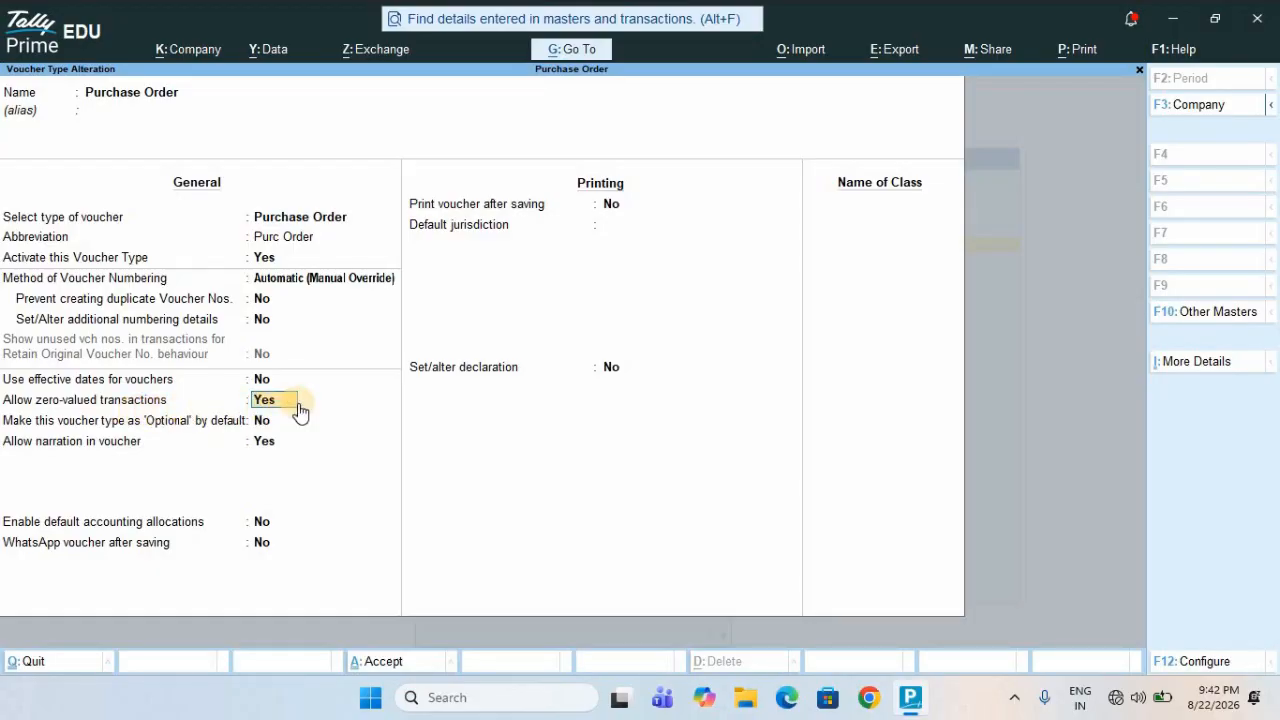
key(Return)
key(ctrl+a)
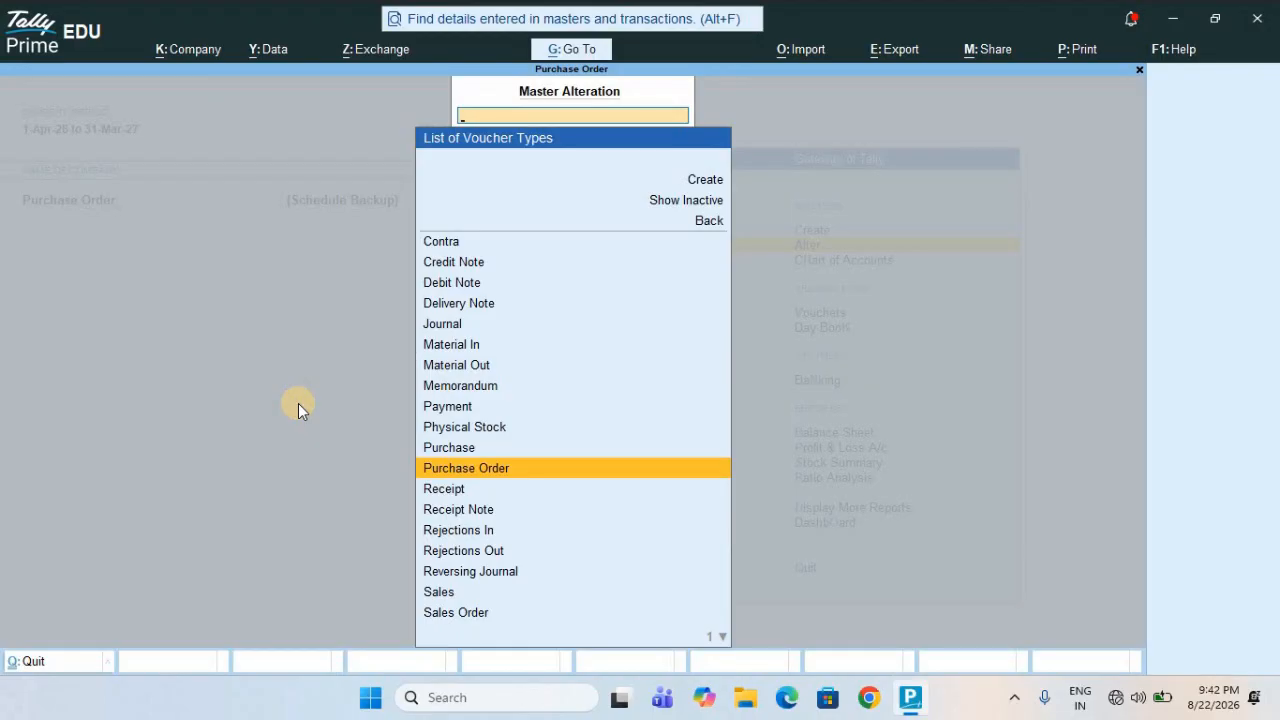
- Open the Receipt Note voucher type, examine its activation and voucher numbering method, and return to the voucher type list
key(Down)
key(Down)
key(Return)
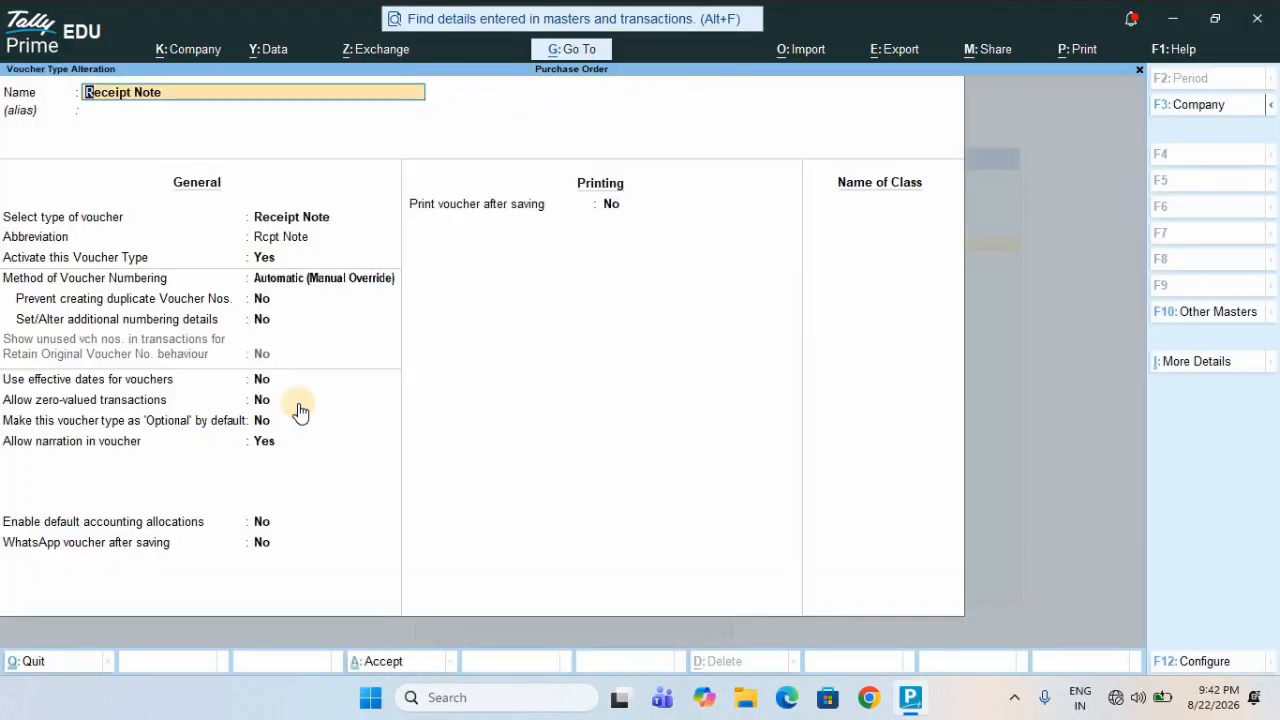
click(263, 256)
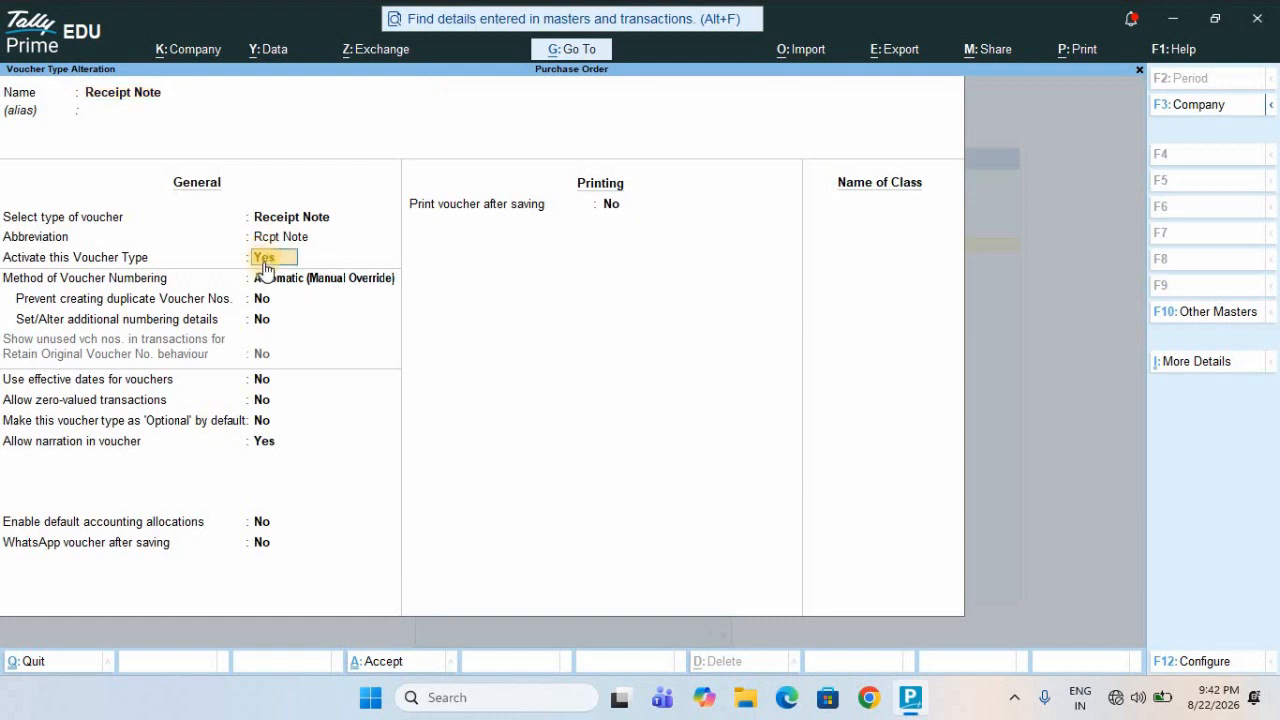
click(276, 279)
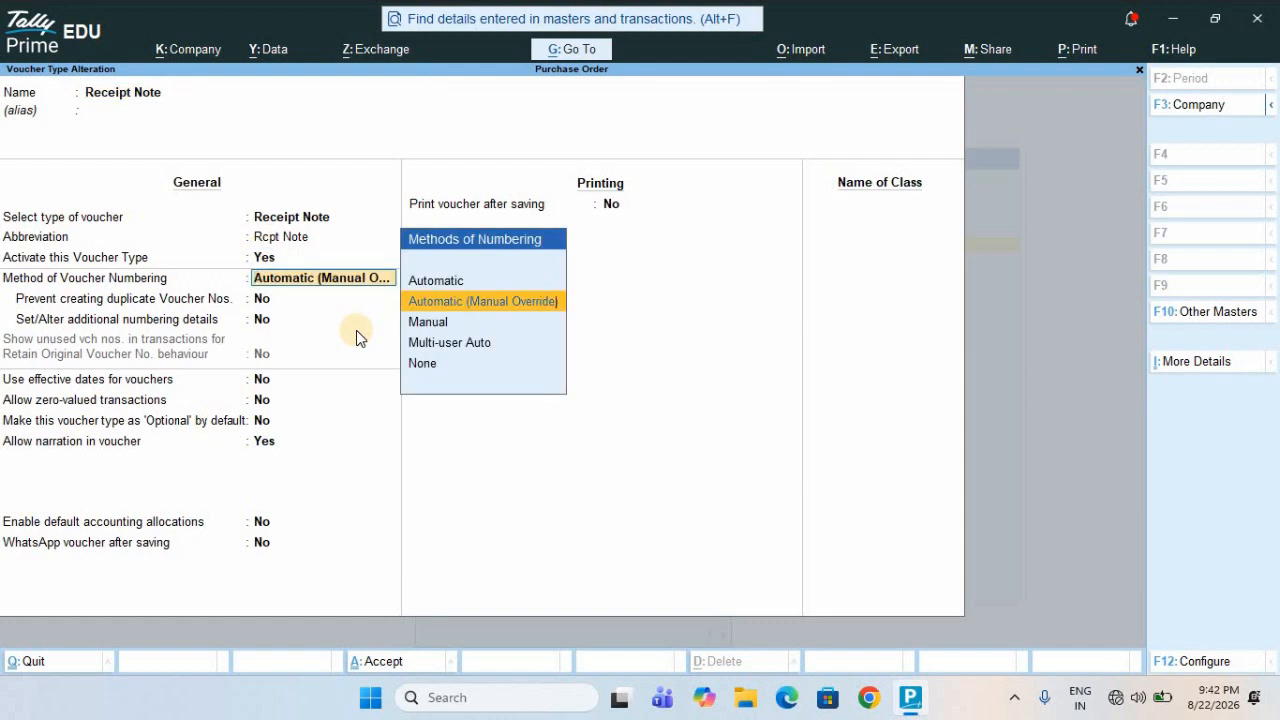
key(Return)
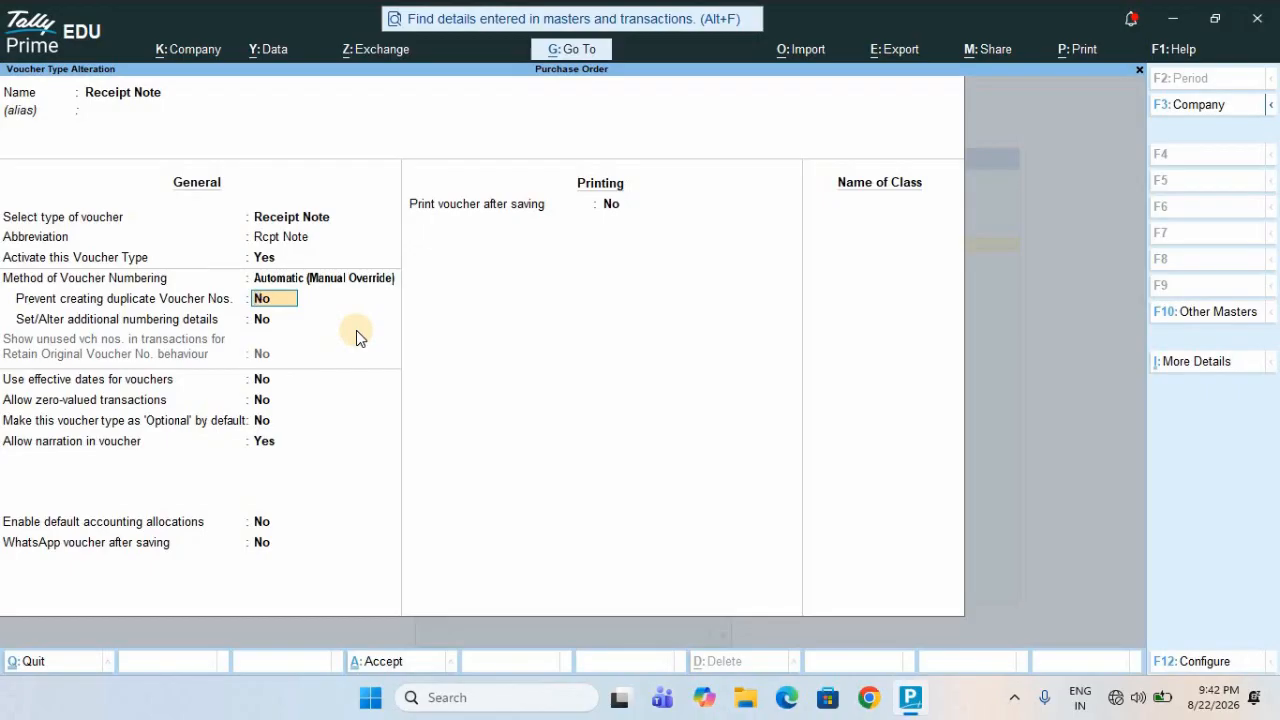
key(ctrl+q)
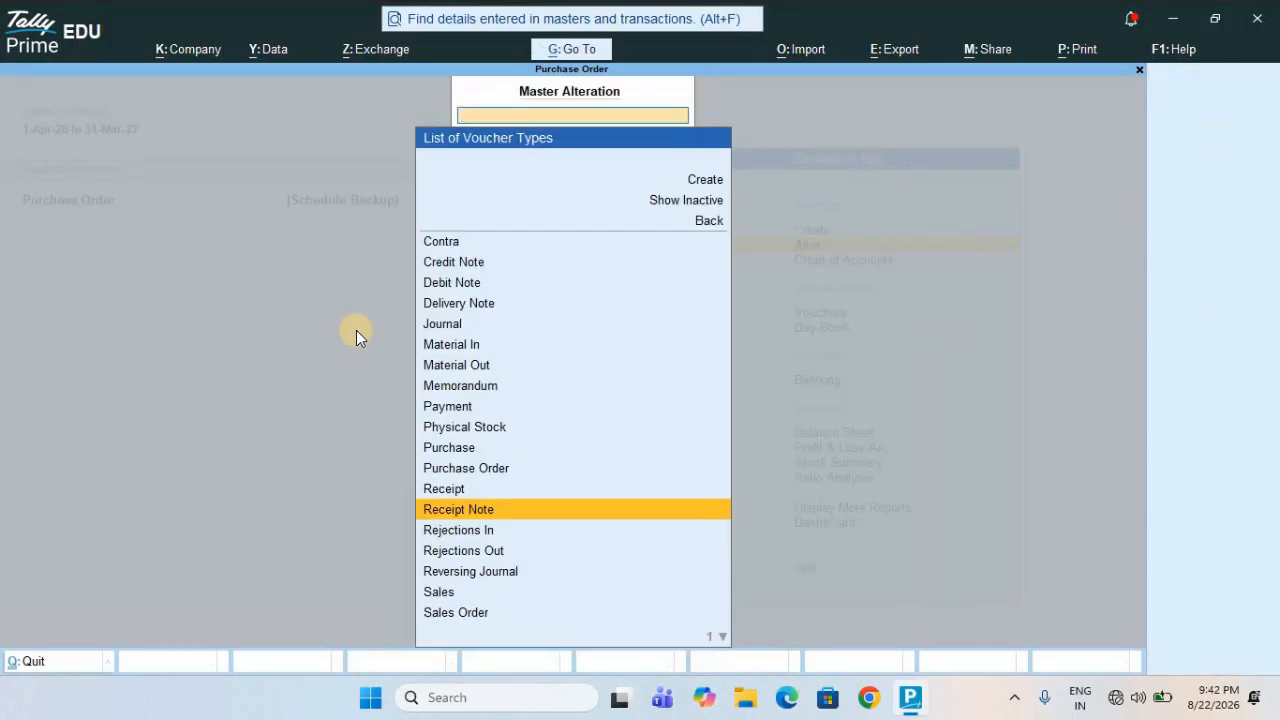
- Examine the Rejections Out voucher type's activation and numbering method, accept it, and return to the Gateway of Tally
key(Down)
key(Down)
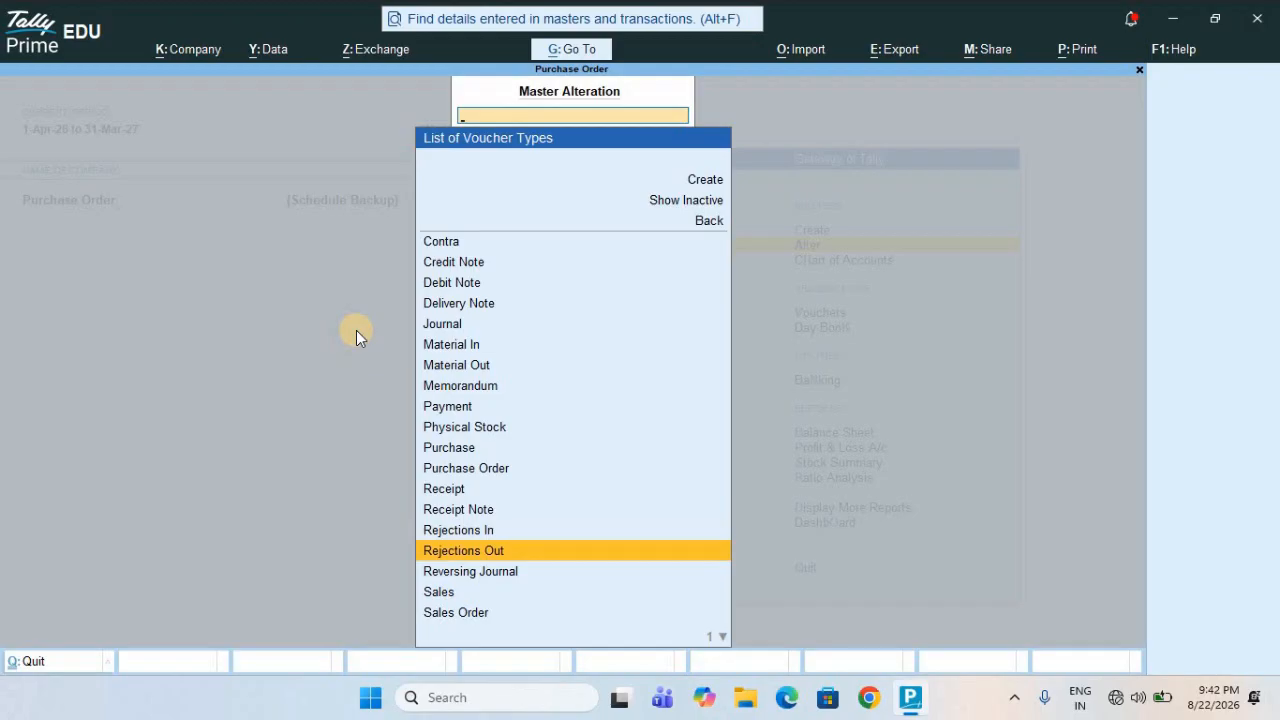
key(Return)
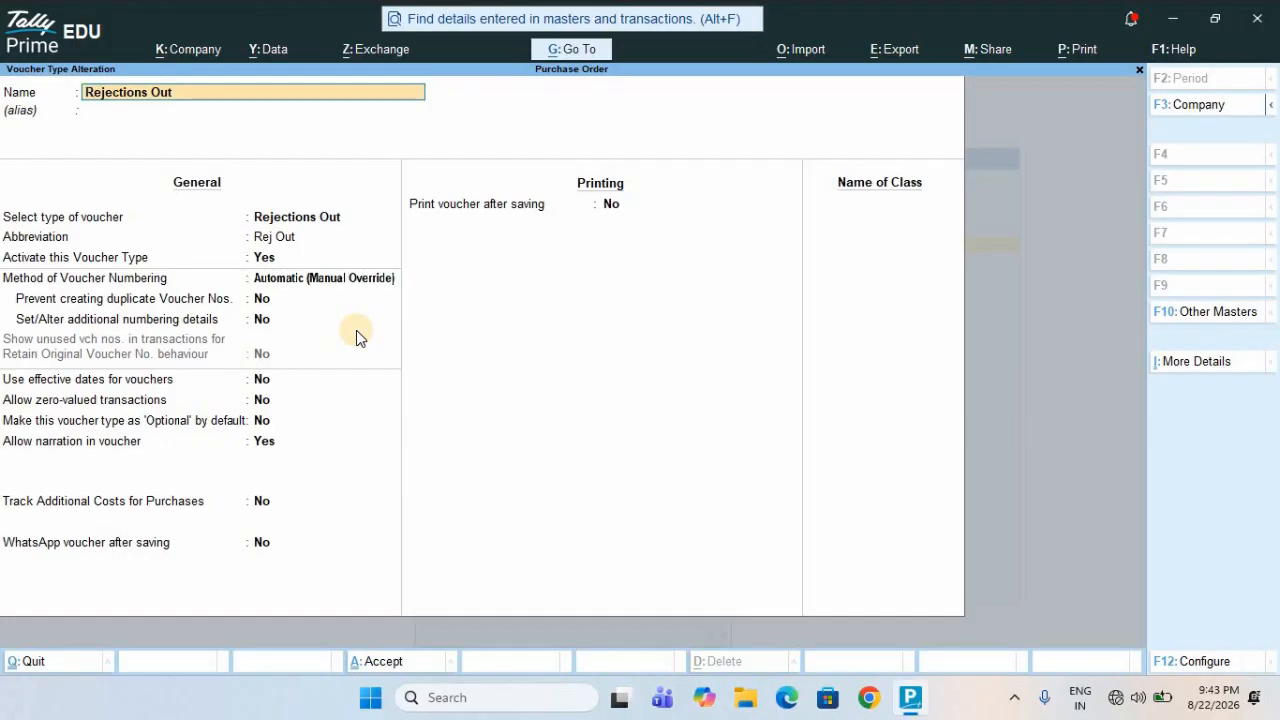
click(266, 259)
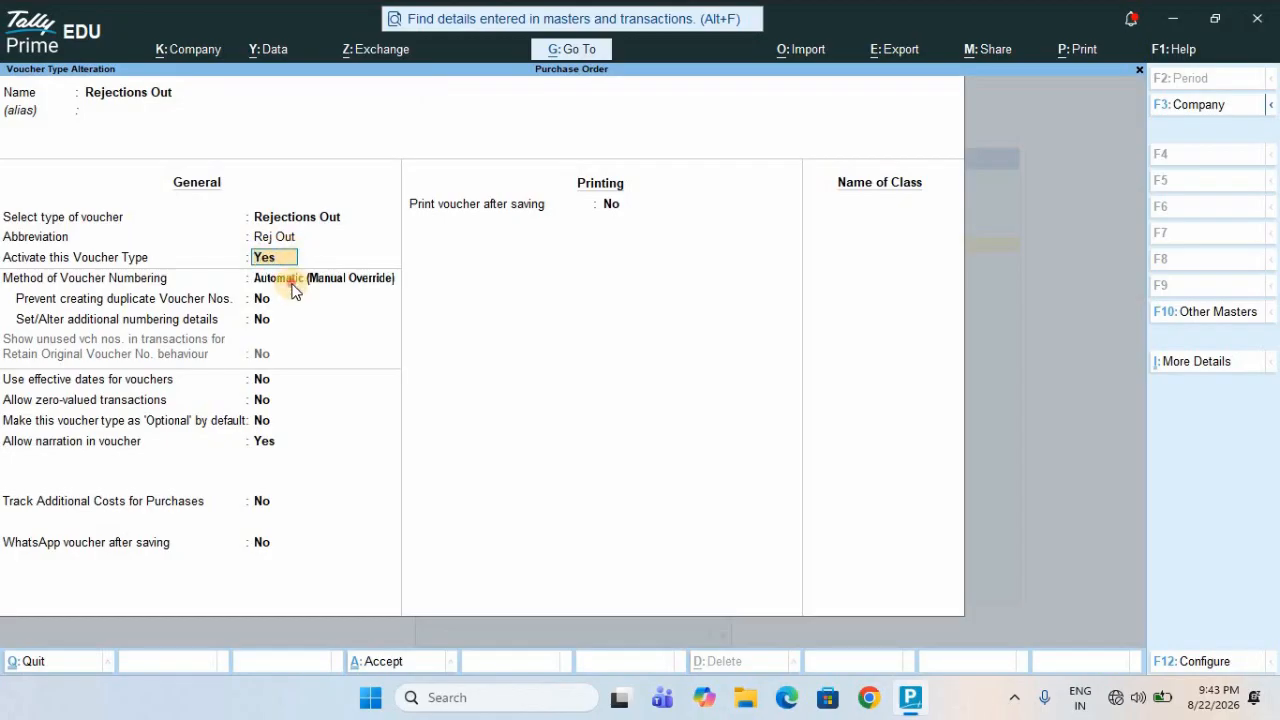
click(293, 281)
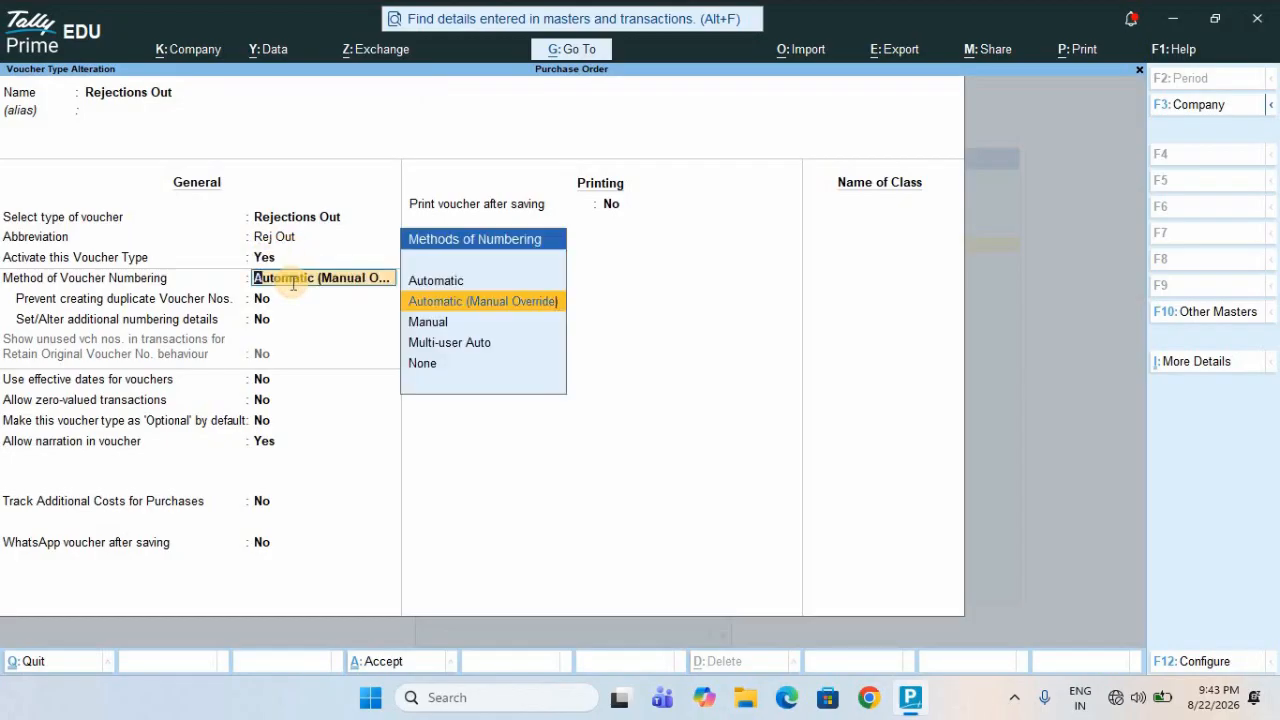
key(Return)
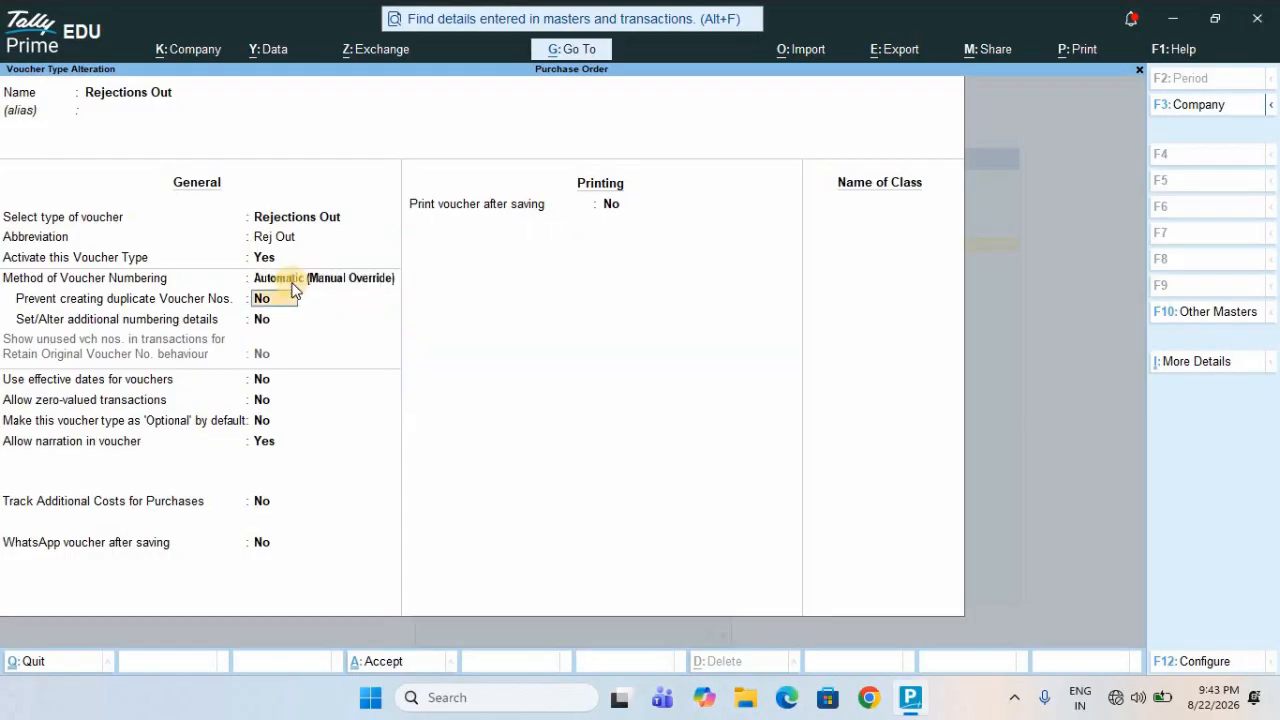
key(ctrl+a)
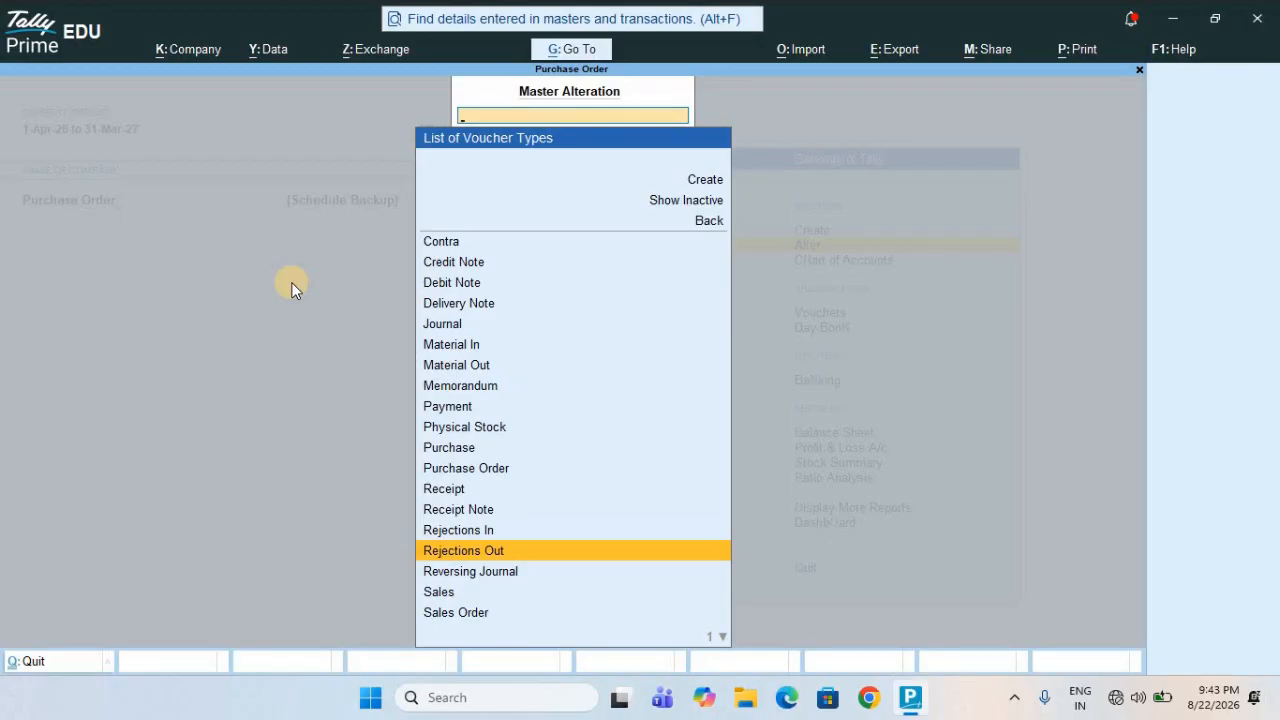
key(Escape)
key(Escape)
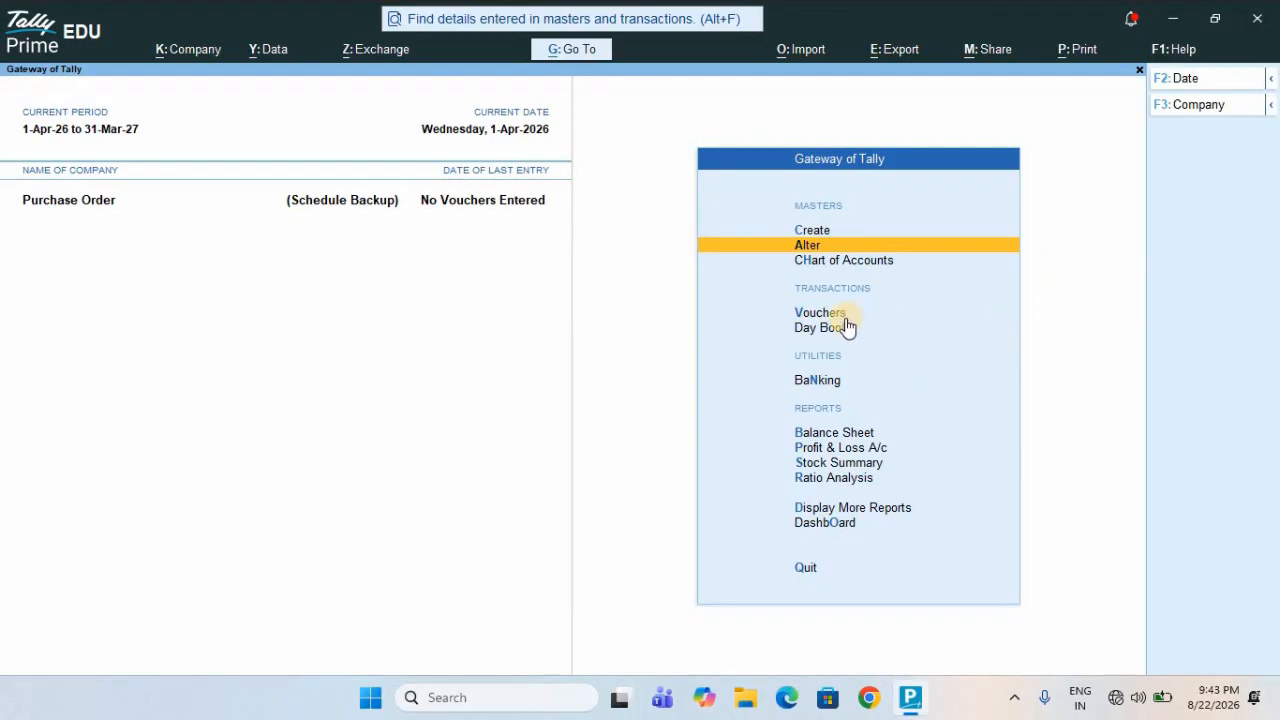
- Start a new Purchase Order voucher and enter its voucher number
click(885, 314)
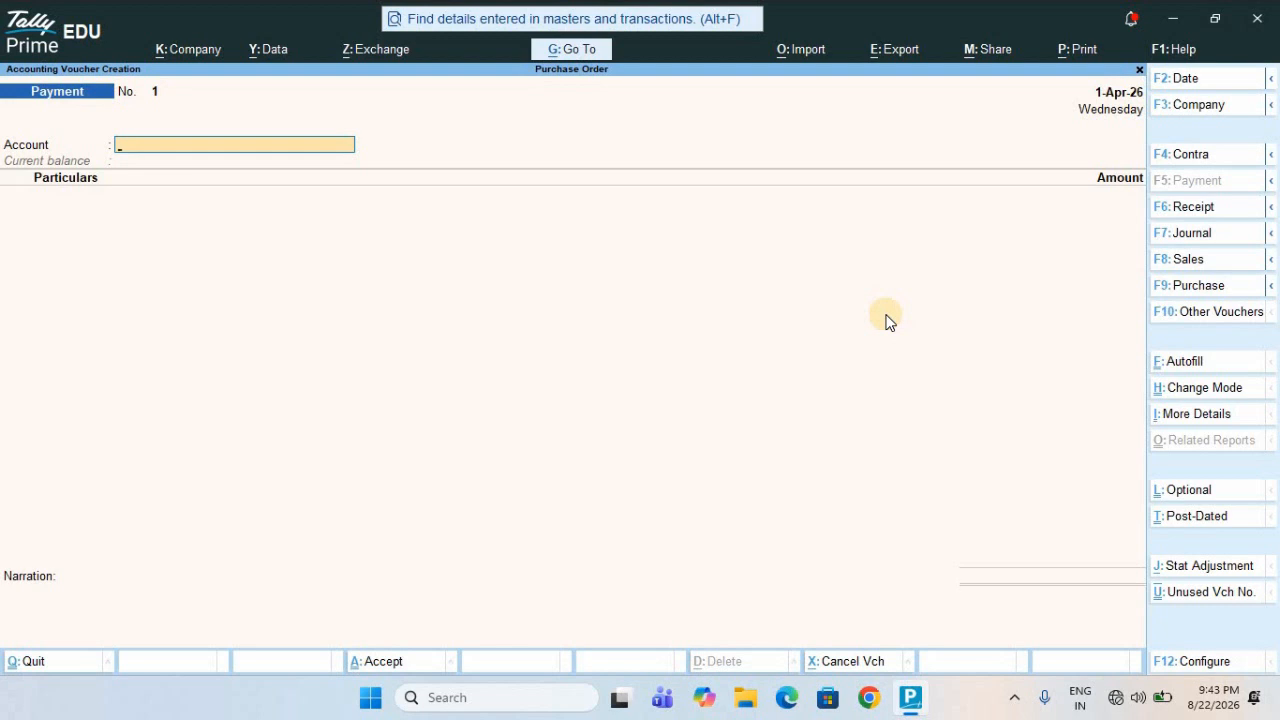
key(ctrl)
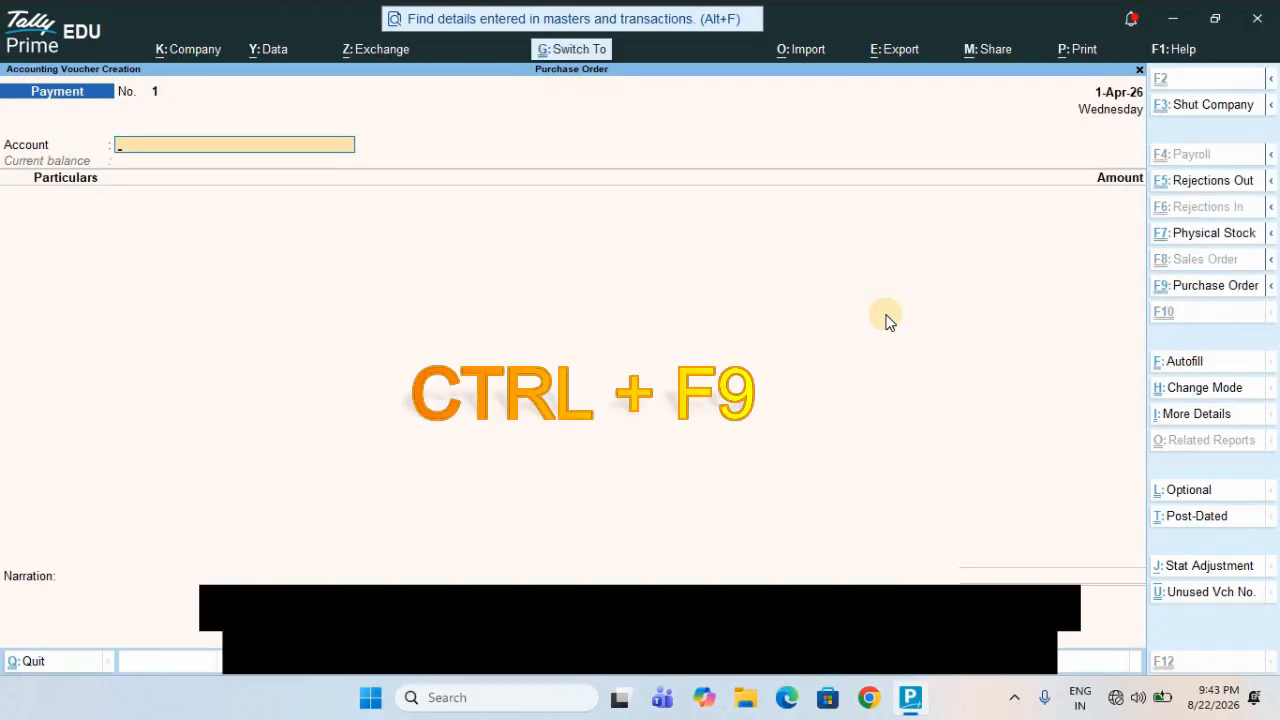
key(ctrl+F9)
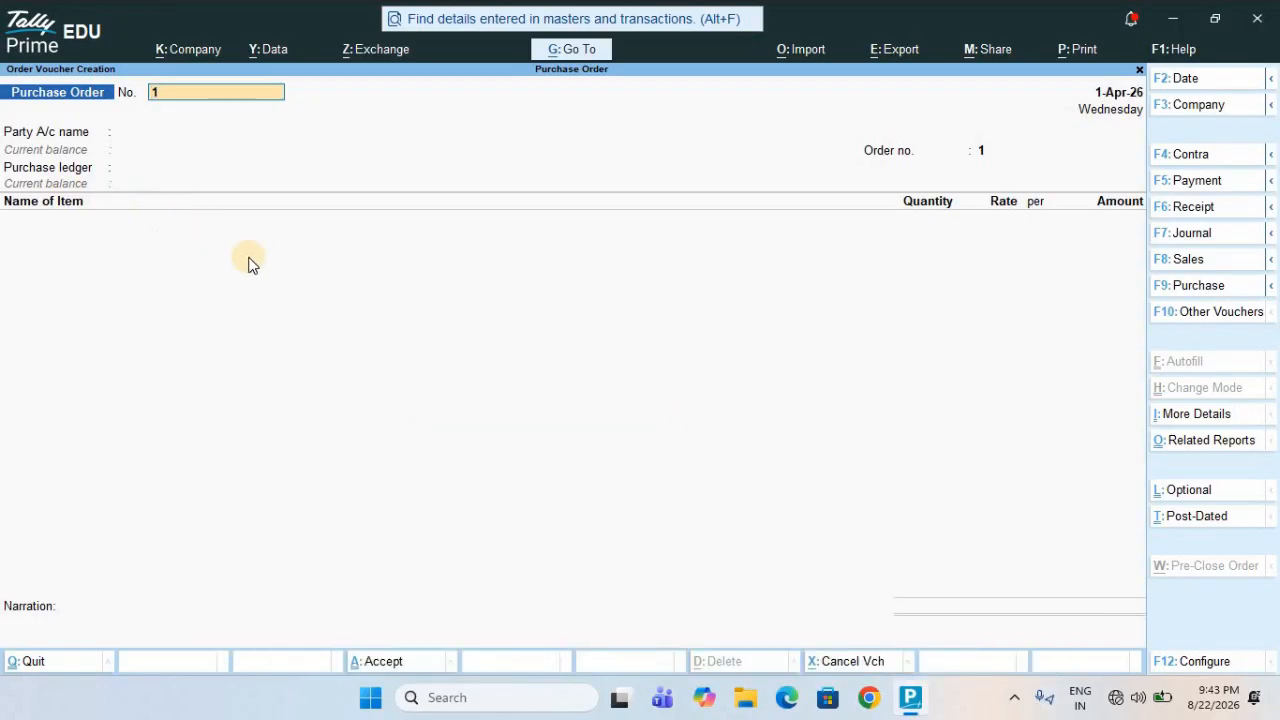
text(PO/DHN/1)
key(Return)
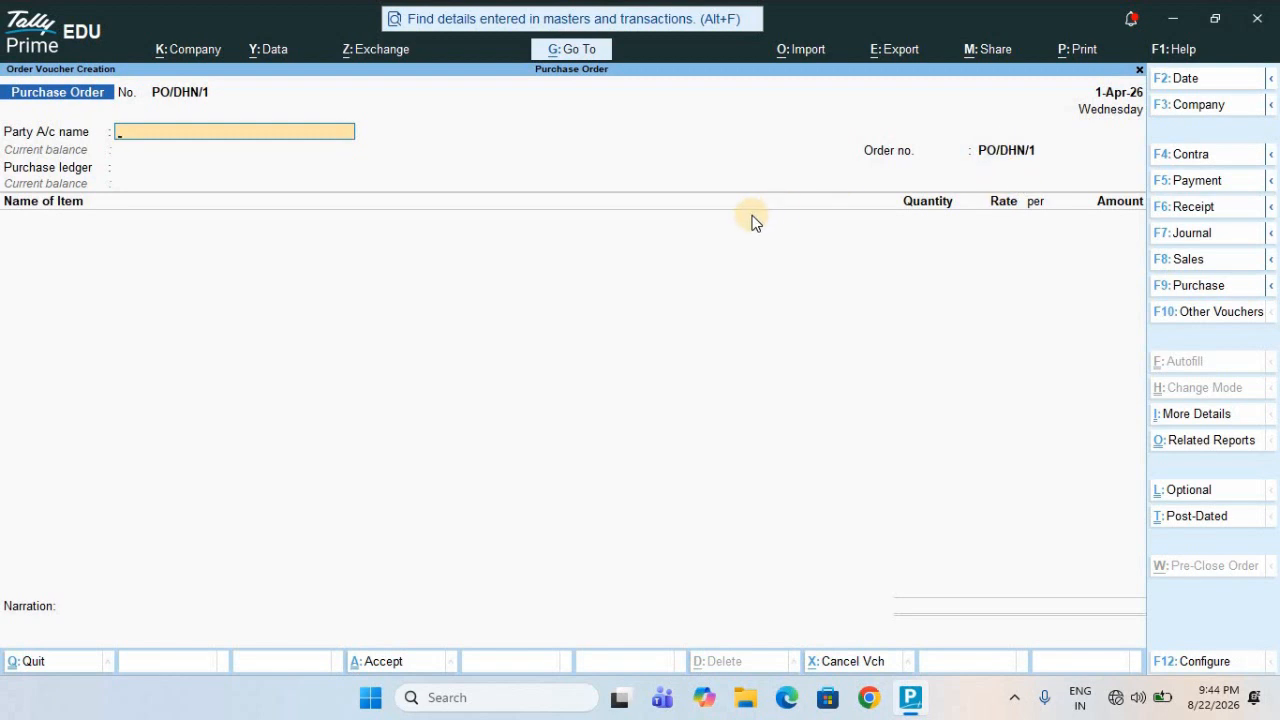
- Choose the supplier's ledger as the party account and set the mode/terms of payment to 50% ADVANCE
text(S)
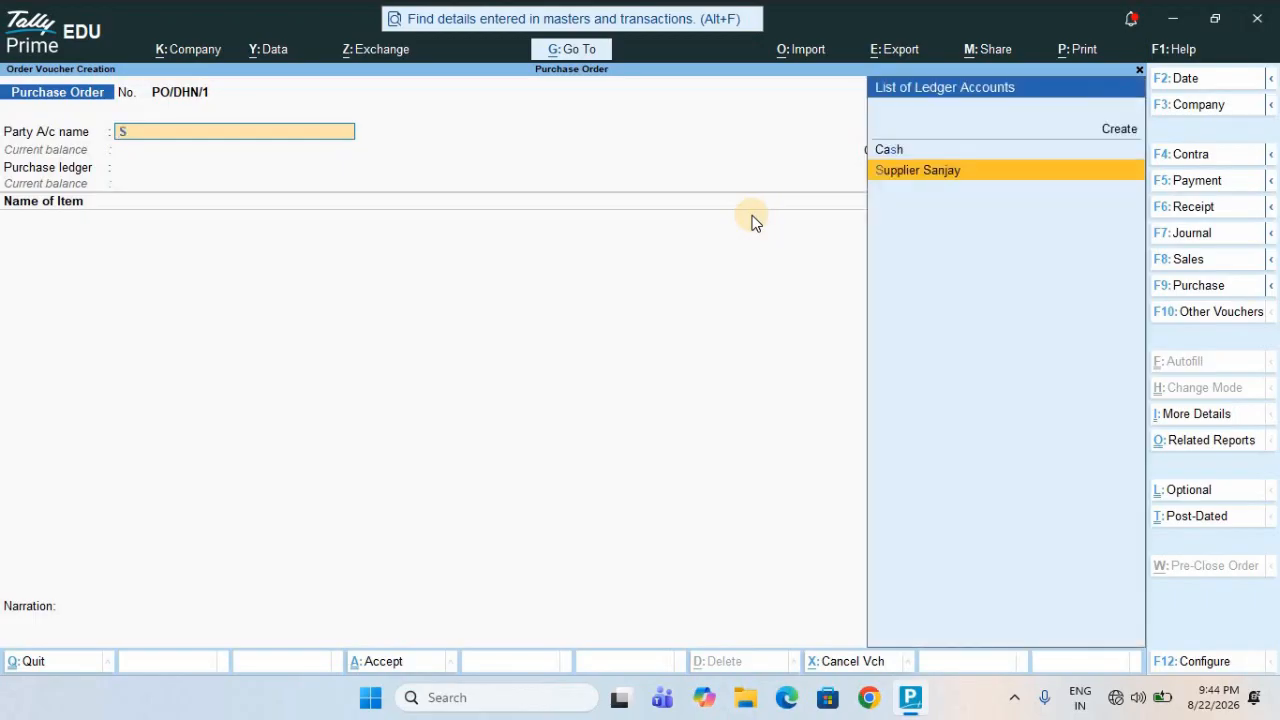
key(Return)
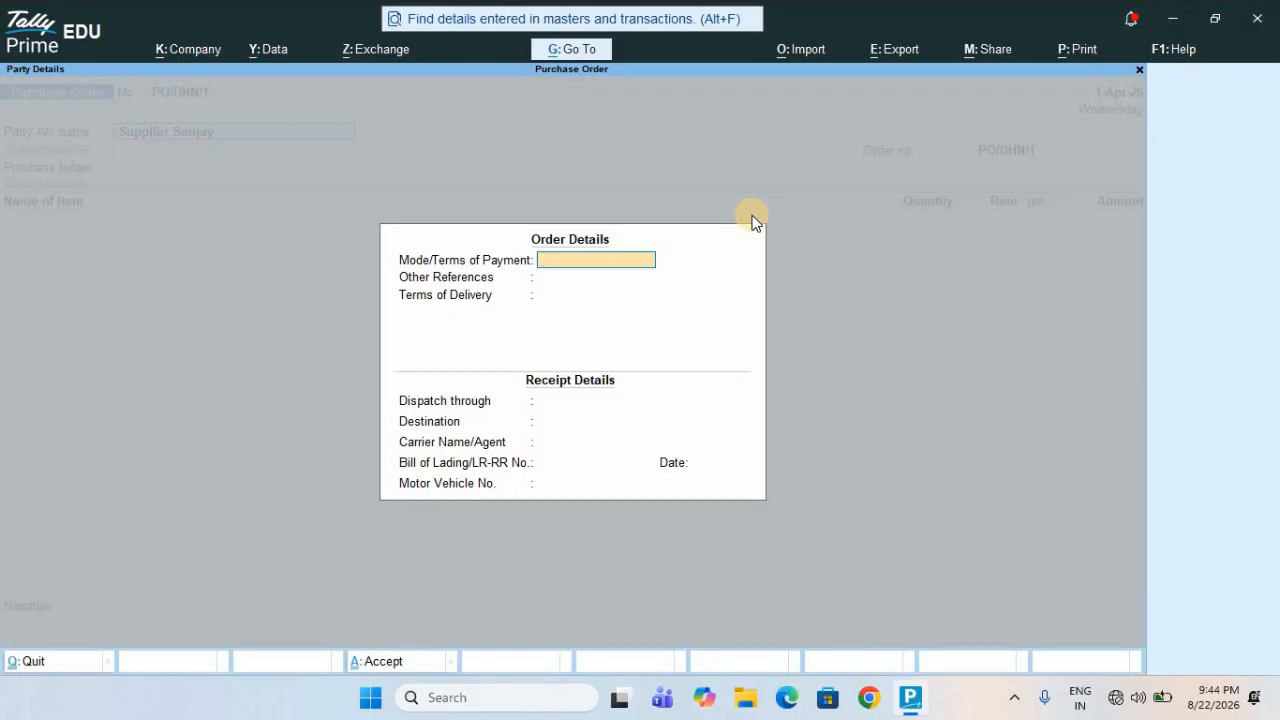
text(50% ADVANCE)
key(Return)
key(Return)
key(Return)
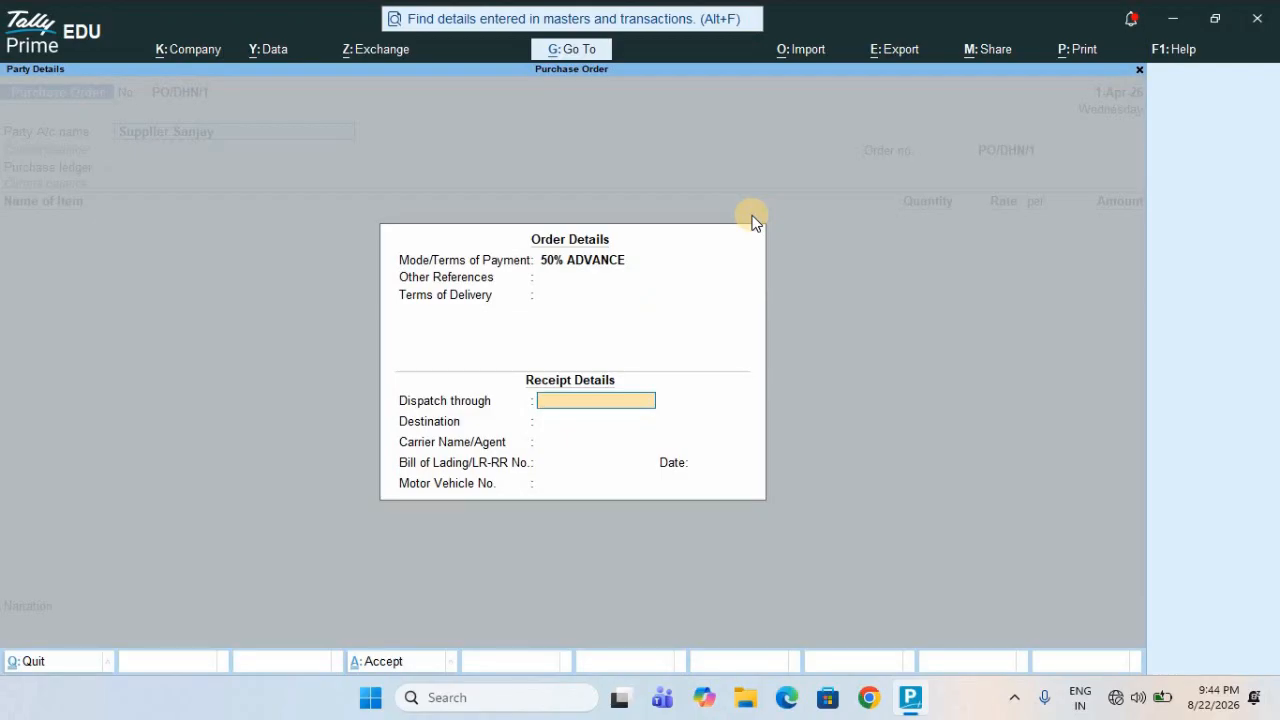
- Enter BY ROAD as the dispatch method and DHANBAD as the destination in the receipt details
text(BY ROAD)
key(BackSpace)
key(BackSpace)
key(BackSpace)
key(BackSpace)
key(BackSpace)
text(ROAD)
key(Return)
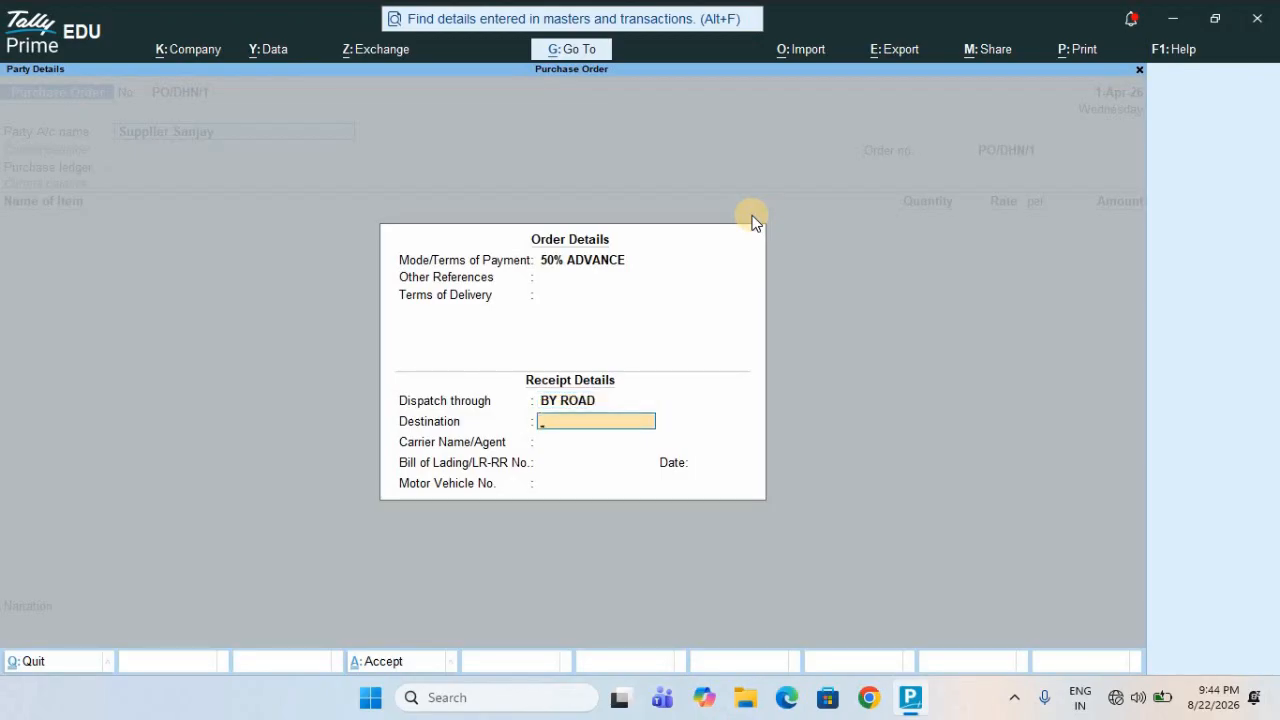
text(DHANBAD)
key(Return)
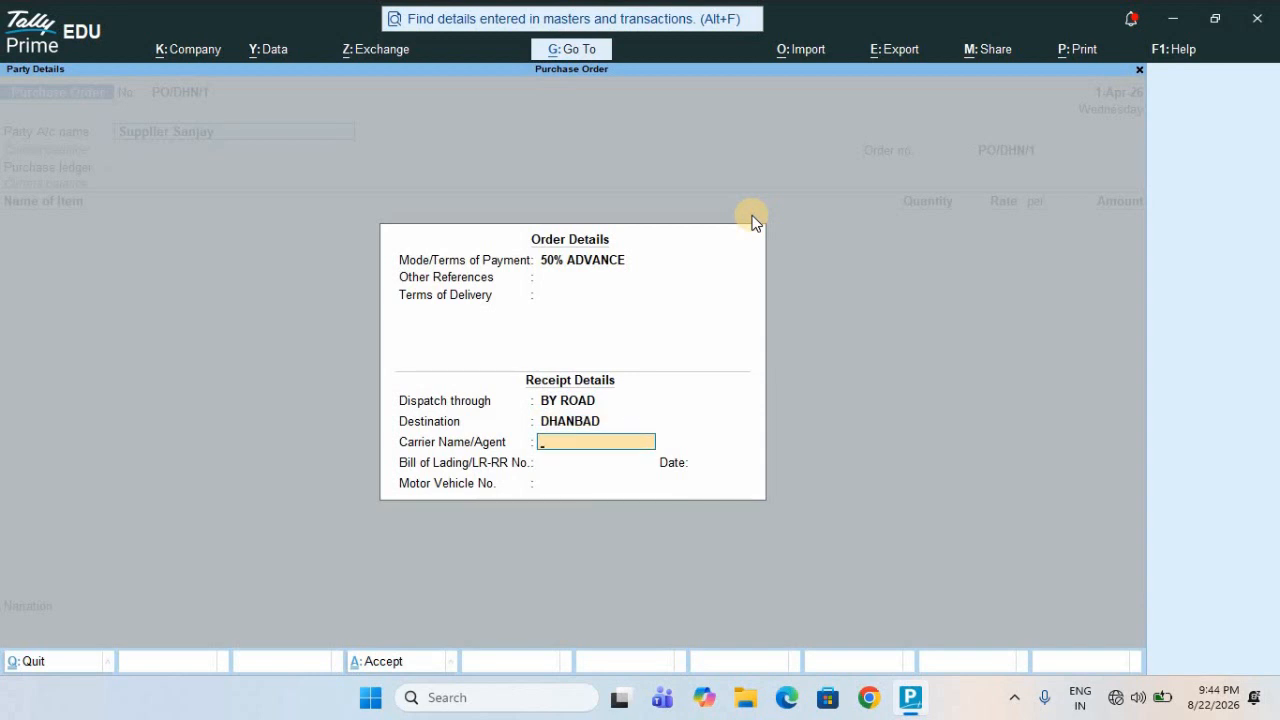
- Leave the carrier, bill of lading, date and motor vehicle fields blank and continue to the party details
key(Return)
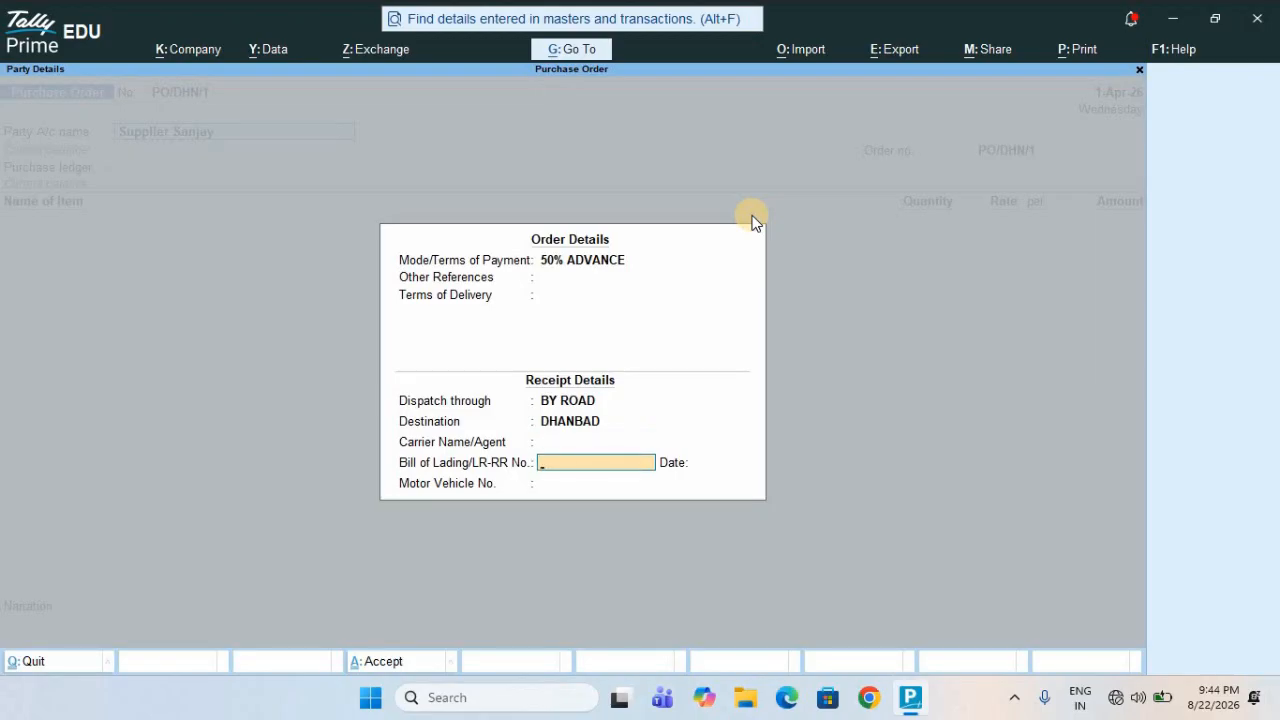
key(Return)
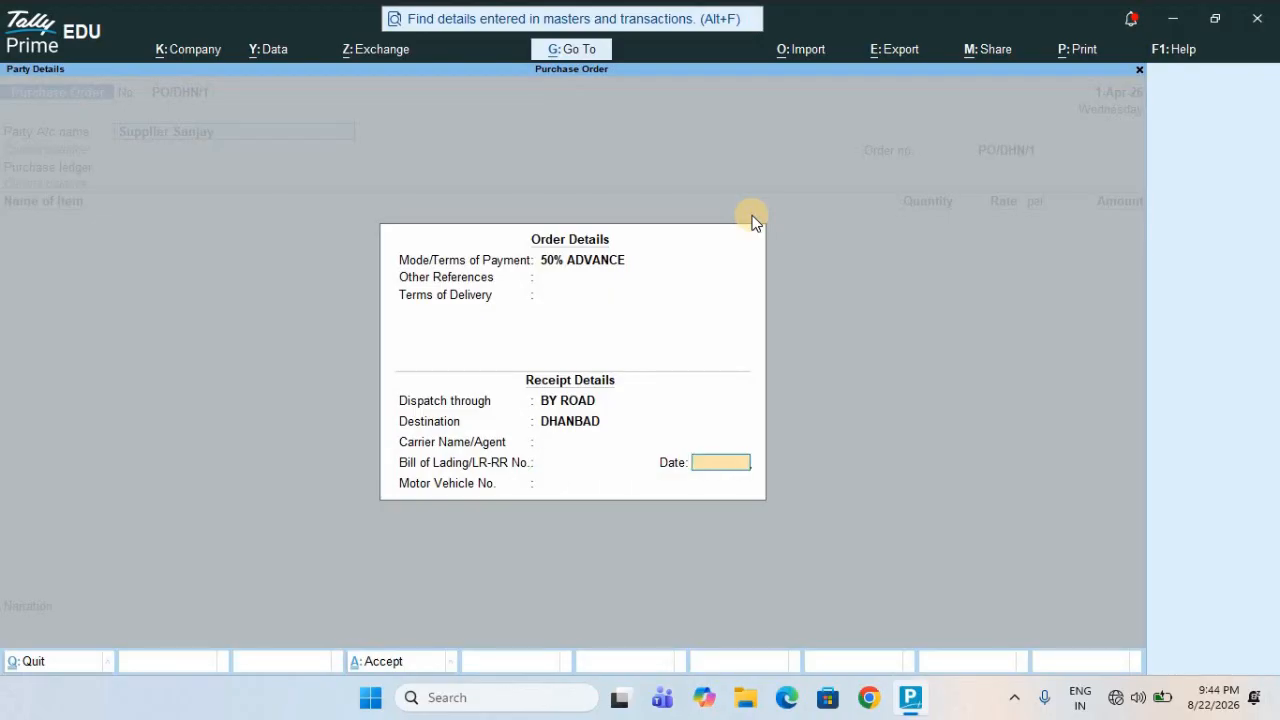
key(Return)
key(Escape)
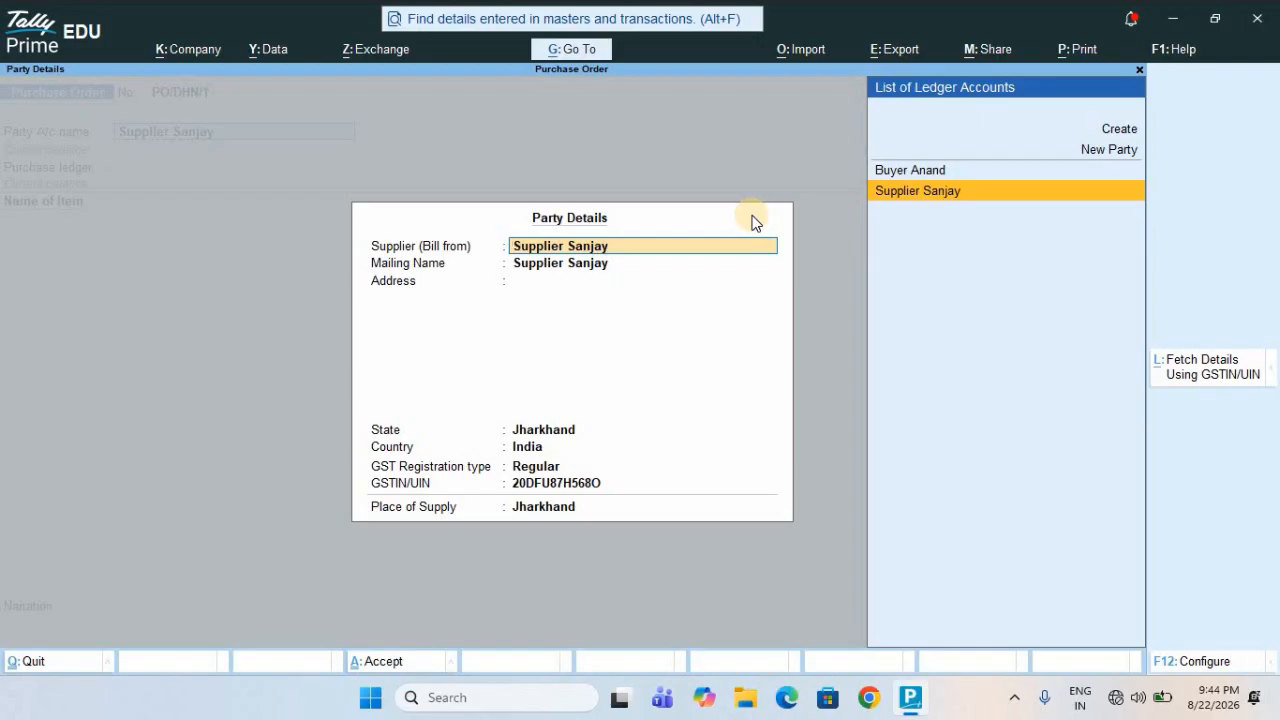
- Accept the supplier's party details, keep the order number, and select Purchase as the purchase ledger
key(ctrl+a)
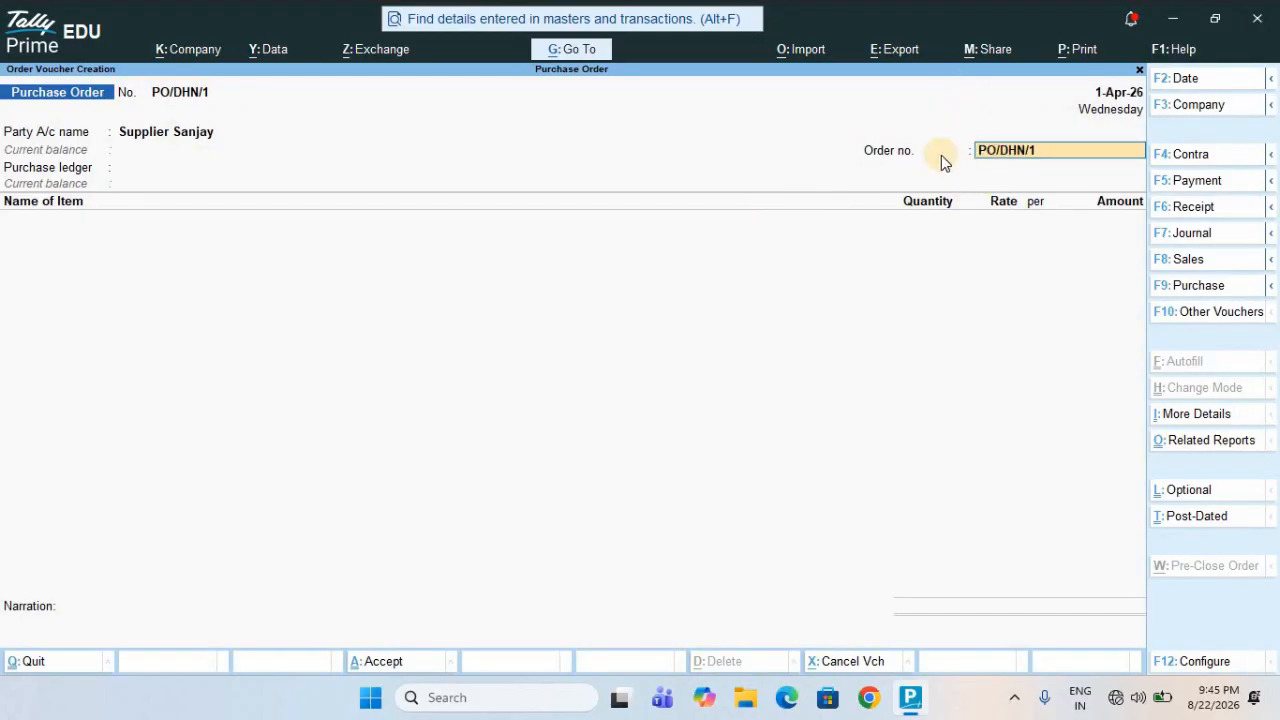
key(Return)
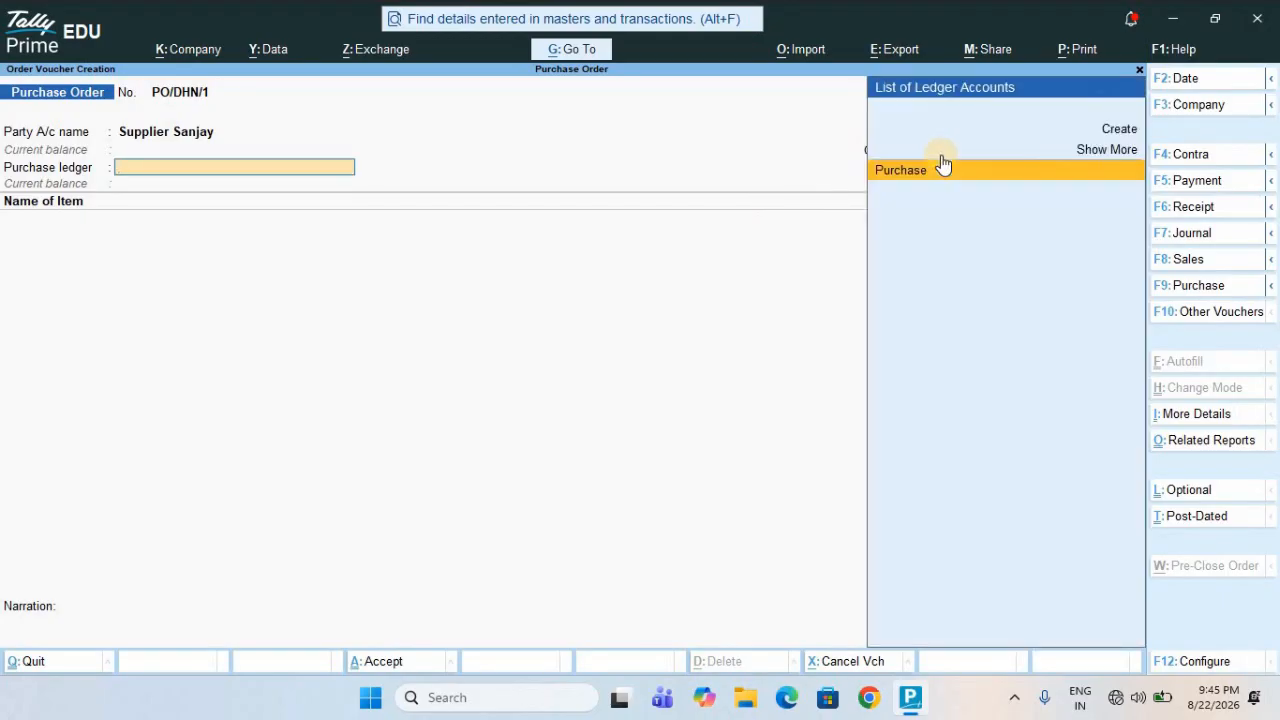
key(Return)
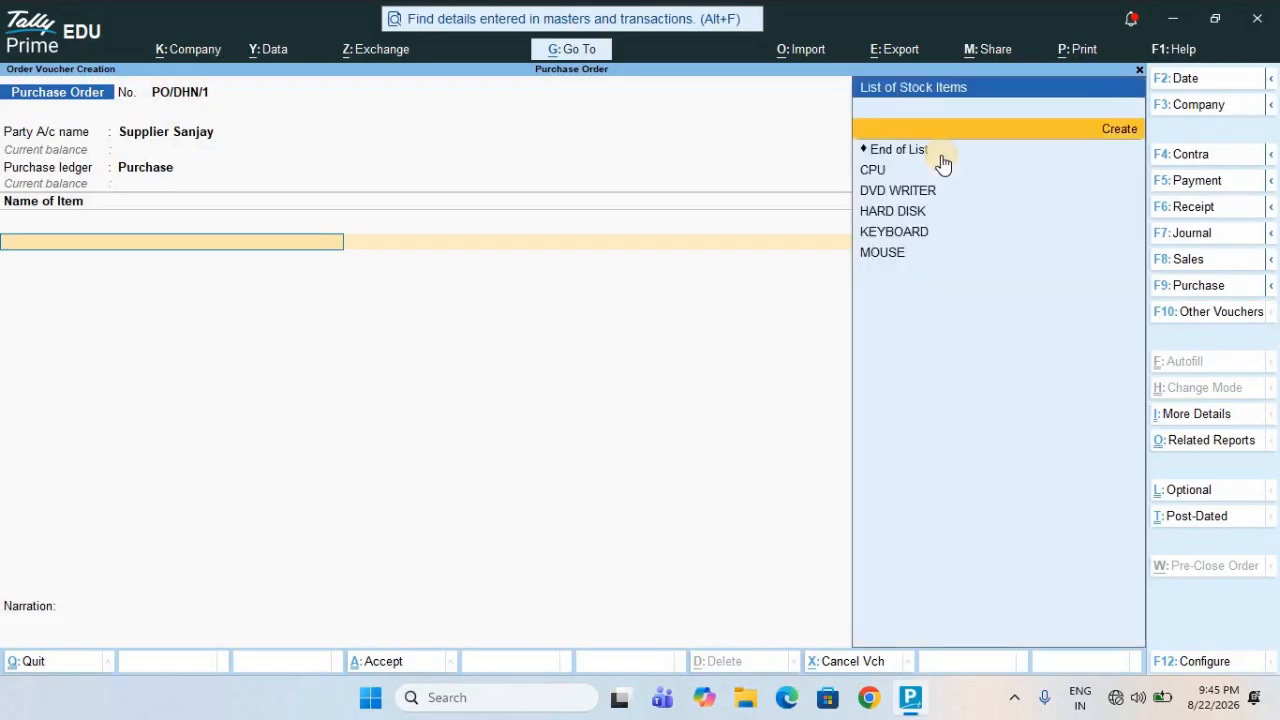
- Add the CPU stock item due on 1-Apr-26 with a quantity of 10 PCS, leaving rate and amount blank
key(Down)
key(Down)
key(Return)
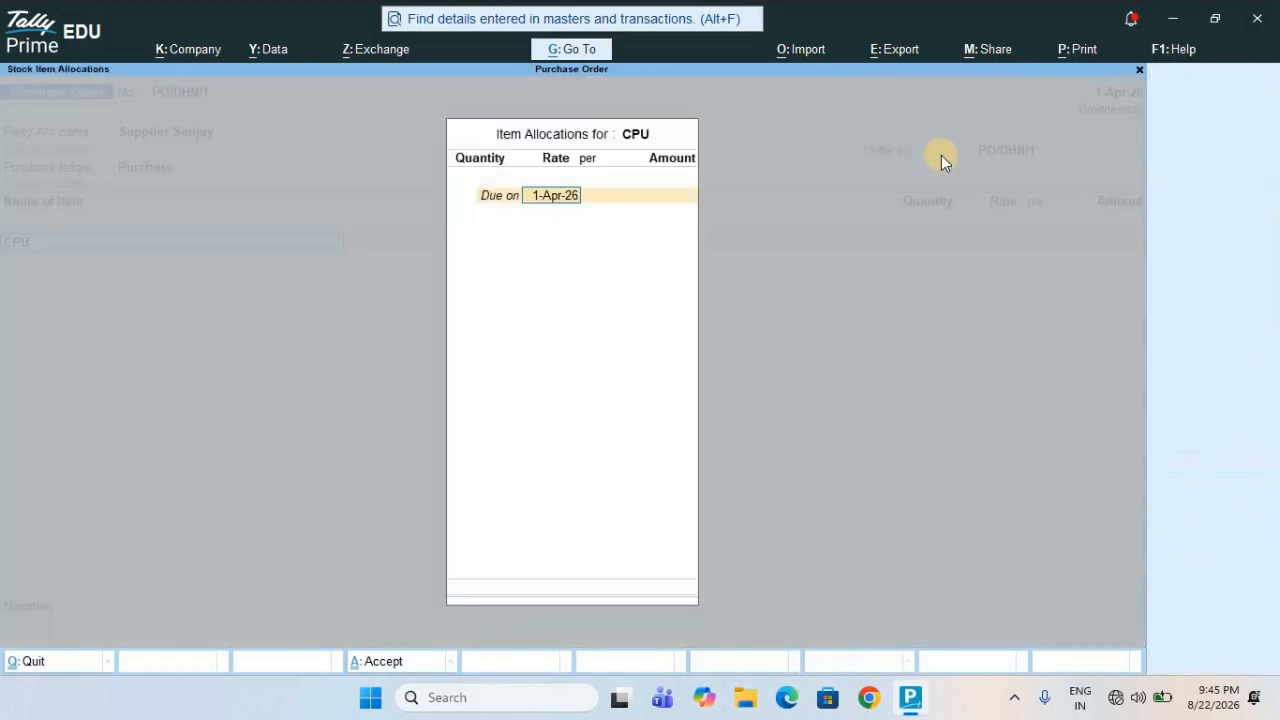
key(Return)
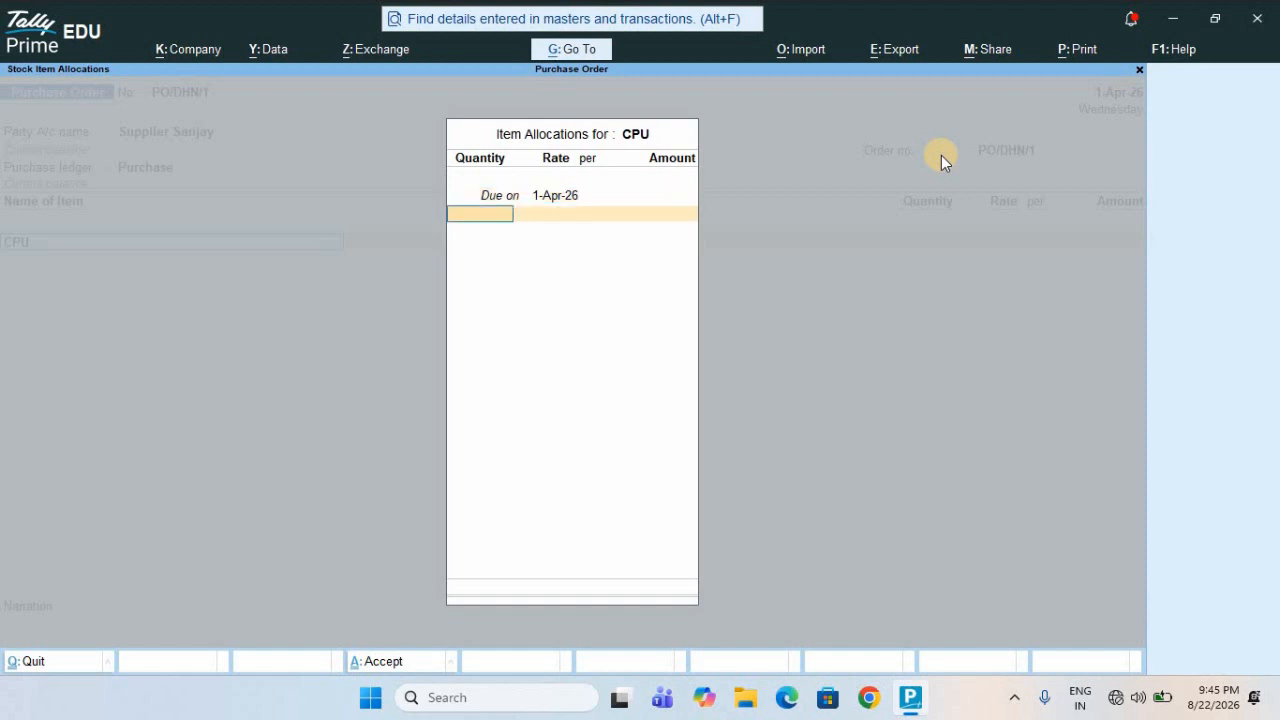
text(10)
key(Return)
key(Return)
key(Return)
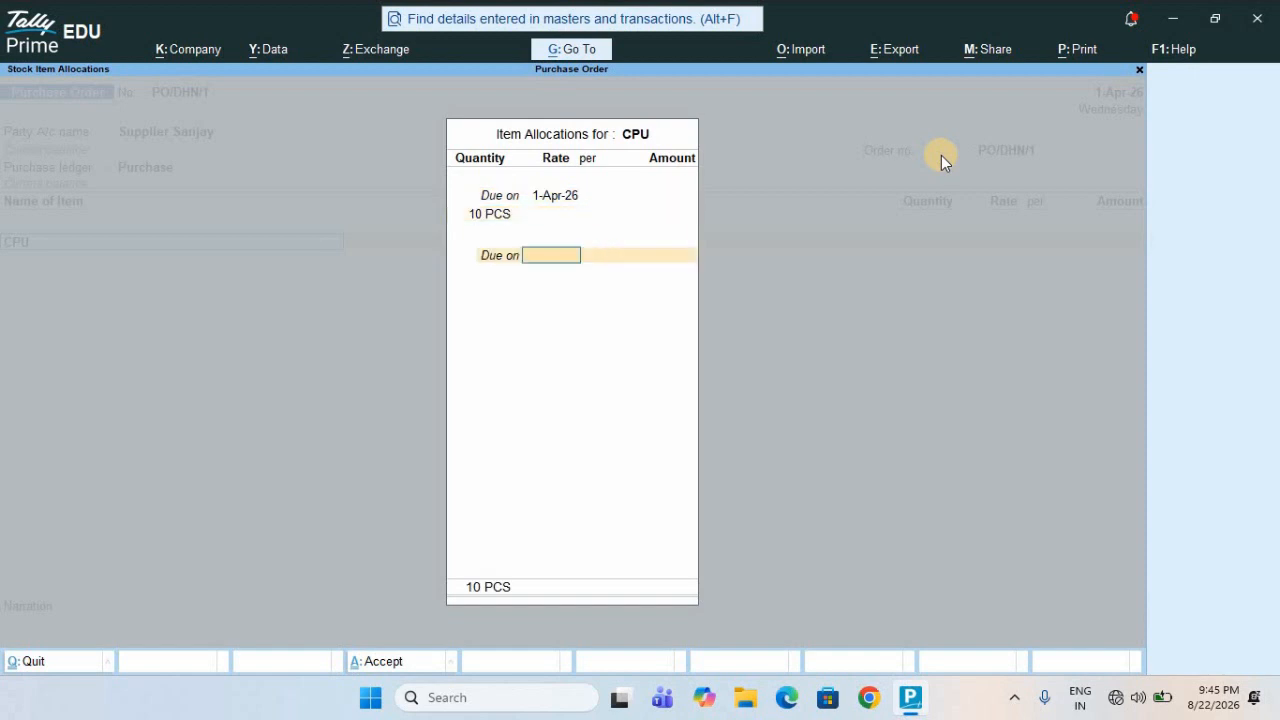
key(Return)
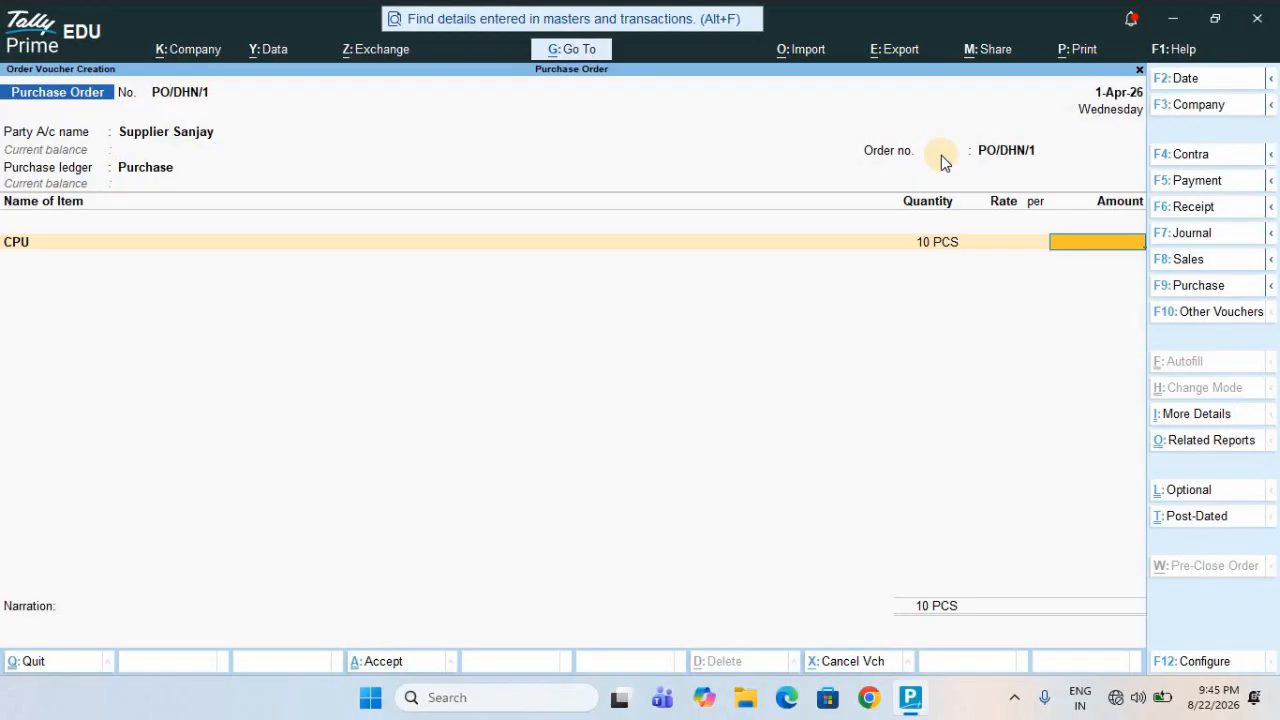
key(Return)
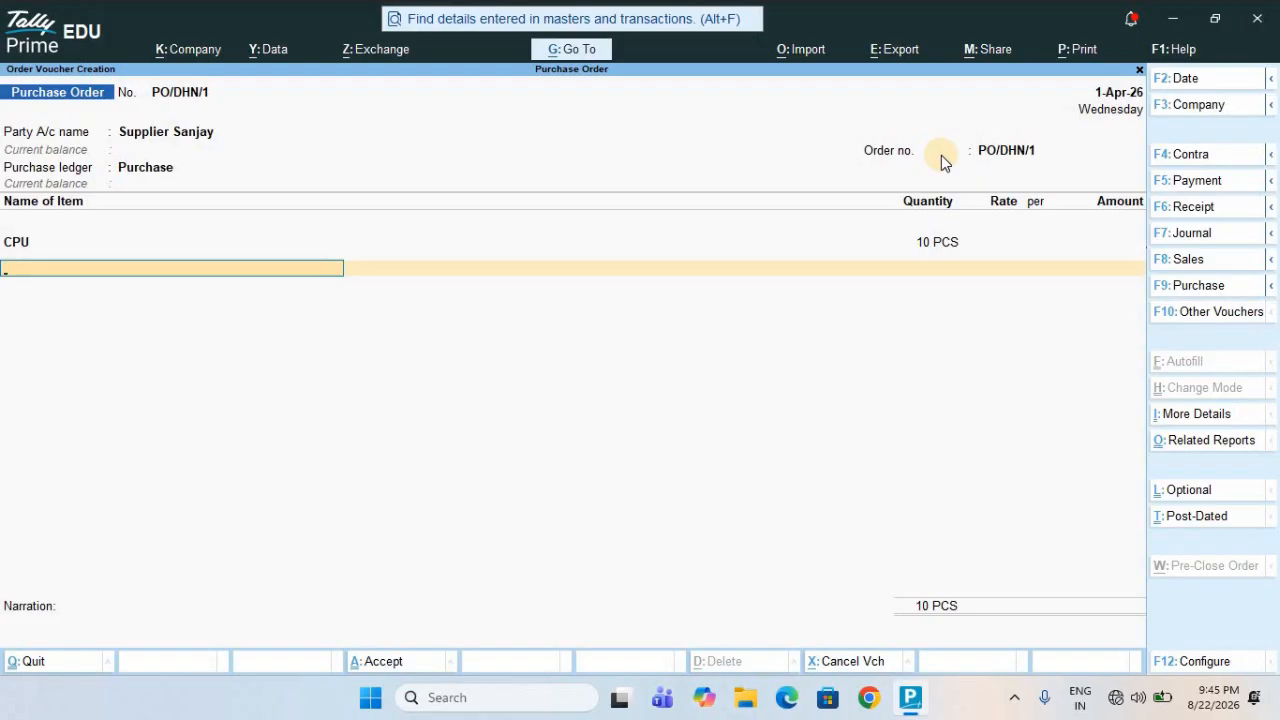
- Add the DVD WRITER stock item due on 1-Apr-26 with a quantity of 20 PCS, leaving rate and amount blank
text(C)
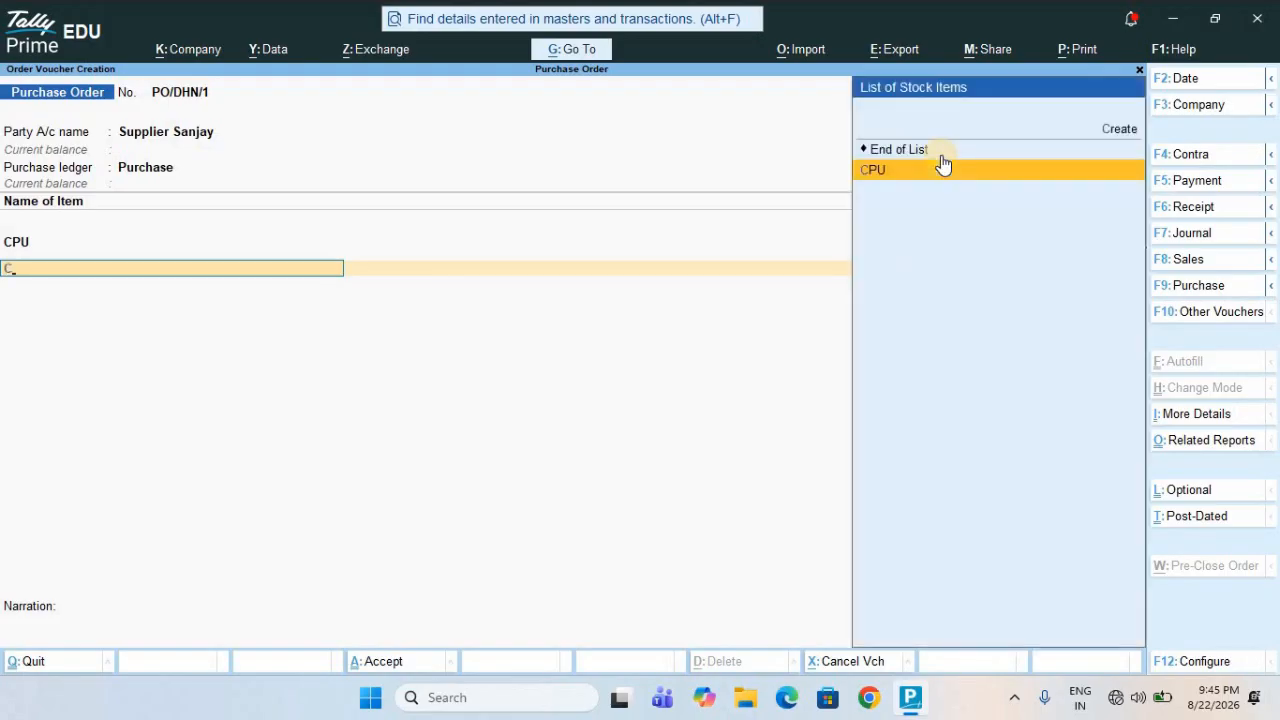
key(BackSpace)
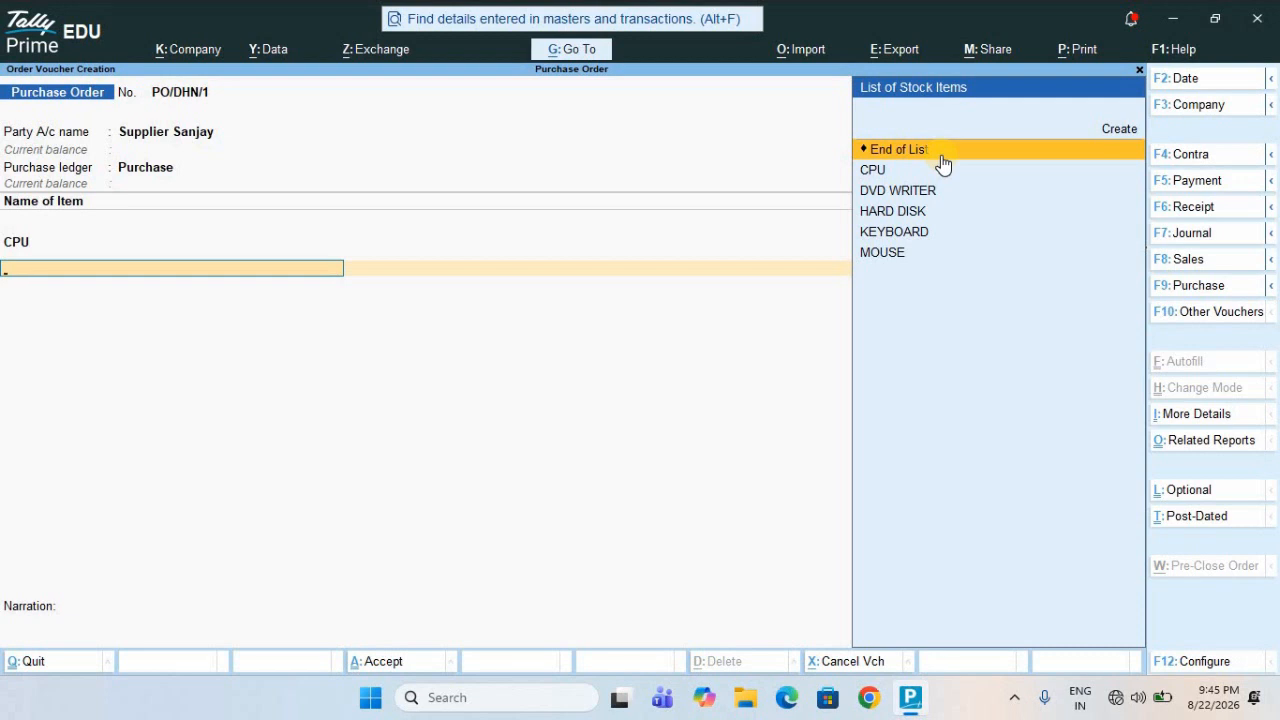
key(Down)
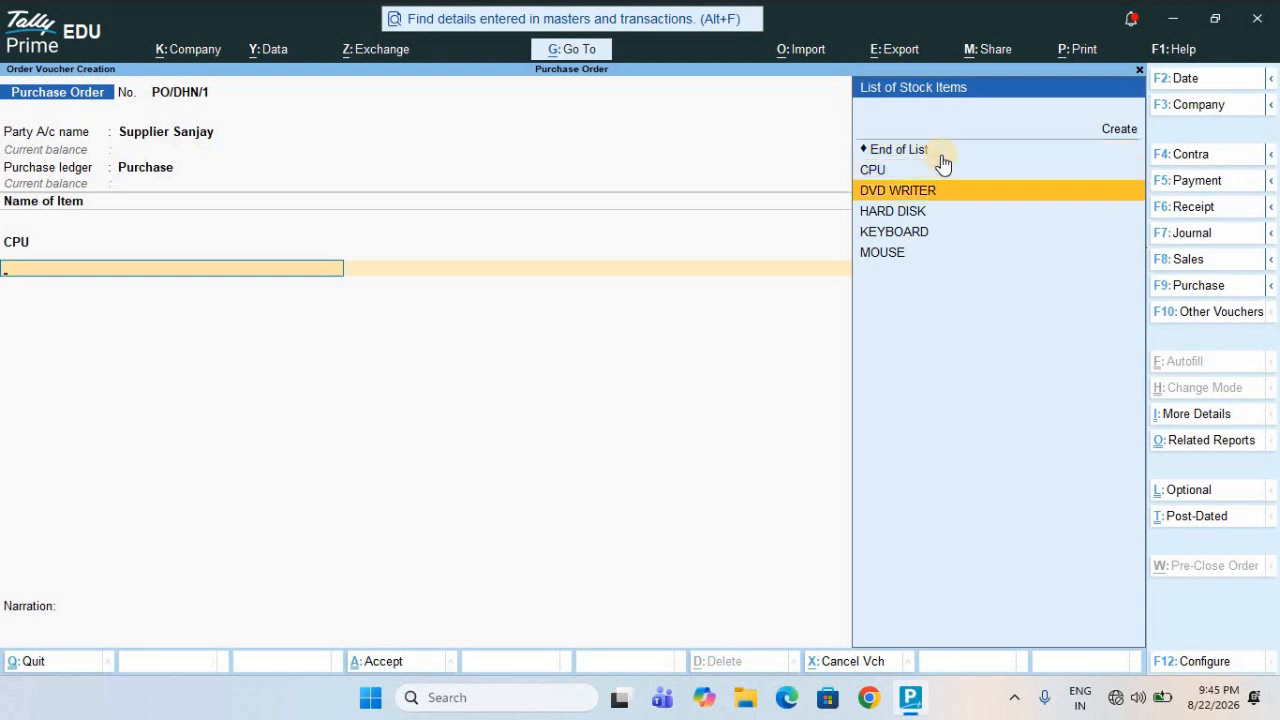
key(Return)
key(Return)
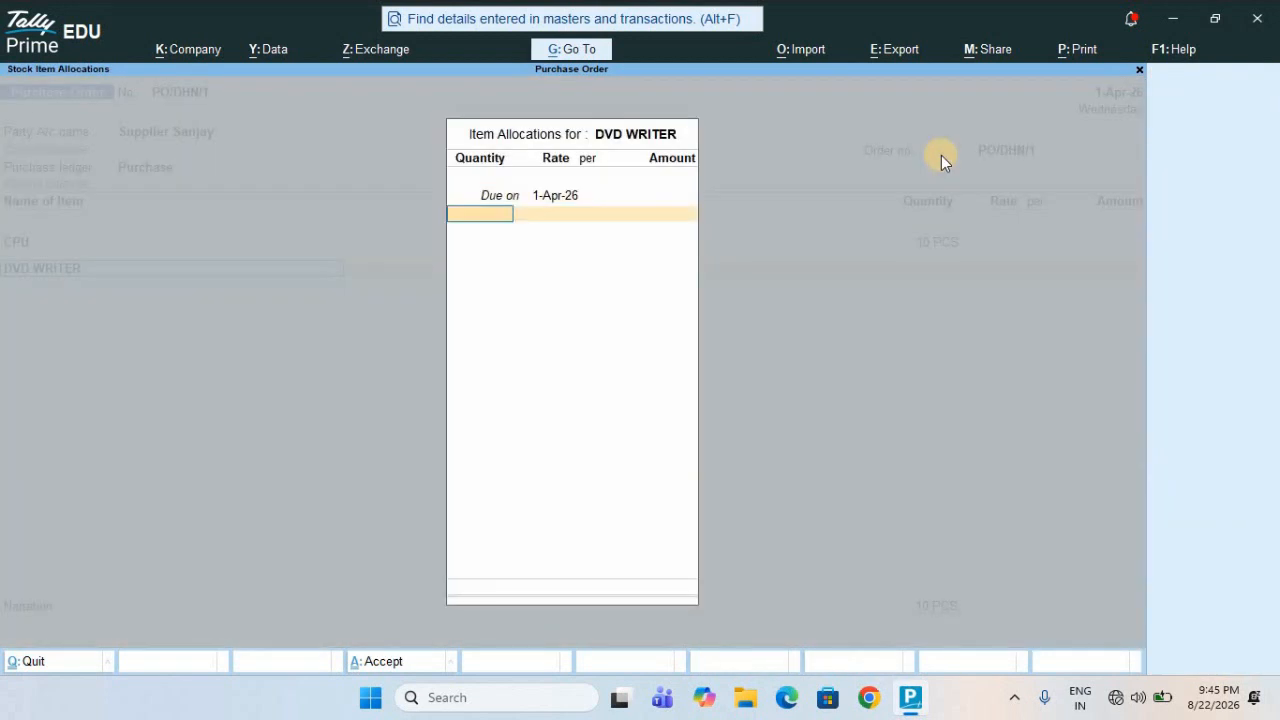
text(20)
key(Return)
key(Return)
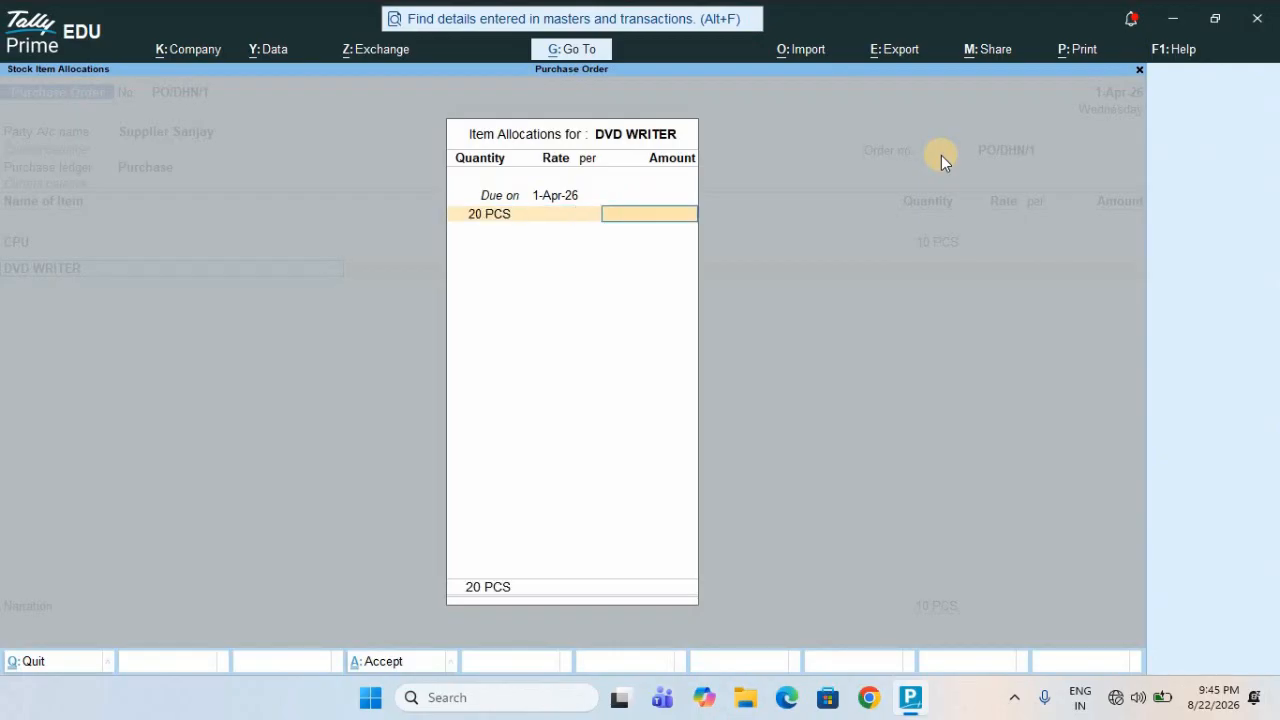
key(Return)
key(Return)
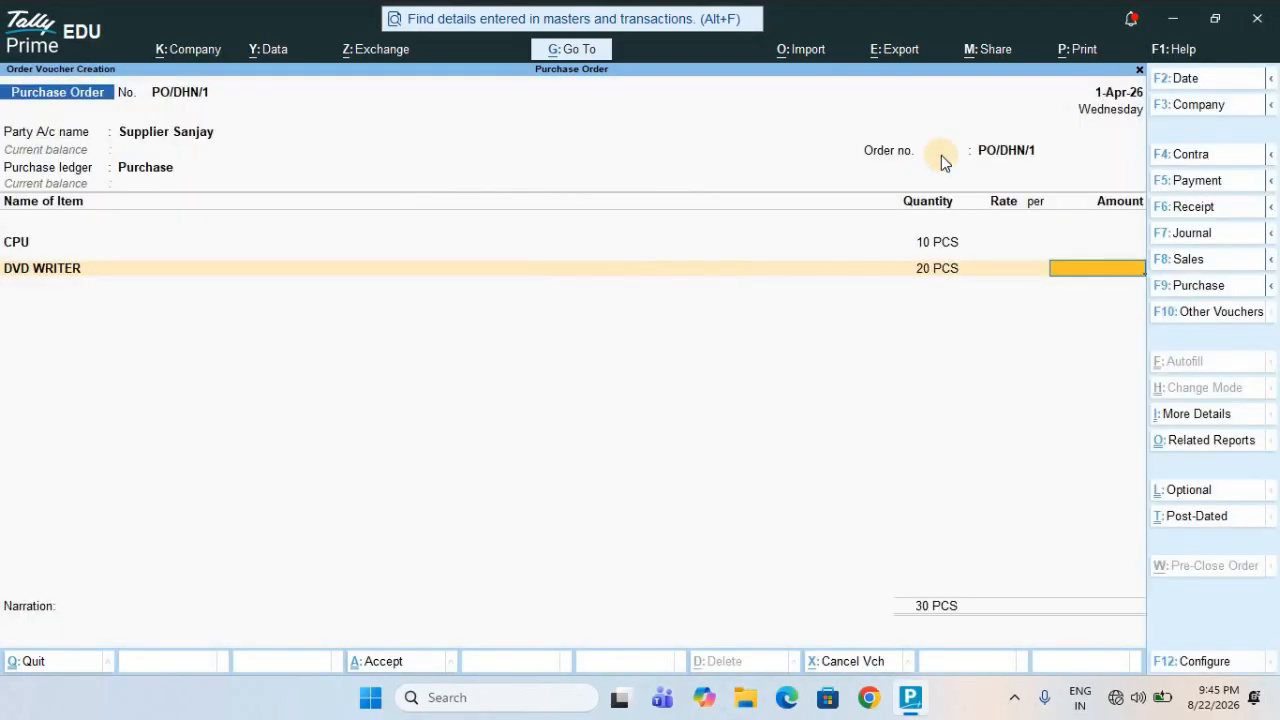
key(Return)
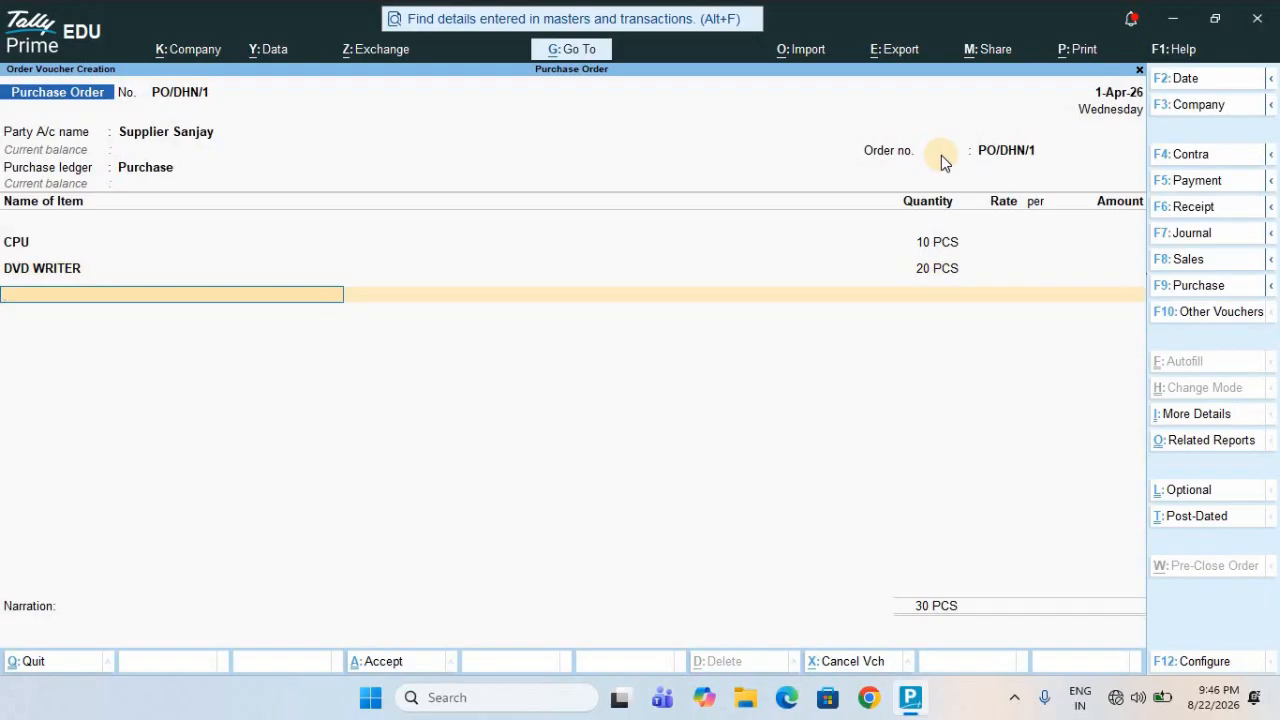
- Add the HARD DISK stock item due on 1-Apr-26 with a quantity of 50 PCS, leaving rate and amount blank
key(space)
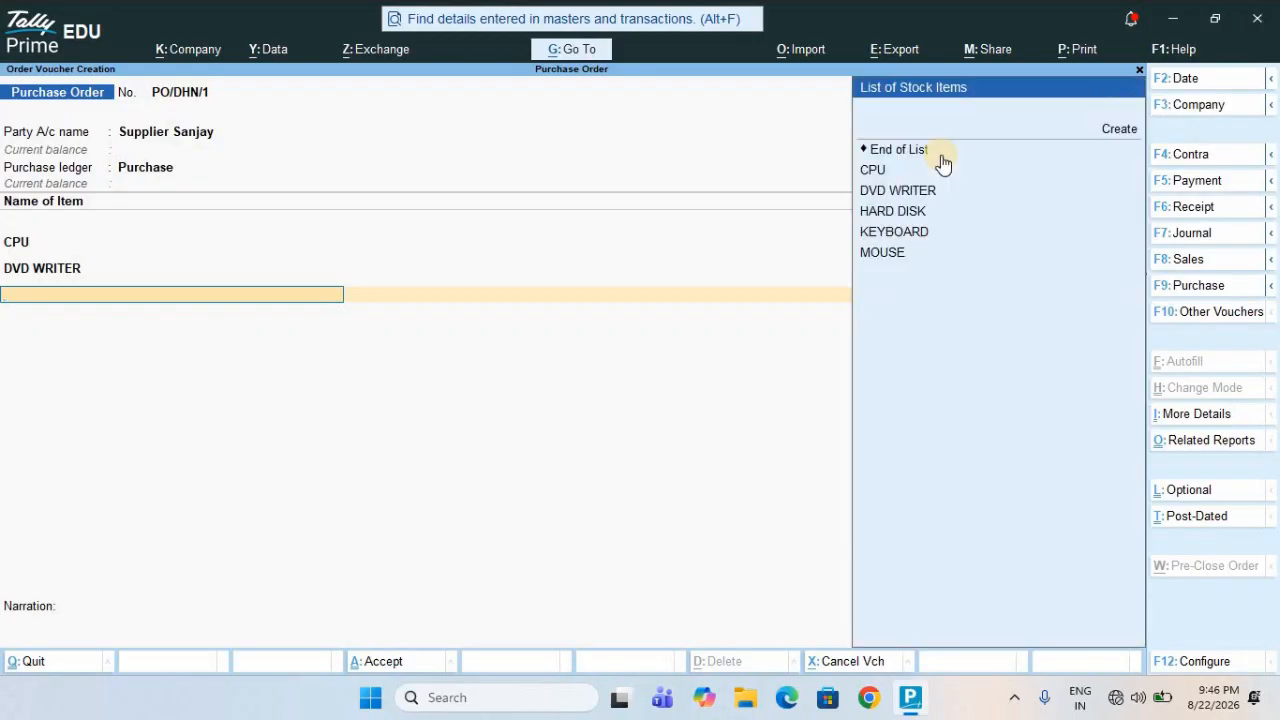
key(Down)
key(Down)
key(Down)
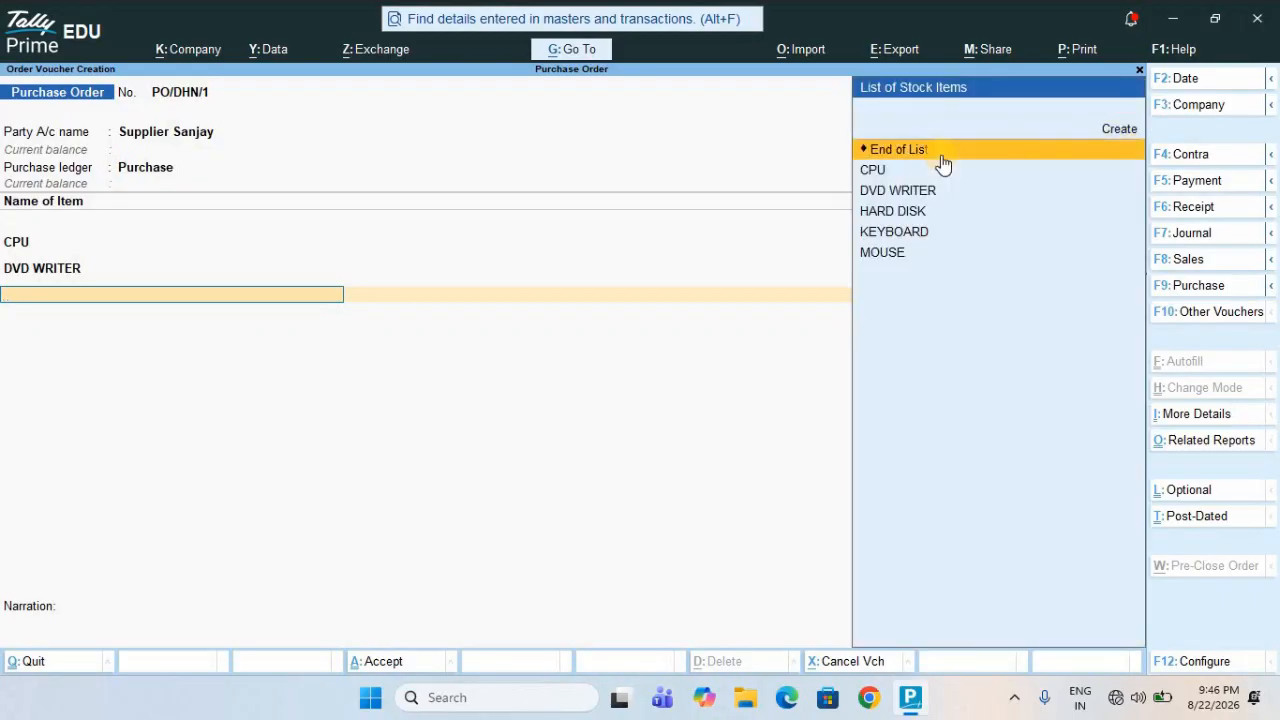
key(Down)
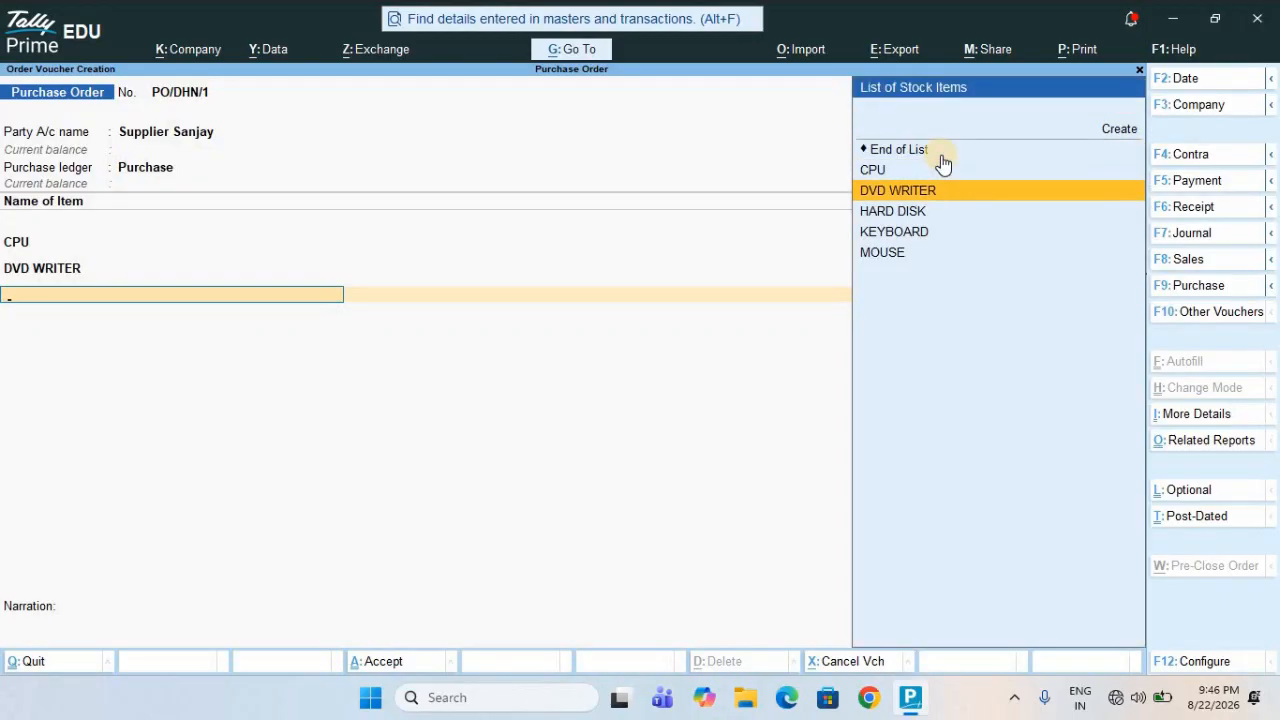
key(Down)
key(Return)
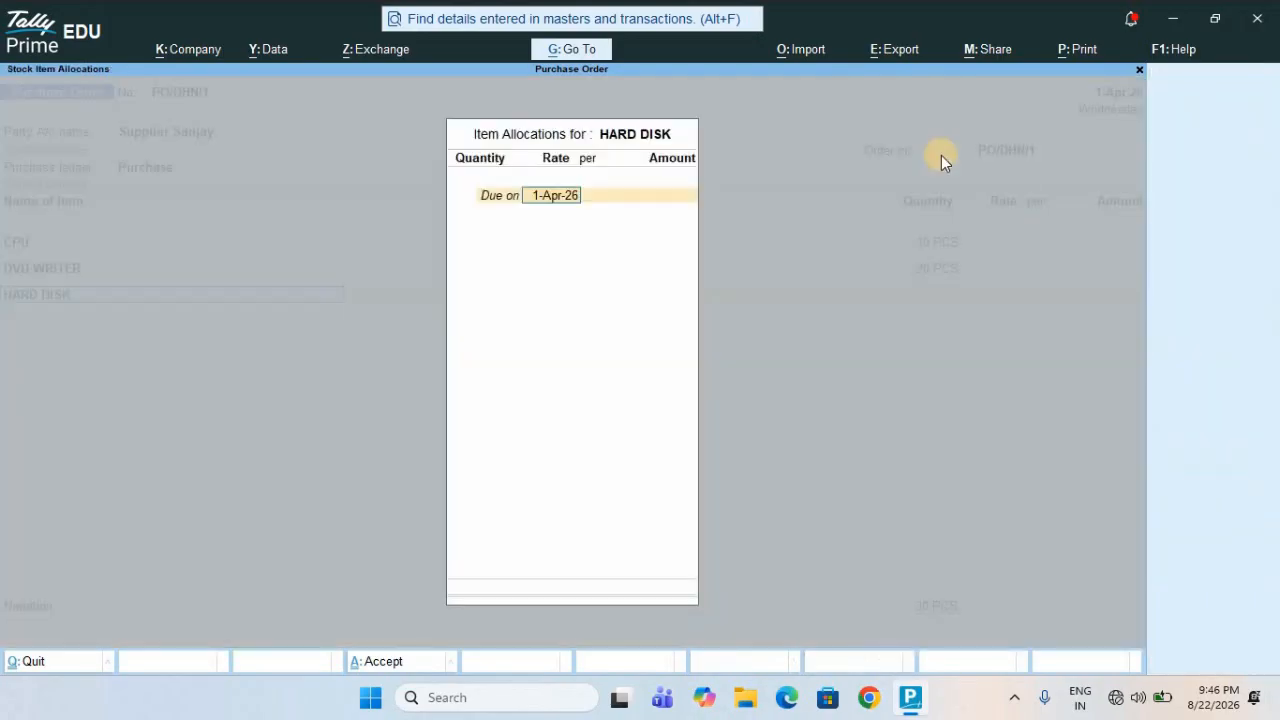
key(Return)
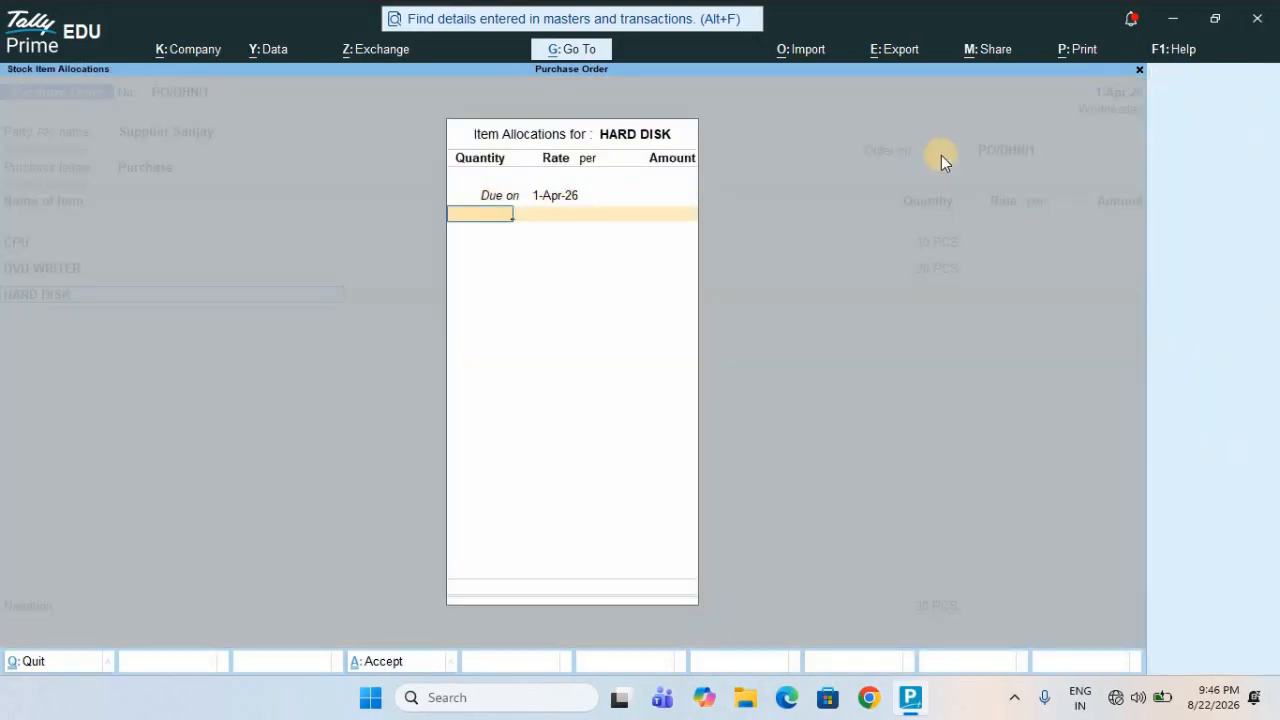
text(50)
key(Return)
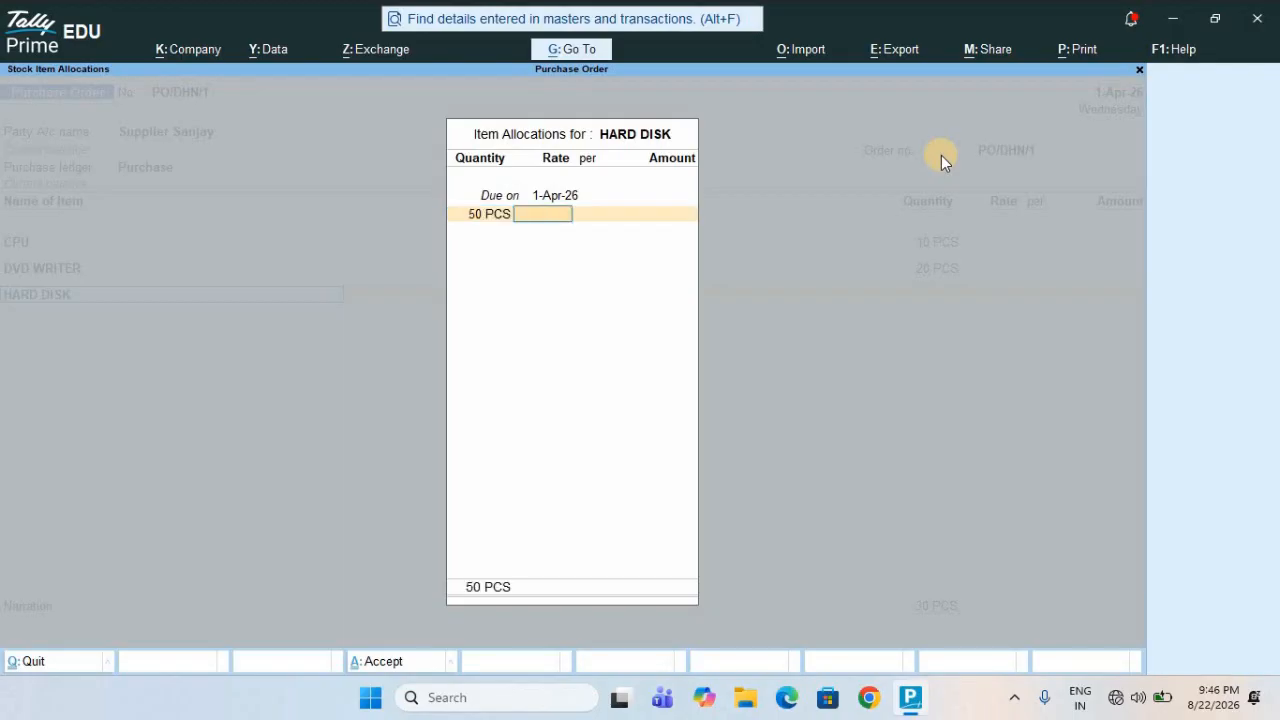
key(Return)
key(Return)
key(Return)
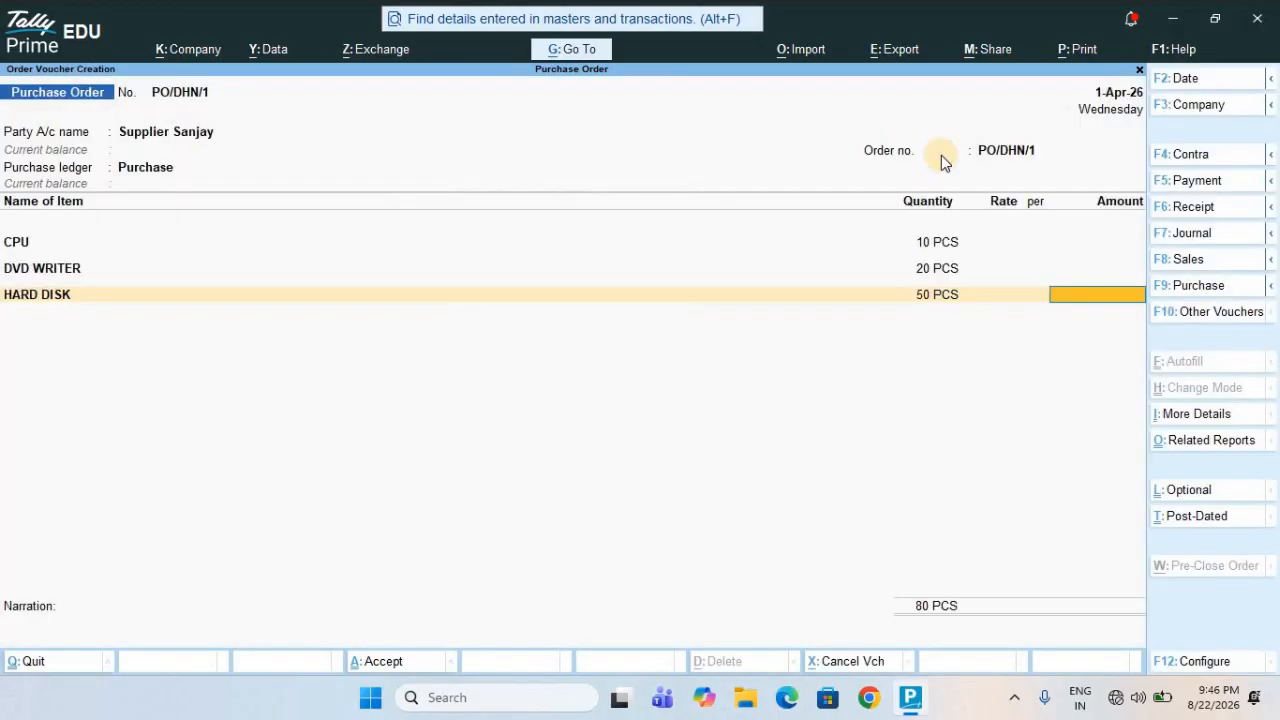
key(Return)
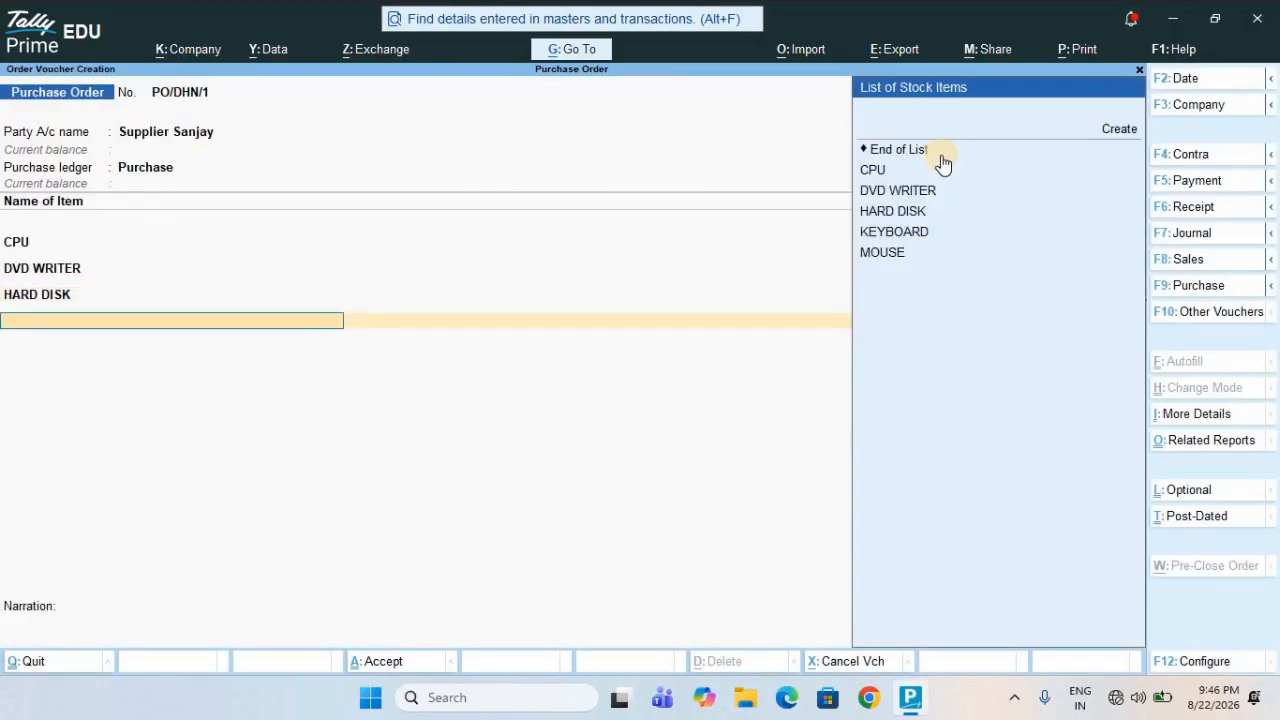
- Add the KEYBOARD stock item due on 1-Apr-26 with a quantity of 500 PCS, leaving rate and amount blank
key(Down)
key(Down)
key(Down)
key(Down)
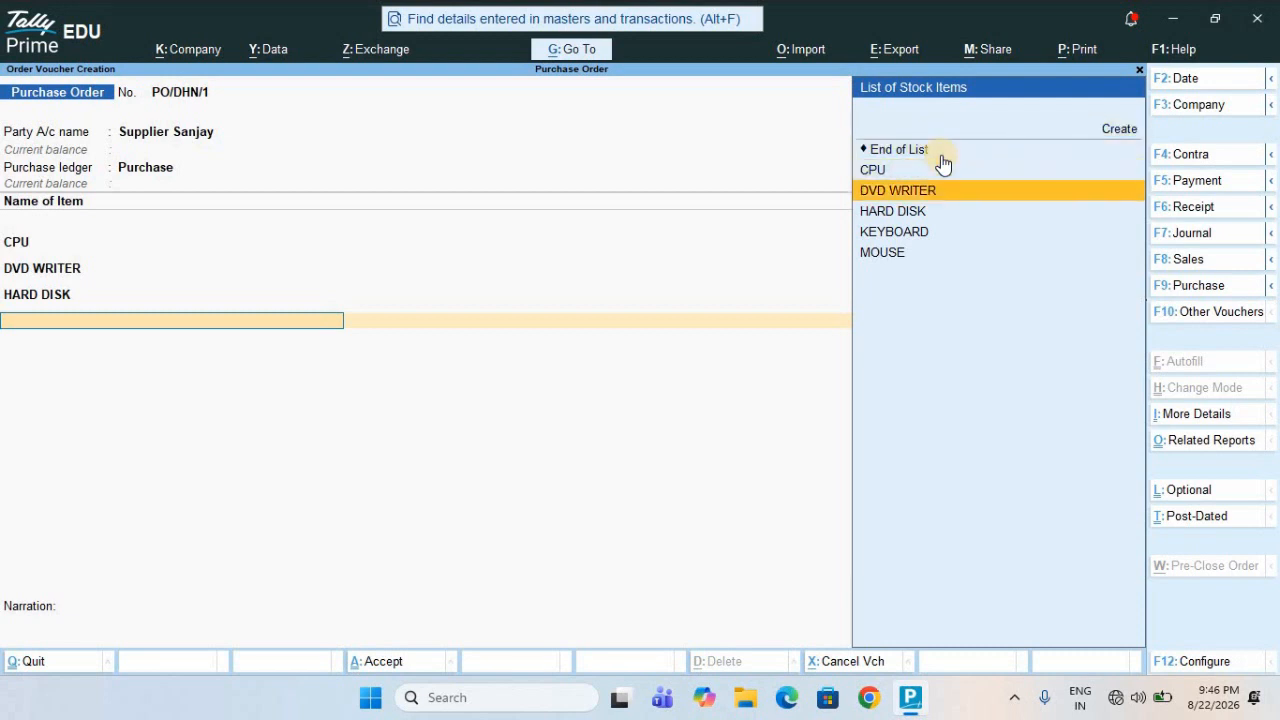
key(Return)
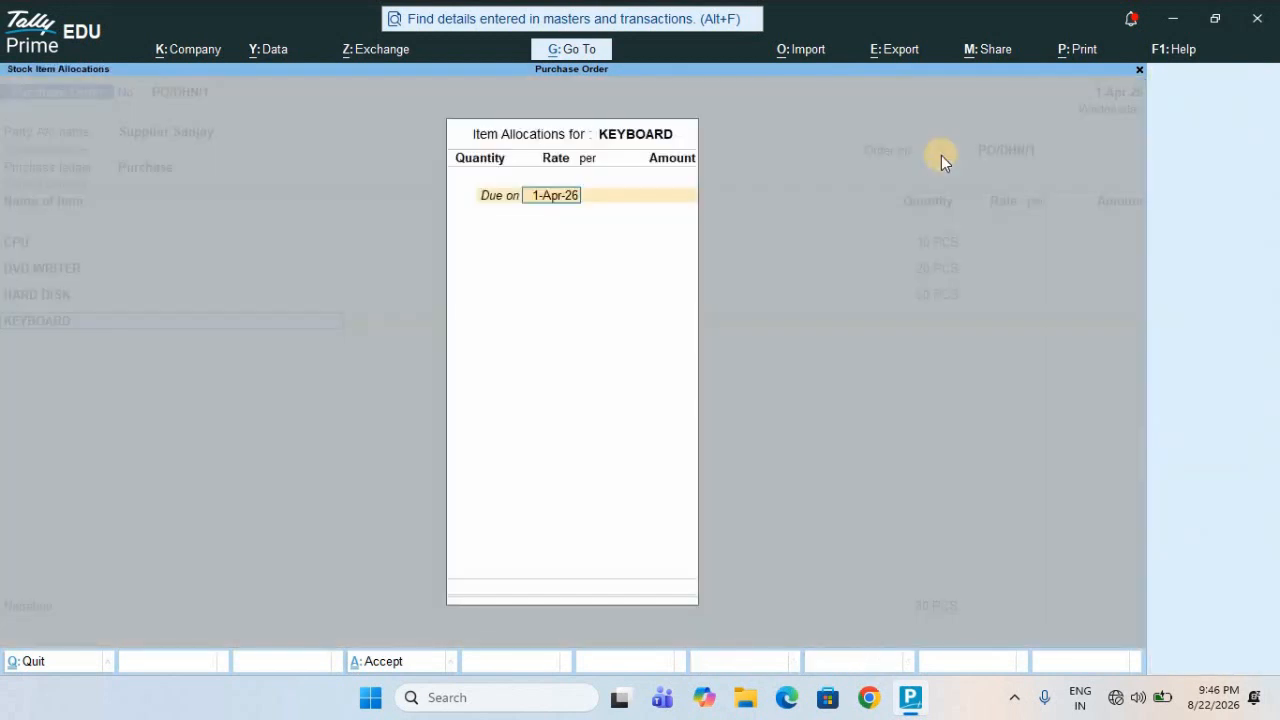
key(Return)
text(500)
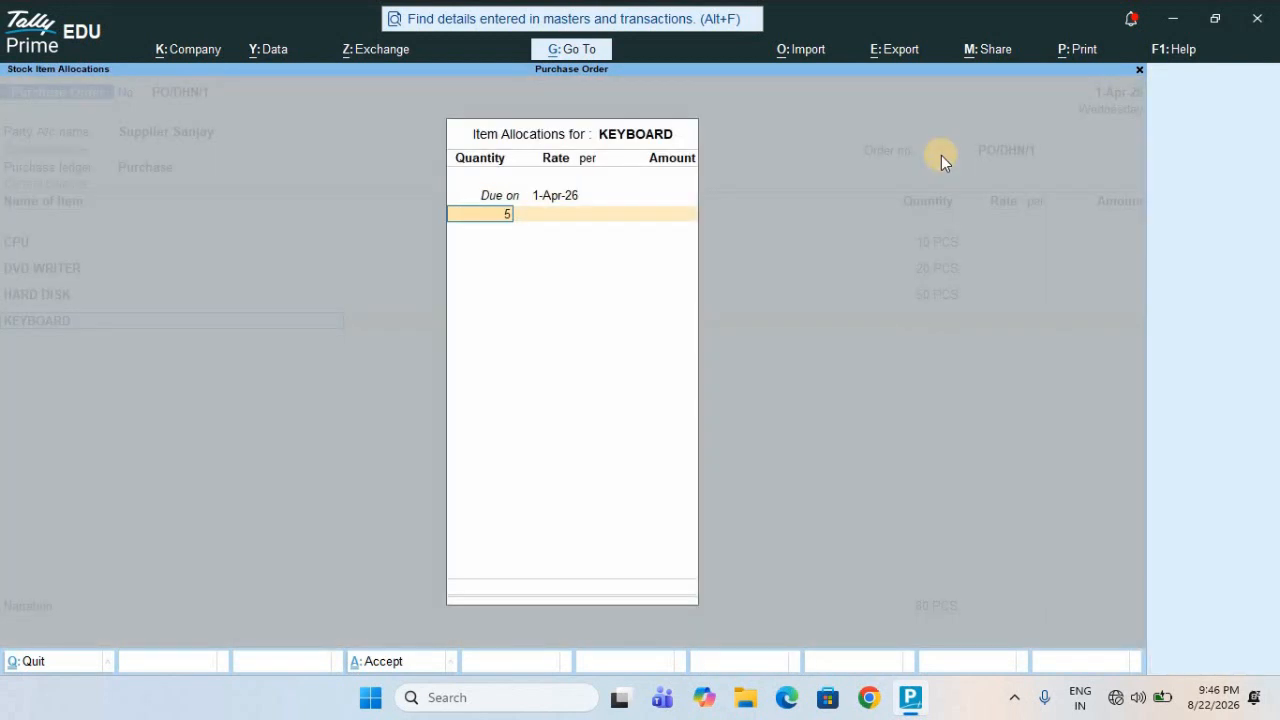
key(Return)
key(Return)
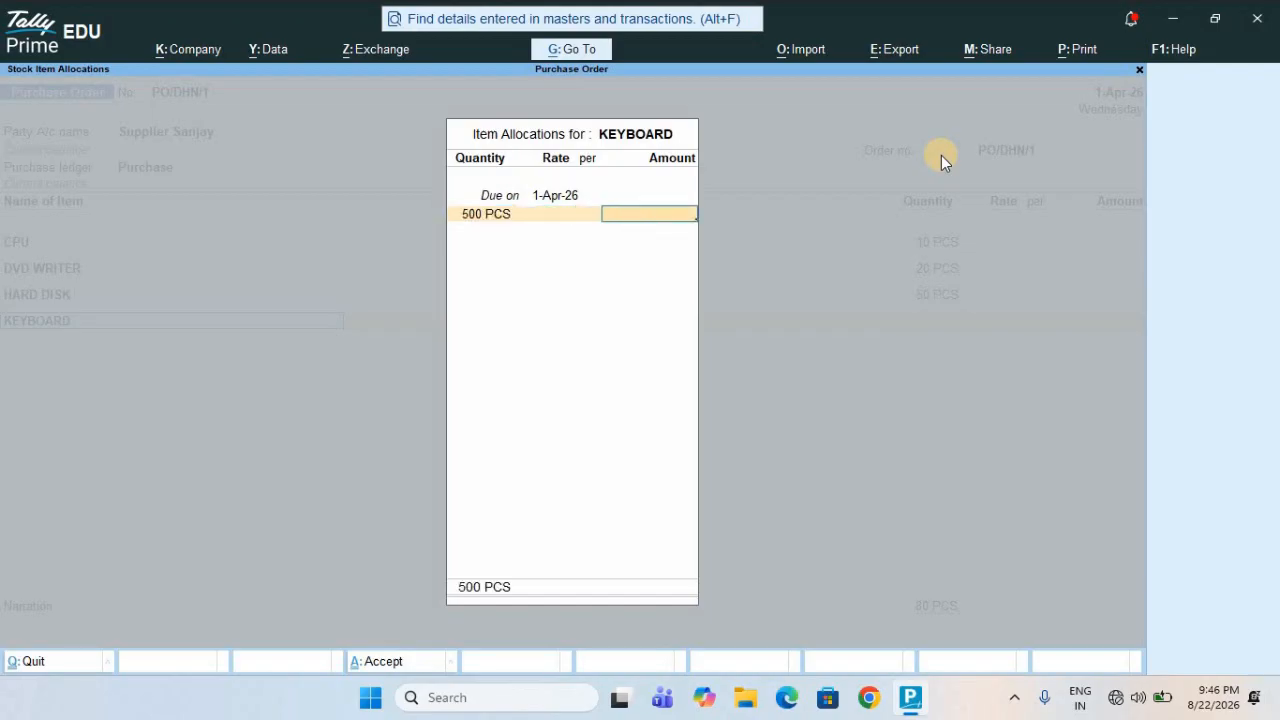
key(Return)
key(Return)
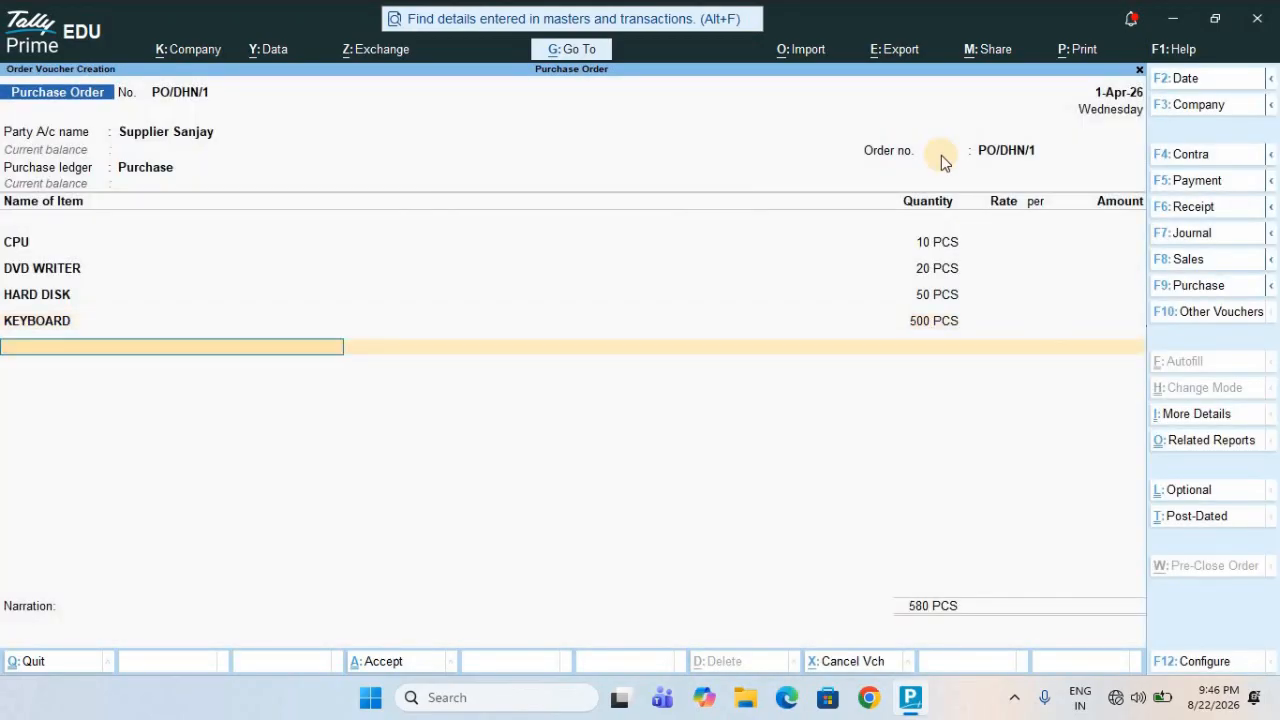
- Add the MOUSE stock item due on 1-Apr-26 with a quantity of 1,000 PCS and end the item list
text(M)
key(Return)
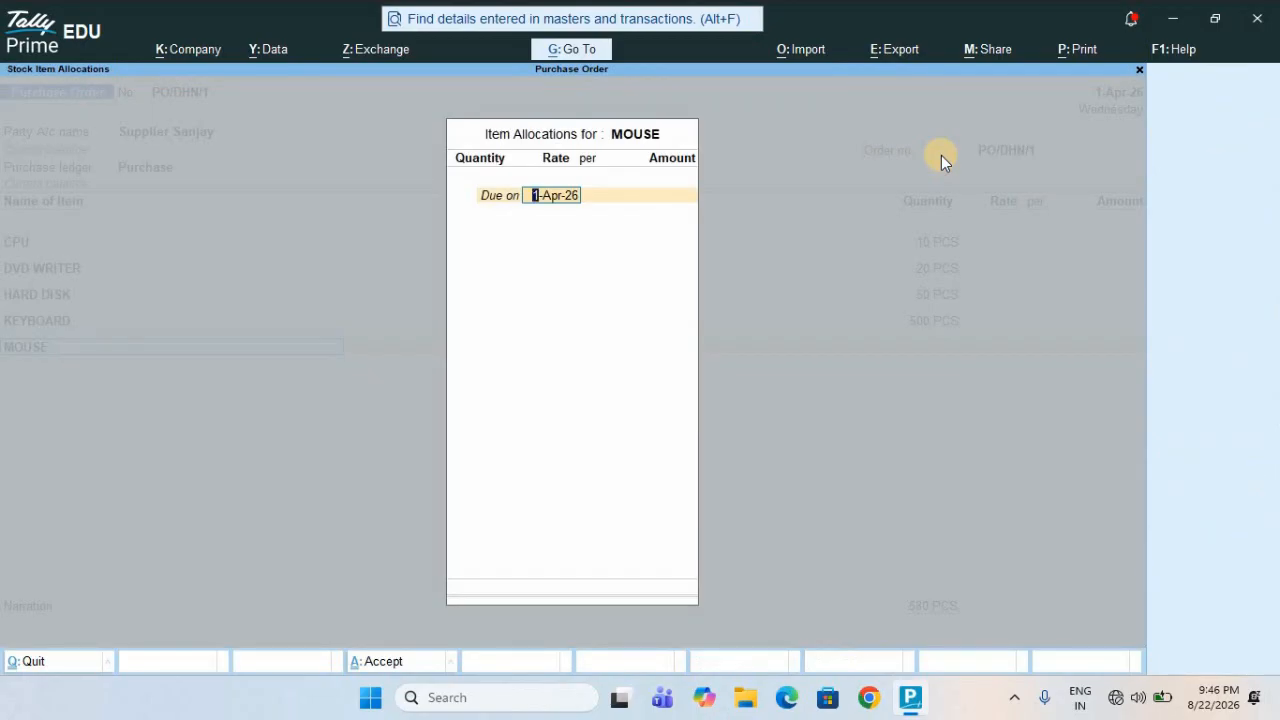
key(Return)
text(1000)
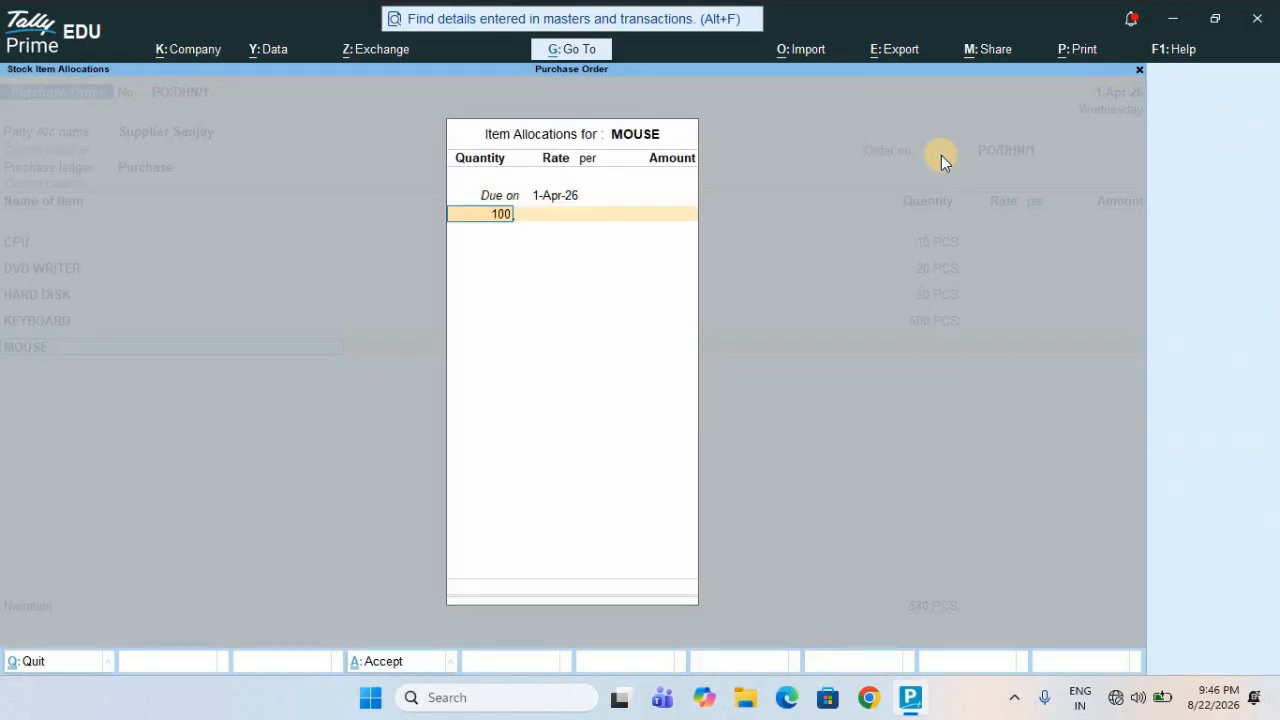
key(Return)
key(Return)
key(Return)
key(Return)
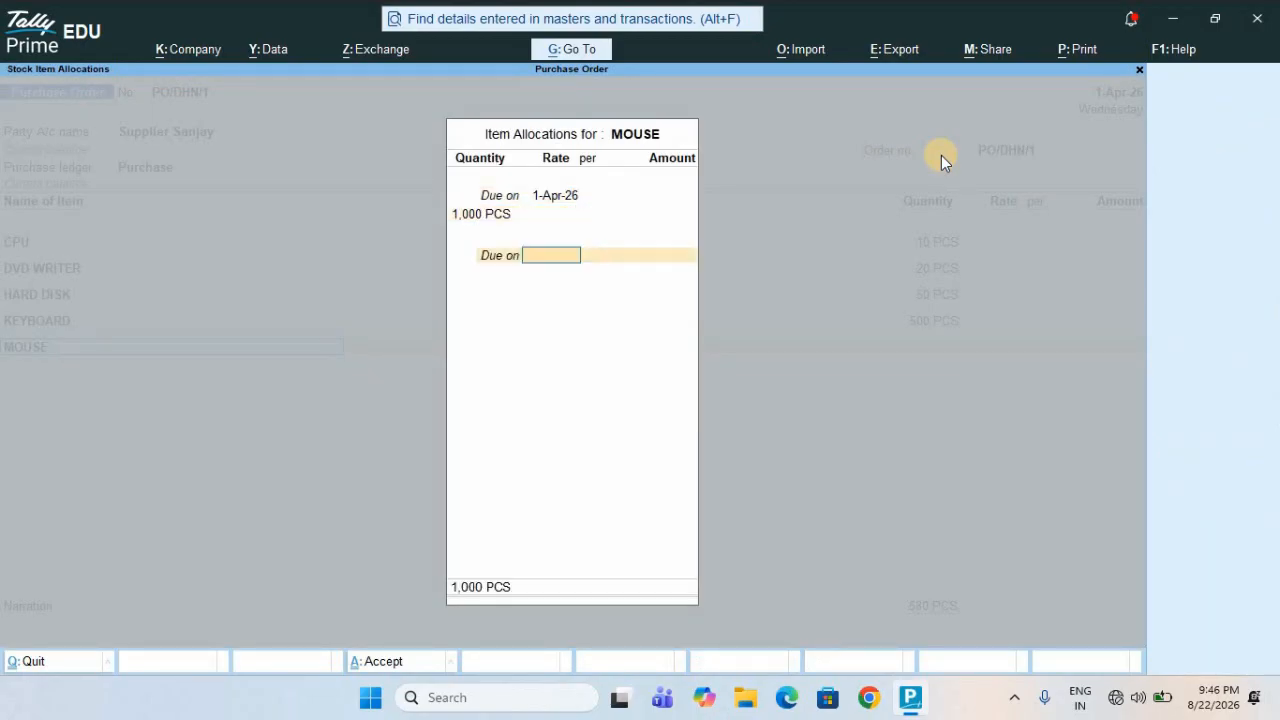
key(Return)
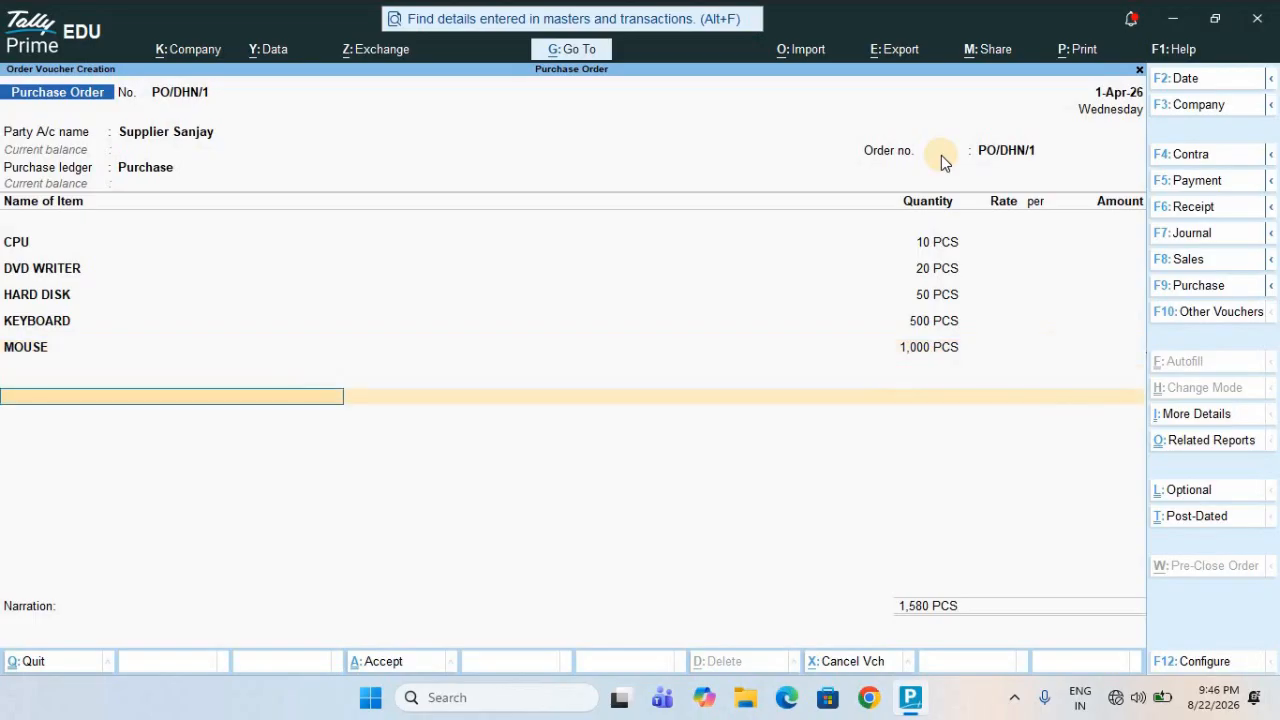
- Leave the additional ledger and narration blank and save the purchase order
key(Return)
key(Return)
key(Return)
key(Return)
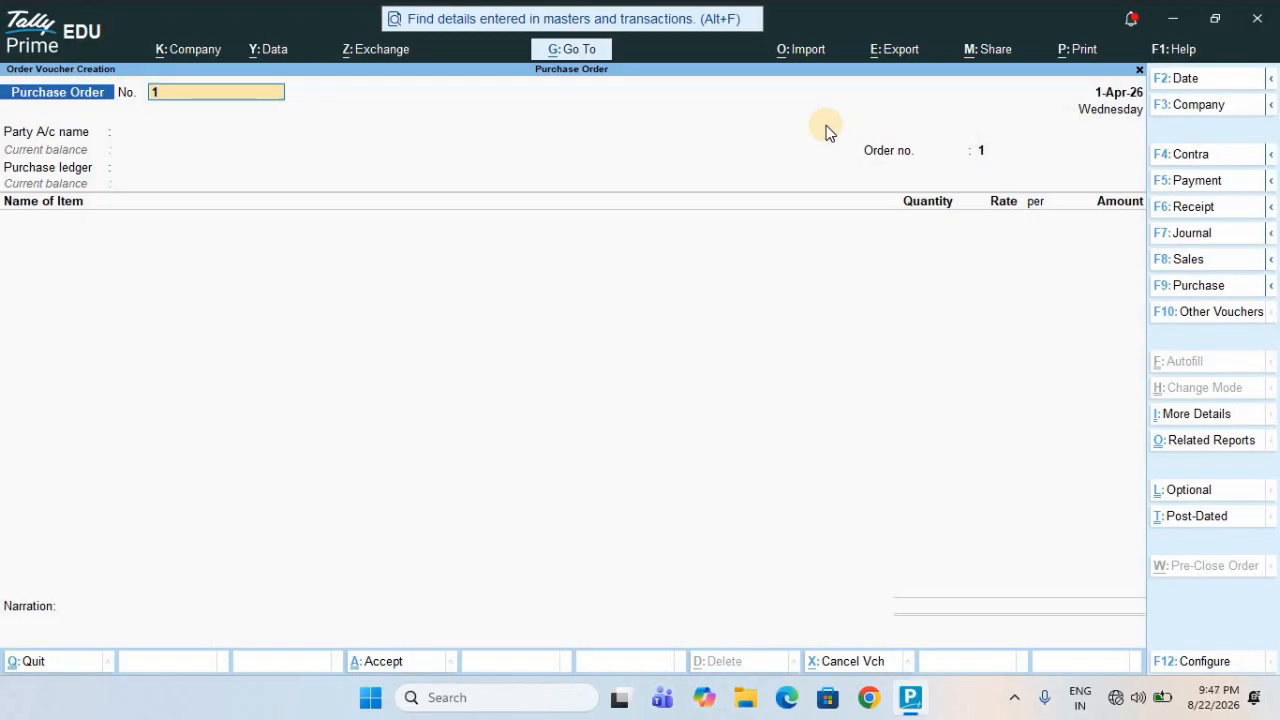
- Set the voucher date to 2-Apr-26 and switch to creating a Receipt Note
key(F2)
key(Return)
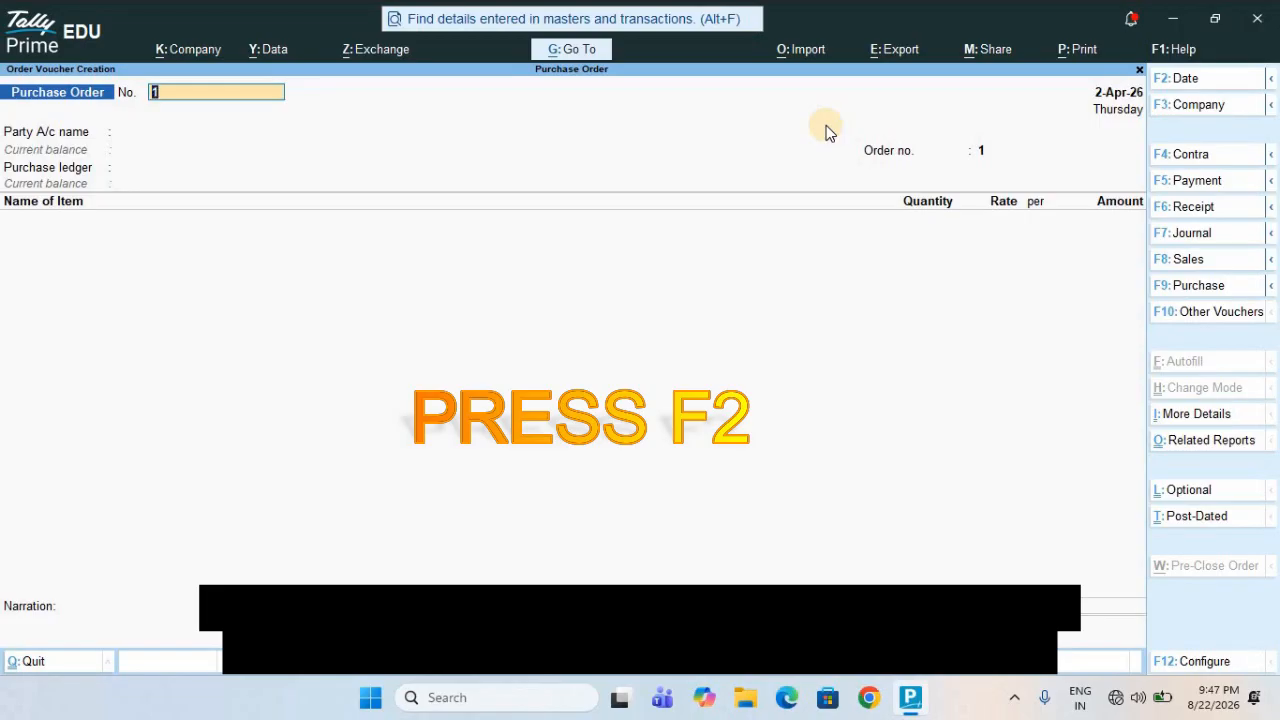
key(alt)
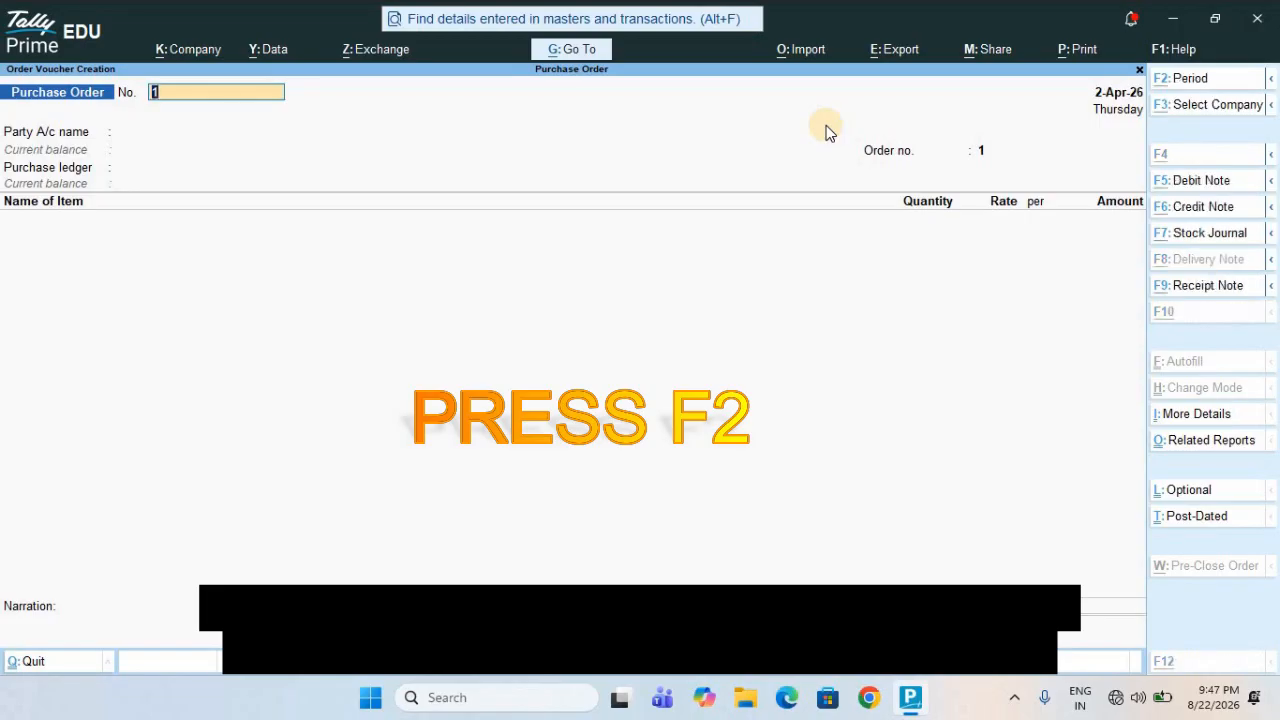
key(alt+F9)
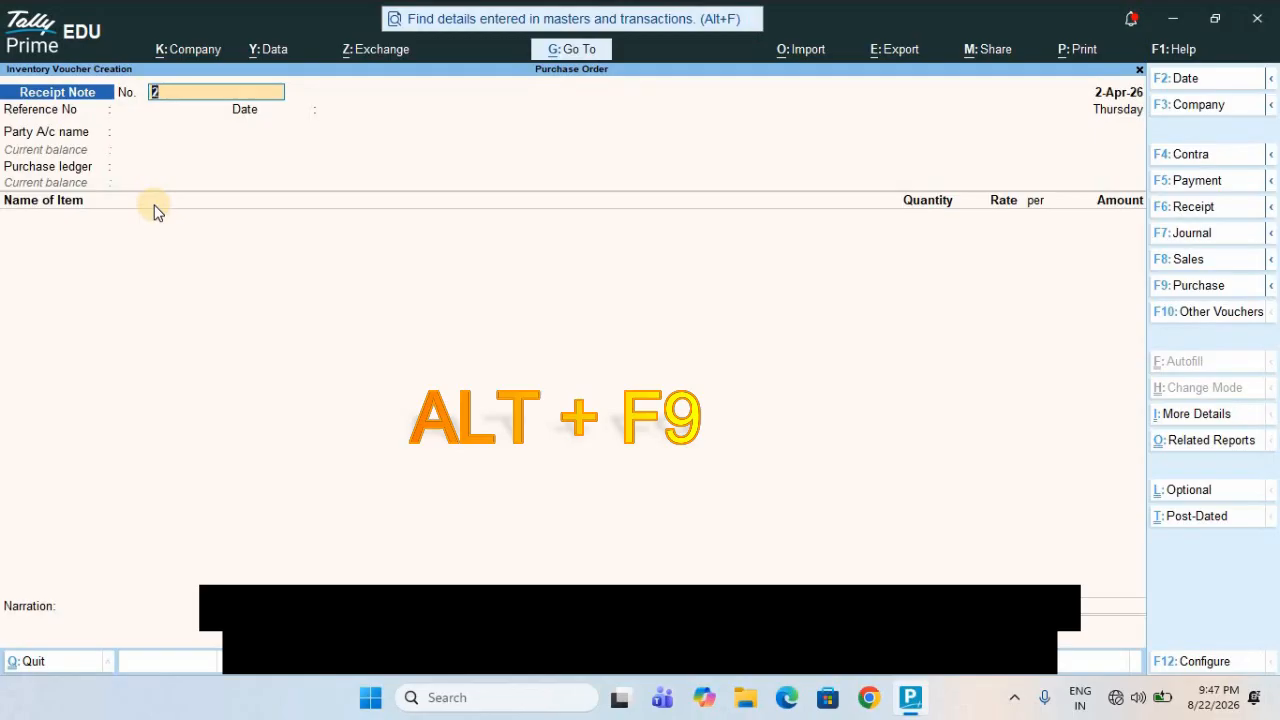
- Leave the receipt note's reference number and date blank and choose the supplier's ledger as the party account
key(Return)
key(Return)
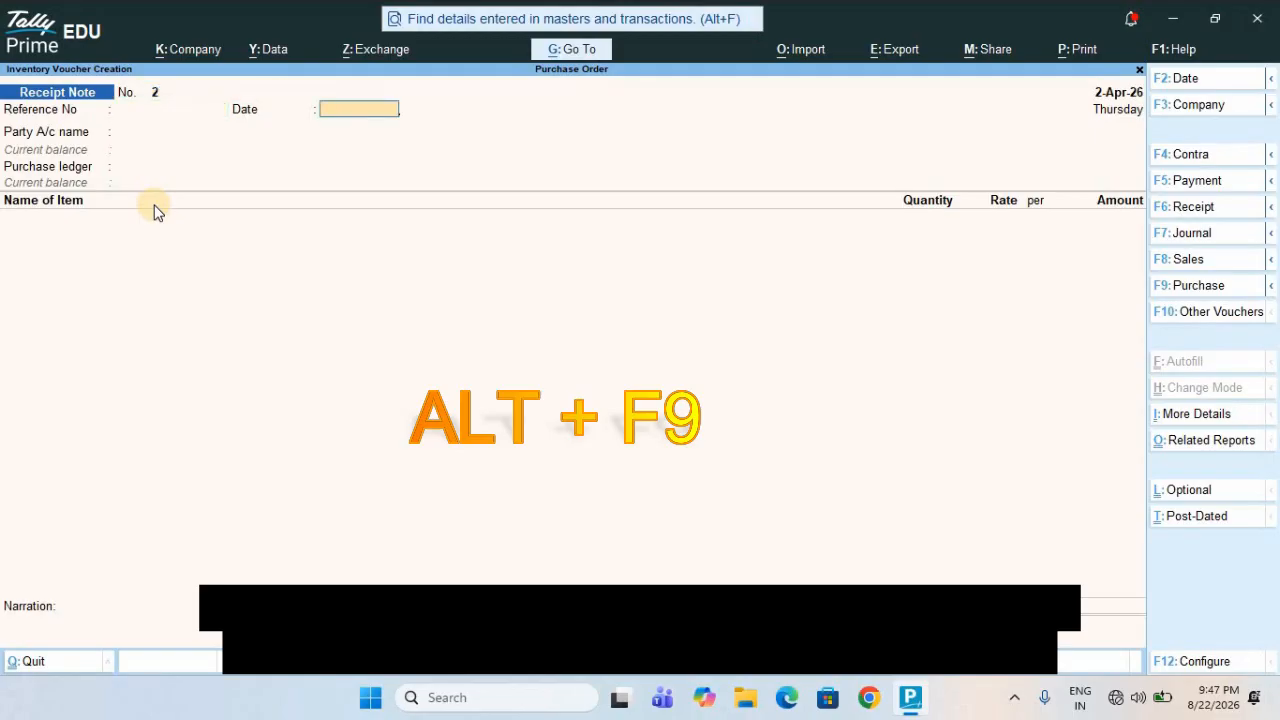
key(Return)
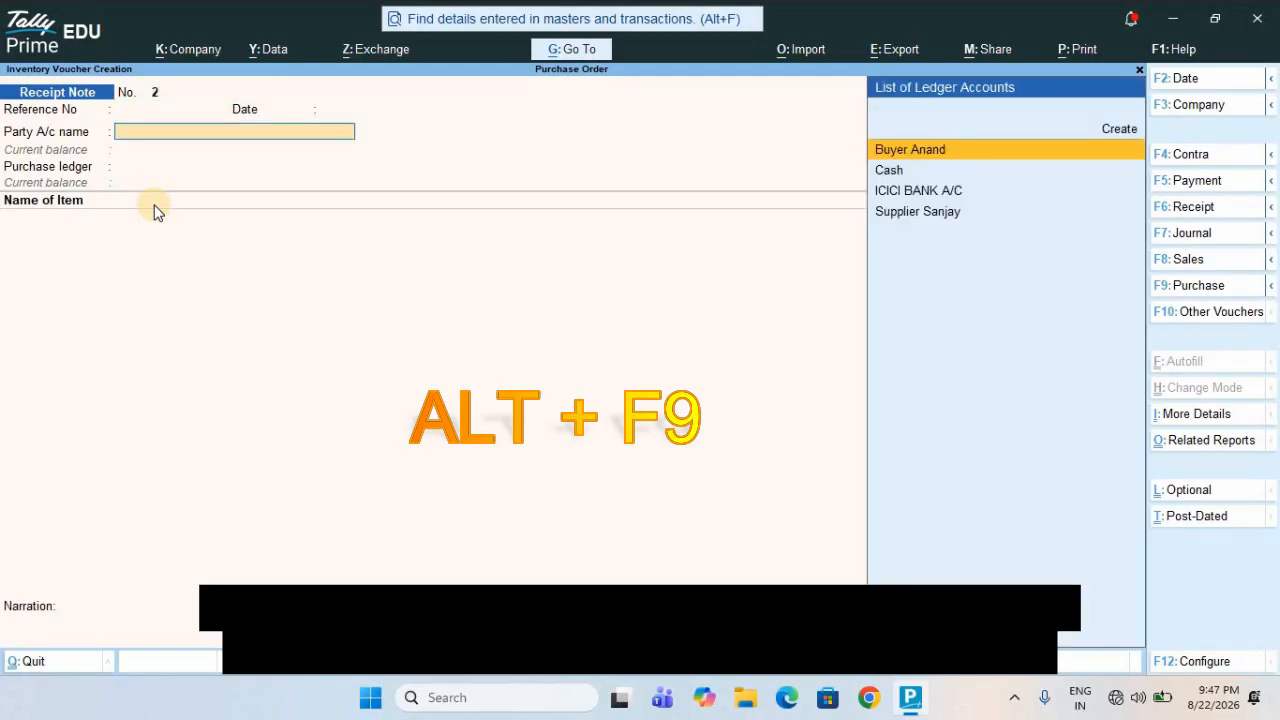
key(Down)
key(Down)
key(Down)
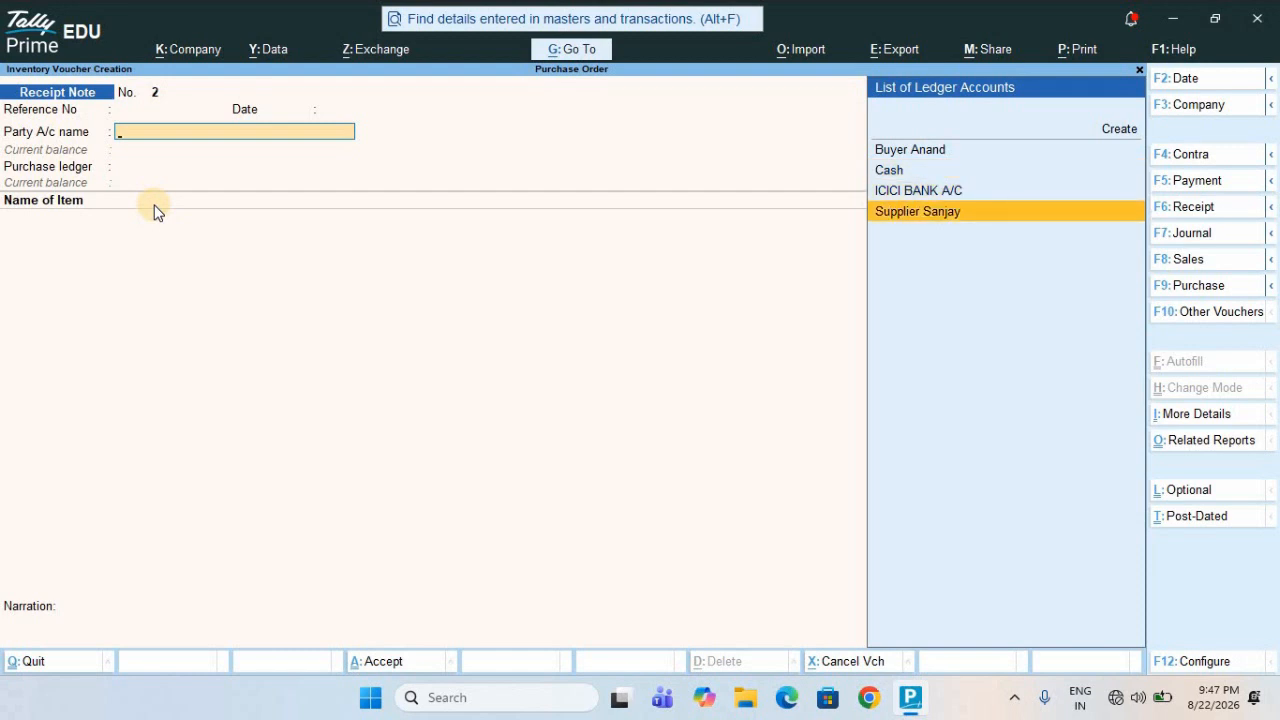
key(Return)
- Link the supplier's pending purchase order dated 1-Apr-26 to the receipt note and end the order list
key(Down)
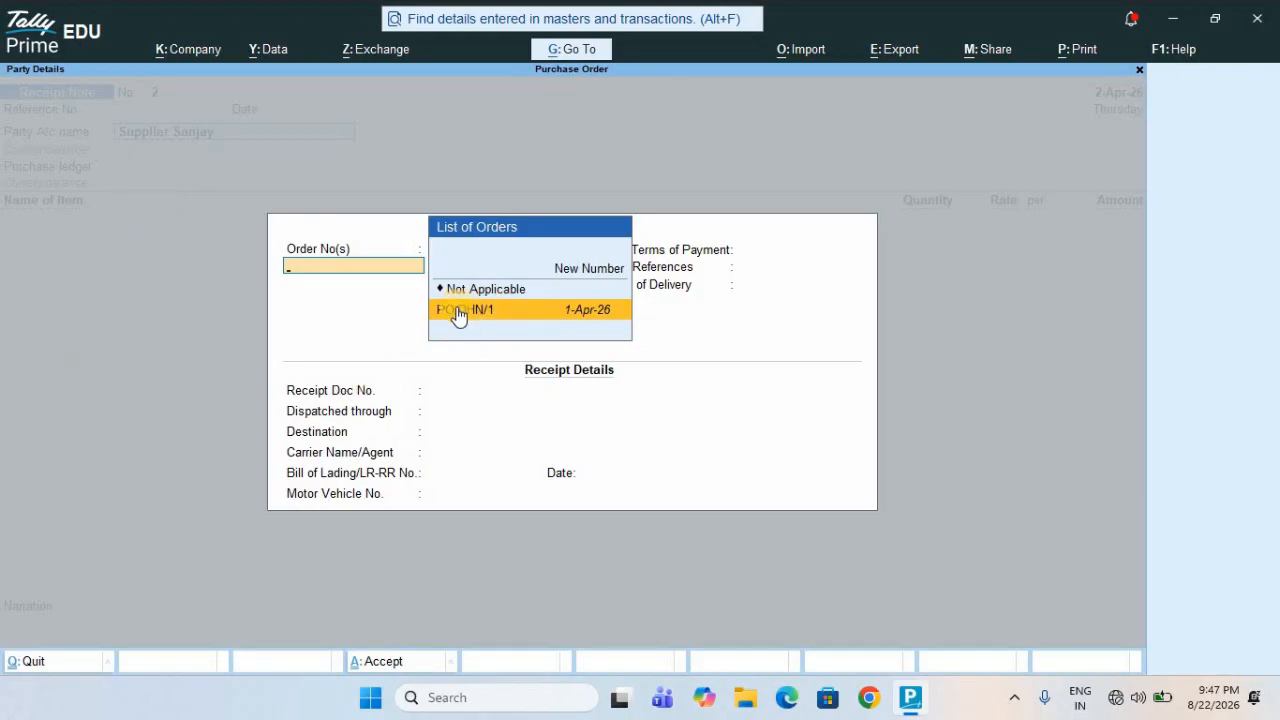
click(351, 310)
key(Return)
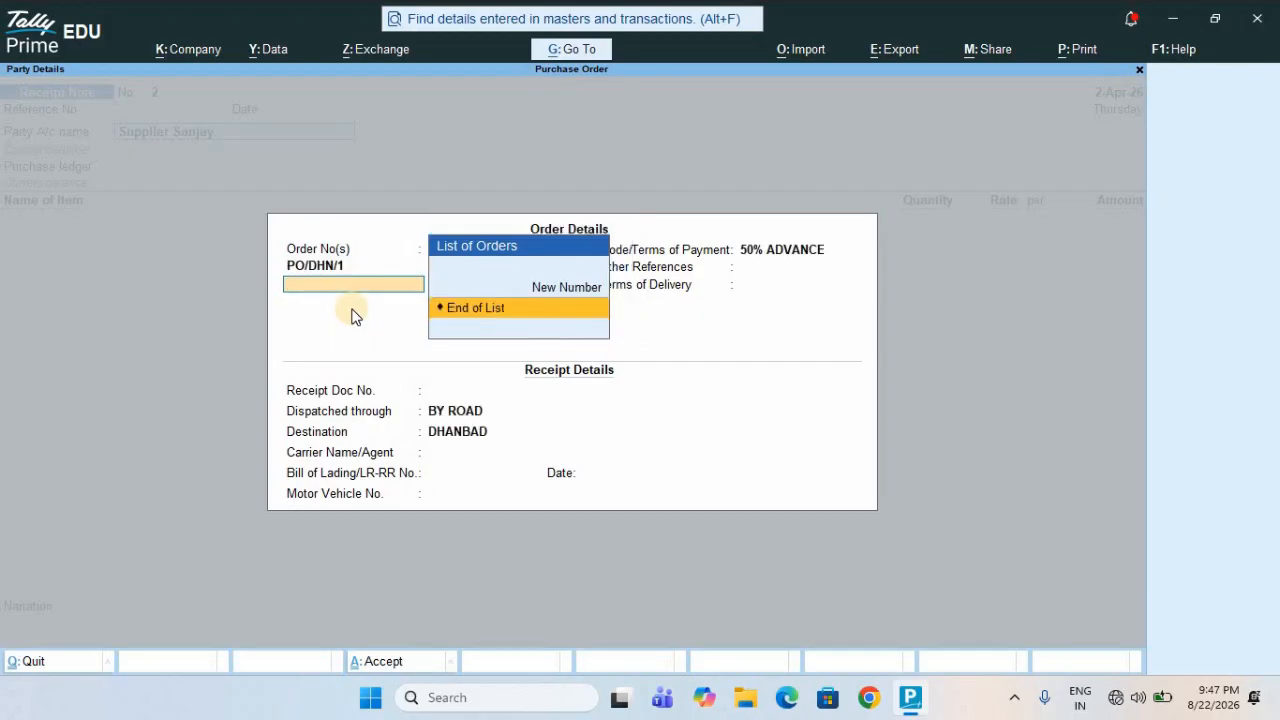
key(Return)
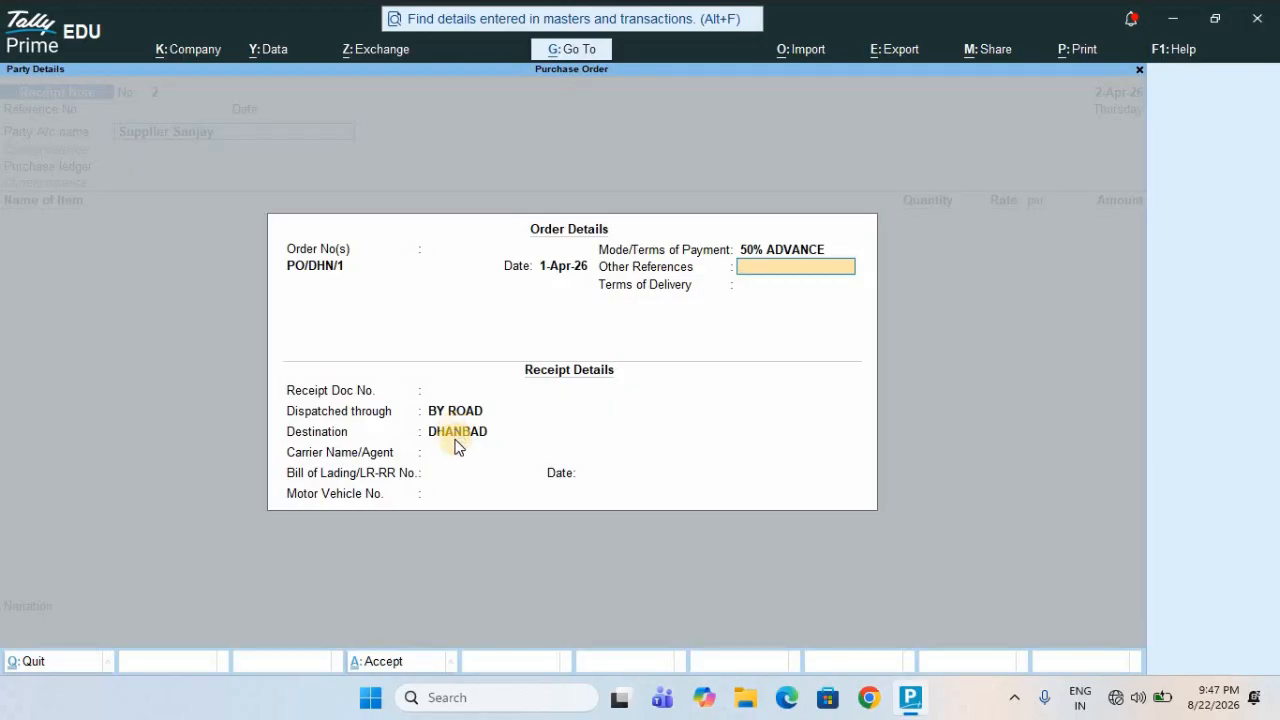
- Accept the order, receipt and party details as filled in and keep Purchase as the purchase ledger
key(Escape)
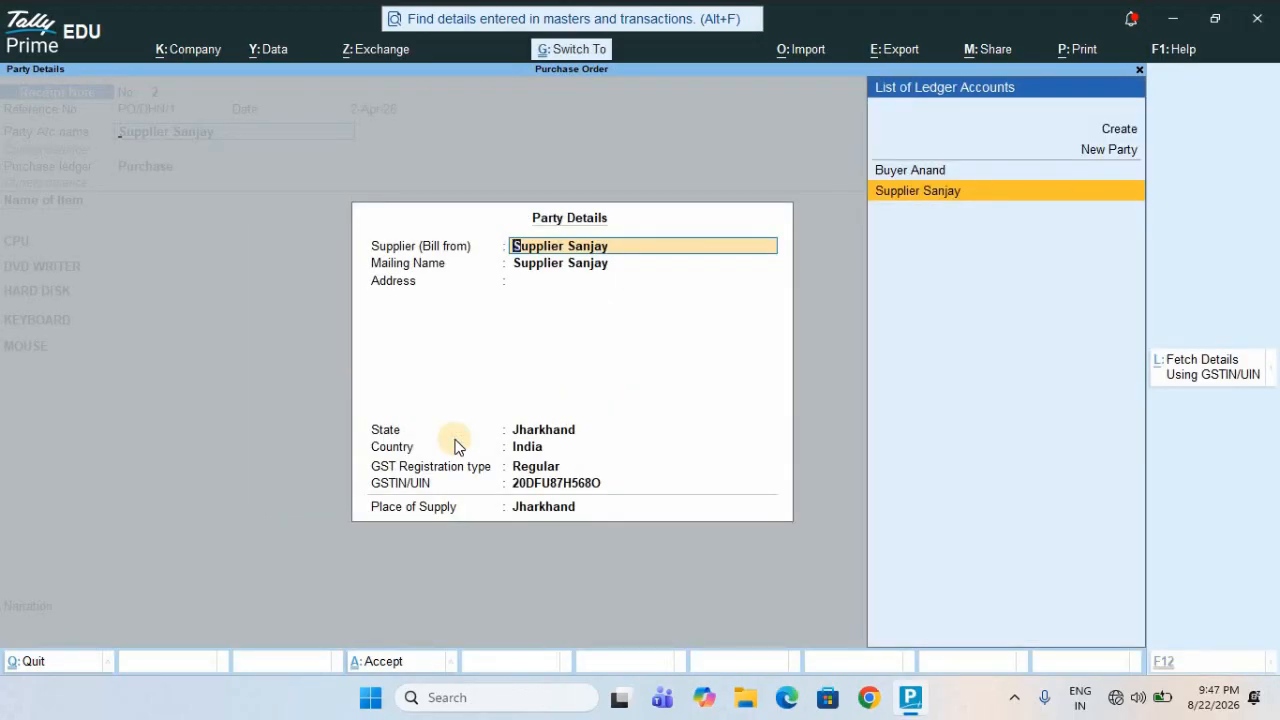
key(ctrl+a)
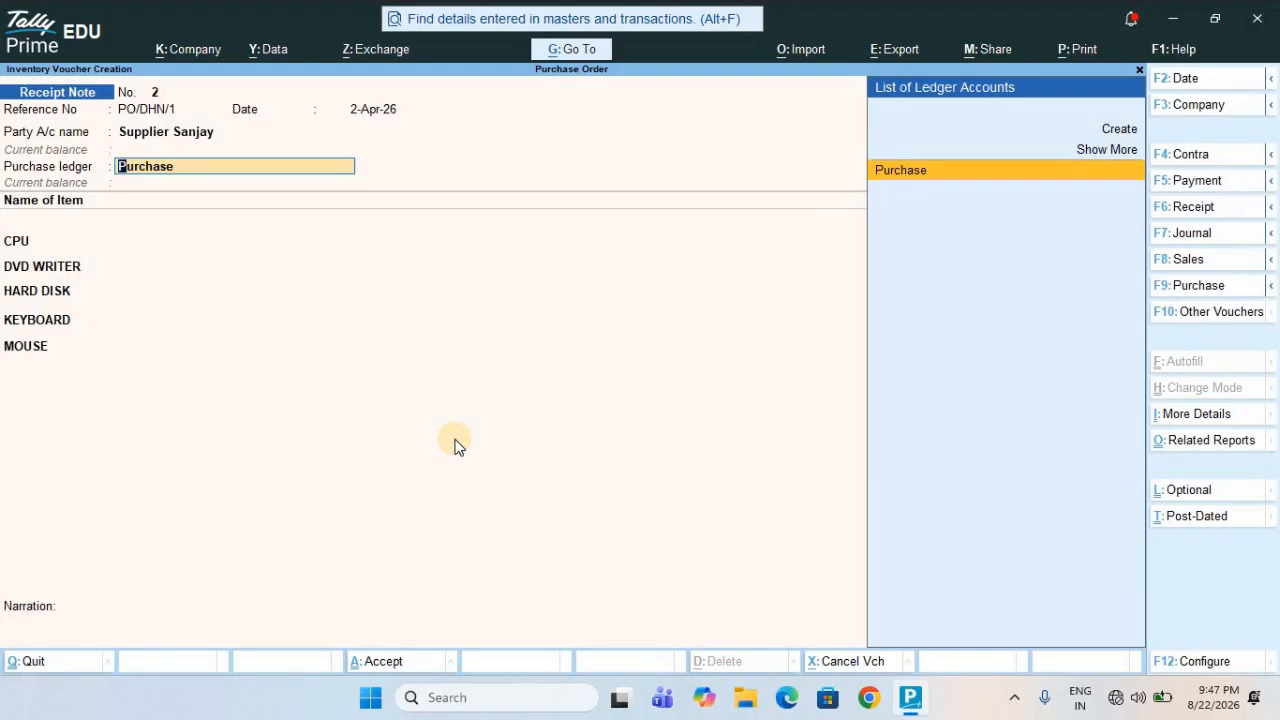
key(Return)
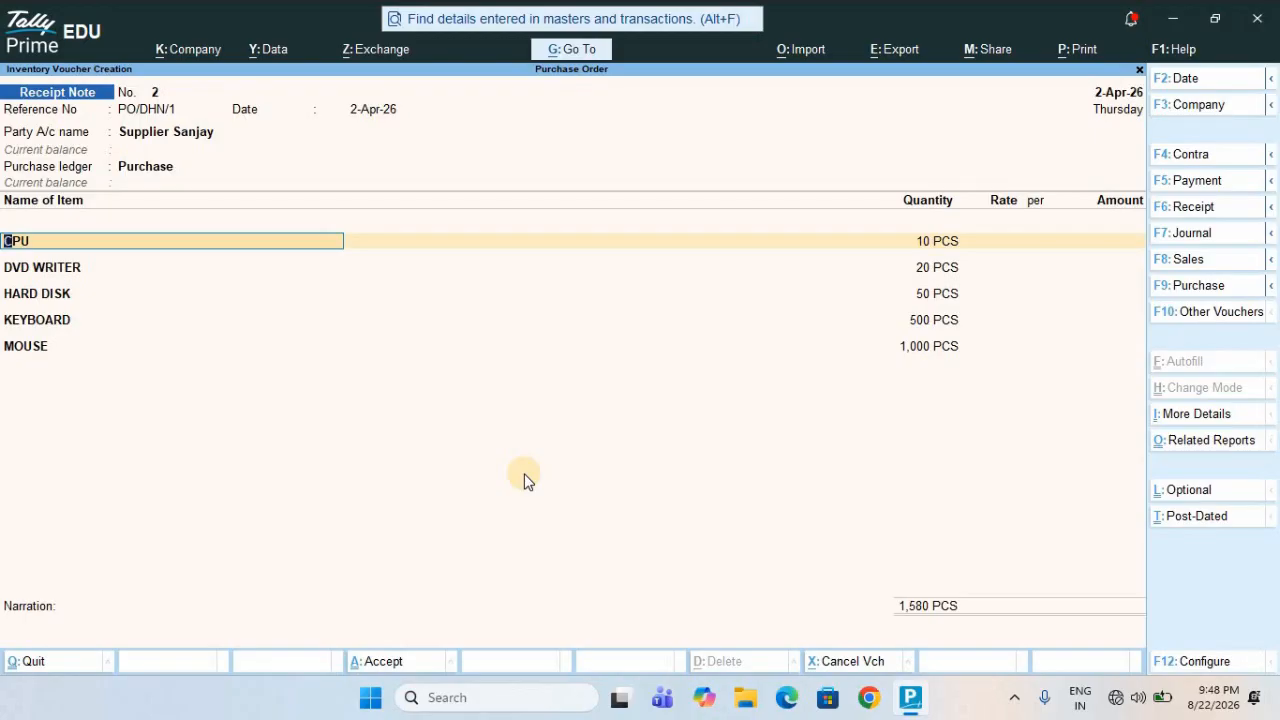
- Assign the new tracking number T1 to the CPU item
key(Return)
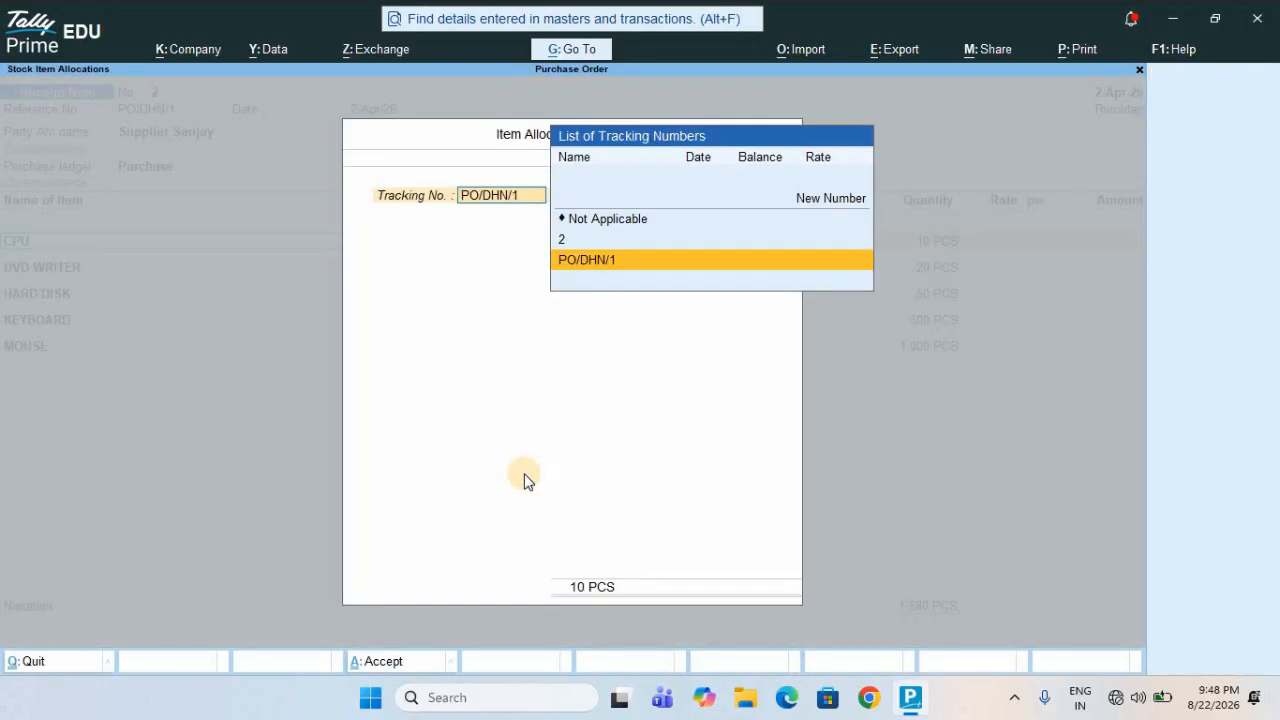
key(Up)
key(Up)
key(Up)
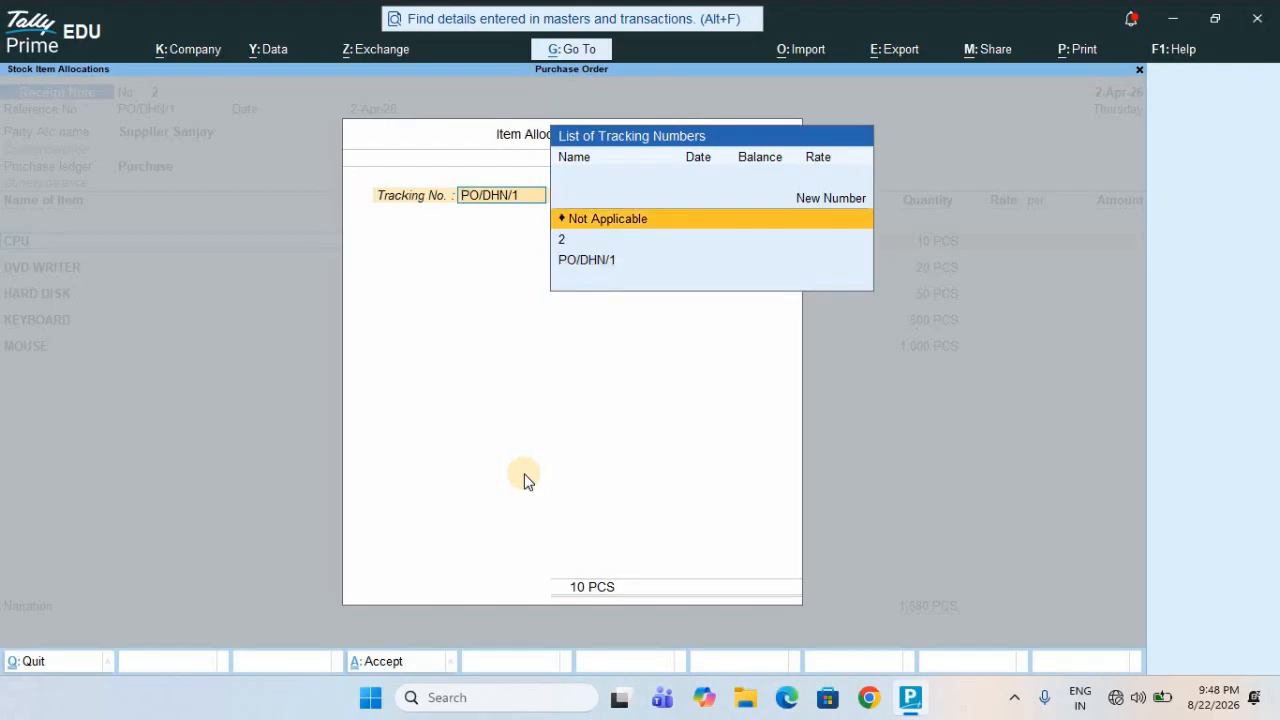
key(Return)
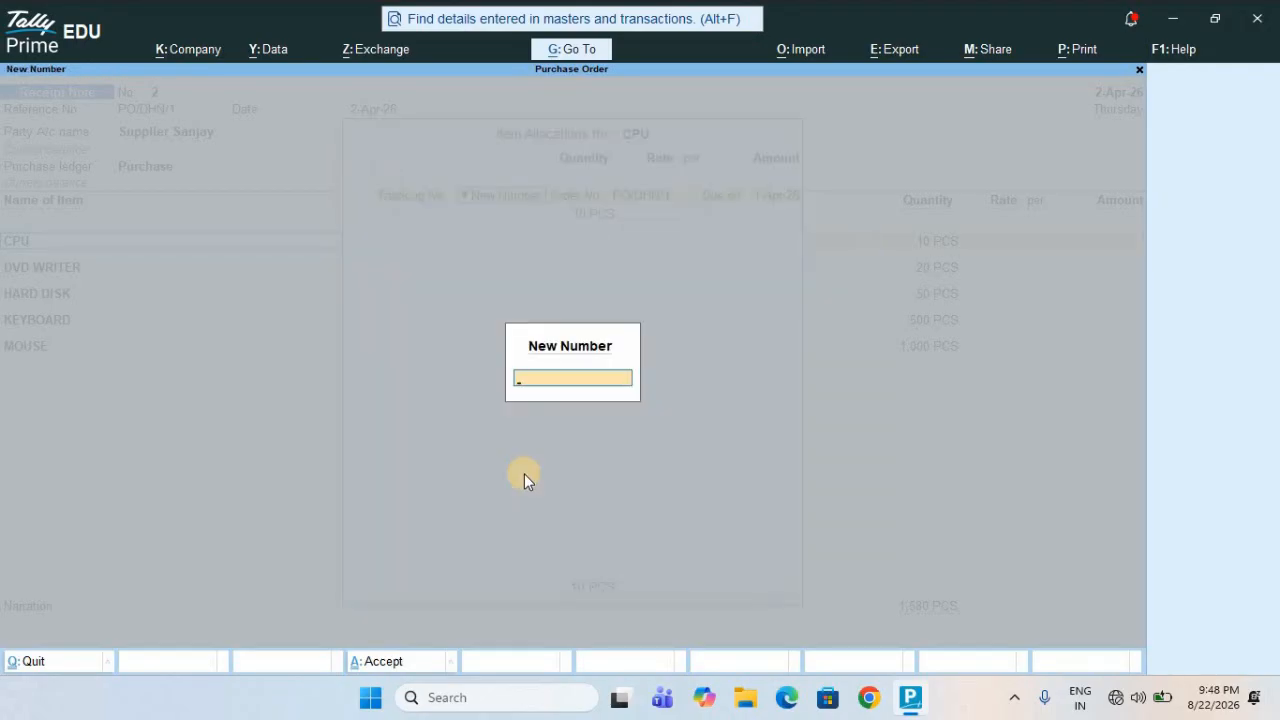
text(T1)
key(Return)
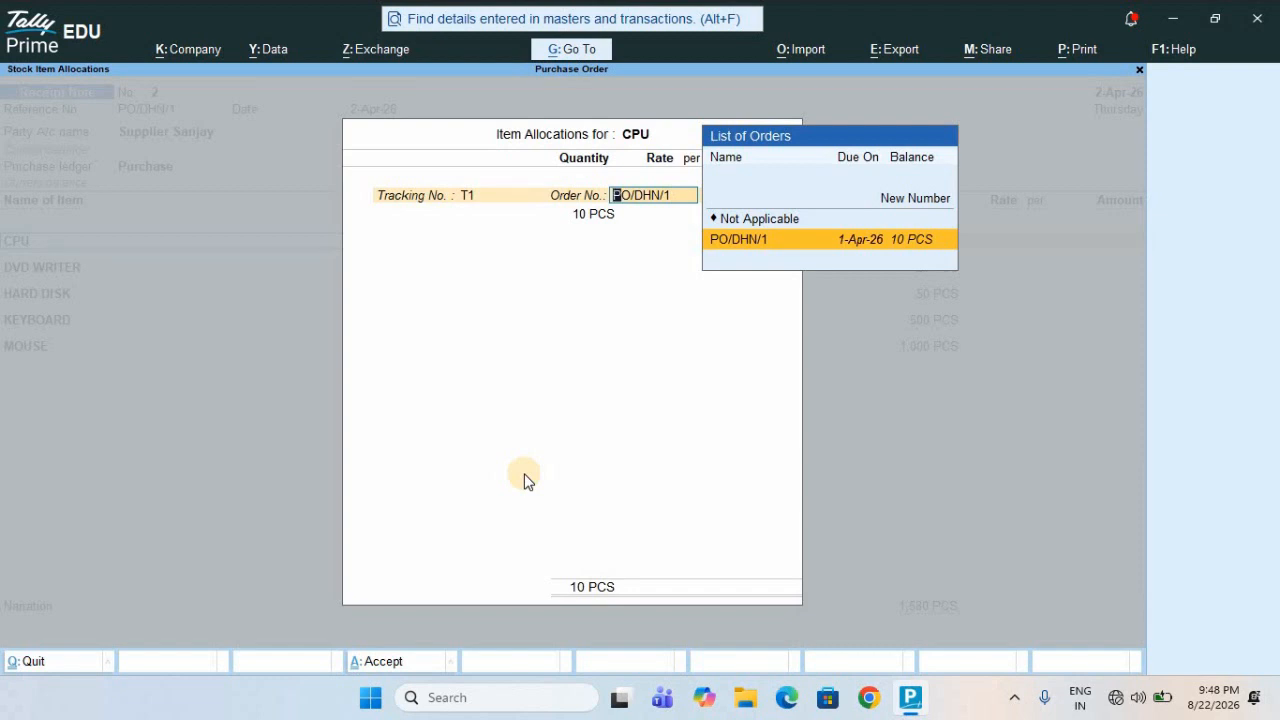
- Keep the linked order and 10 PCS for CPU, set its rate to 5,500 per PCS and complete the allocation
key(Return)
key(Return)
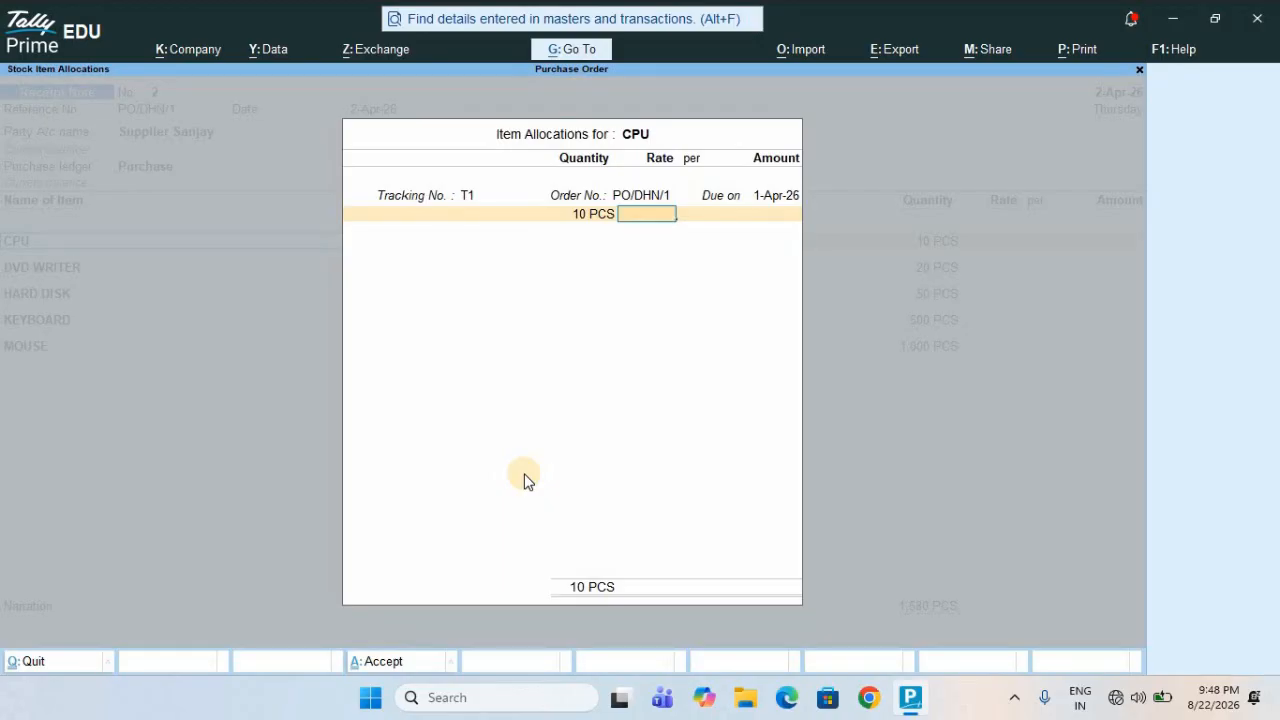
text(5500)
key(Return)
key(Return)
key(Return)
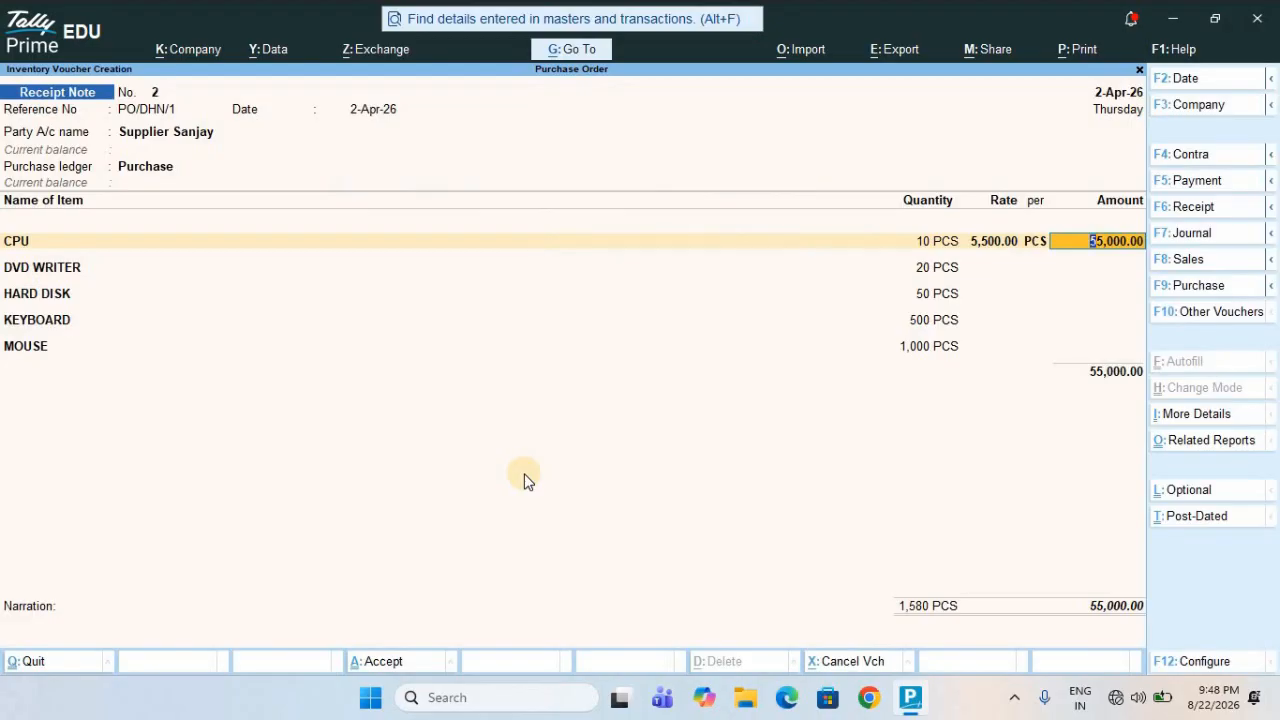
key(Return)
- Assign the new tracking number T2 to the DVD WRITER item
key(Return)
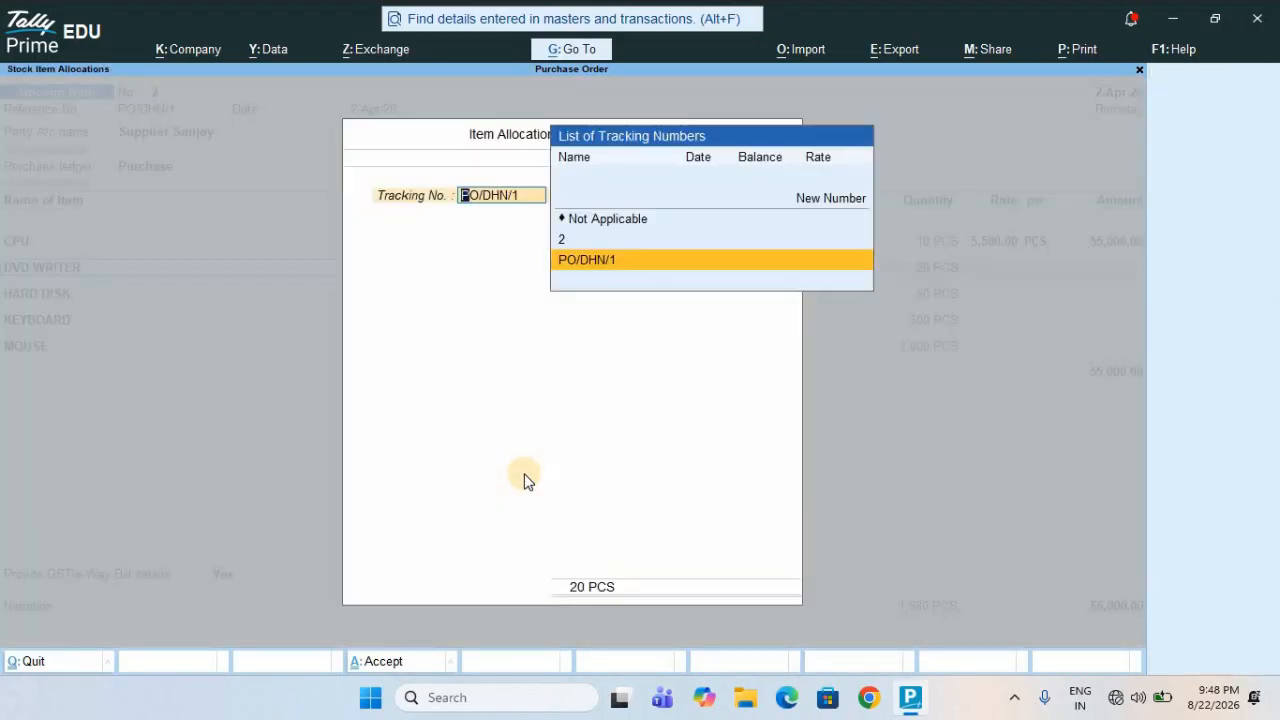
key(Up)
key(Up)
key(Up)
key(Return)
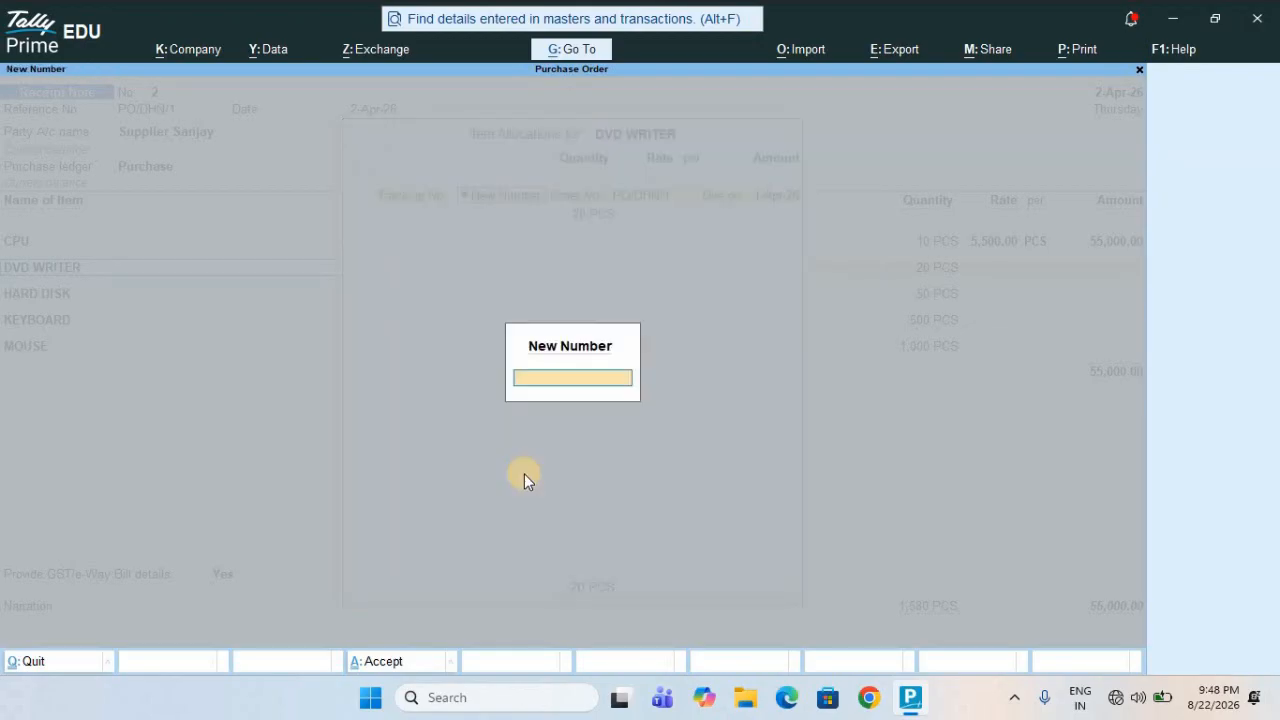
text(T2)
key(Return)
- Keep the linked order and 20 PCS for DVD WRITER, set its rate to 1,200 per PCS and complete the allocation
key(Return)
key(Return)
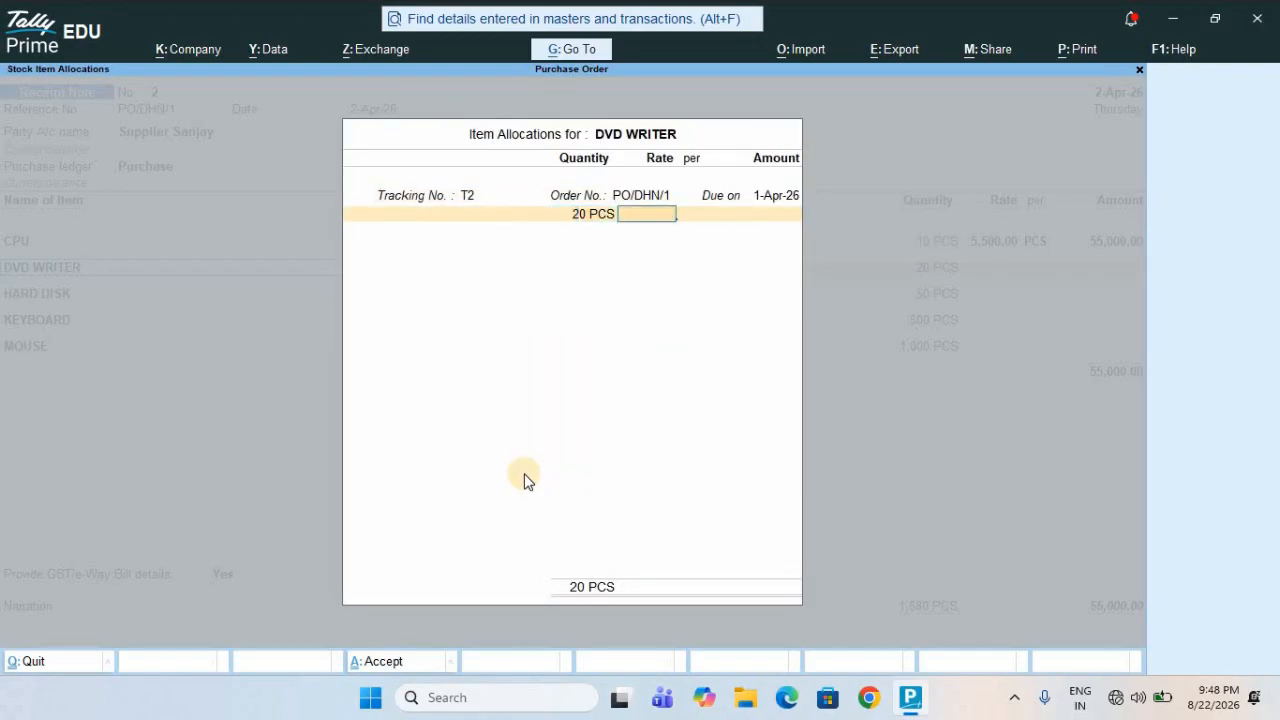
text(1200)
key(Return)
key(Return)
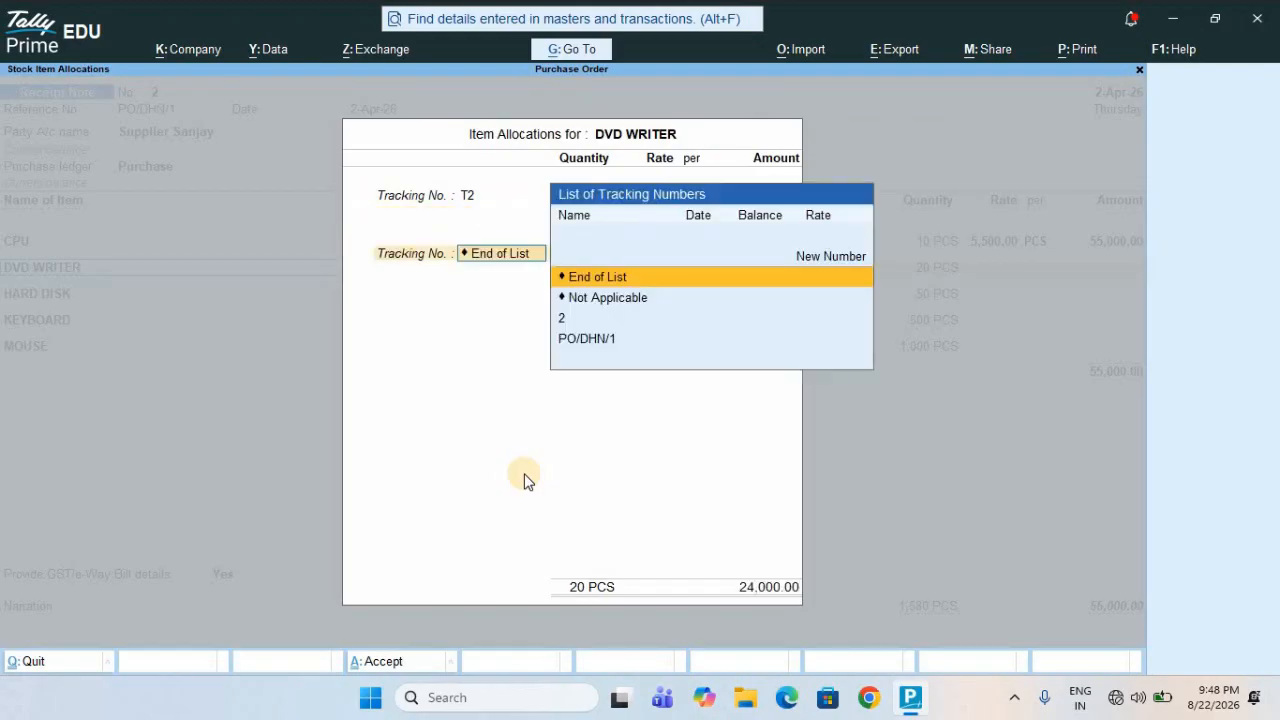
key(Return)
key(Return)
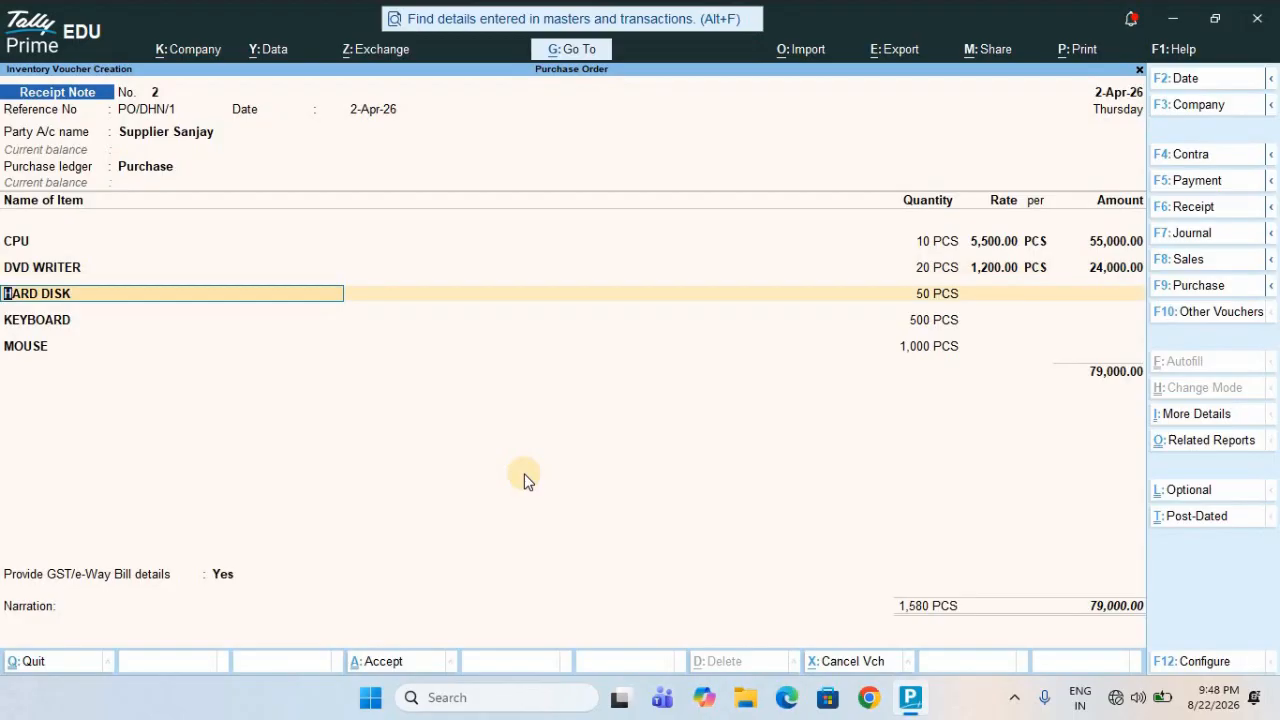
- Assign the new tracking number T3 to the HARD DISK item
key(Return)
key(Up)
key(Up)
key(Up)
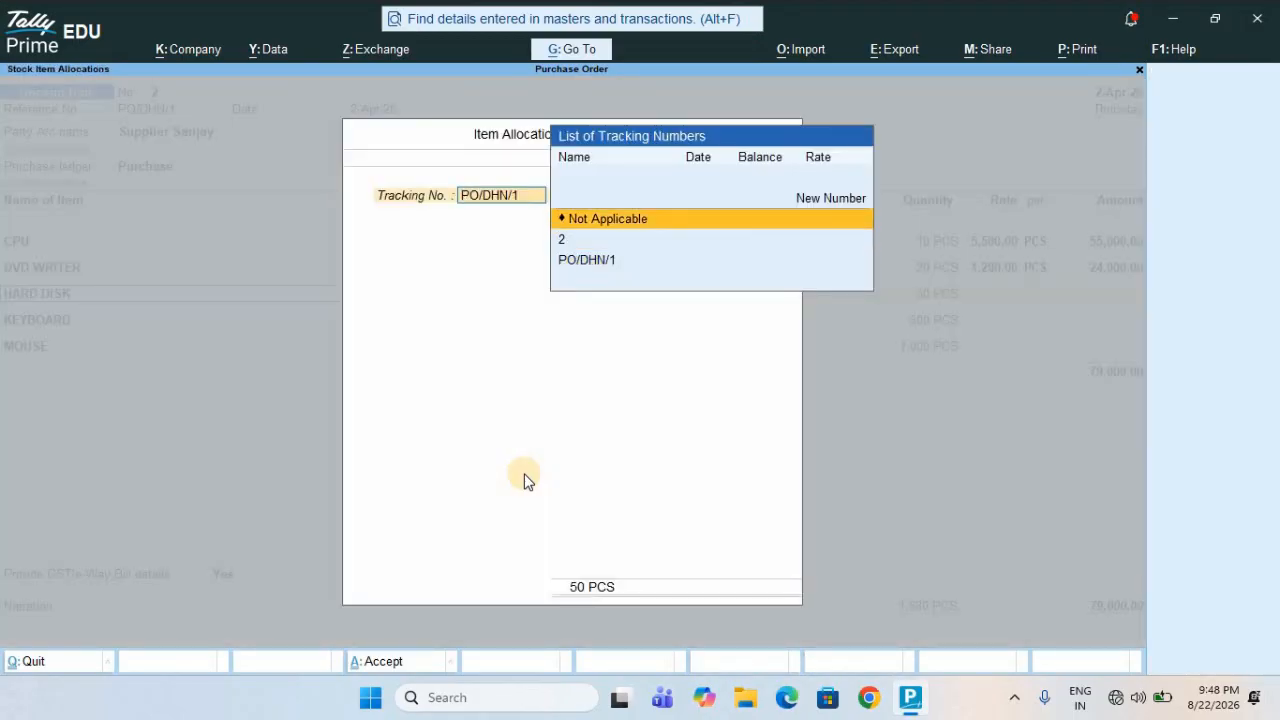
key(Return)
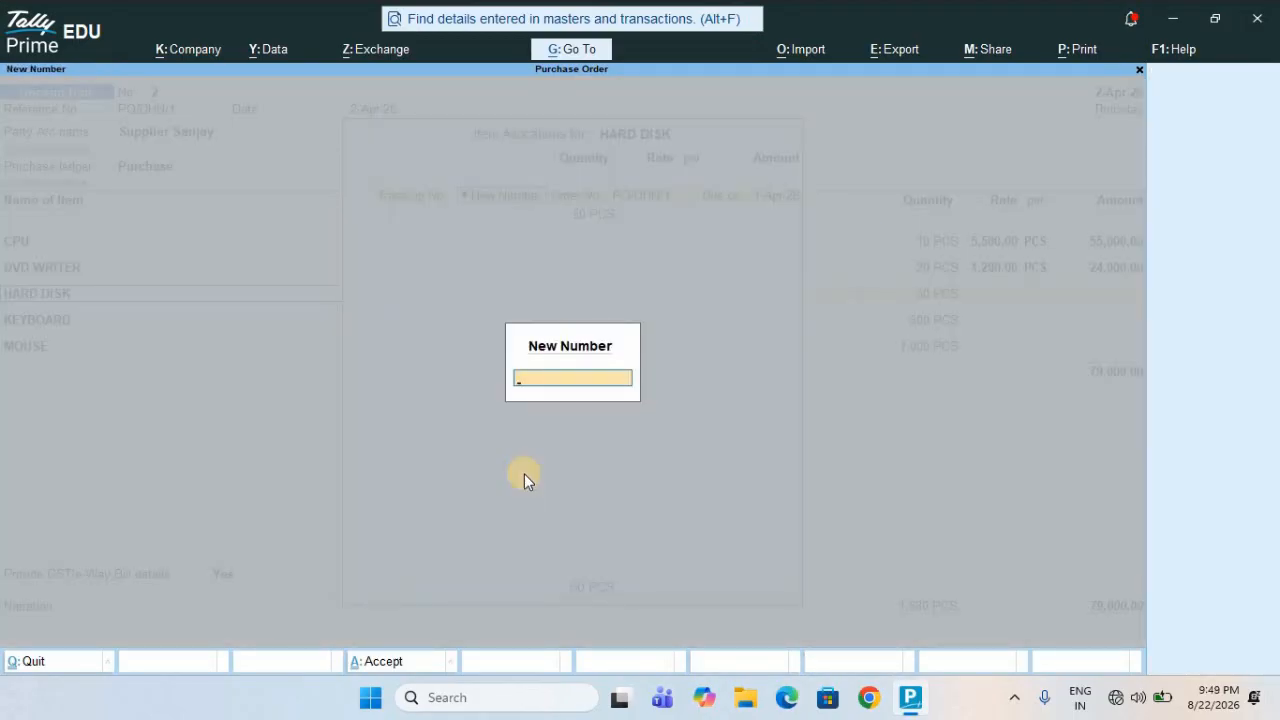
text(T3)
key(Return)
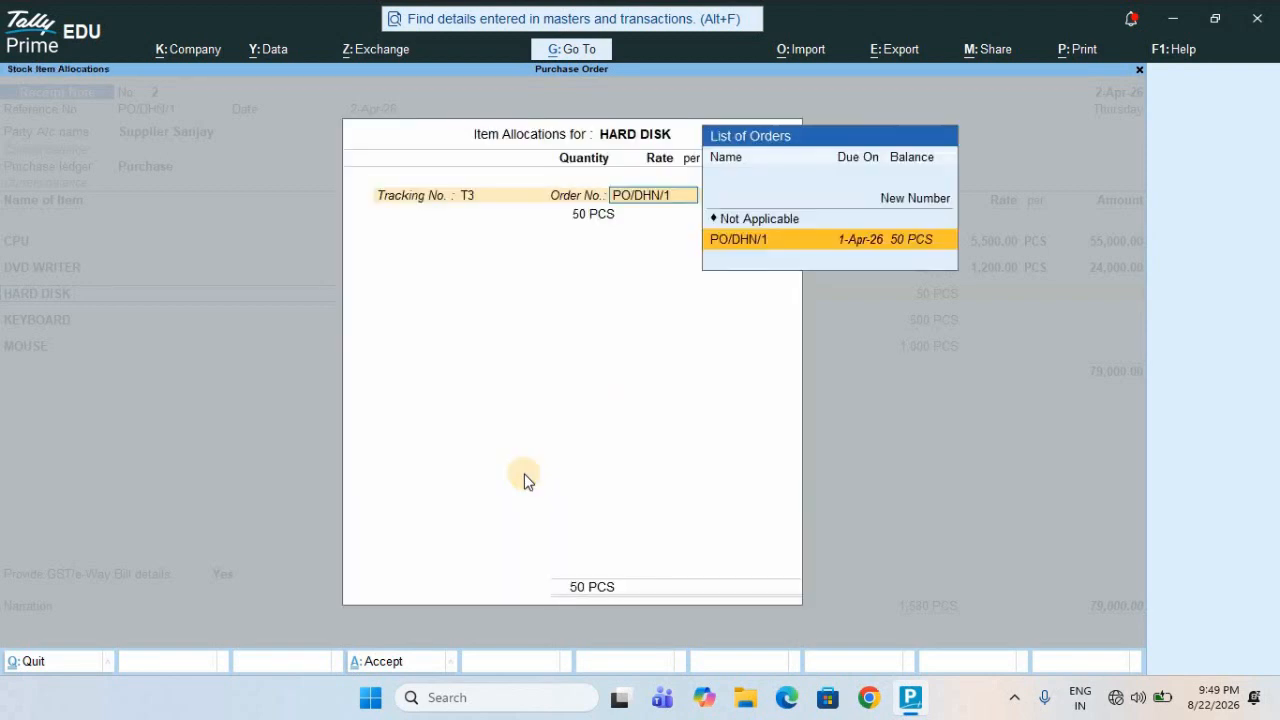
- Keep the linked order and 50 PCS for HARD DISK, set its rate to 4,500 per PCS and complete the allocation
key(Return)
key(Return)
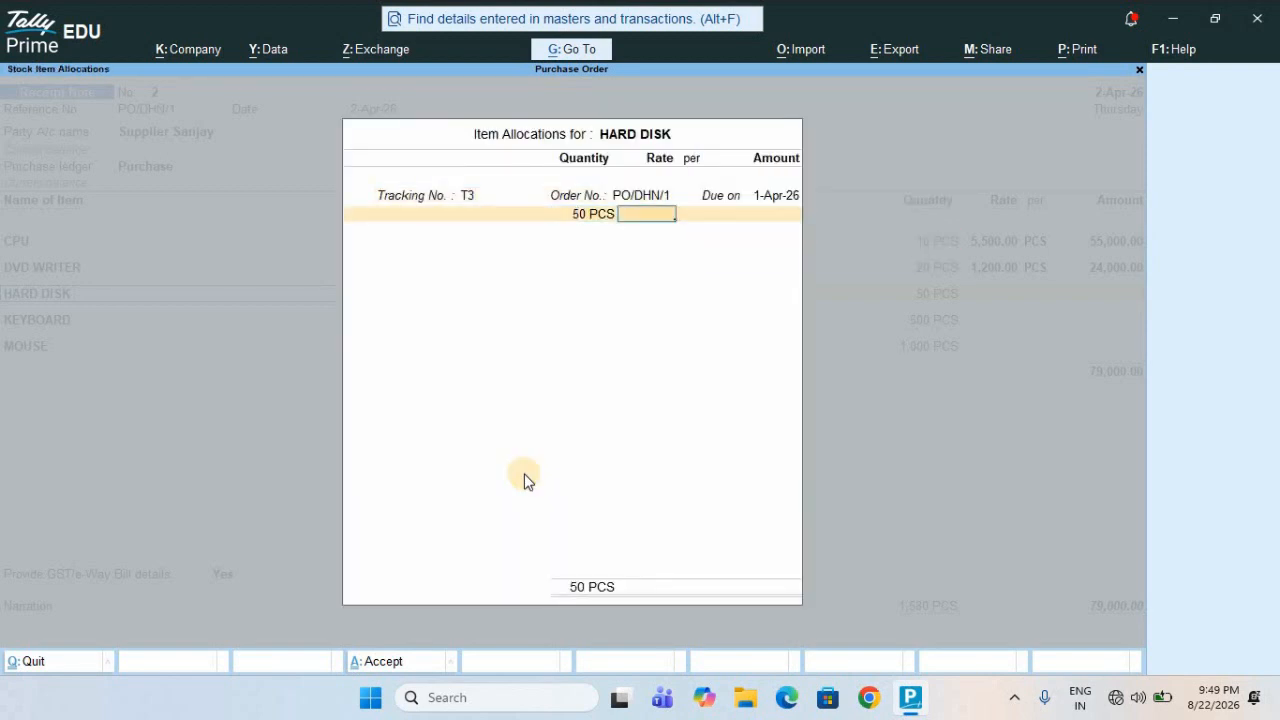
text(45000)
key(BackSpace)
key(Return)
key(Return)
key(Return)
key(Return)
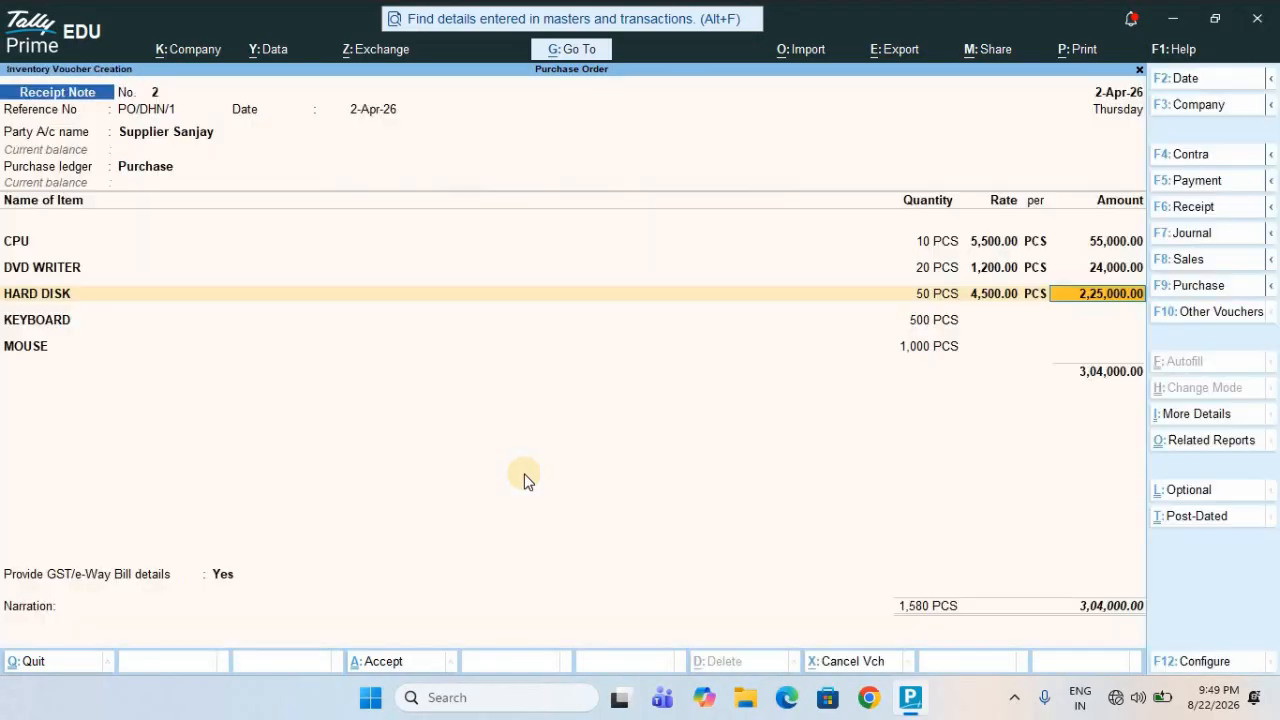
- Assign the new tracking number T4 to the KEYBOARD item
key(Return)
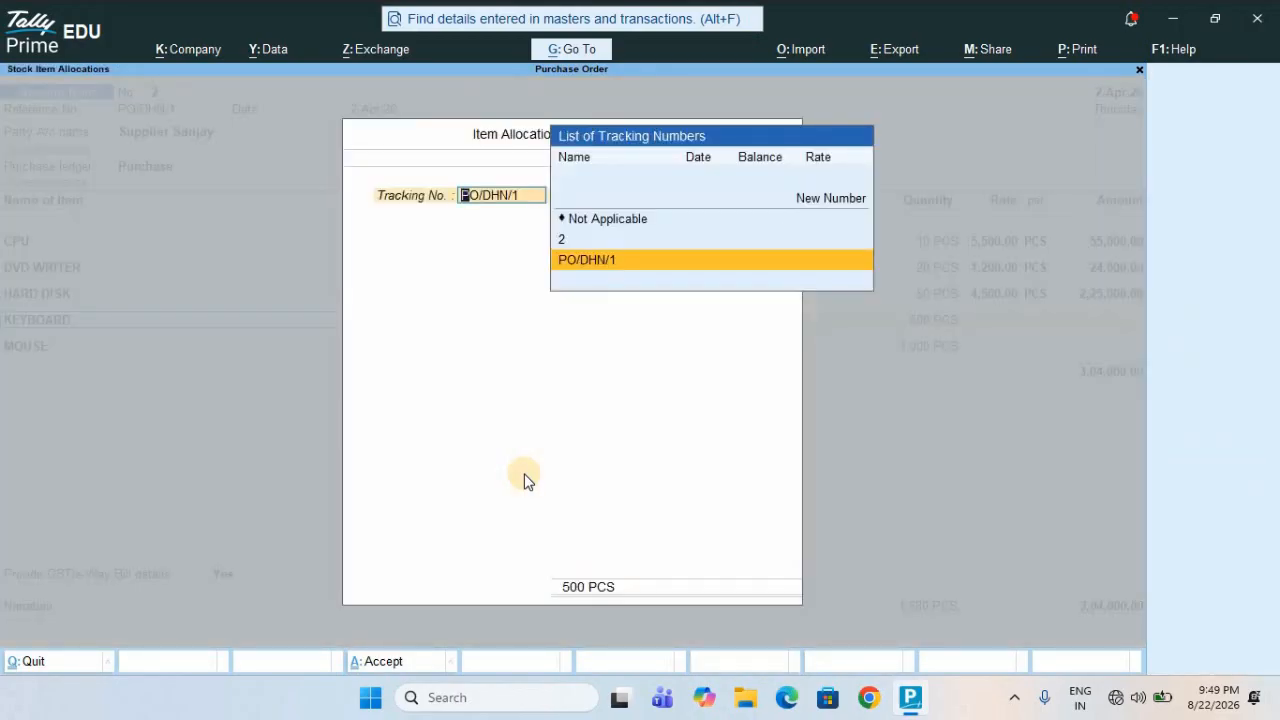
key(Up)
key(Up)
key(Up)
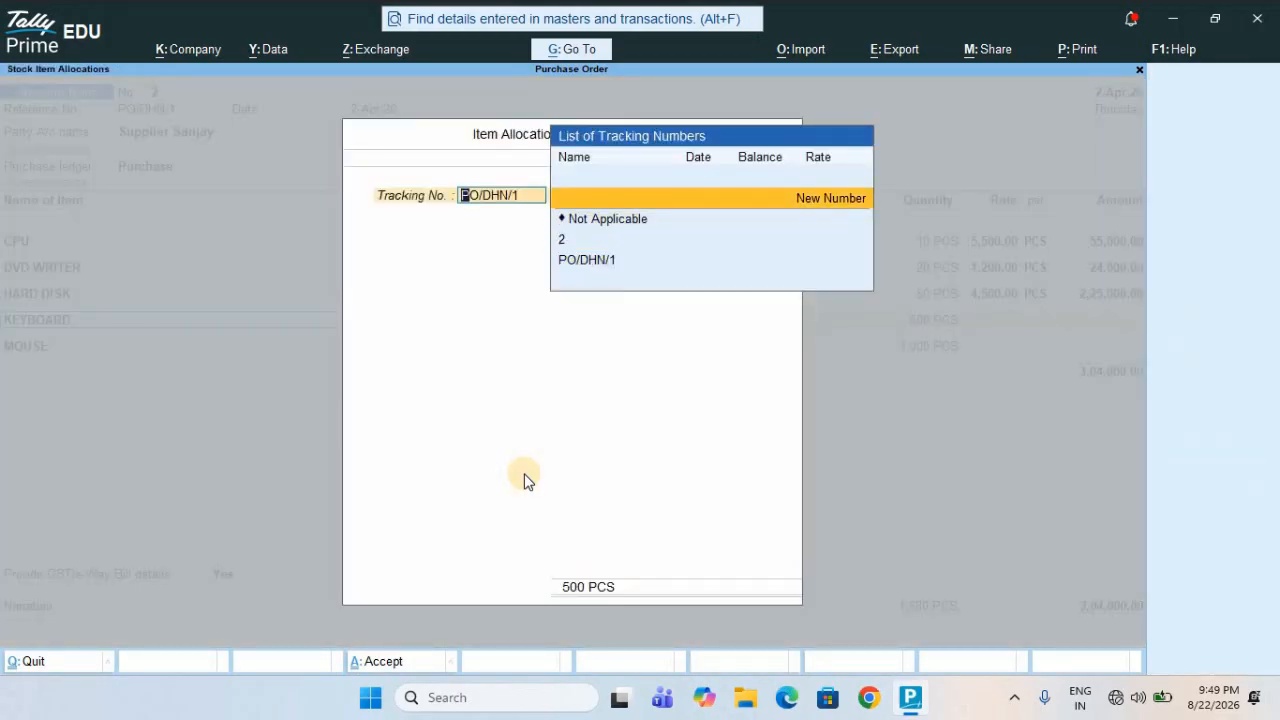
key(Return)
text(T4)
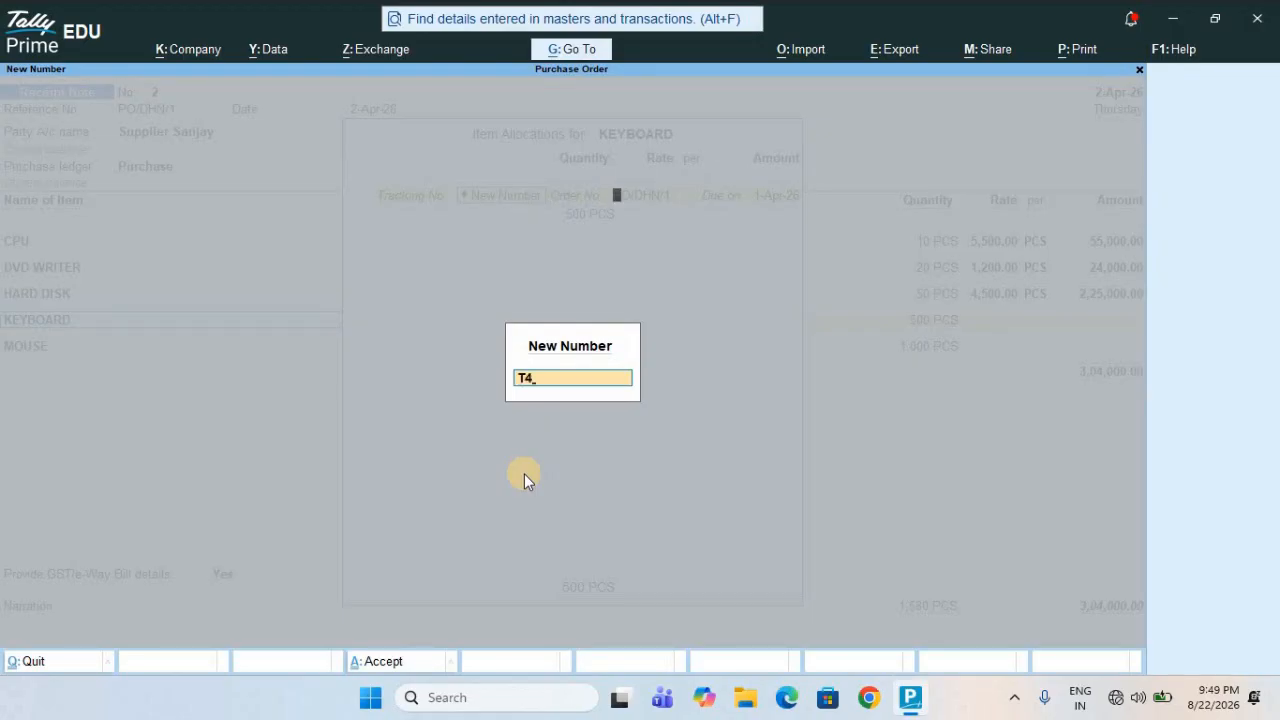
key(Return)
- Keep 500 PCS for KEYBOARD at a rate of 250 per PCS, complete its allocation and open the MOUSE item's allocation
key(Return)
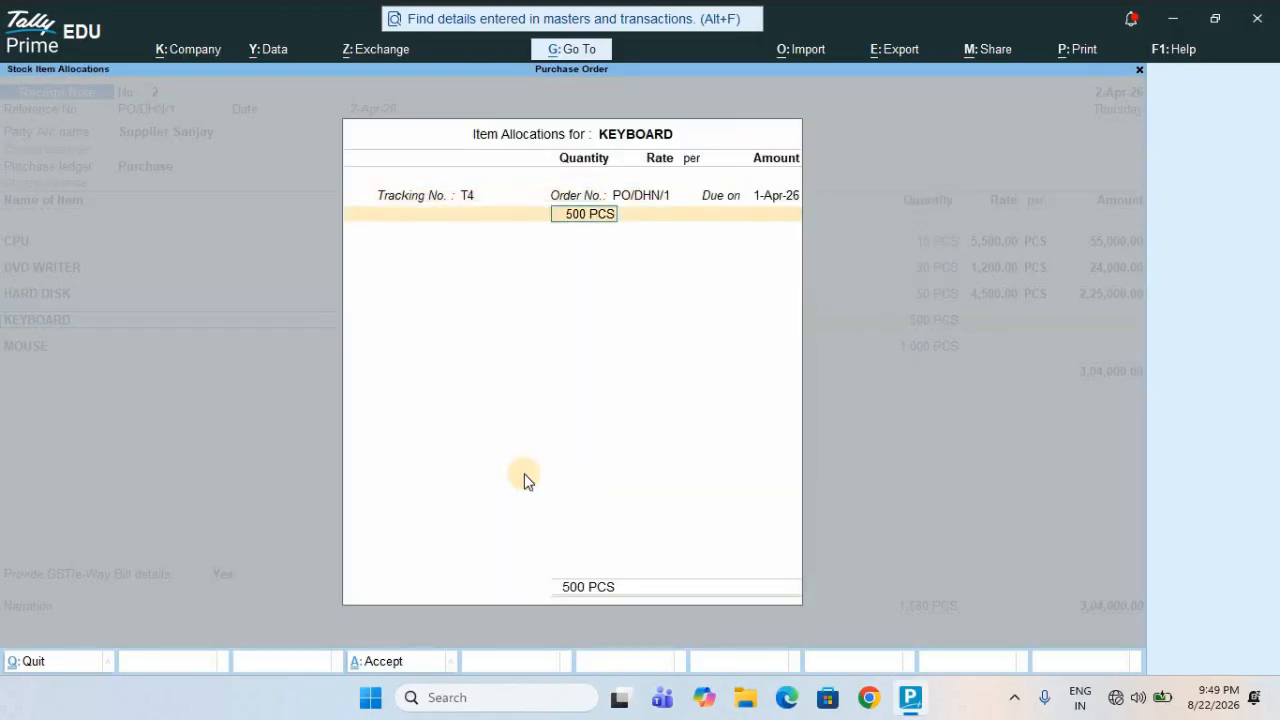
key(Return)
text(250)
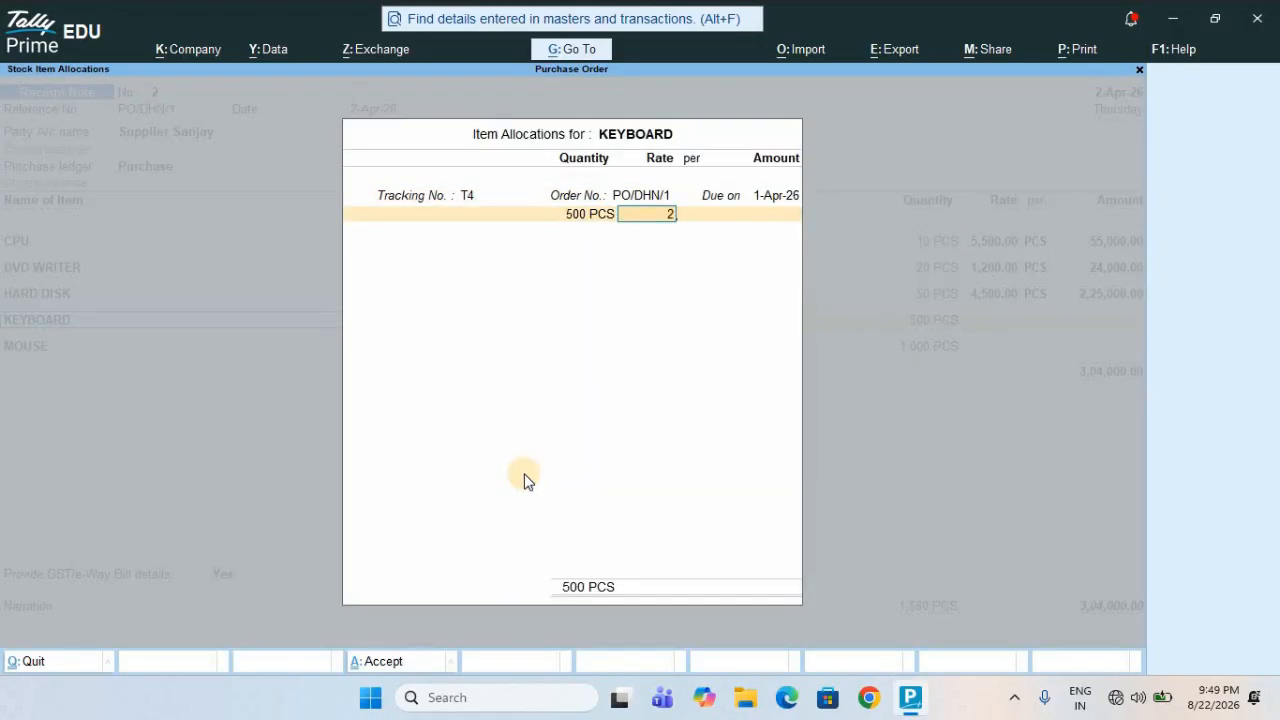
key(Return)
key(Return)
key(Return)
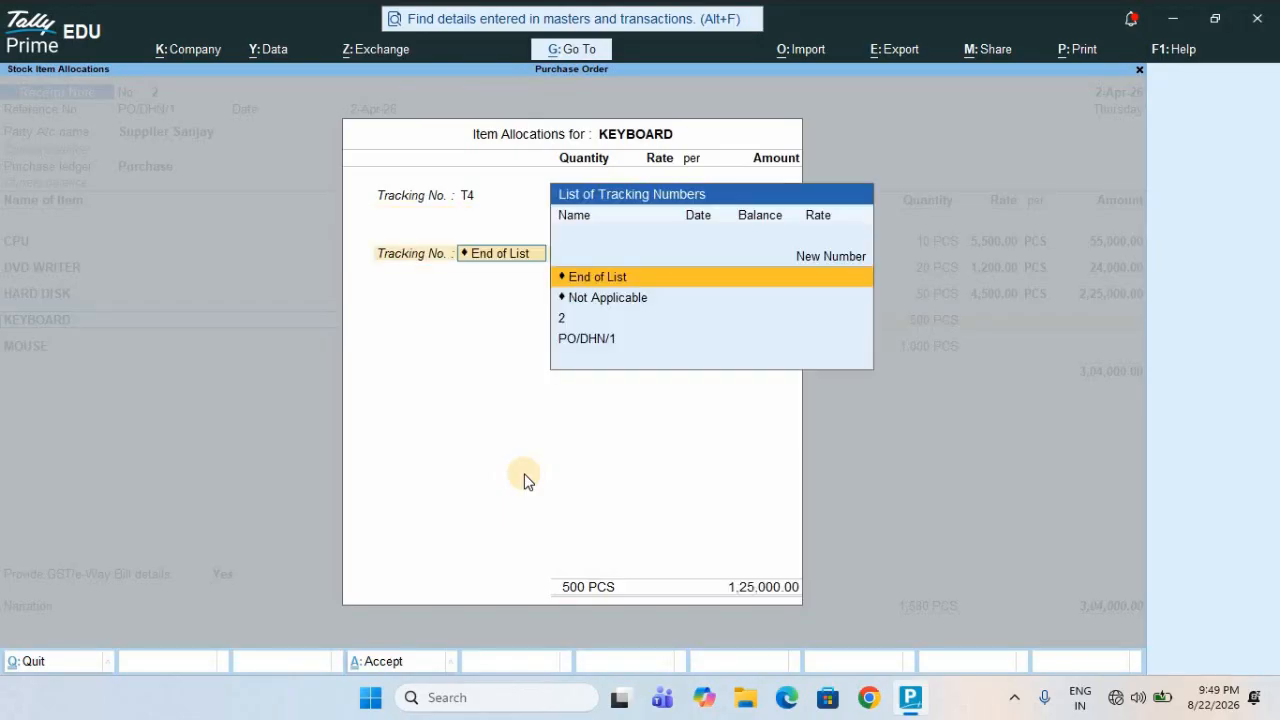
key(Return)
key(Return)
key(Return)
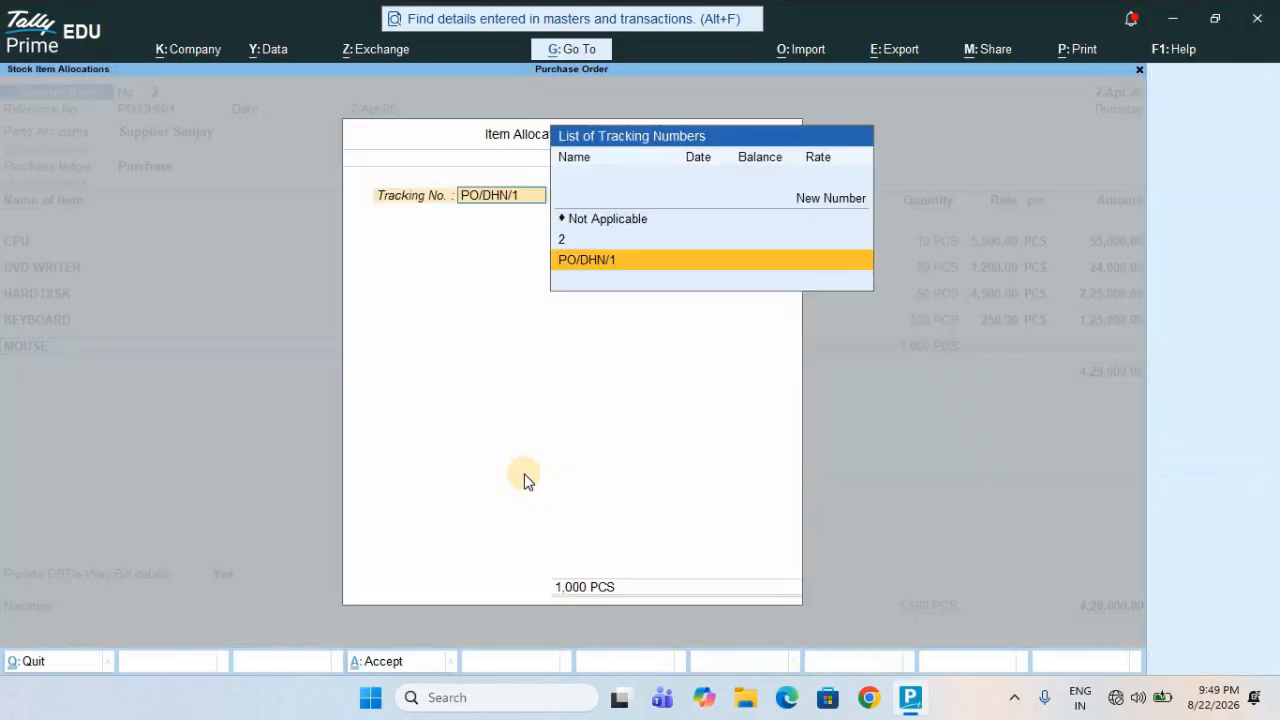
- Assign the new tracking number T5 to the MOUSE item and keep its linked order
key(Up)
key(Up)
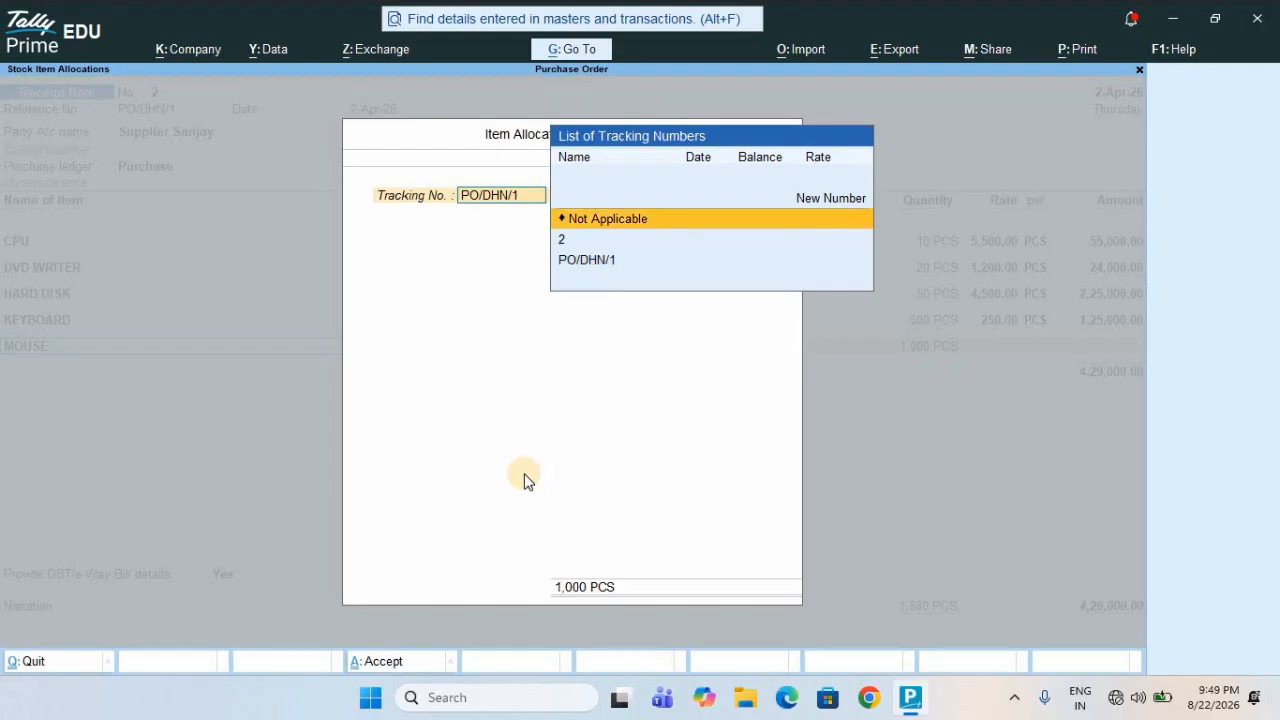
key(Up)
key(Return)
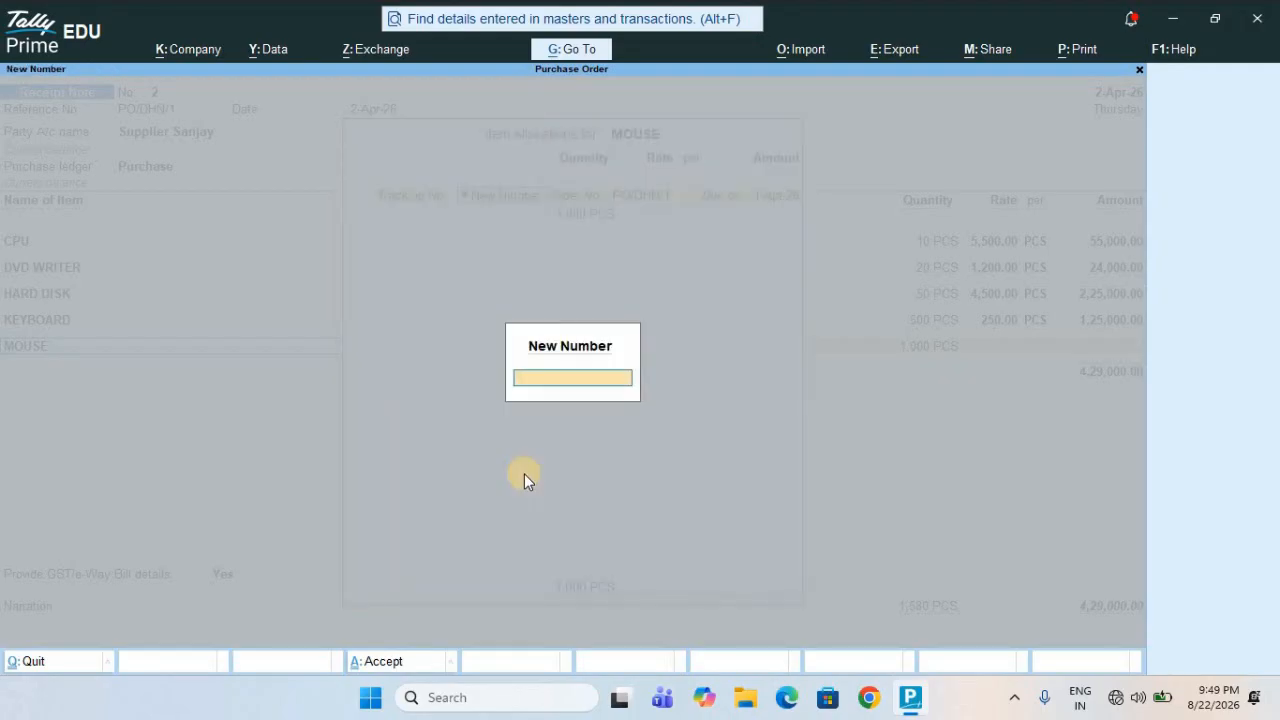
text(T5)
key(Return)
key(Return)
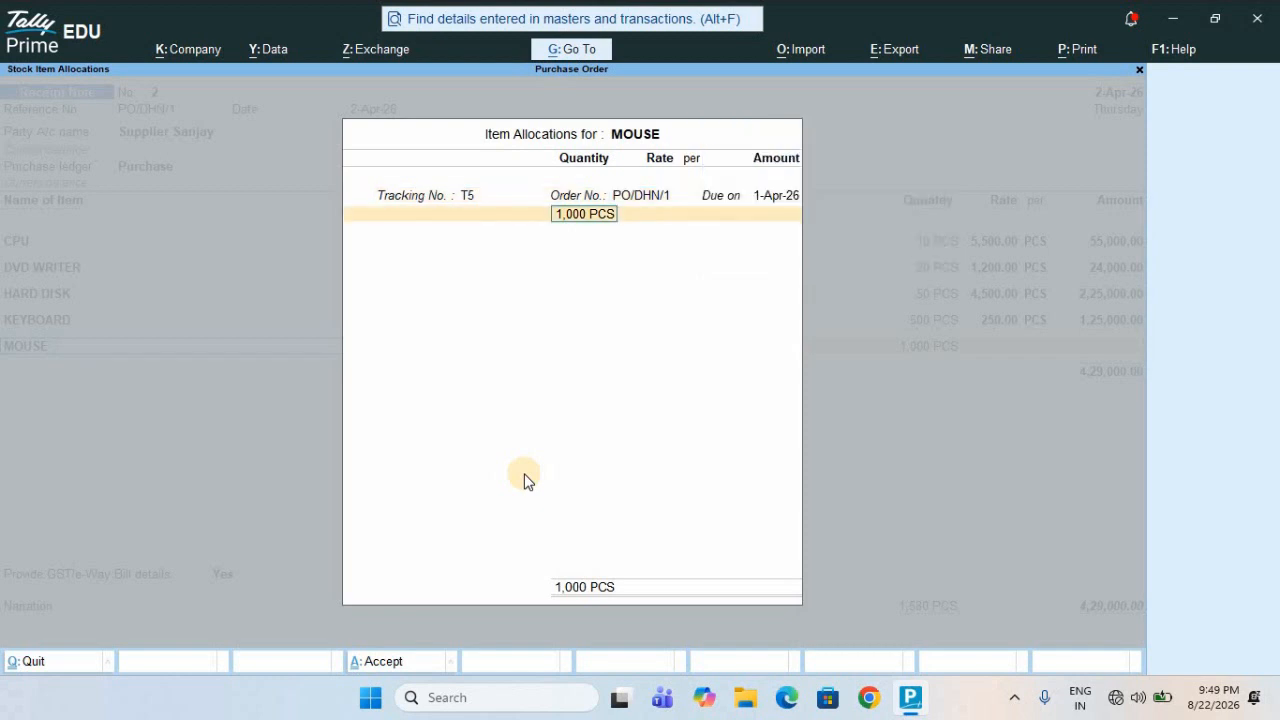
- Keep 1,000 PCS for MOUSE, set its rate to 125 per PCS and complete the item list
key(Return)
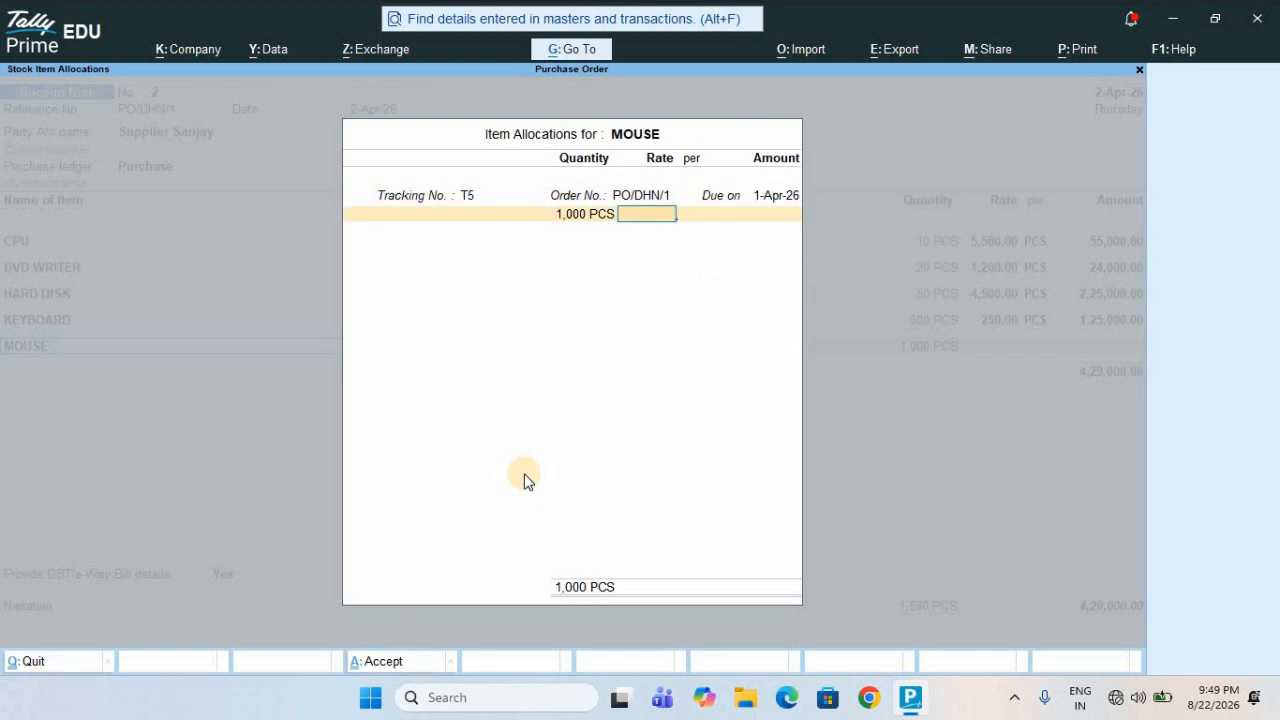
text(1,2)
text(5)
key(Return)
key(Return)
key(Return)
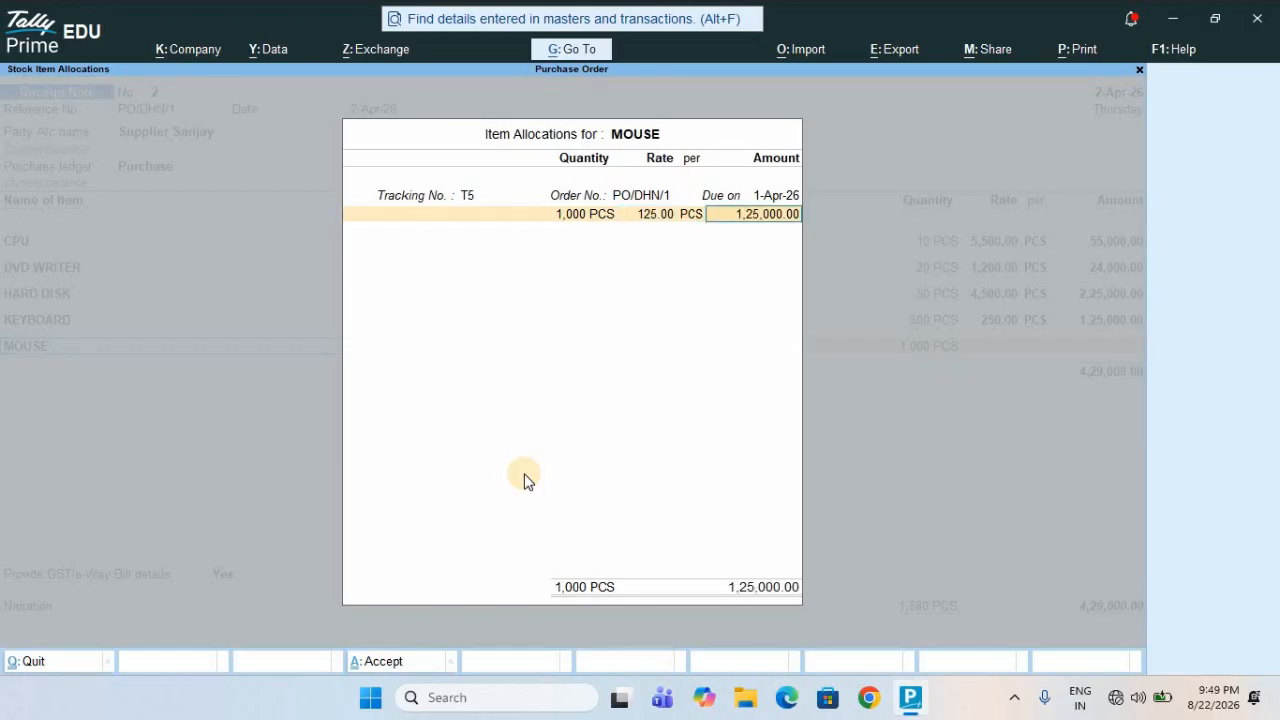
key(Return)
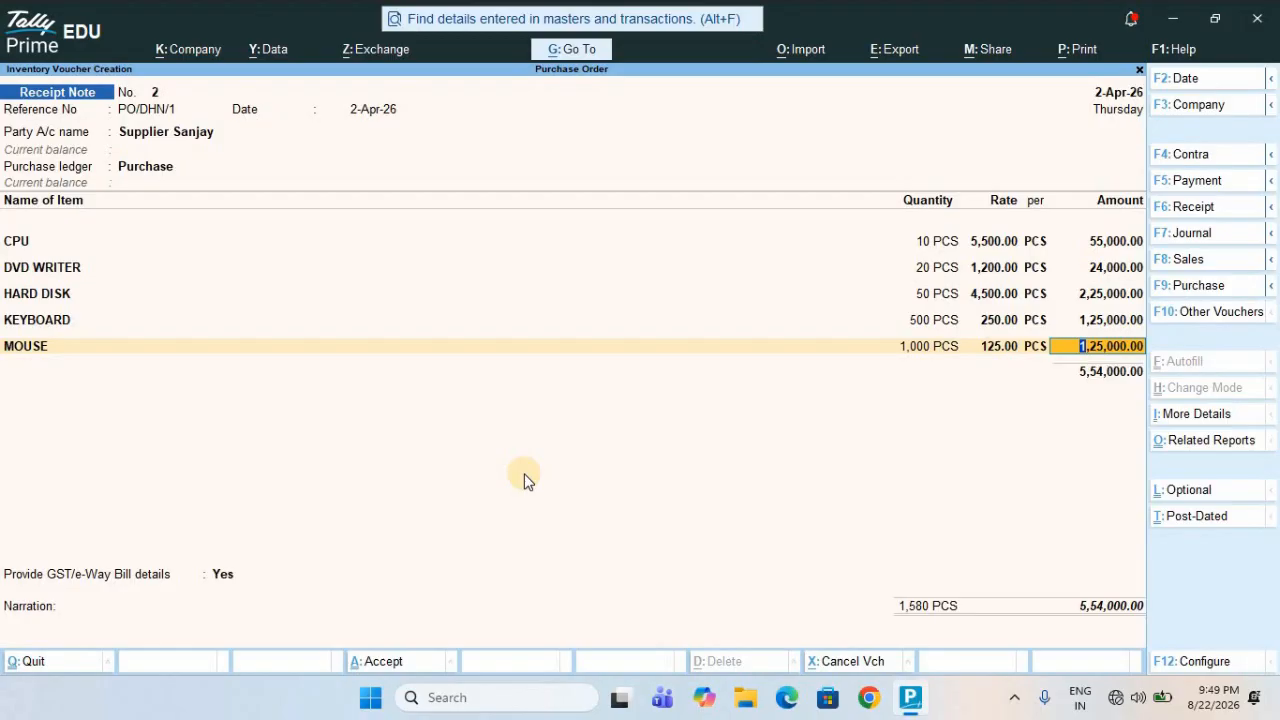
key(Return)
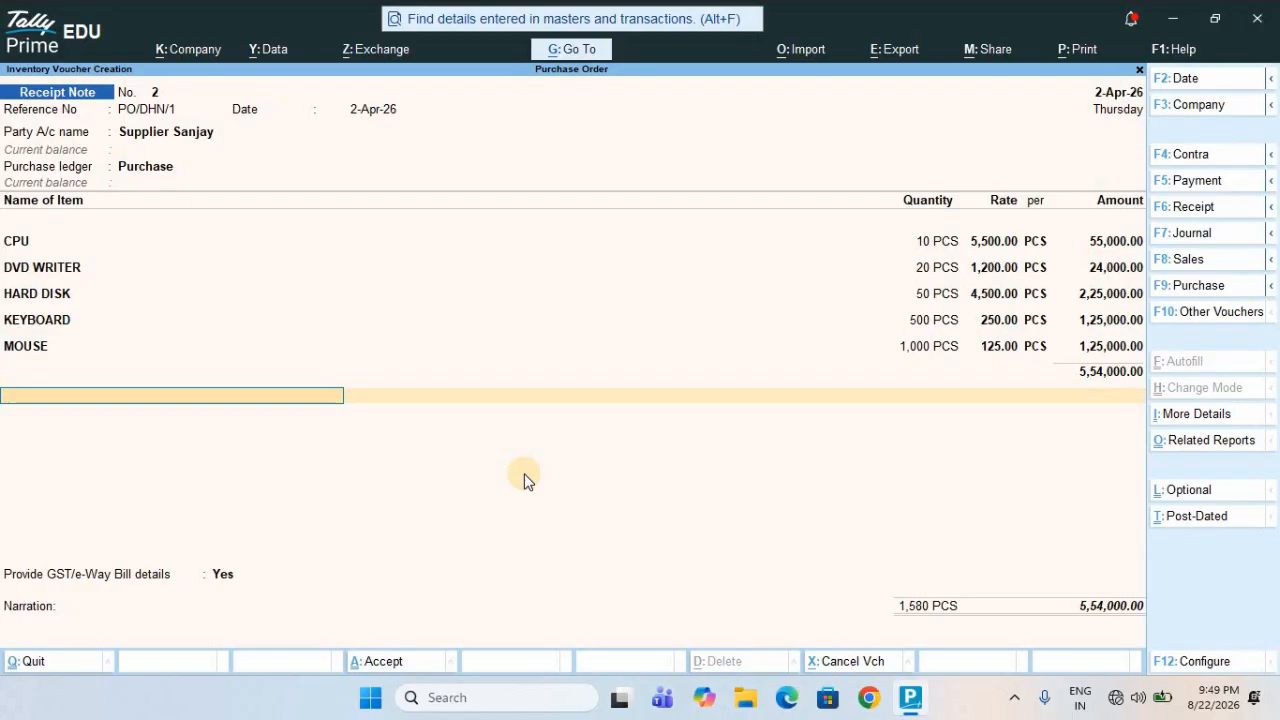
- Add the INPUT CGST and INPUT SGST ledgers below the items, keeping their calculated amounts, and finish the ledger list
text(INP)
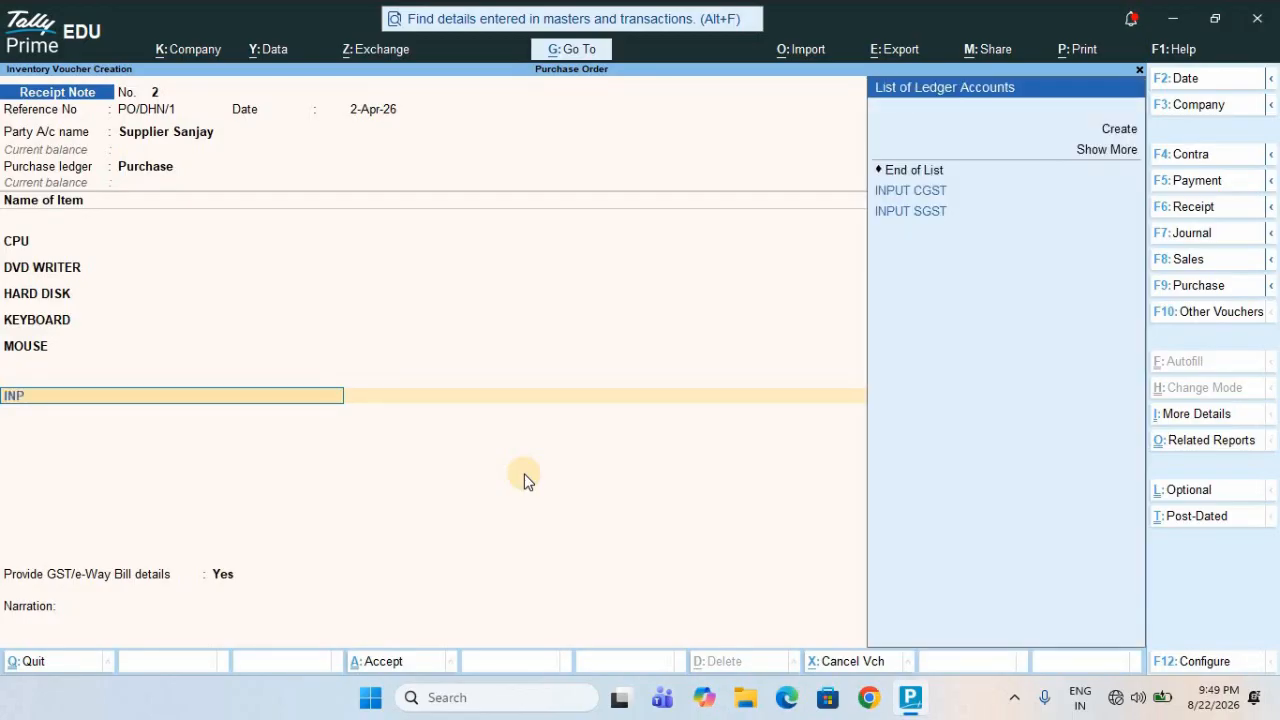
key(Down)
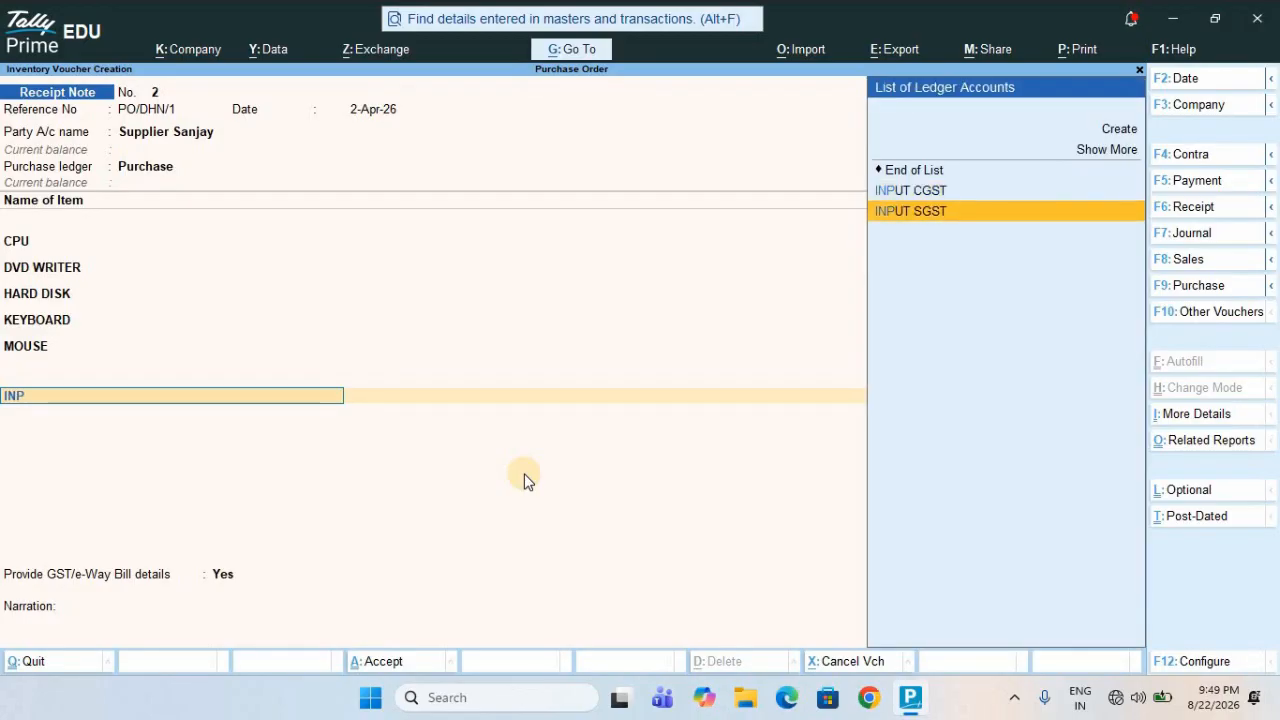
key(Up)
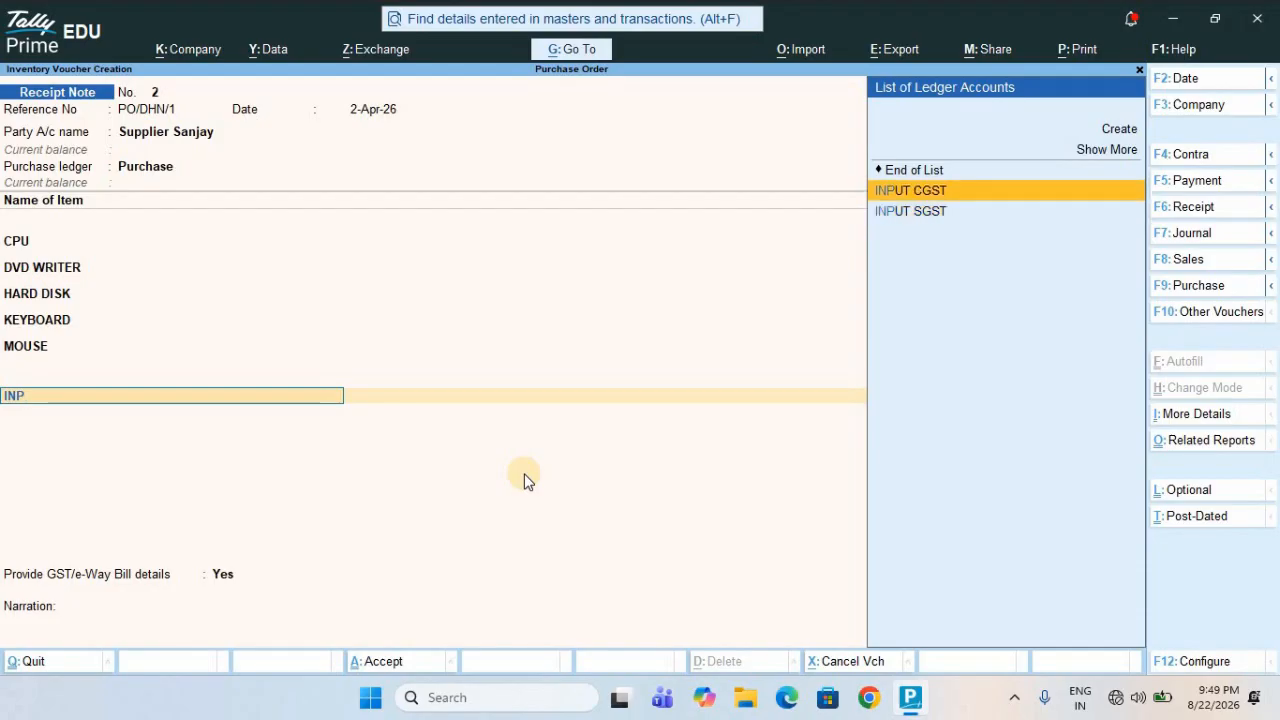
key(Return)
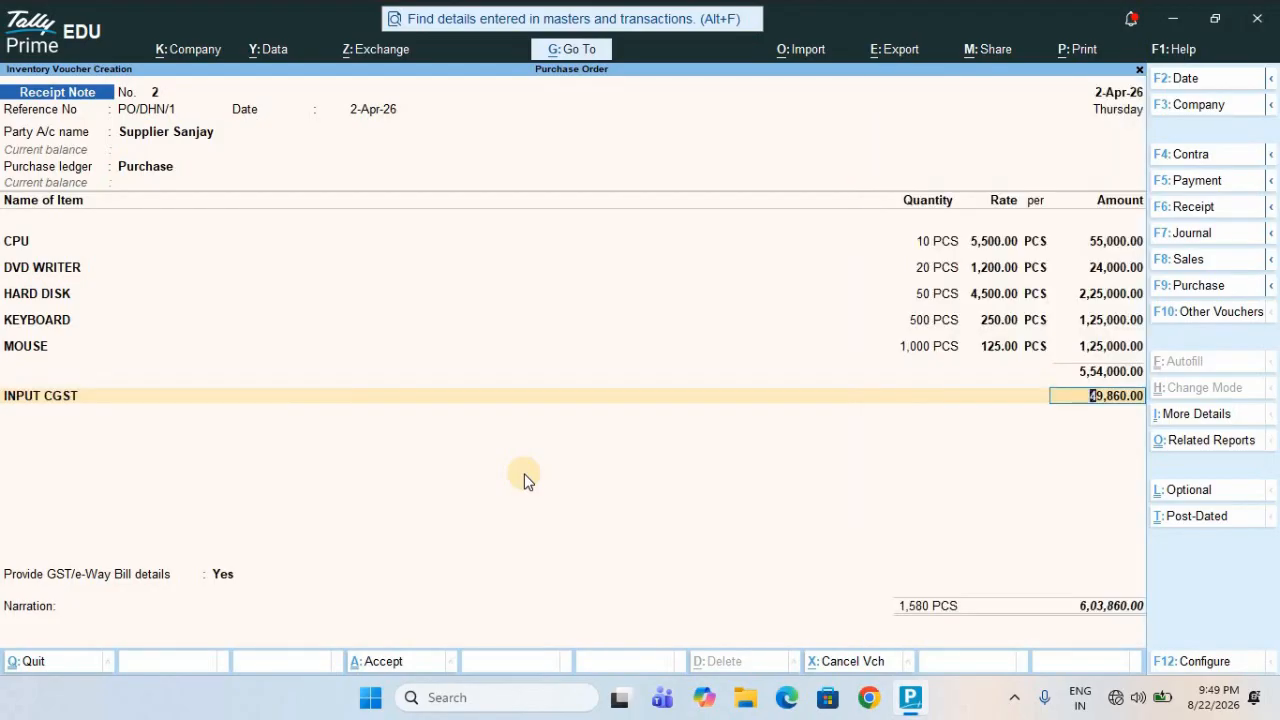
key(Return)
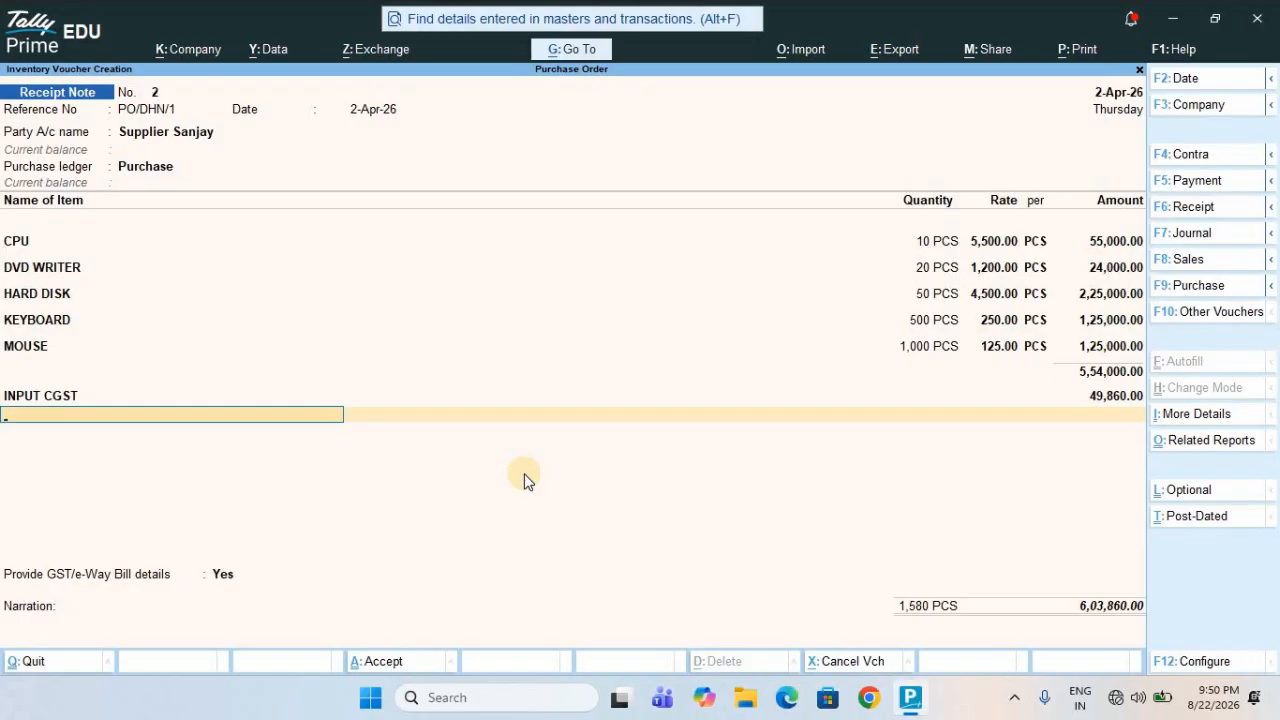
text(S)
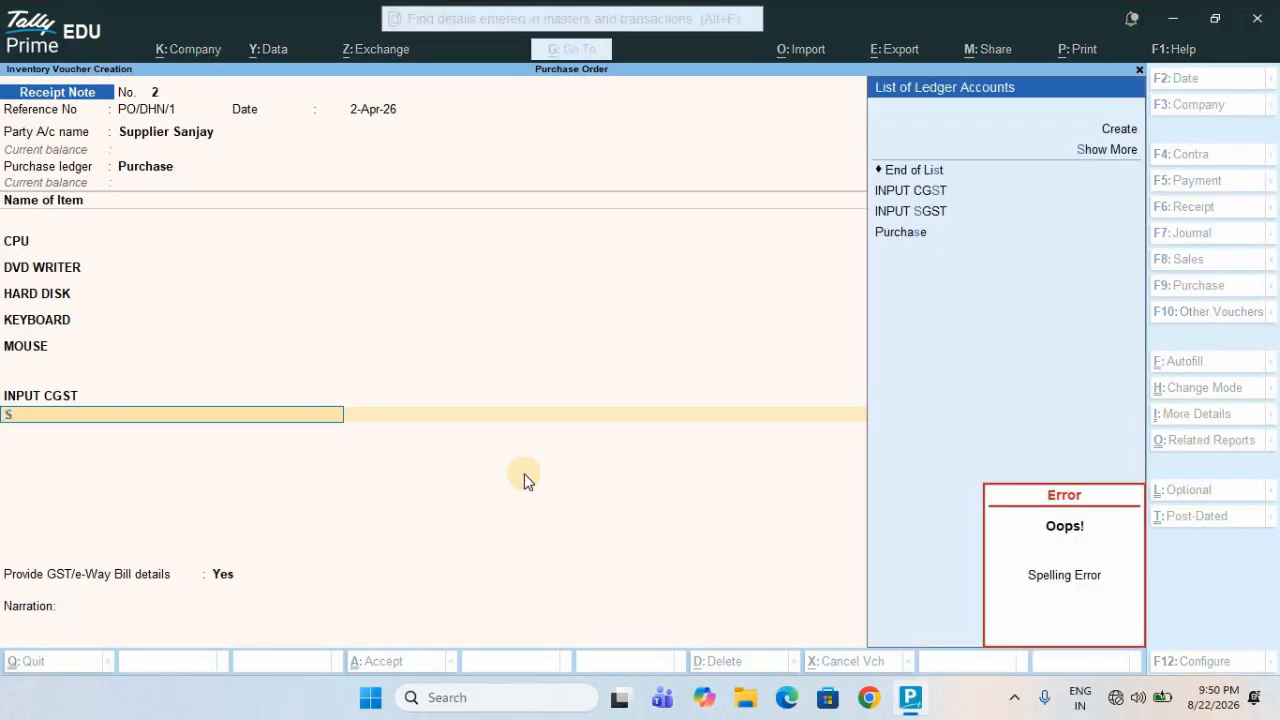
key(Return)
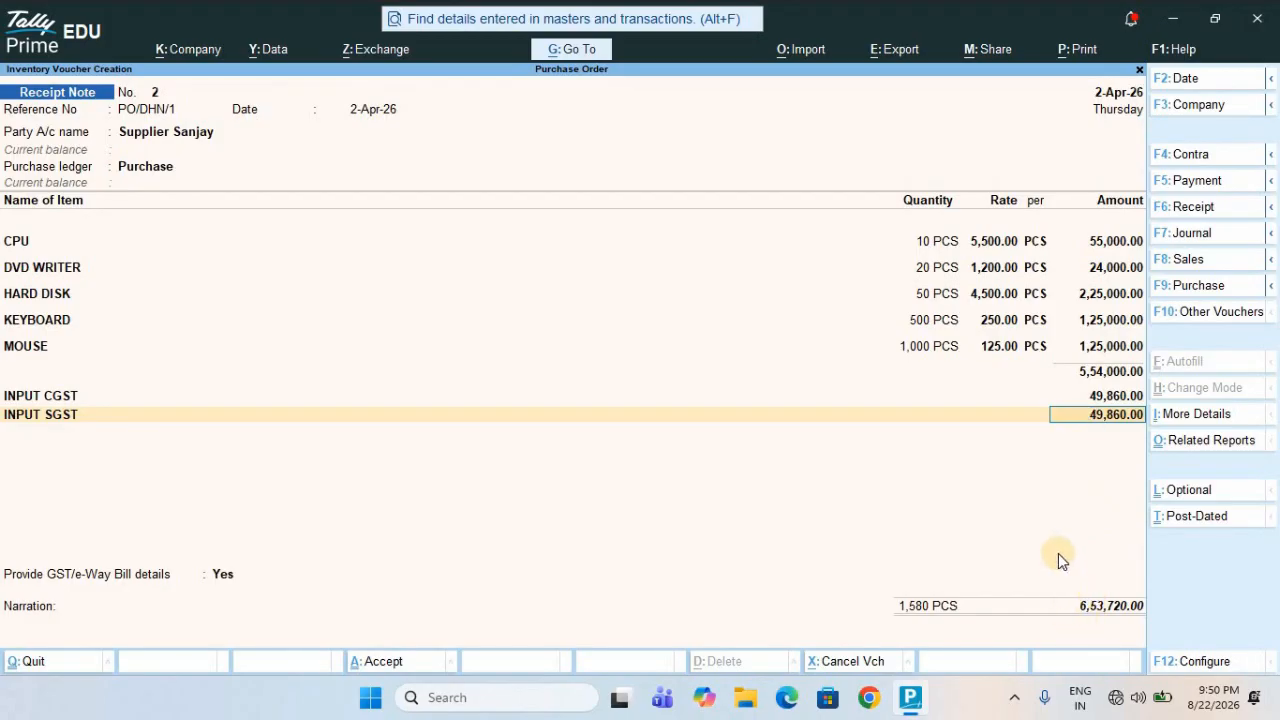
key(Return)
key(Return)
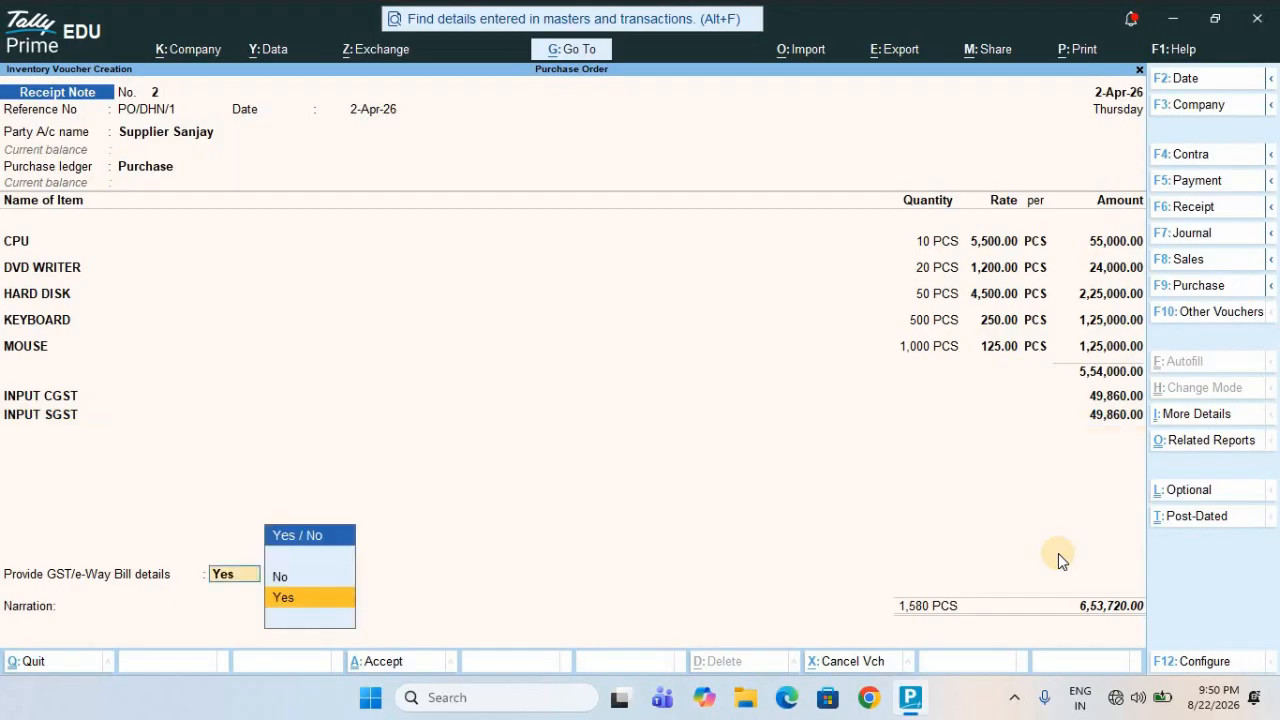
- Set Provide GST/e-Way Bill details to No, leave the narration blank and save the receipt note
key(Up)
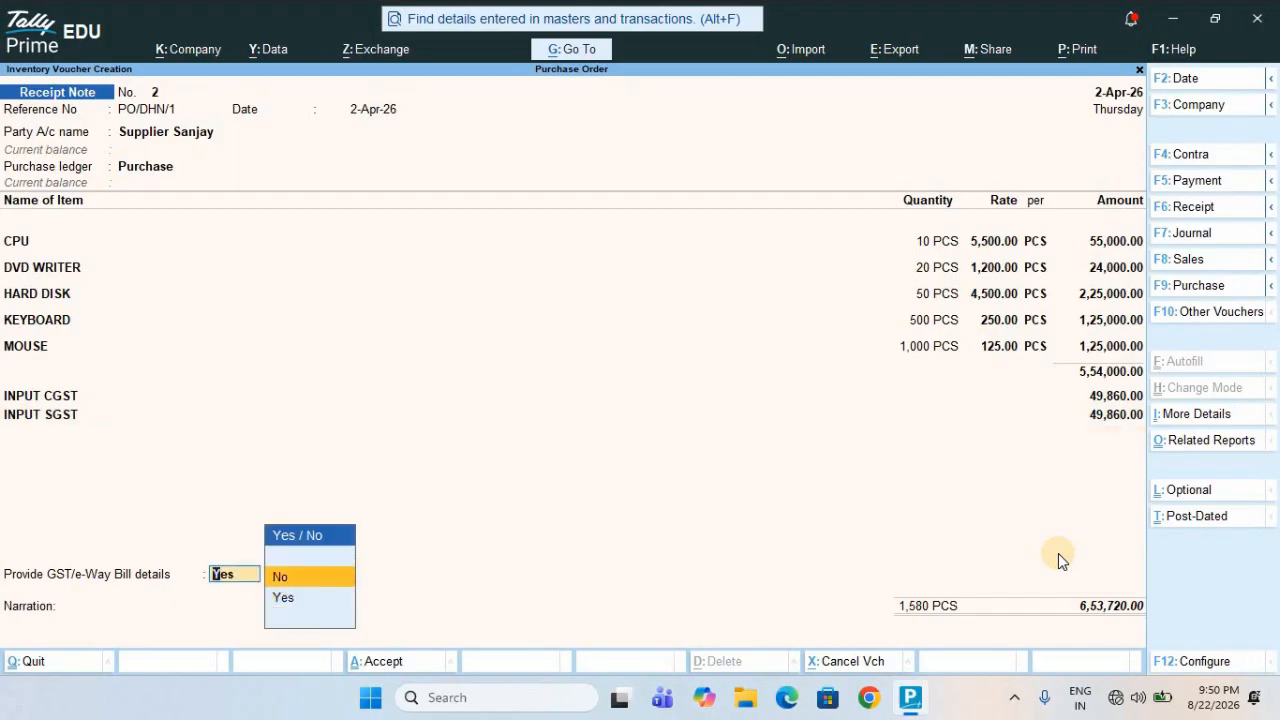
key(Return)
key(Return)
key(Return)
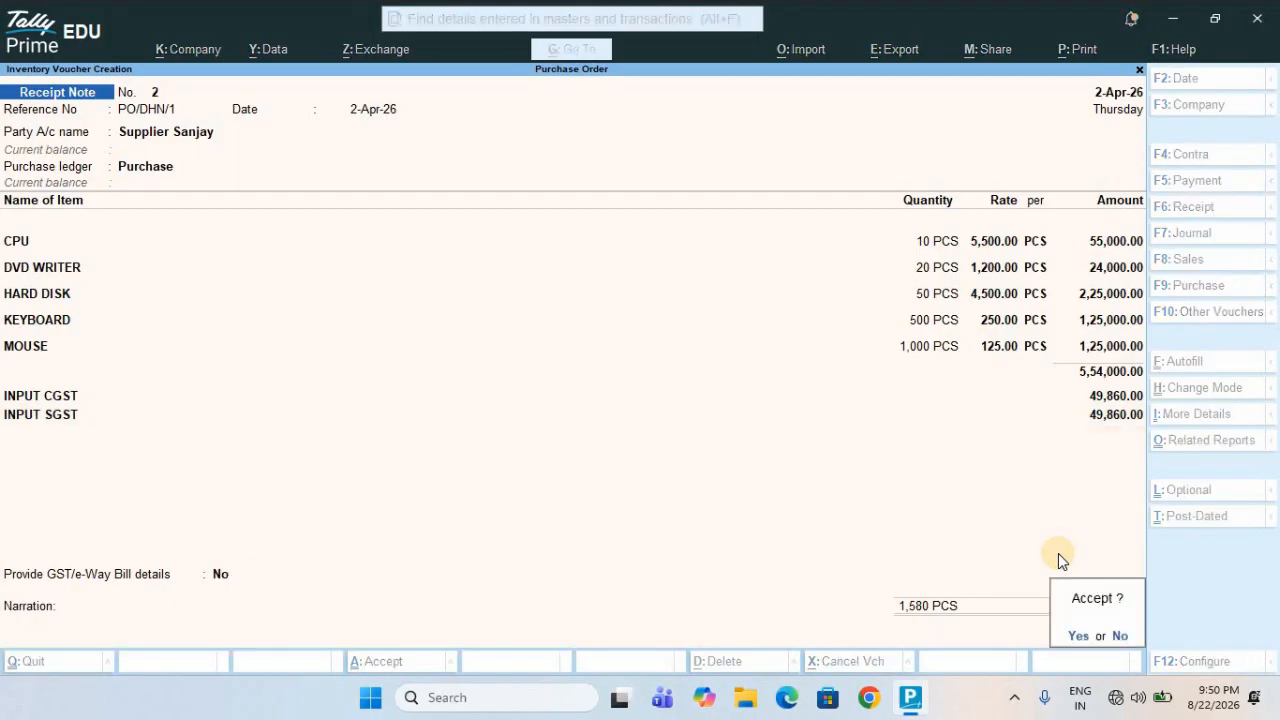
key(Return)
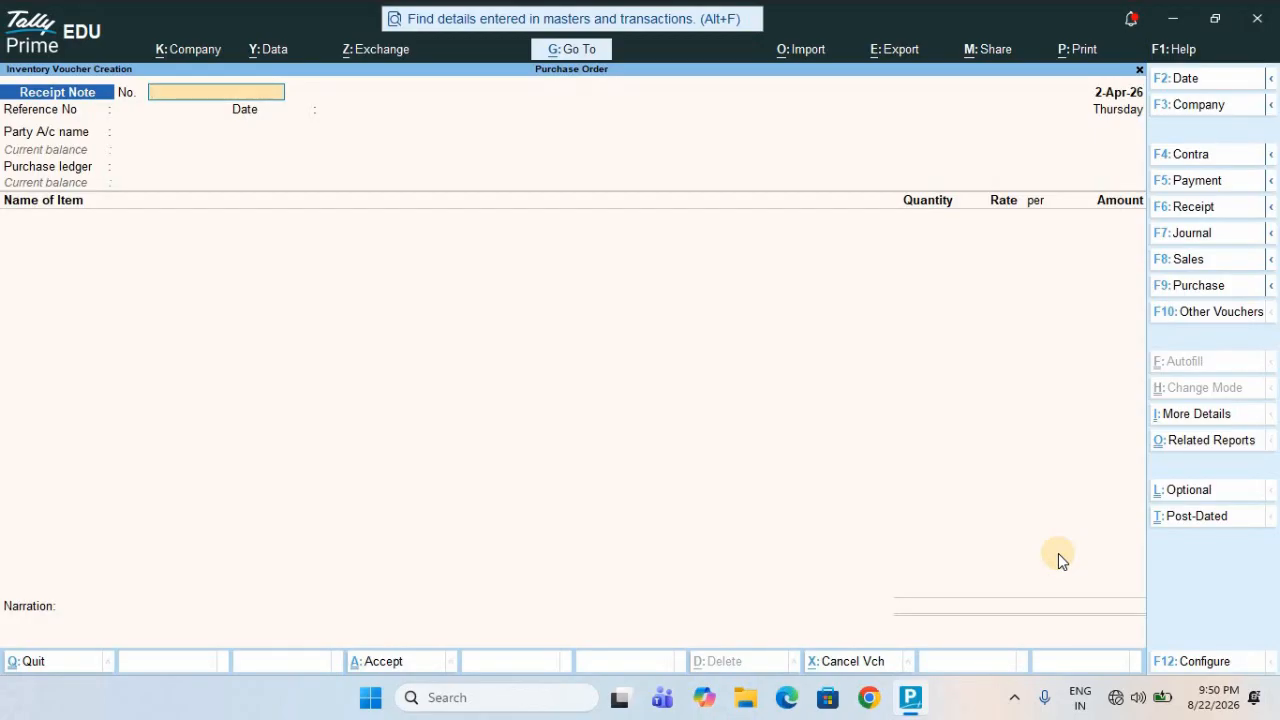
- Leave receipt note entry, review the tracked items in the Purchase Bills Pending report and return to the Gateway of Tally
key(Escape)
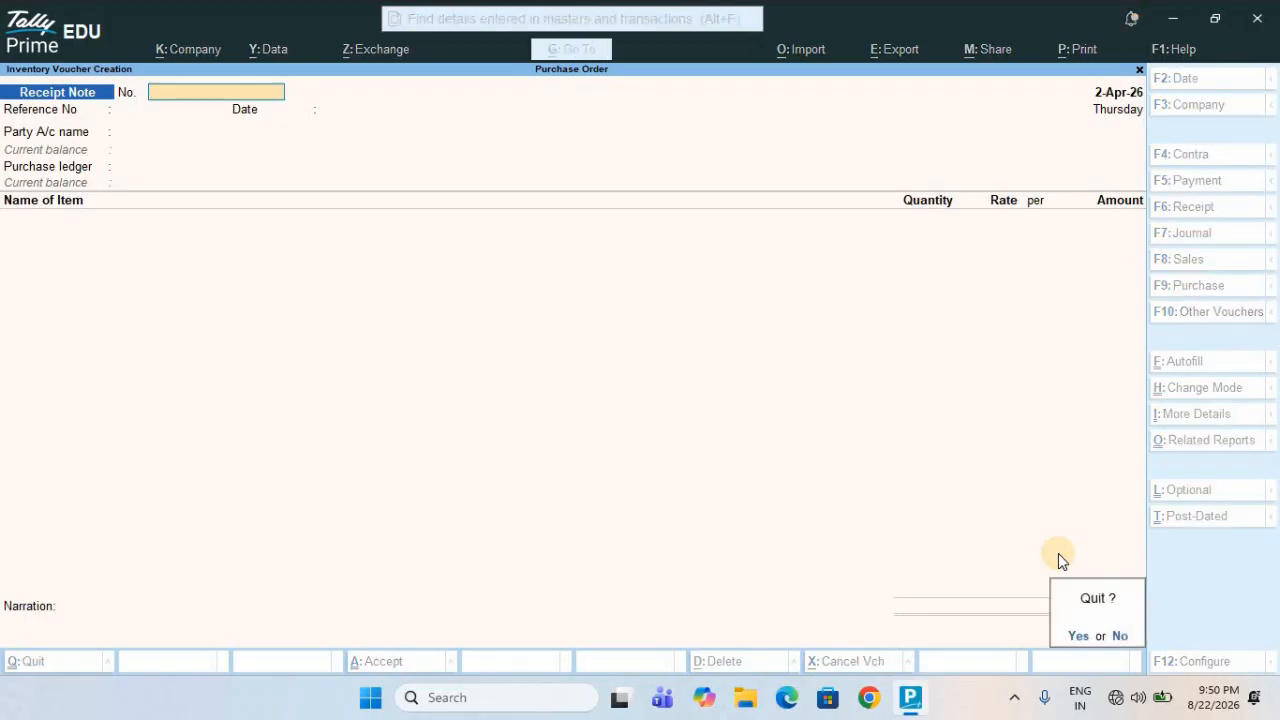
key(n)
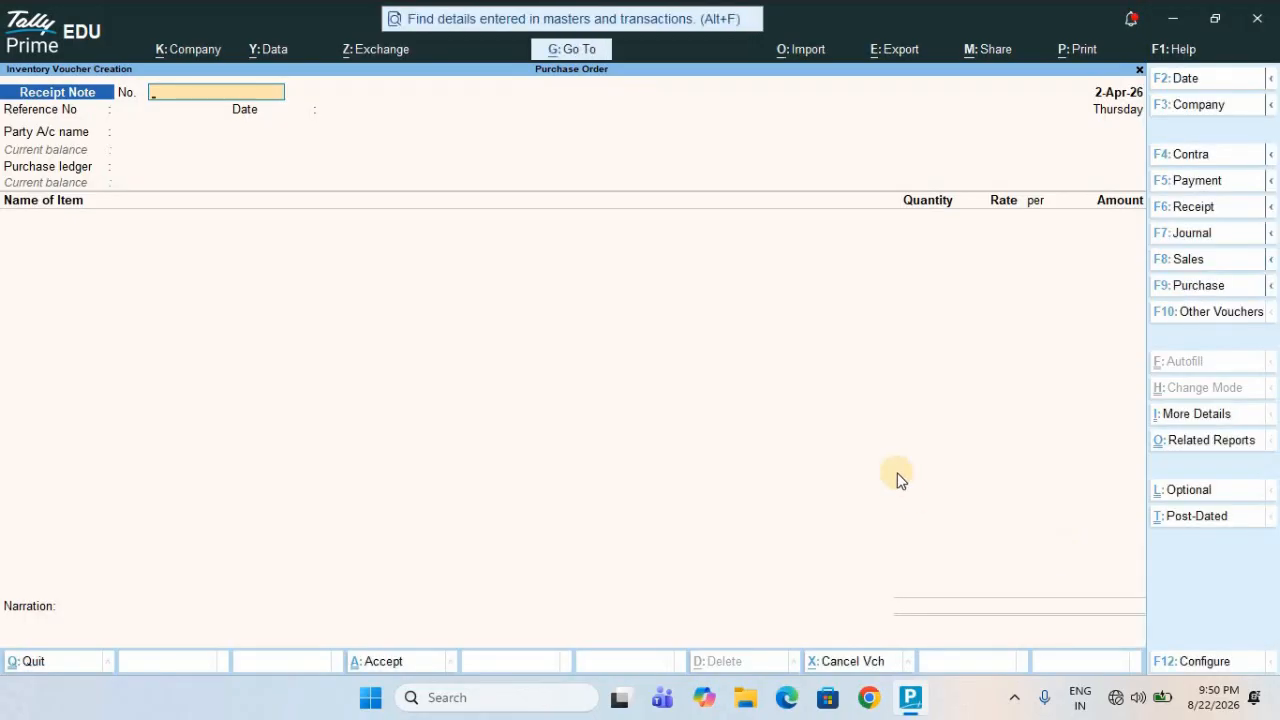
key(Escape)
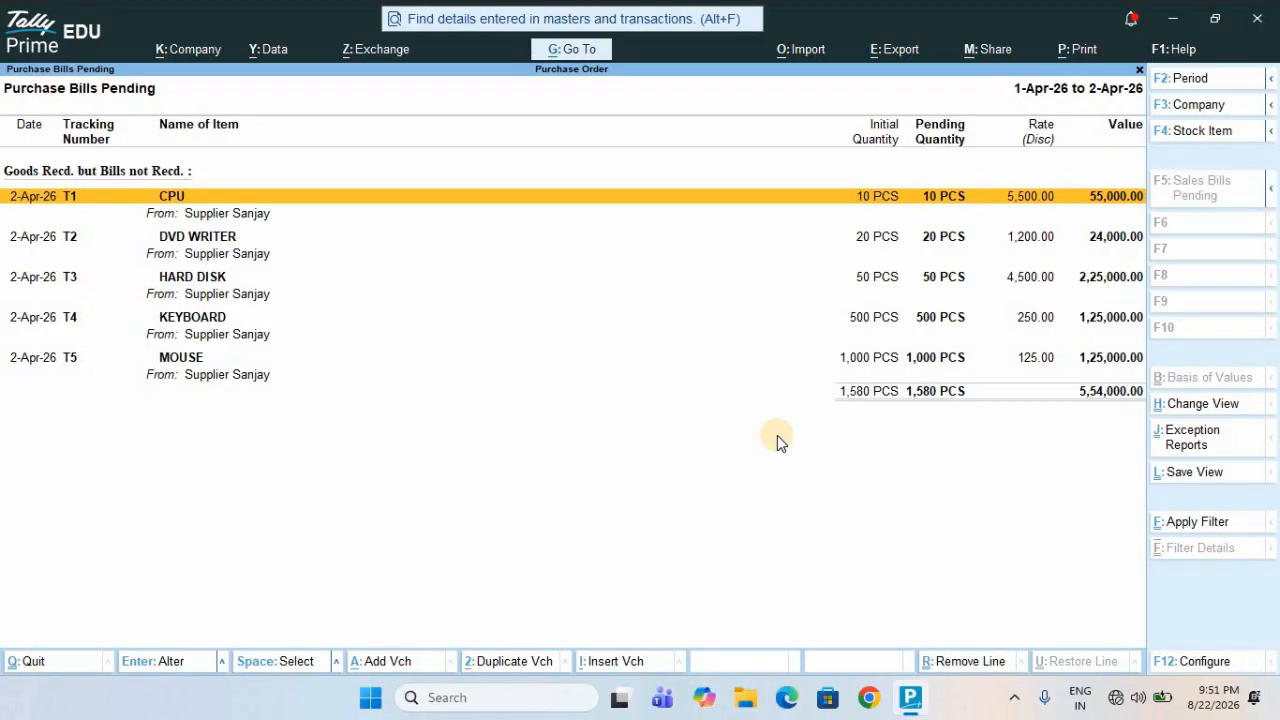
key(Escape)
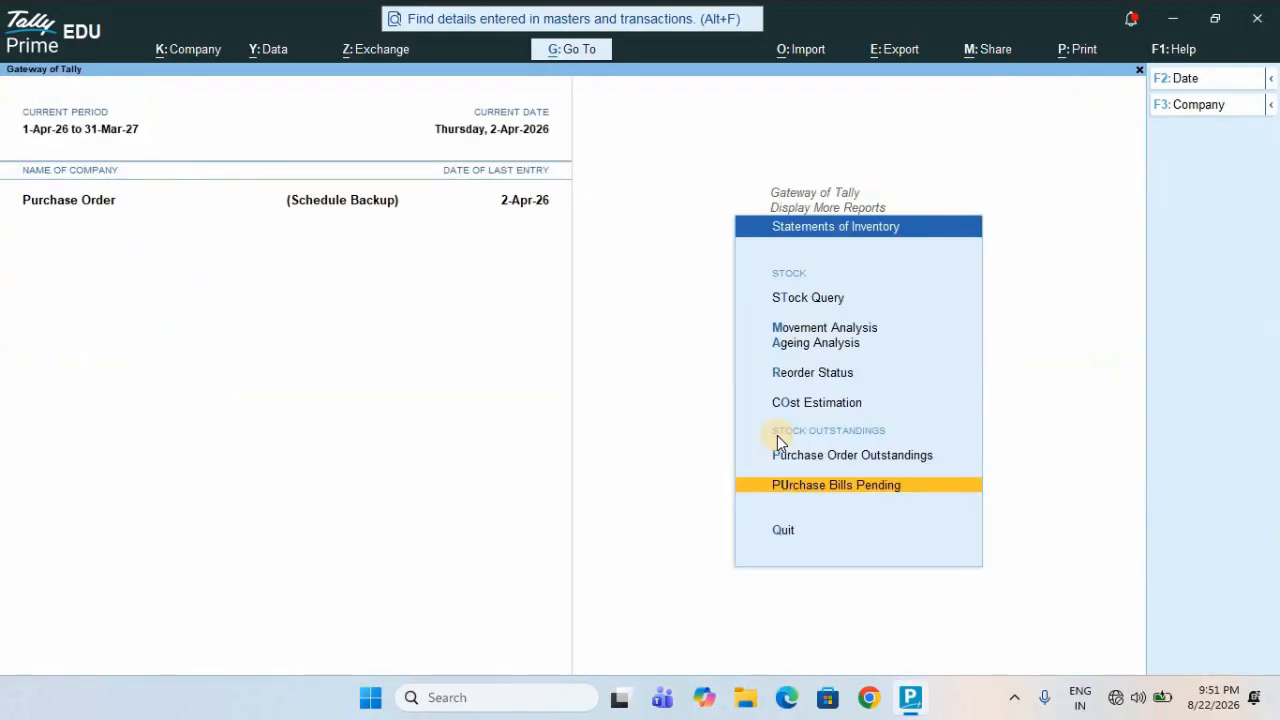
key(Escape)
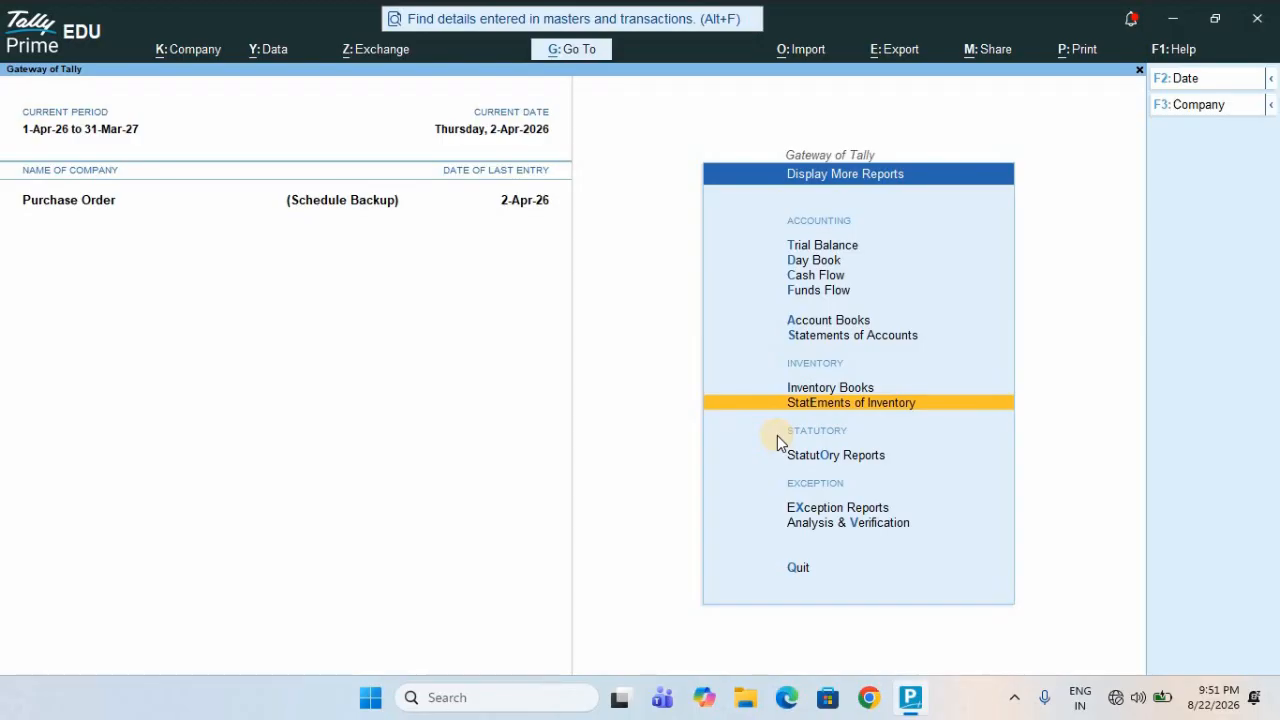
key(Escape)
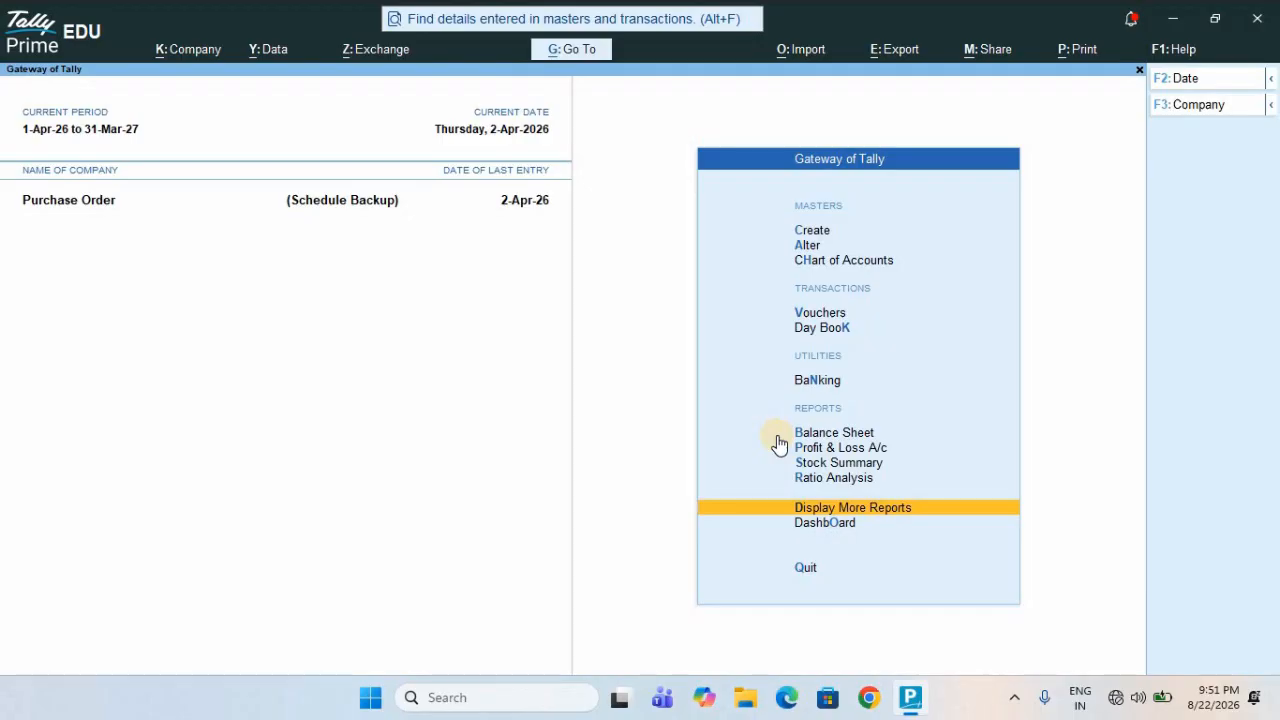
- Start a Rejections Out voucher, select the supplier as its ledger account and keep the filled-in supplier details
key(alt+F9)
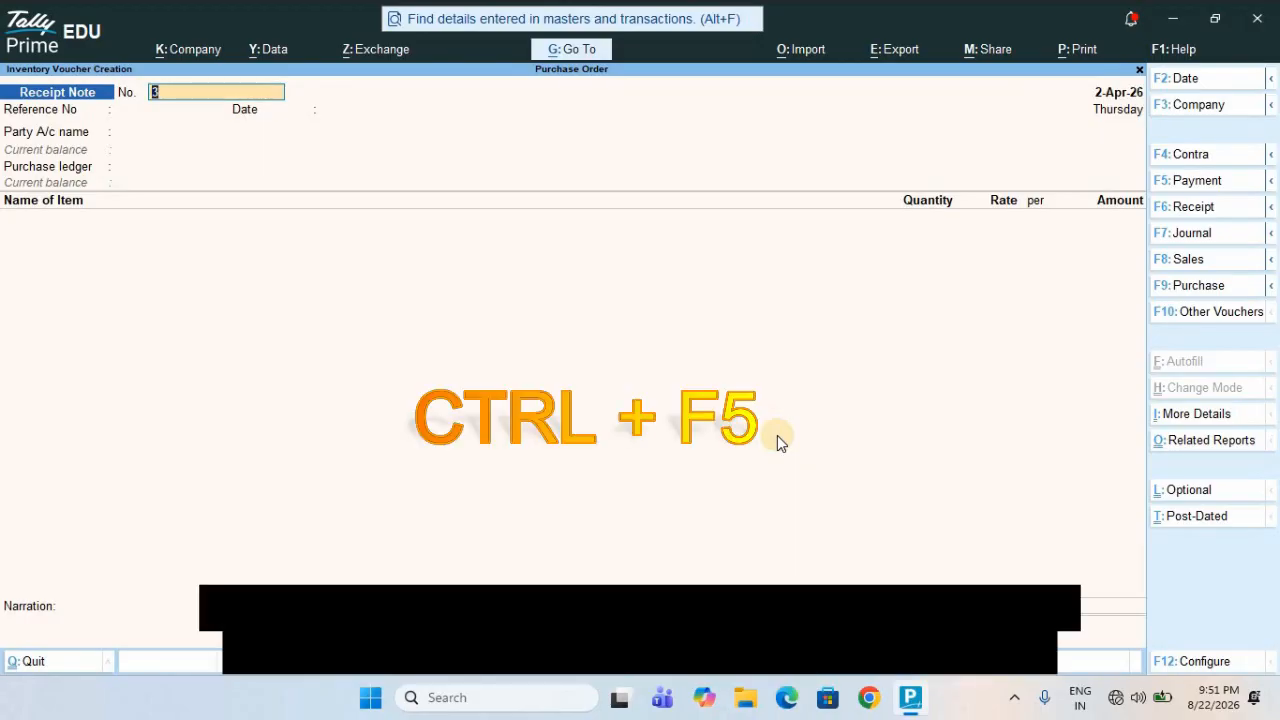
key(ctrl+F5)
key(ctrl+F5)
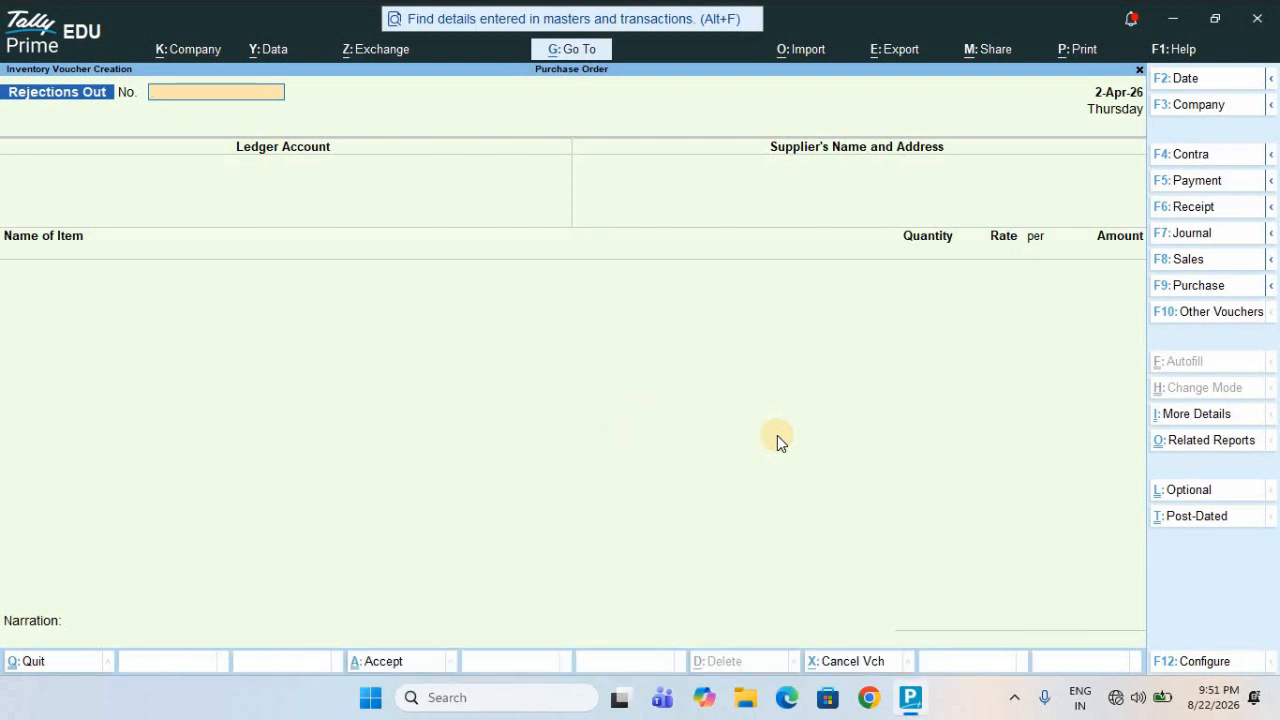
key(Return)
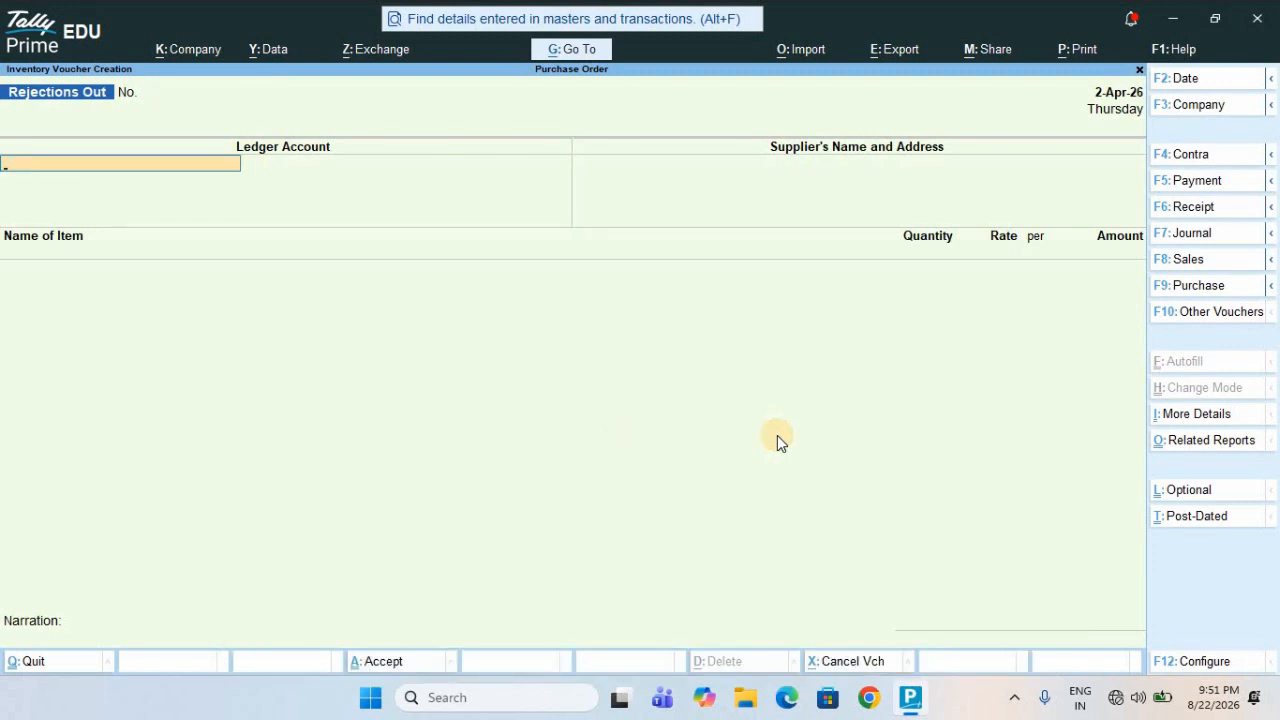
text(S)
key(Return)
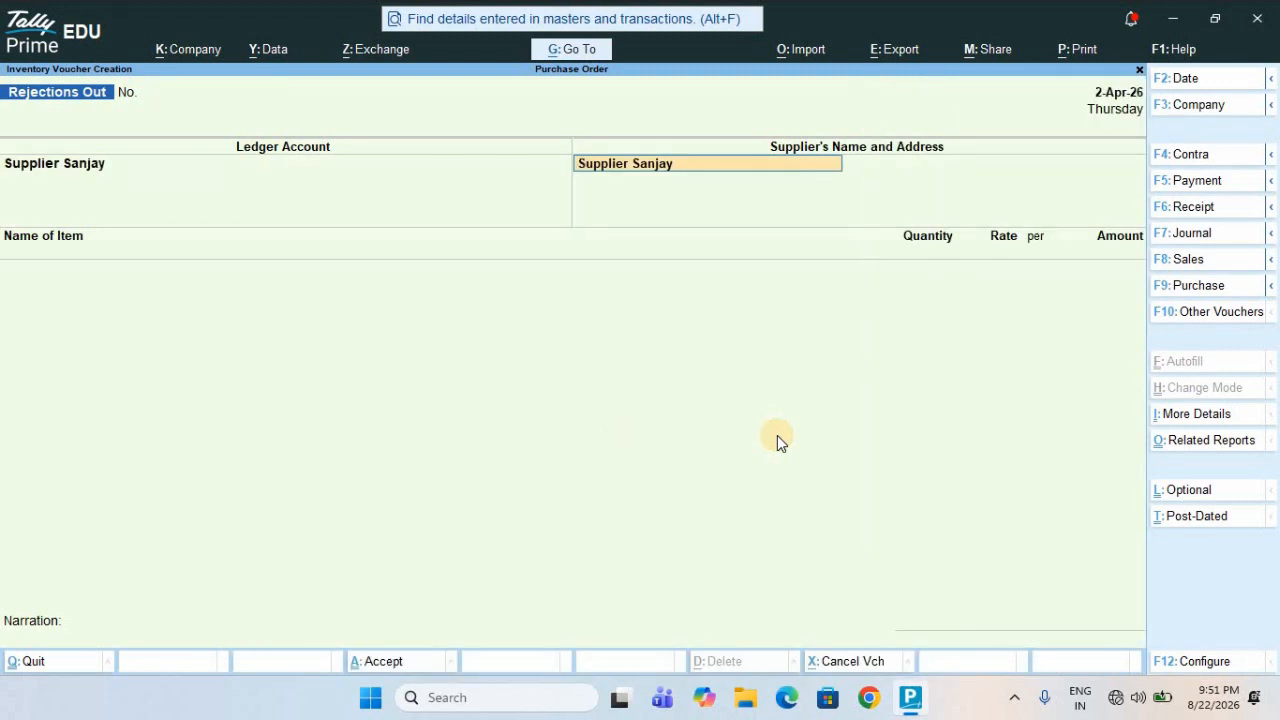
key(Return)
key(Return)
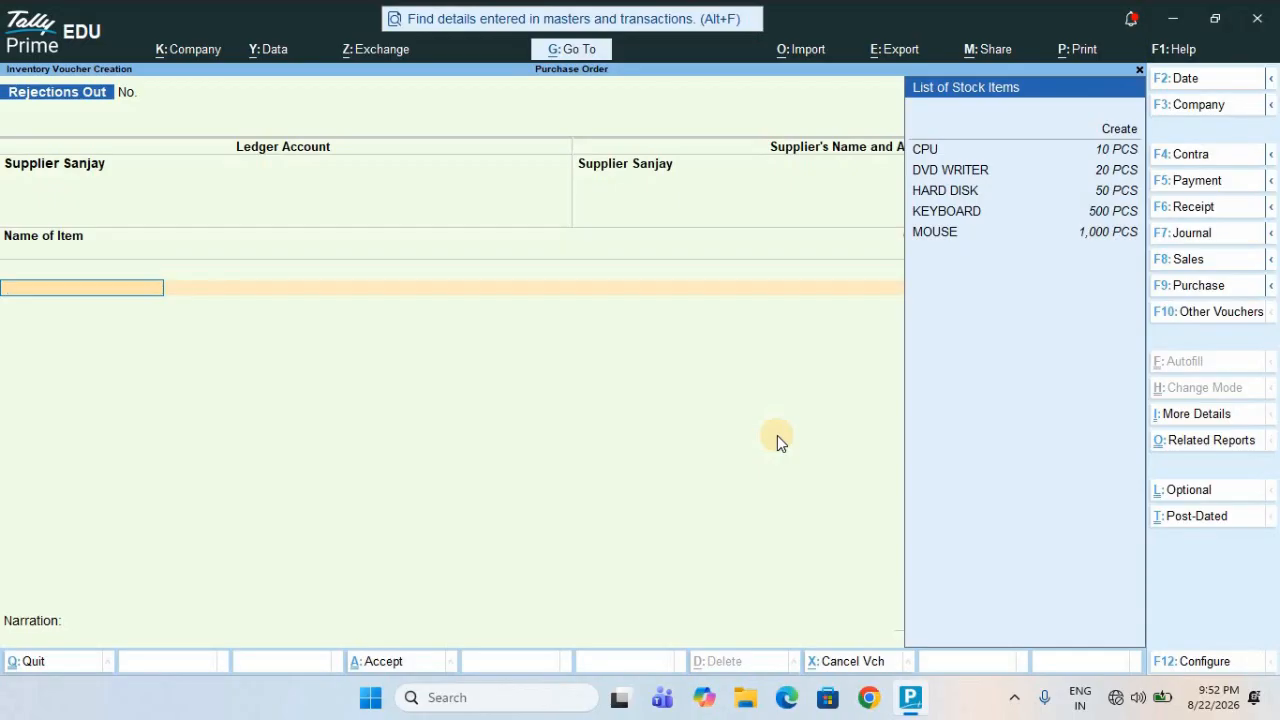
- Add the CPU item to the rejection voucher and link it to tracking number T1
key(Down)
key(Return)
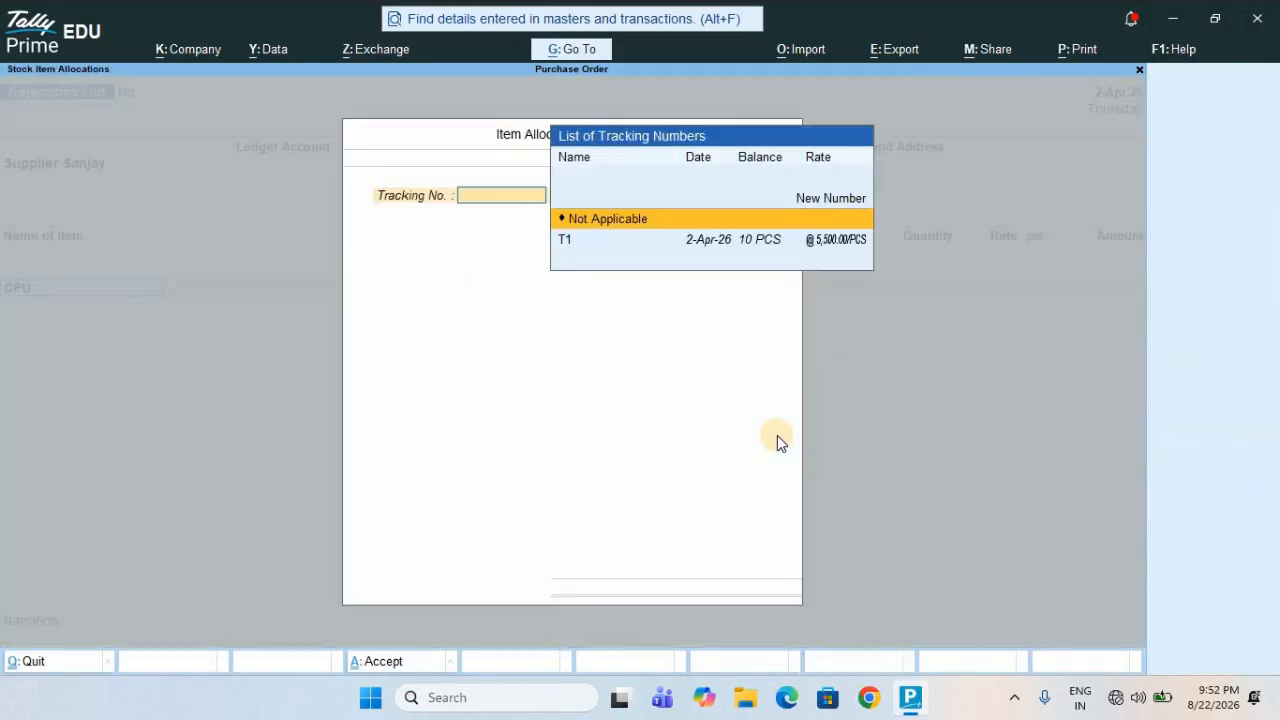
key(Down)
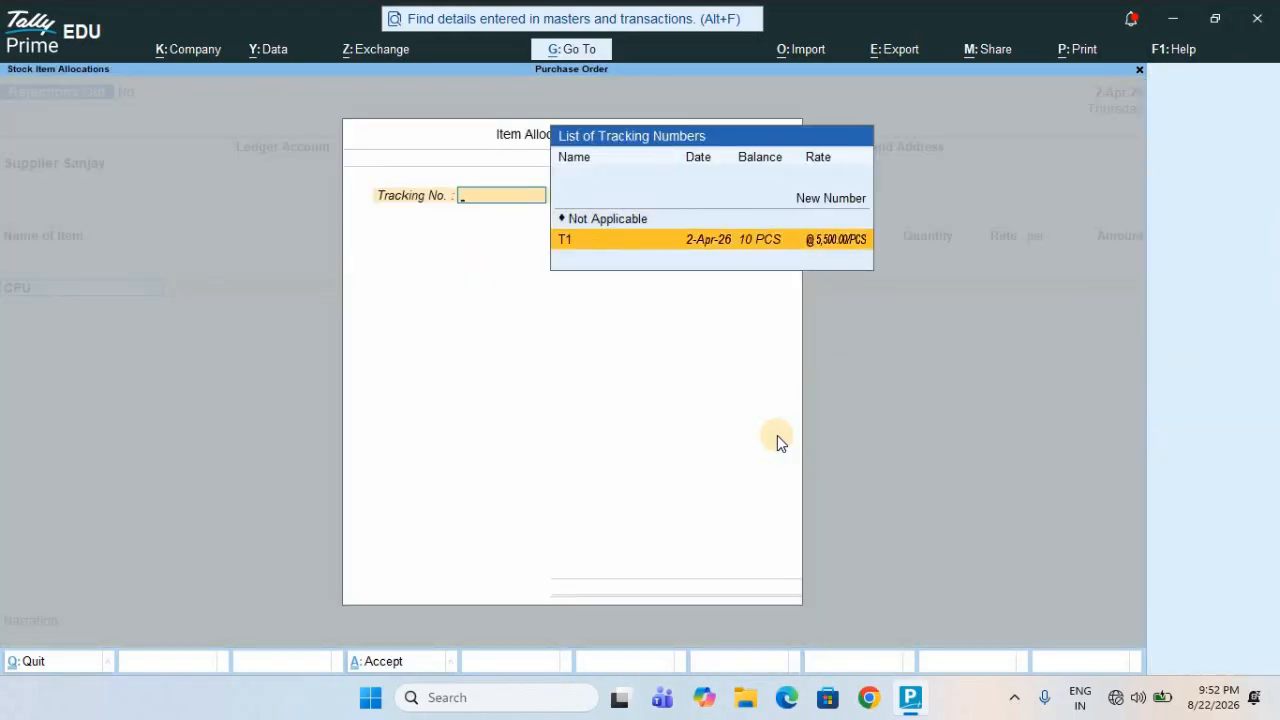
key(Return)
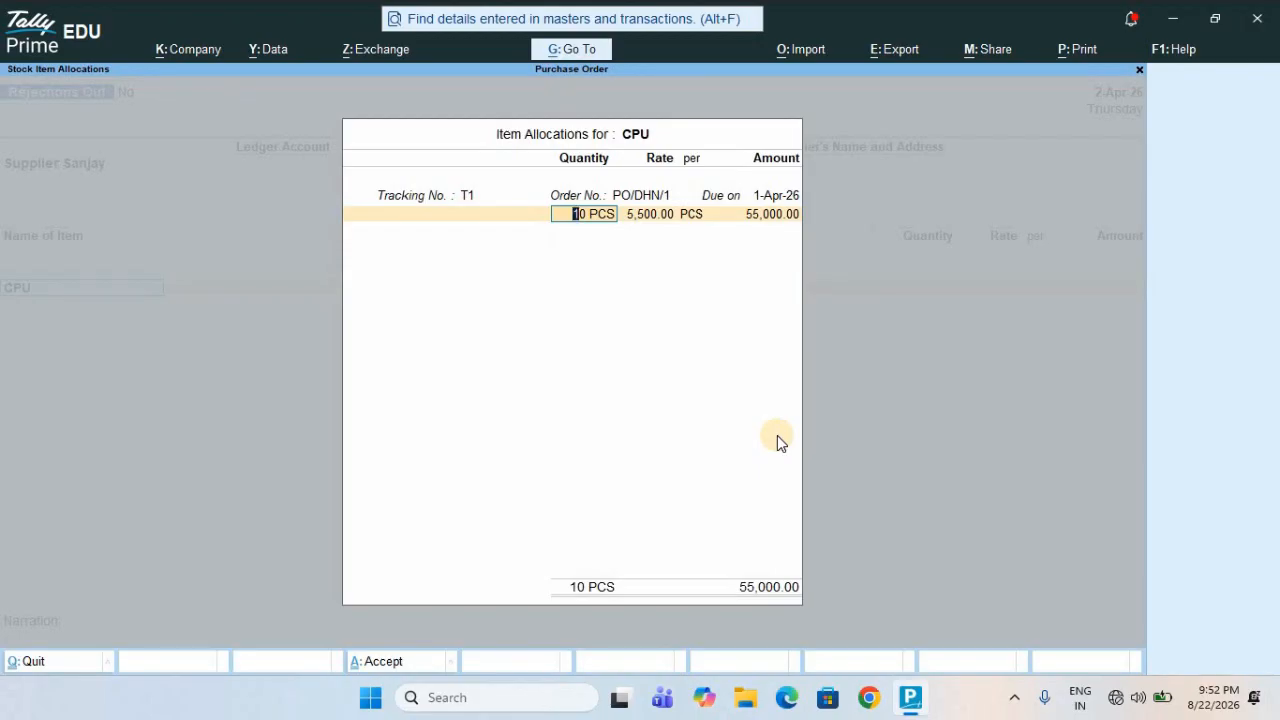
- Set the rejected CPU quantity to 2 PCS, keeping the rate of 5,500 per PCS
text(2)
key(Return)
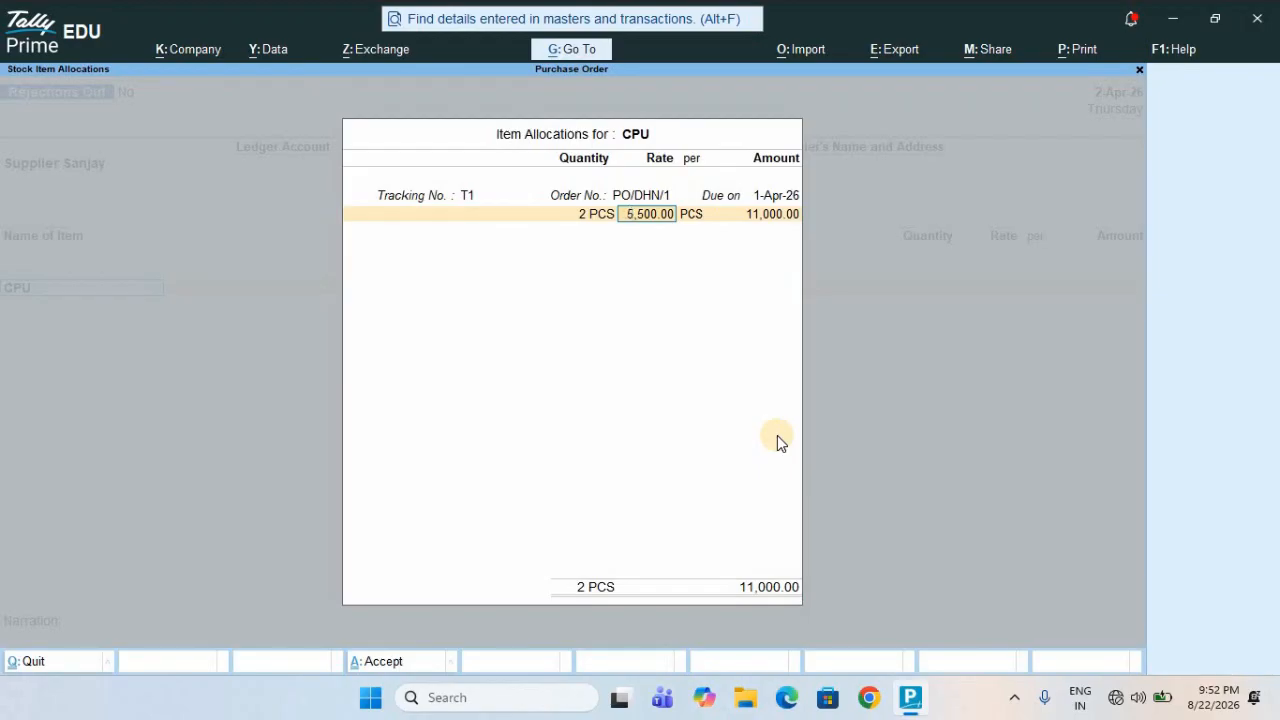
key(Return)
key(Return)
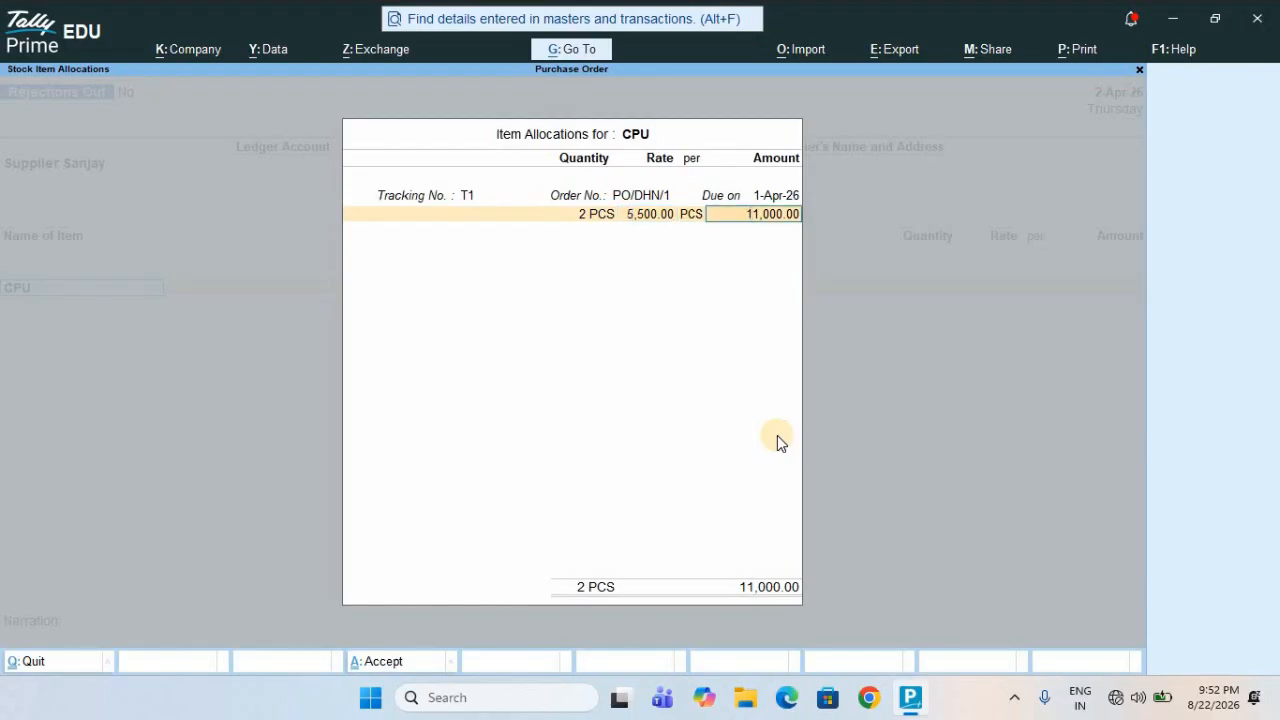
key(Return)
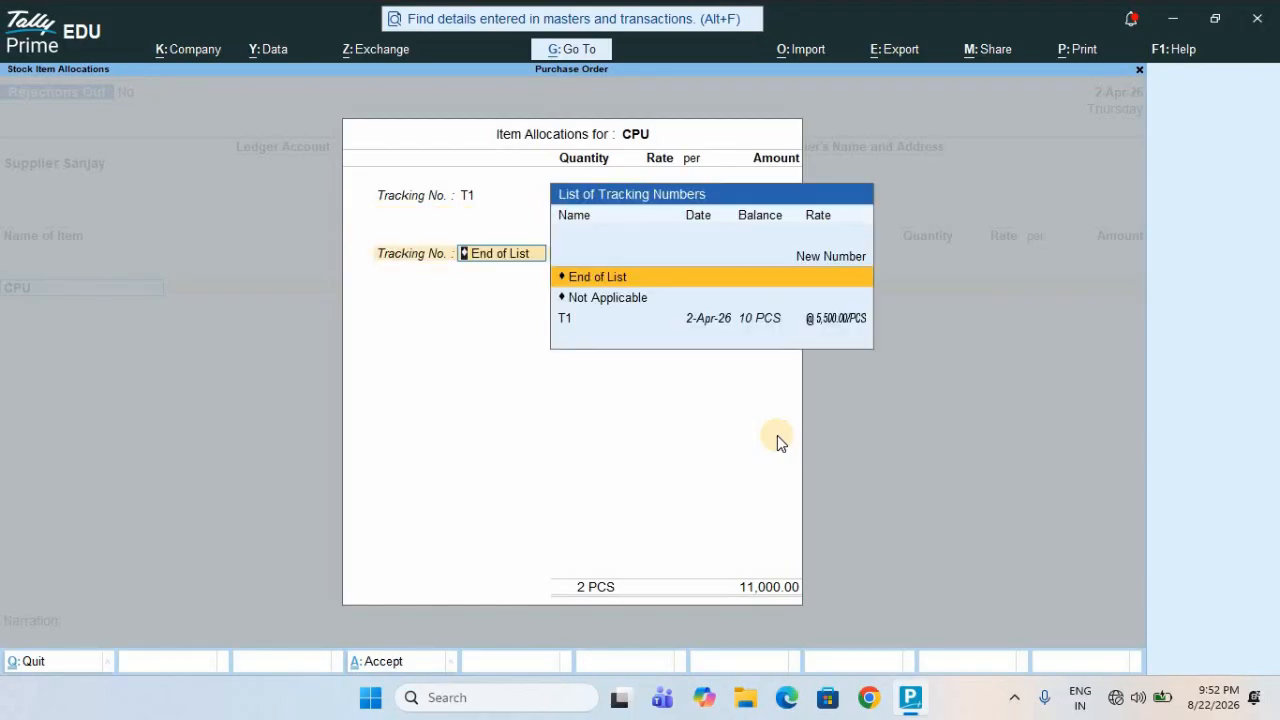
- Close the CPU allocation, add the MOUSE item to the rejection voucher and link it to tracking number T5
key(Return)
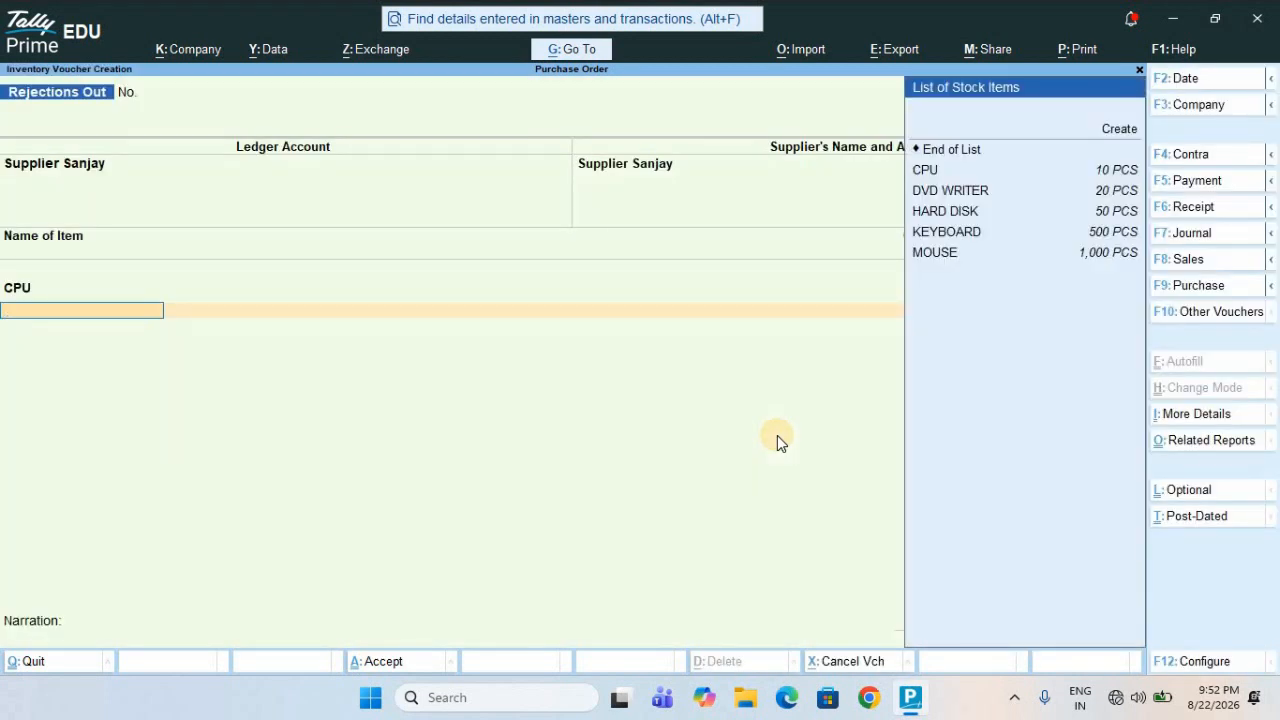
key(Down)
key(Down)
key(Down)
key(Down)
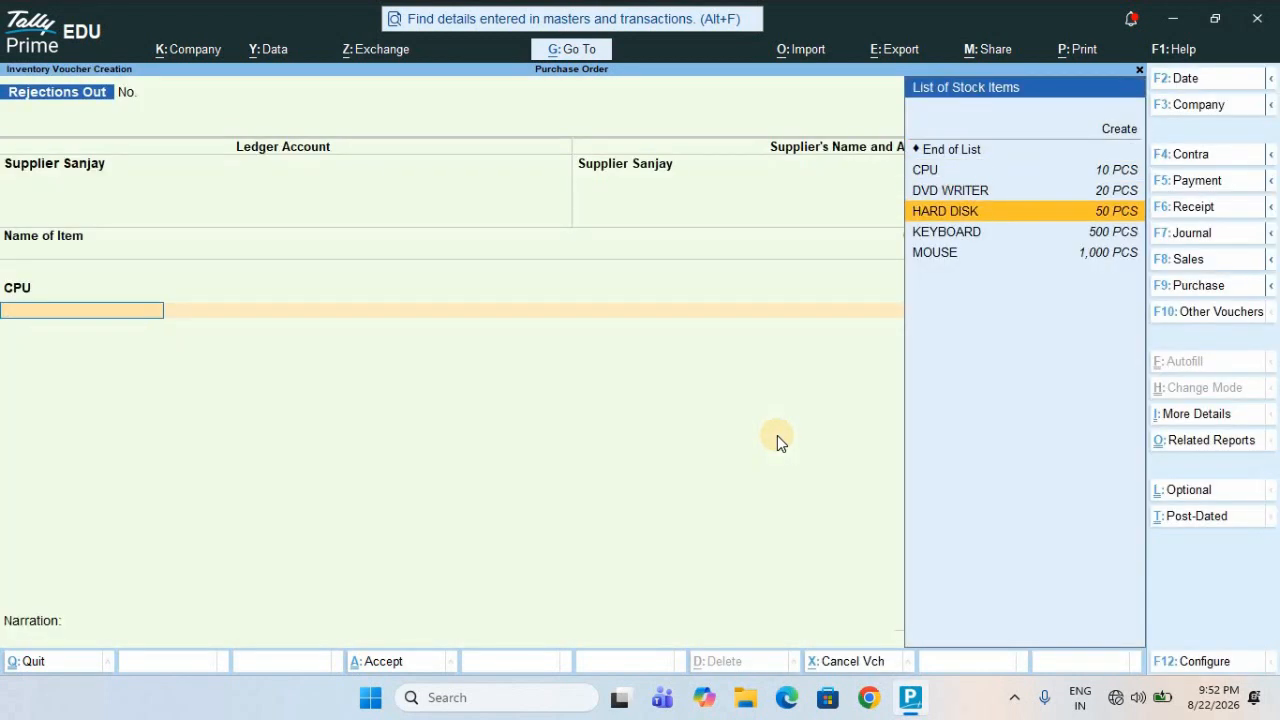
key(Down)
key(Down)
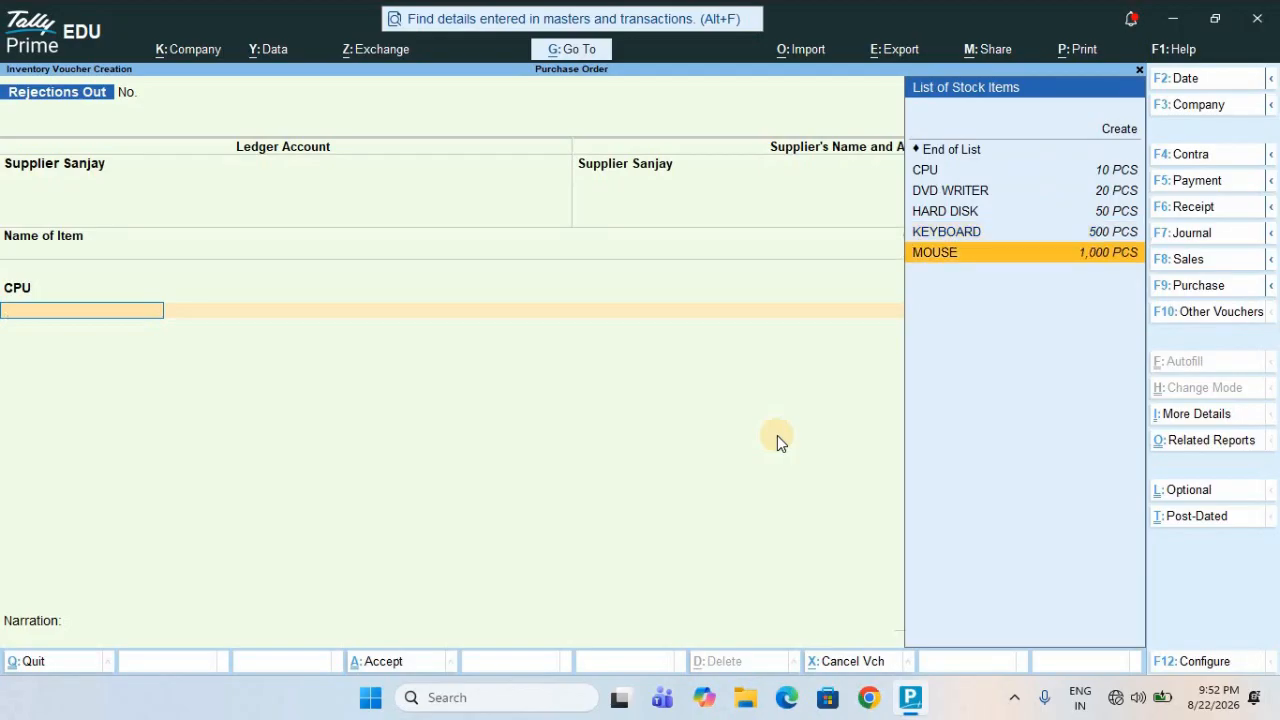
key(Return)
key(Down)
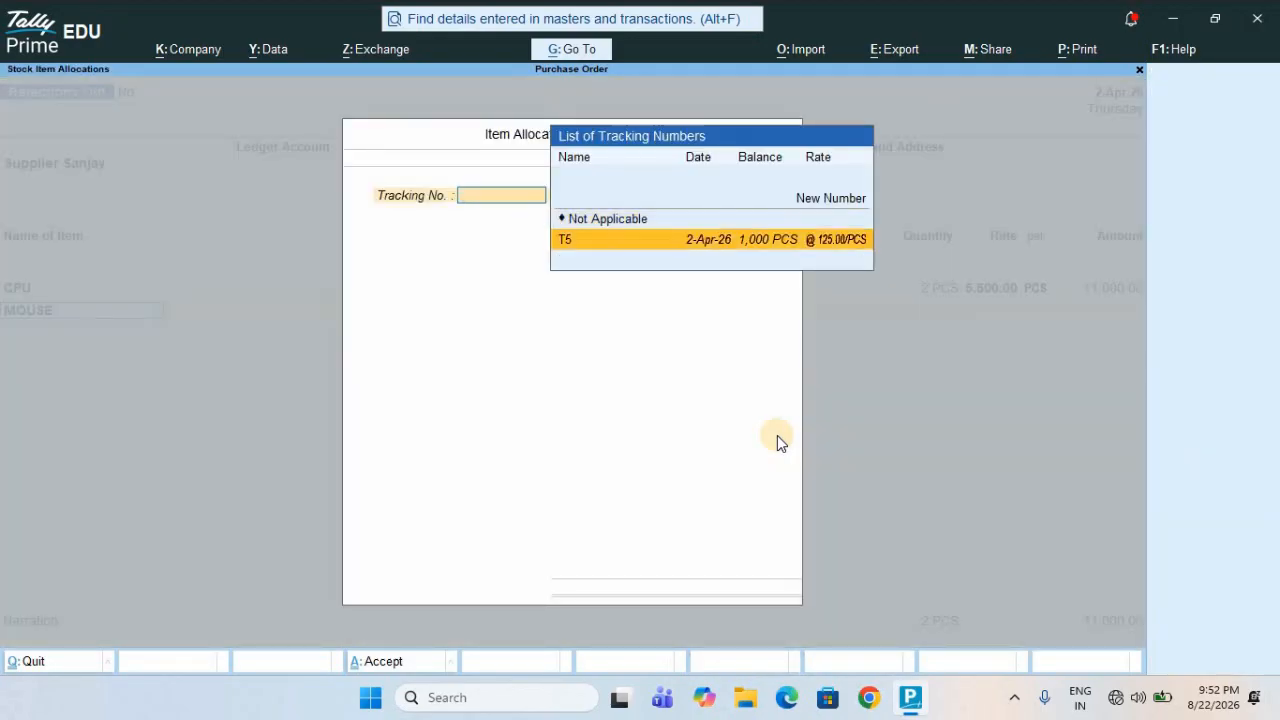
key(Return)
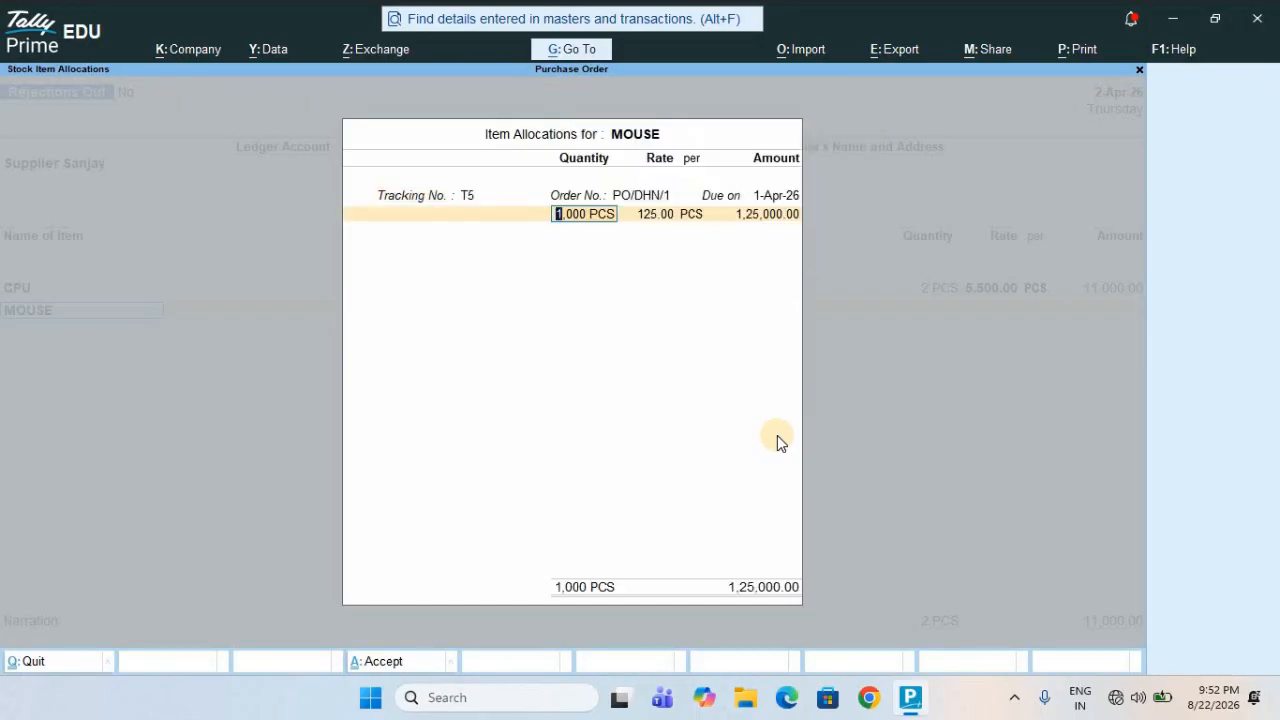
- Set the rejected MOUSE quantity to 300 PCS, keeping the rate of 125 per PCS, and finish its allocation
text(300)
key(Return)
key(Return)
key(Return)
key(Return)
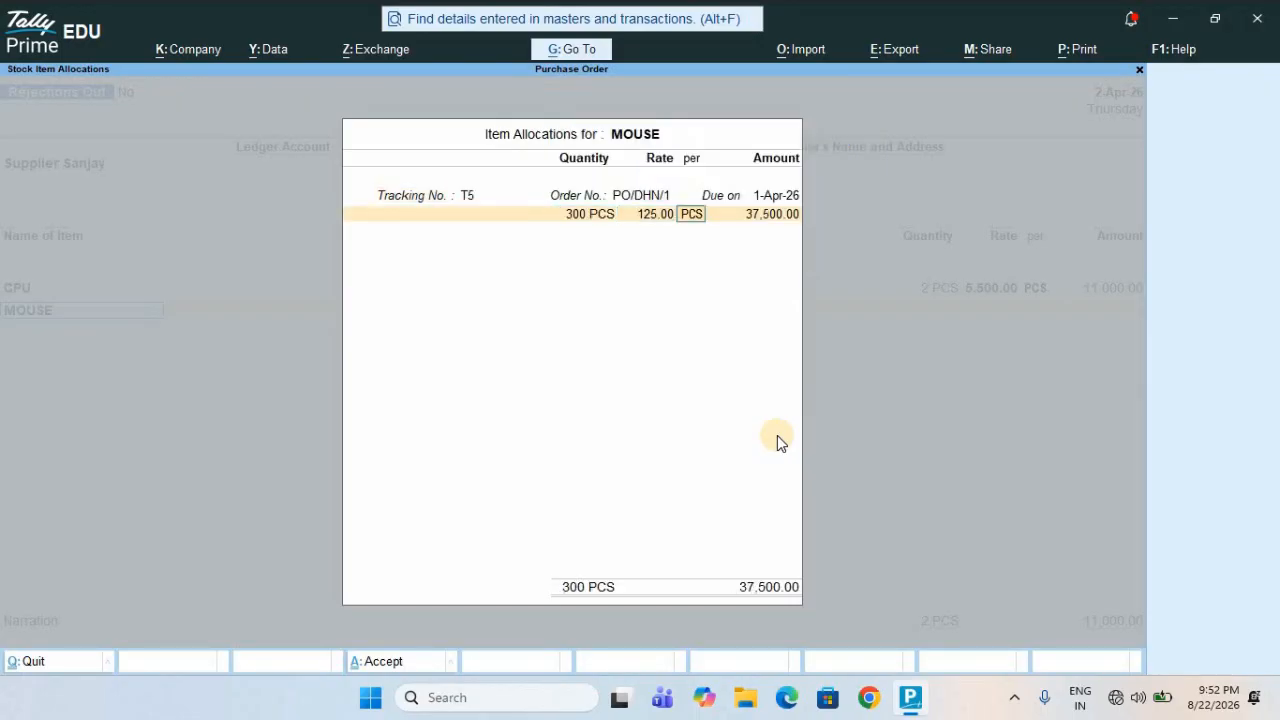
key(Return)
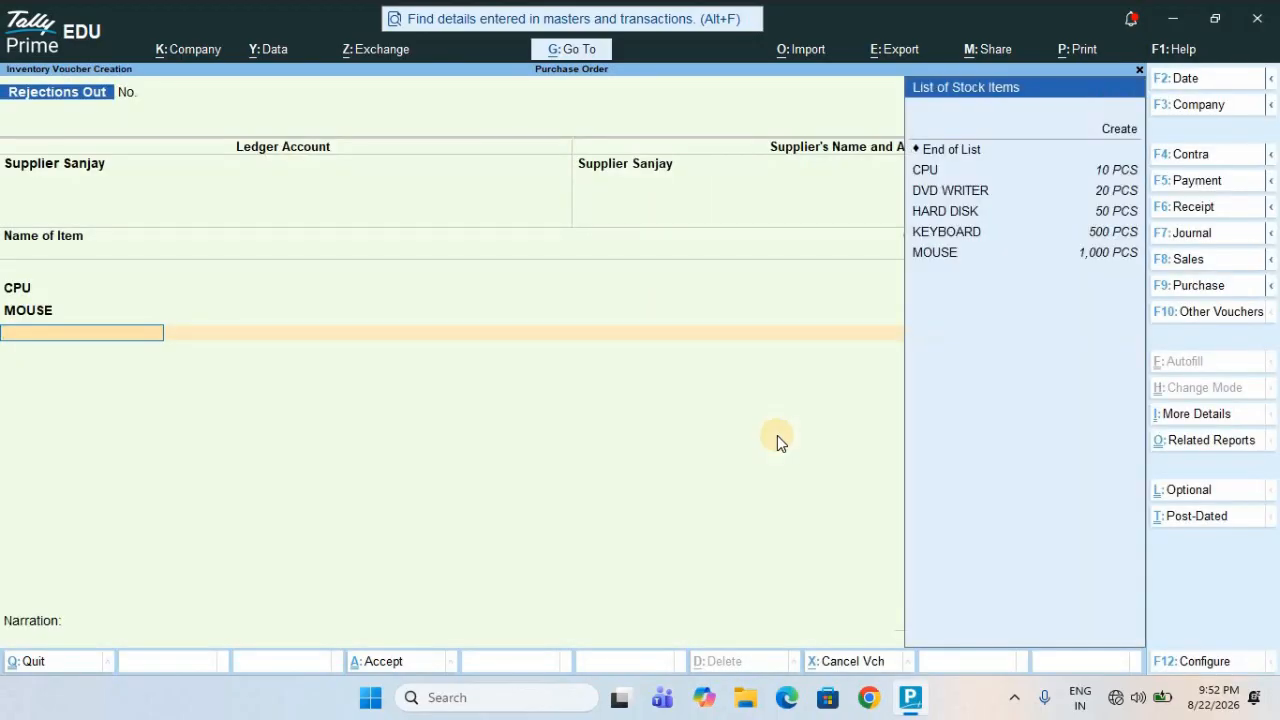
- Add the KEYBOARD item to the rejection voucher and link it to tracking number T4
key(Down)
key(Down)
key(Down)
key(Down)
key(Down)
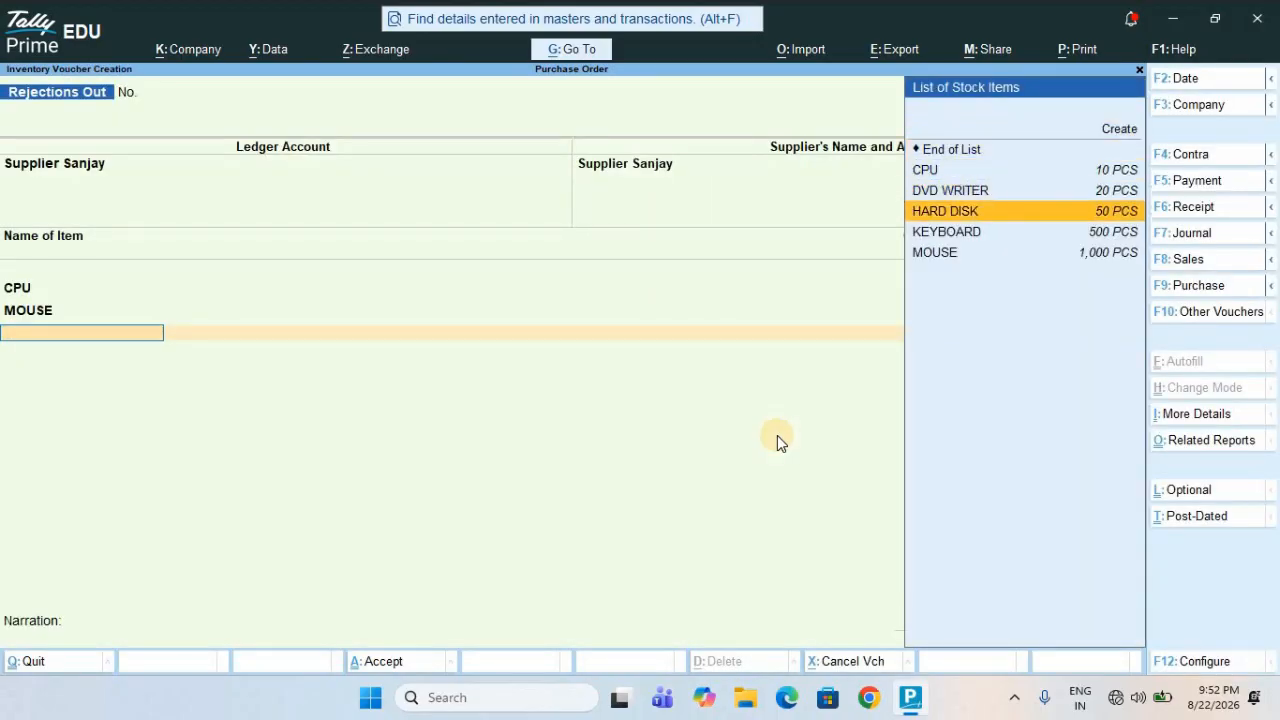
key(Return)
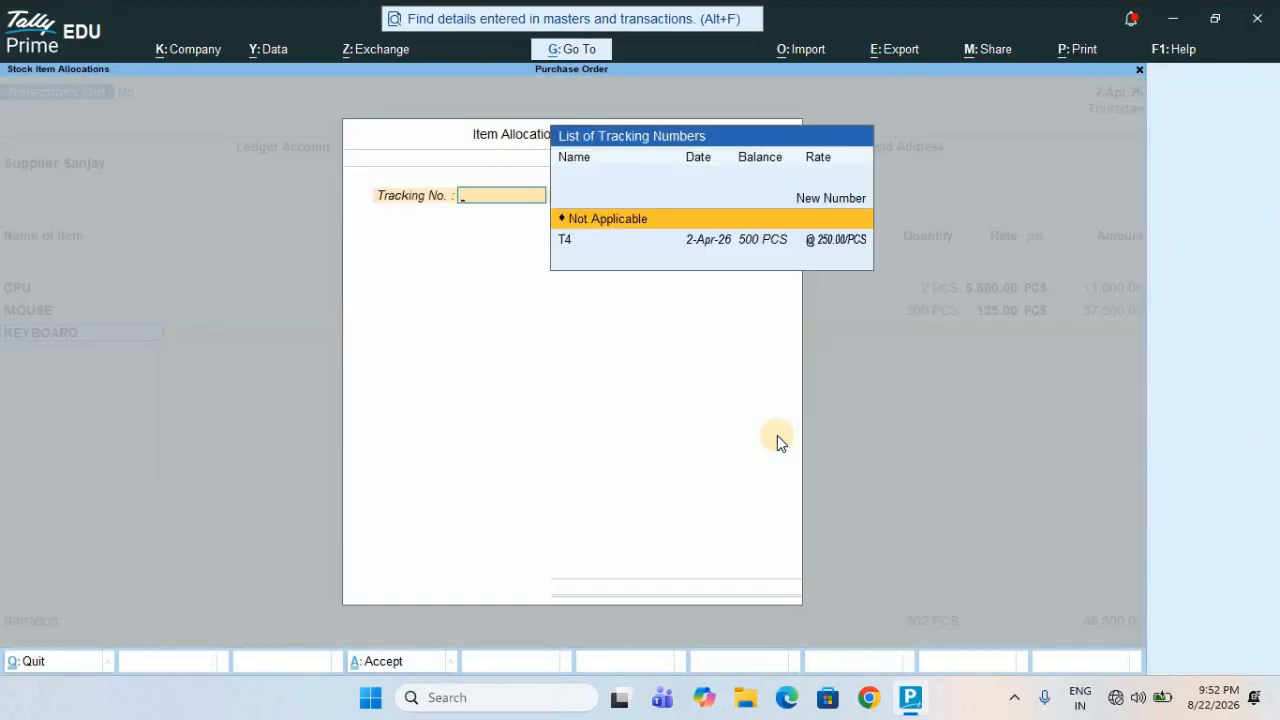
key(Down)
key(Return)
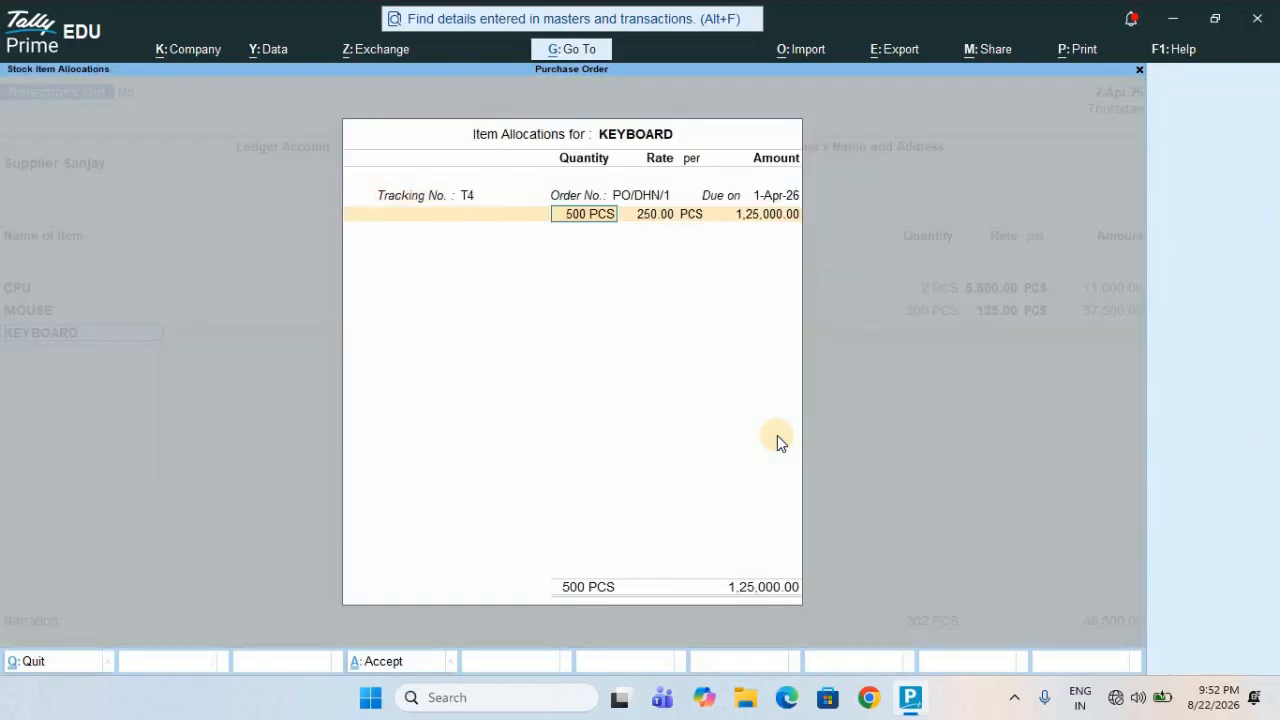
- Set the rejected KEYBOARD quantity to 100 PCS, keeping the rate of 250 per PCS, and finish its allocation
text(100)
key(Return)
key(Return)
key(Return)
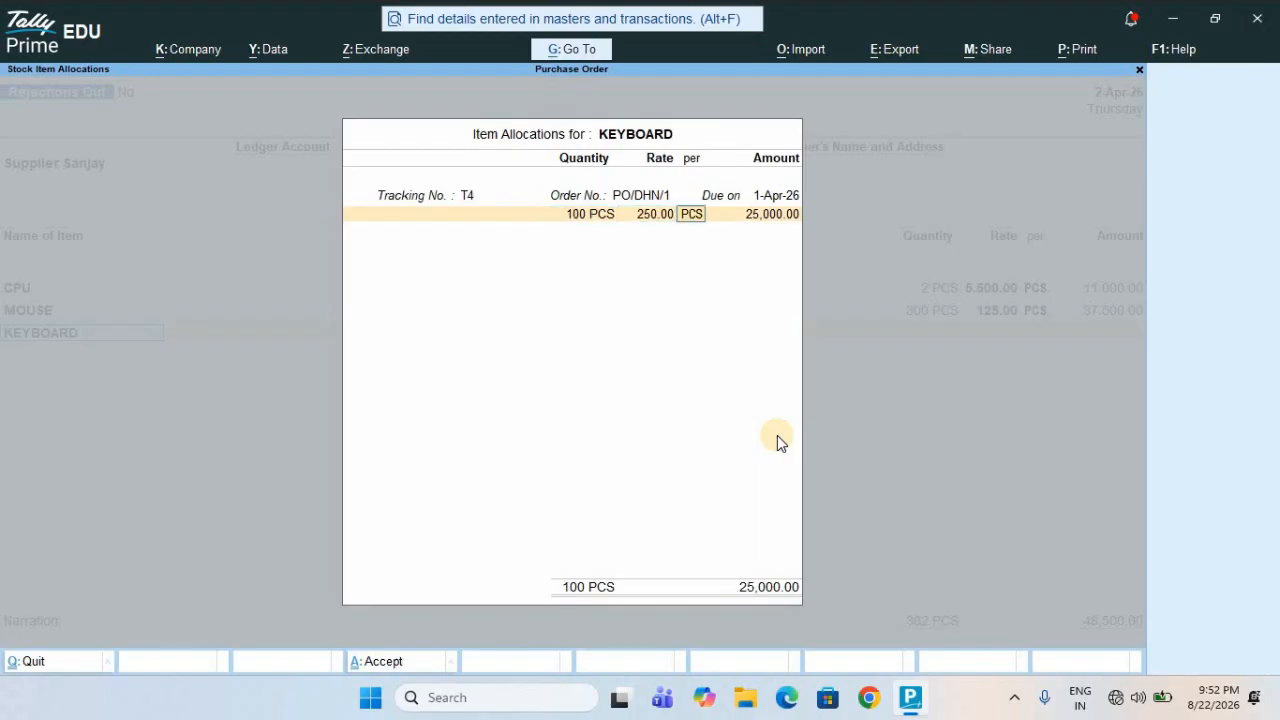
key(Return)
key(Return)
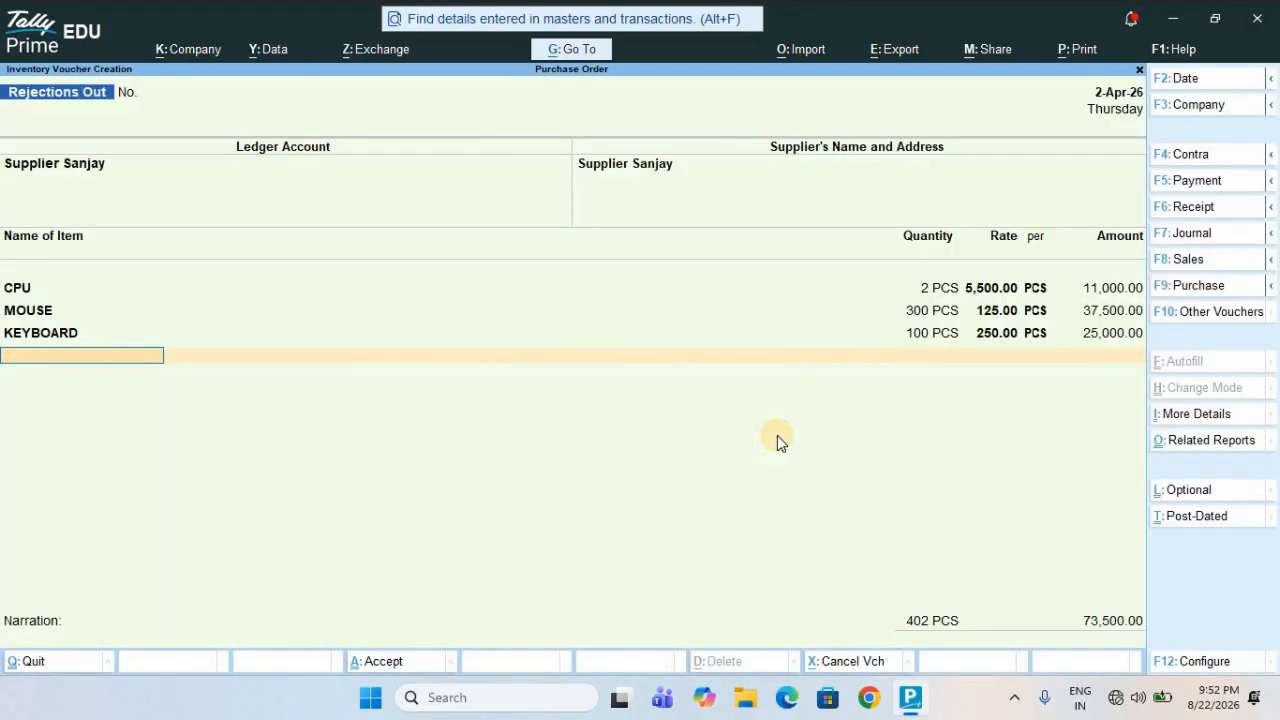
- Save the Rejections Out voucher without a narration and return to the Gateway of Tally
key(Return)
key(Return)
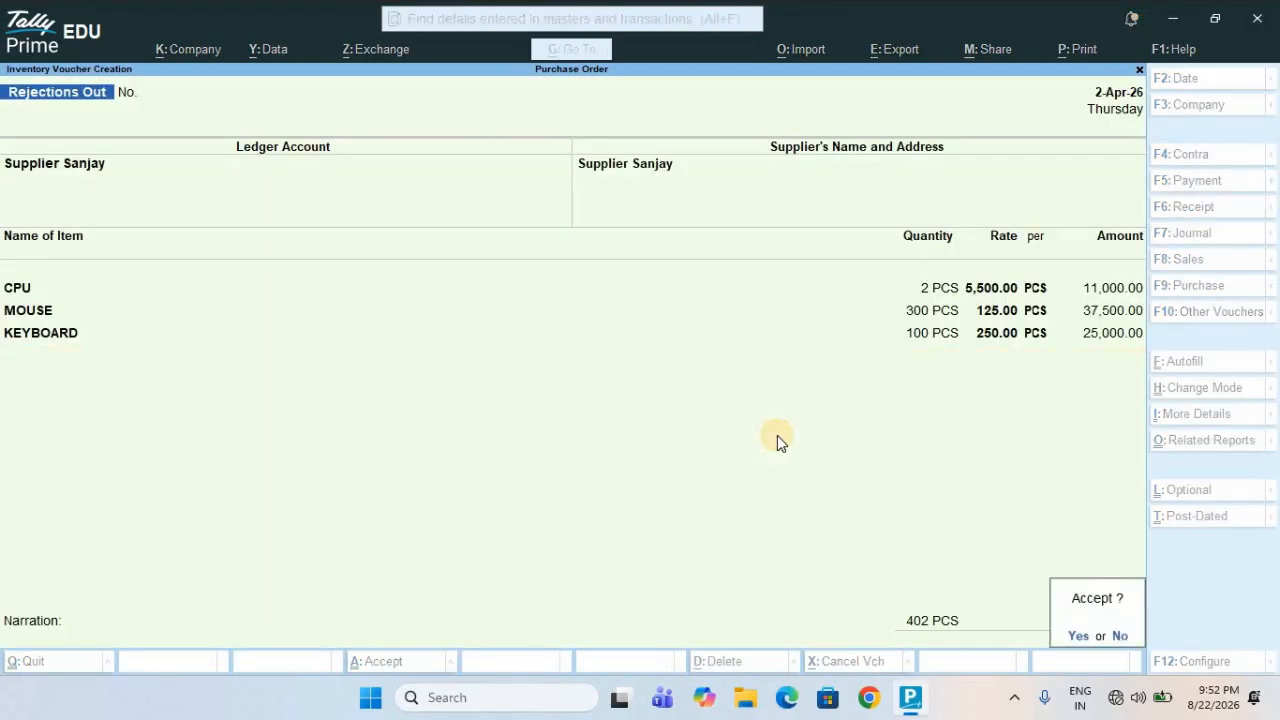
key(Return)
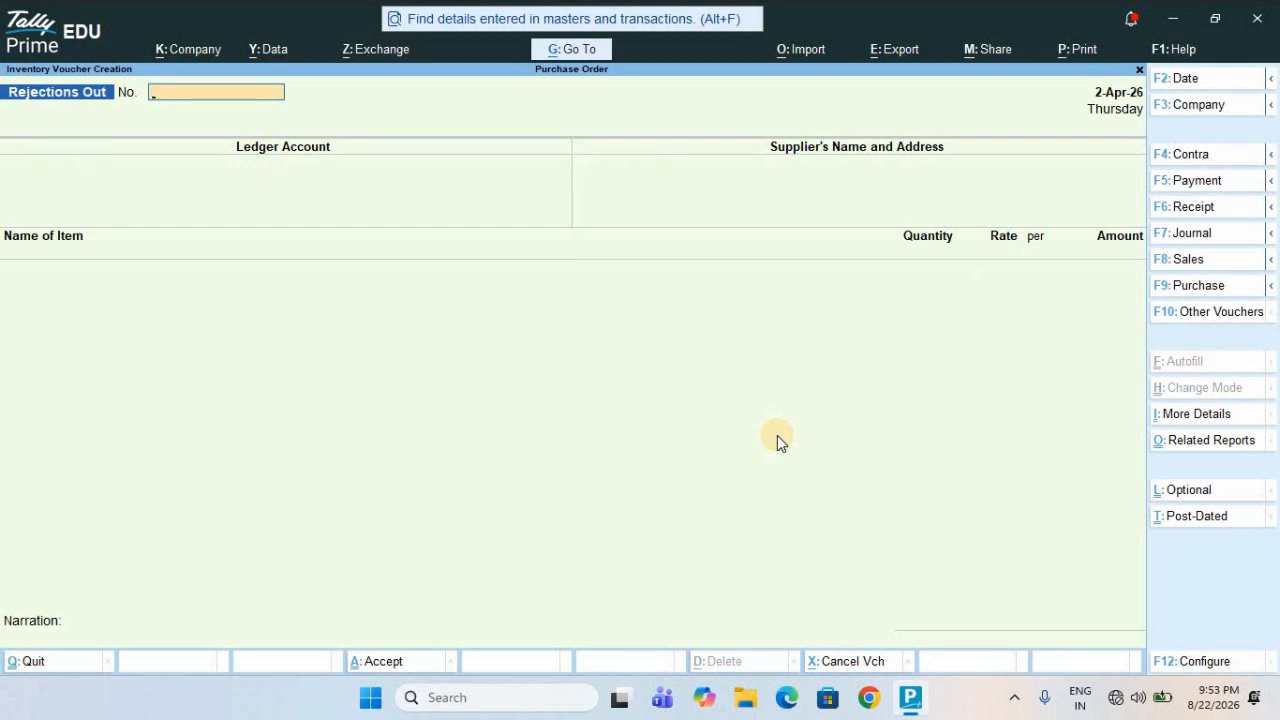
key(Escape)
key(Return)
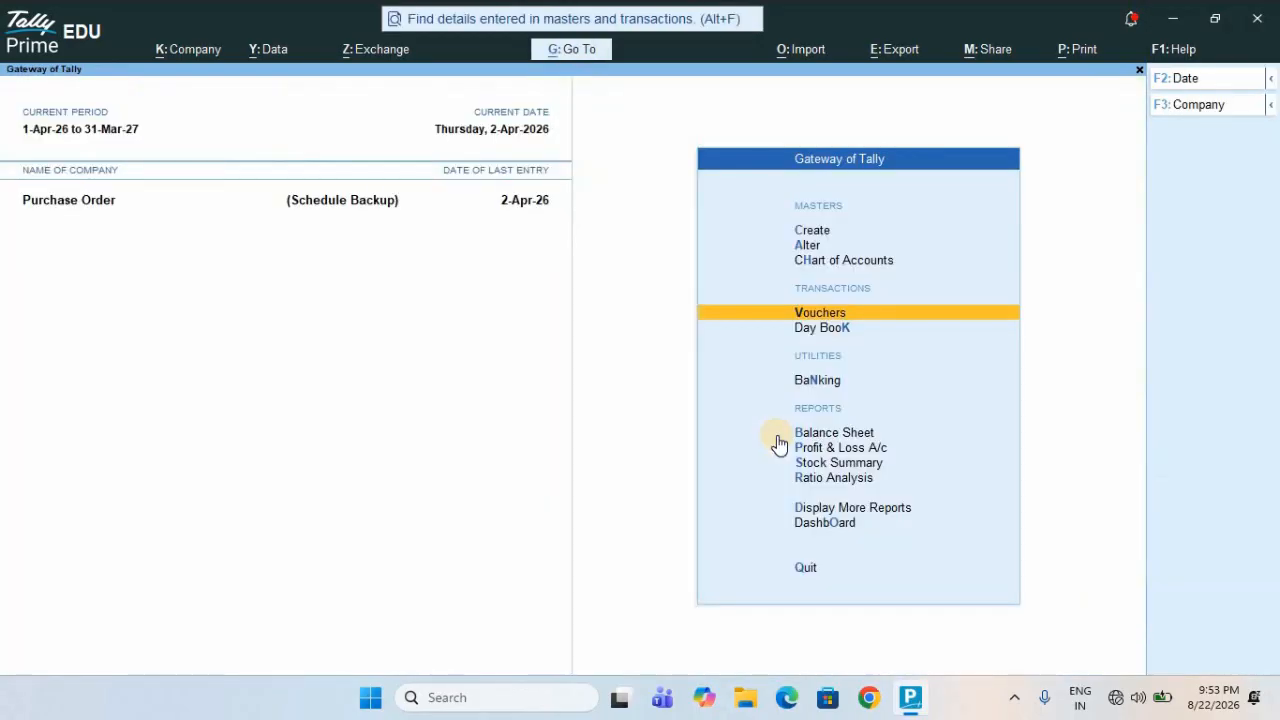
- Start a Purchase voucher, leave the supplier invoice number and date blank, and select the supplier as the party account
key(Return)
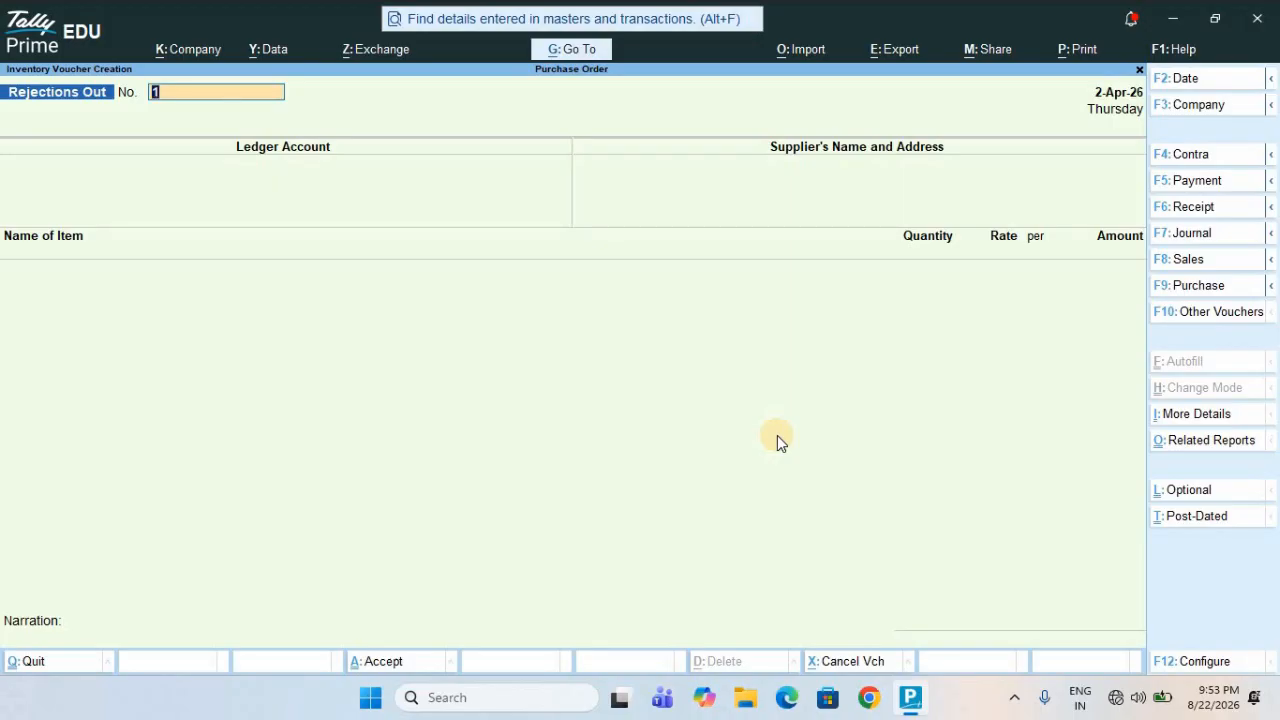
click(1174, 289)
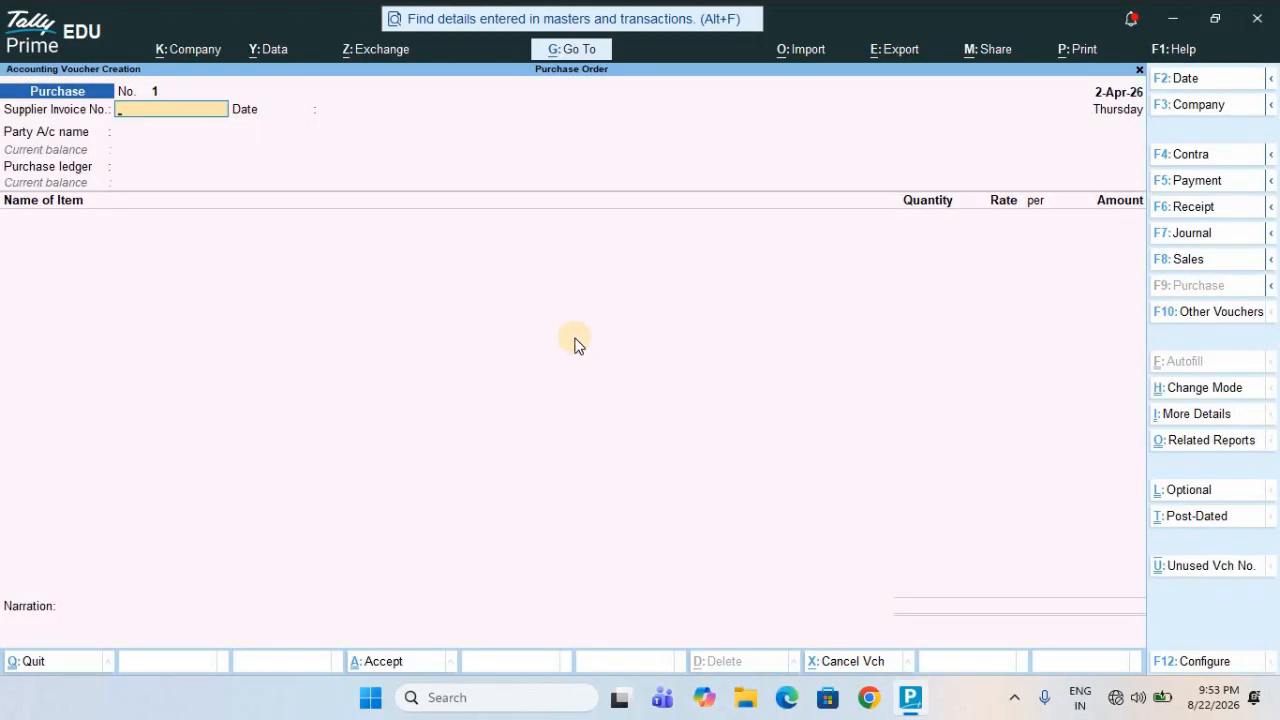
key(Return)
key(Return)
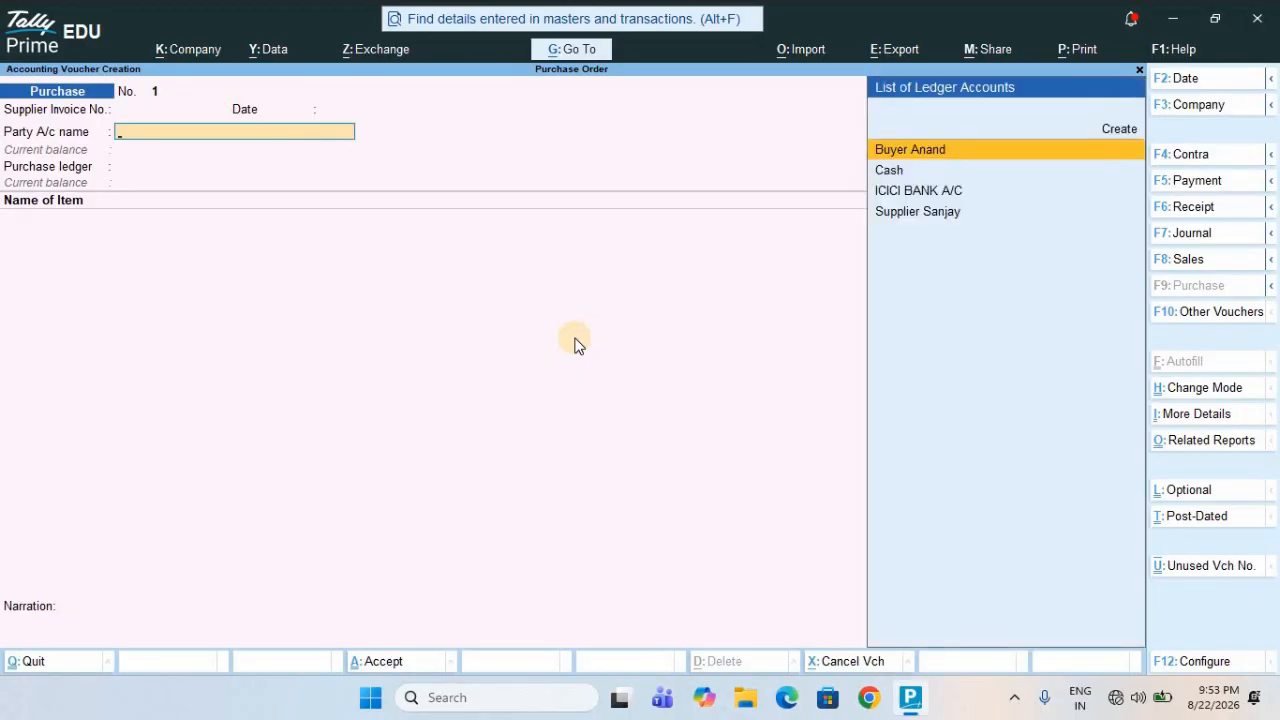
key(Down)
key(Down)
key(Down)
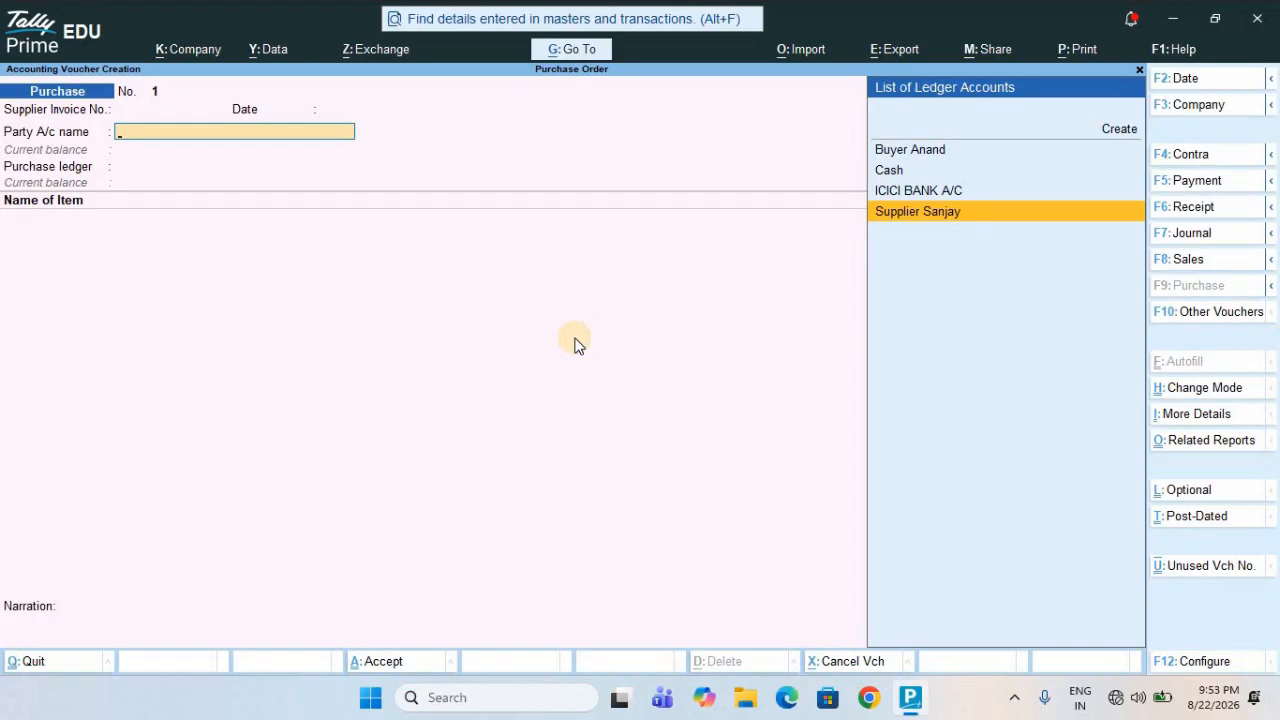
key(Return)
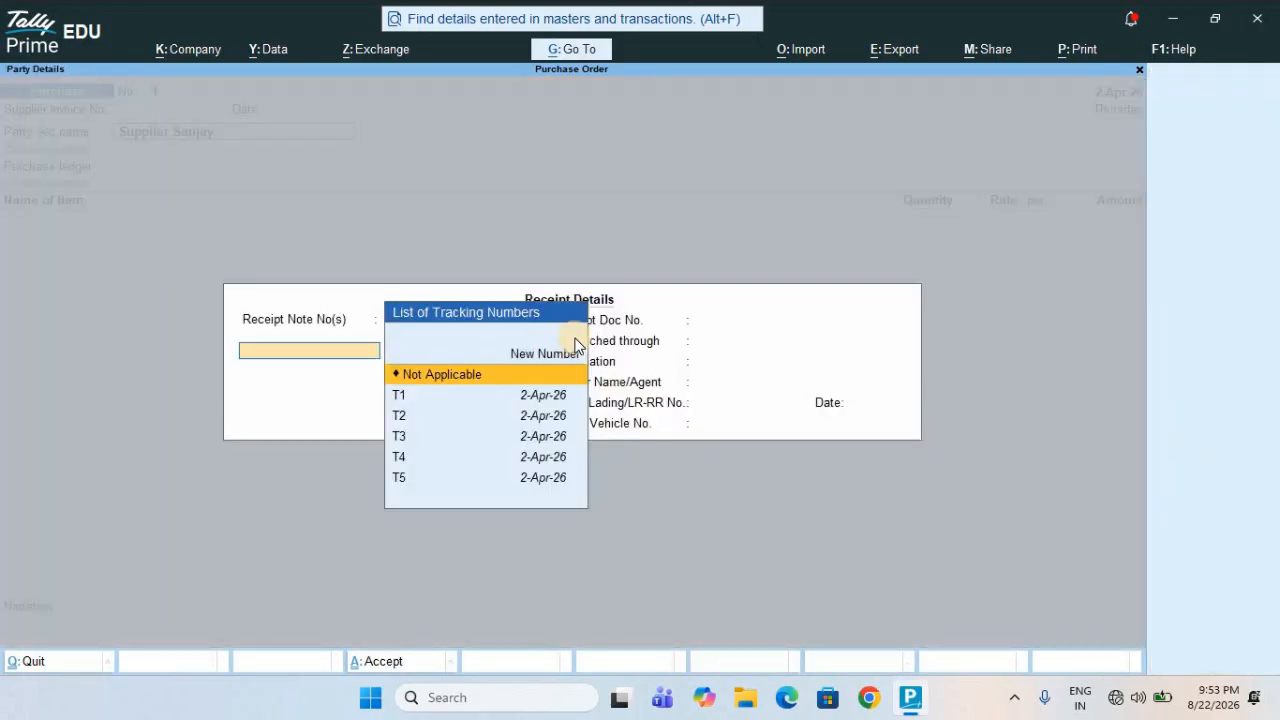
- Add tracking numbers T1, T2 and T3 to the purchase's receipt notes, keeping their 2-Apr-26 dates
key(Down)
key(Return)
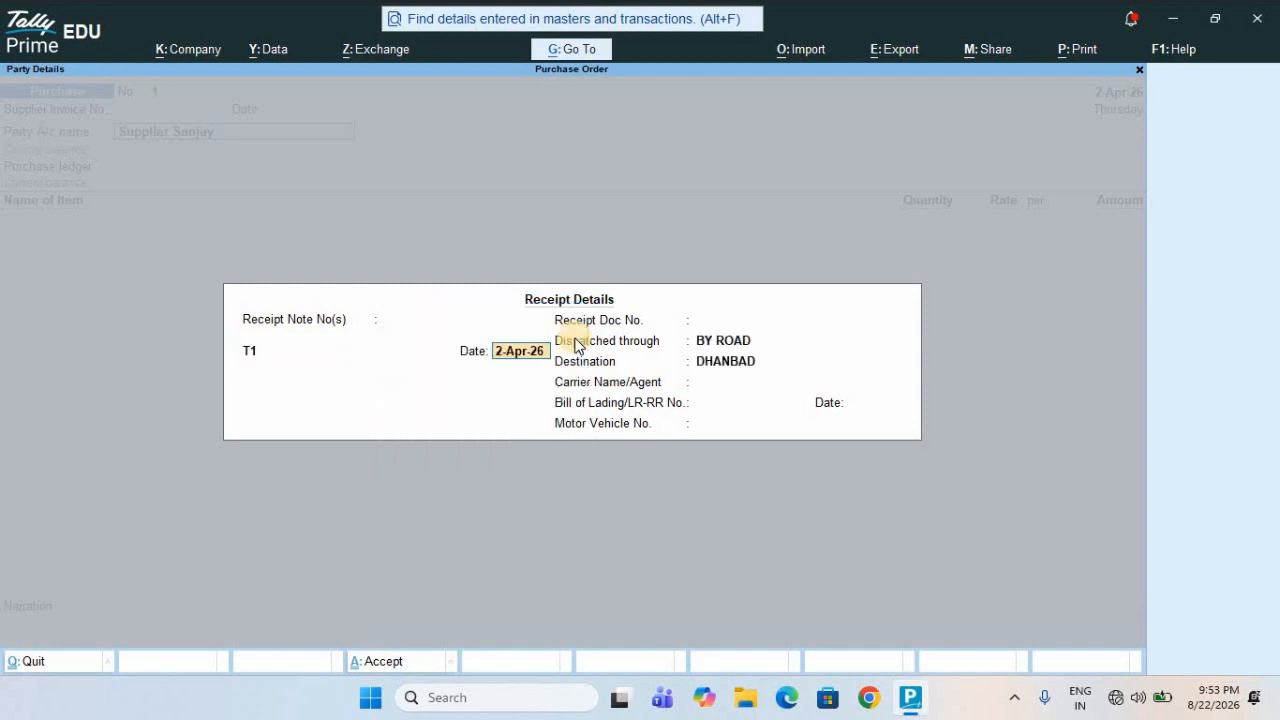
key(Return)
key(Down)
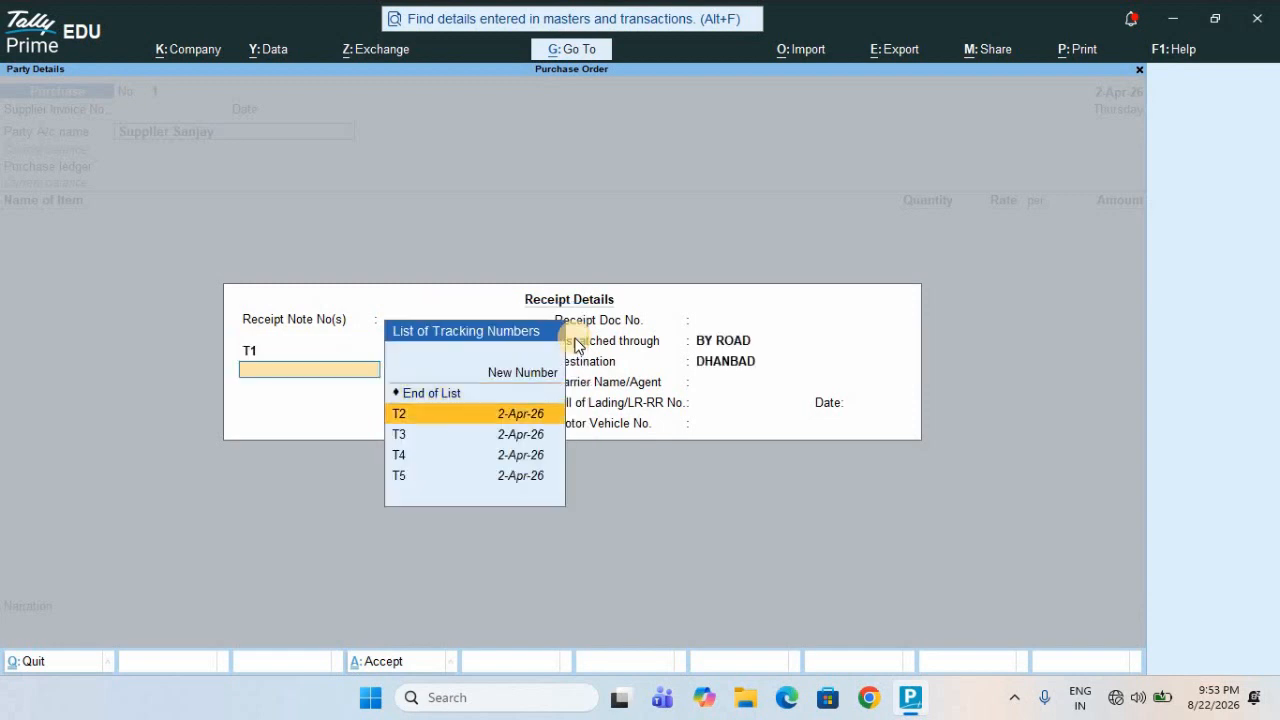
key(Return)
key(Return)
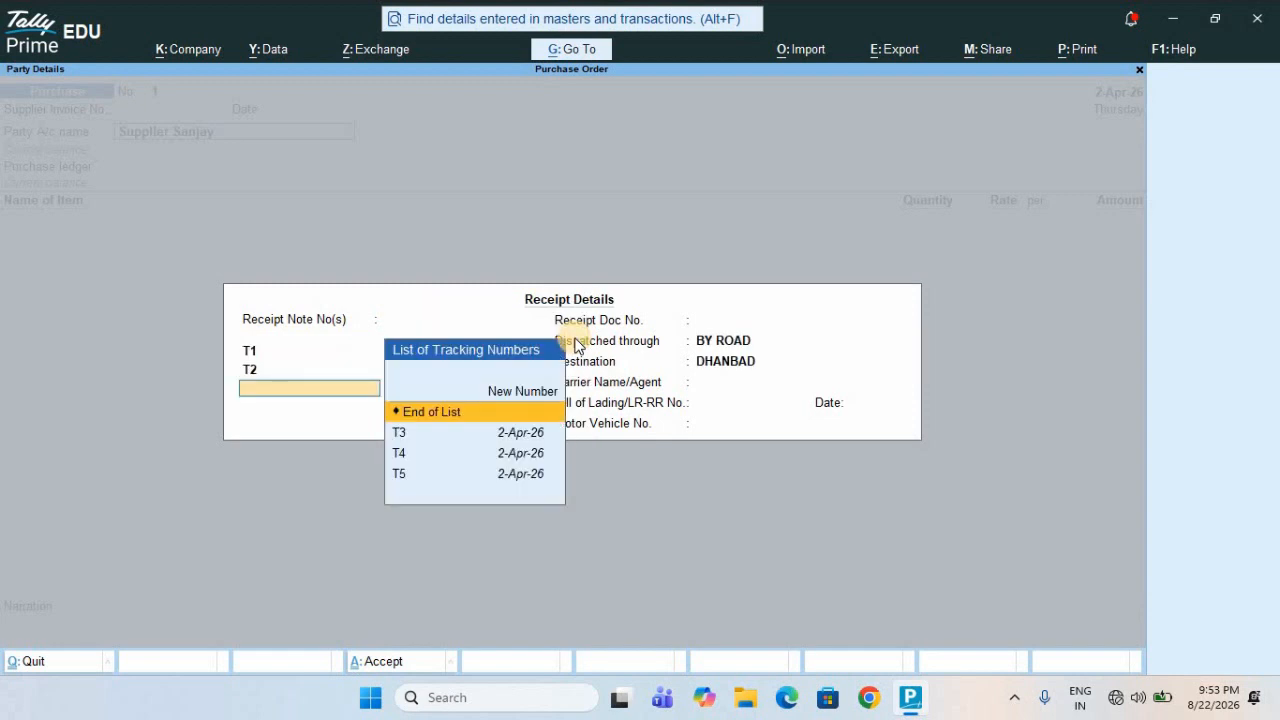
key(Down)
key(Down)
key(Up)
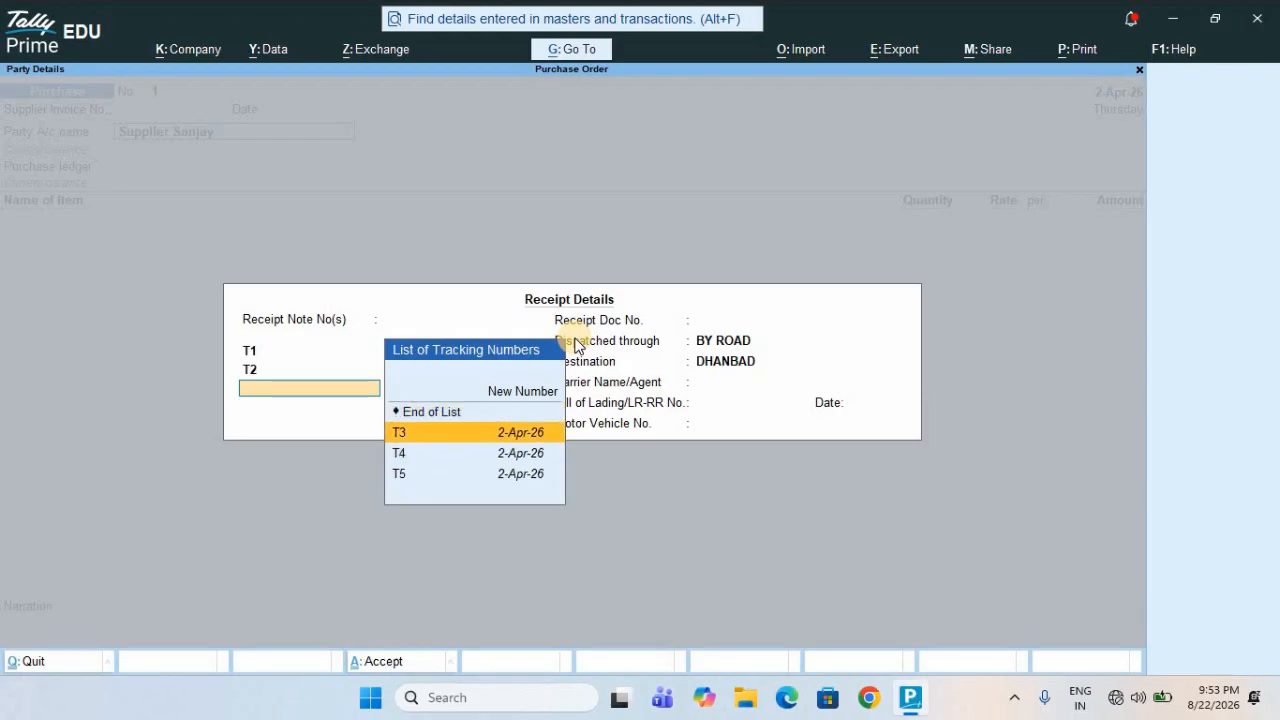
key(Return)
key(Return)
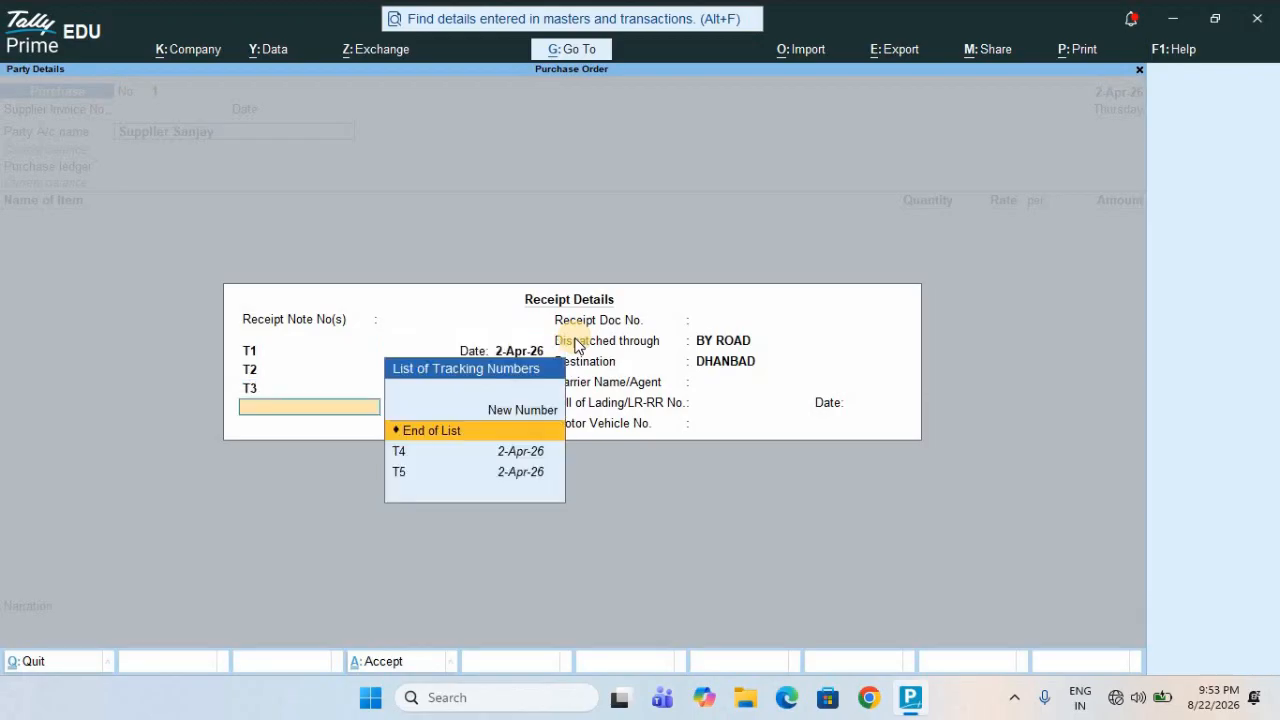
- Add tracking numbers T4 and T5 to the receipt notes with date 2-Apr-26 and end the list
key(Down)
key(Return)
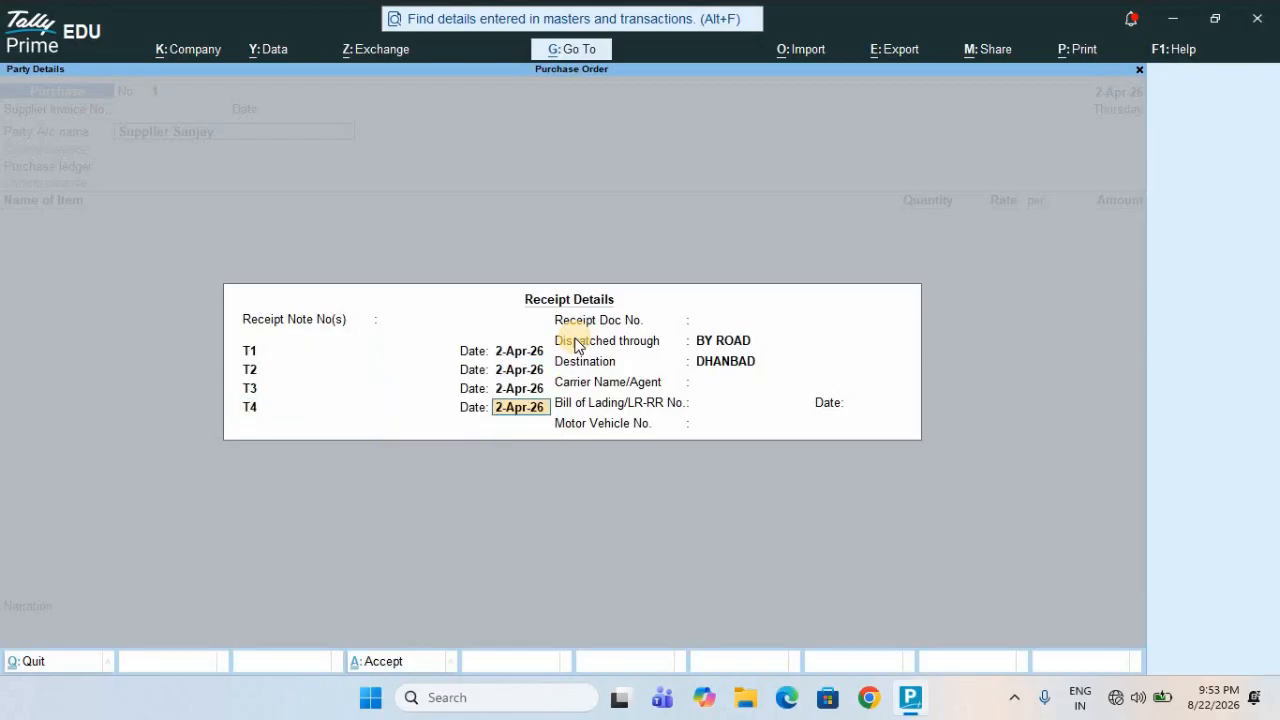
key(Return)
key(Down)
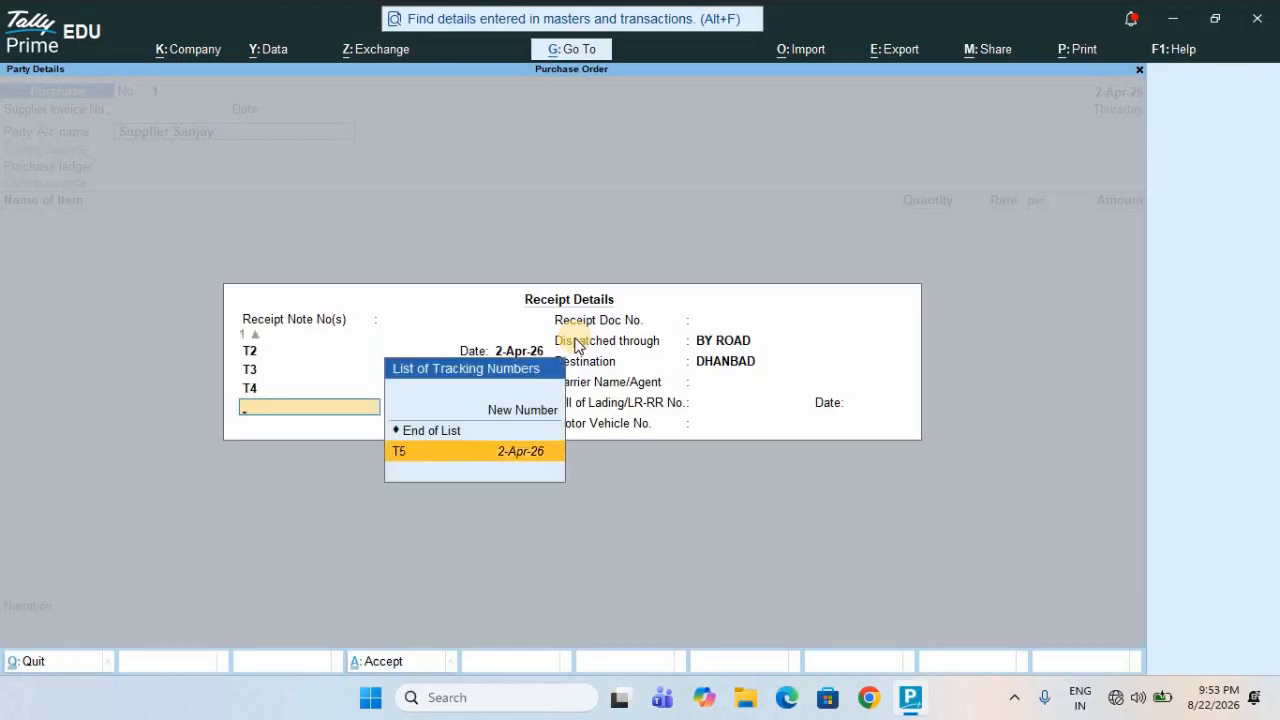
key(Return)
key(Return)
key(Return)
key(Return)
key(Return)
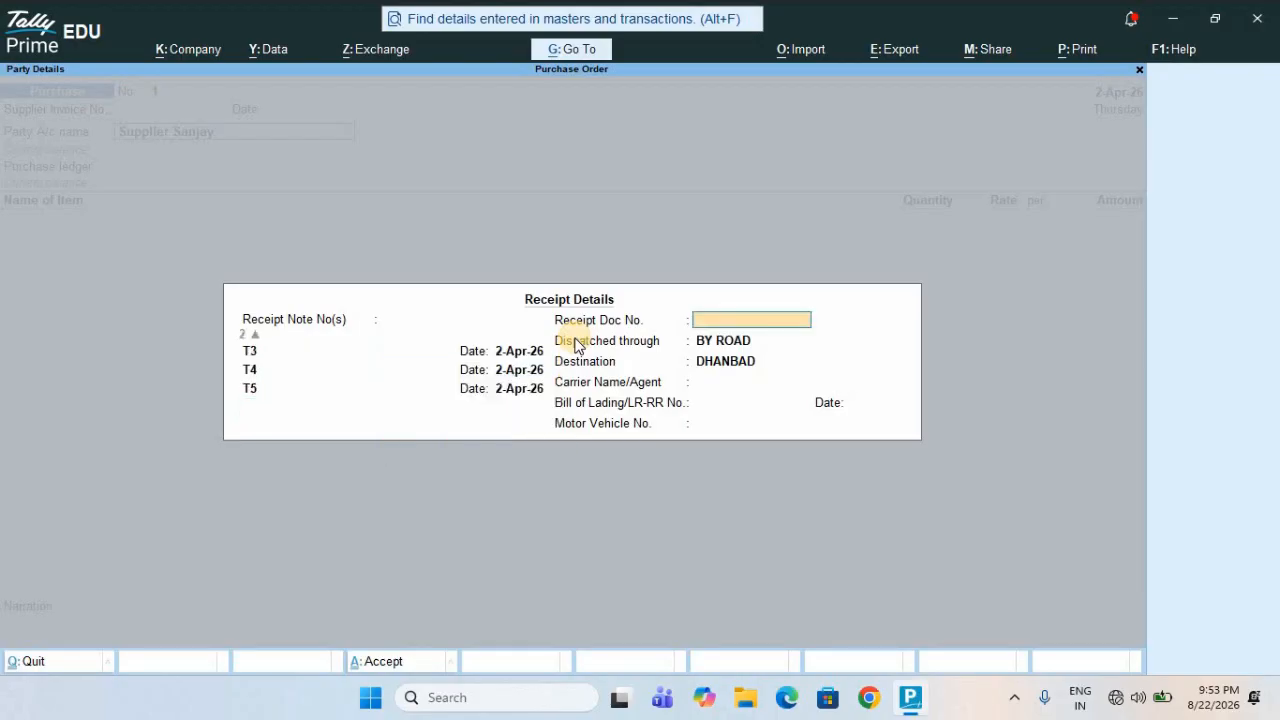
- Keep dispatch BY ROAD to DHANBAD and leave the remaining receipt detail fields blank
key(Return)
key(Return)
key(Return)
key(Return)
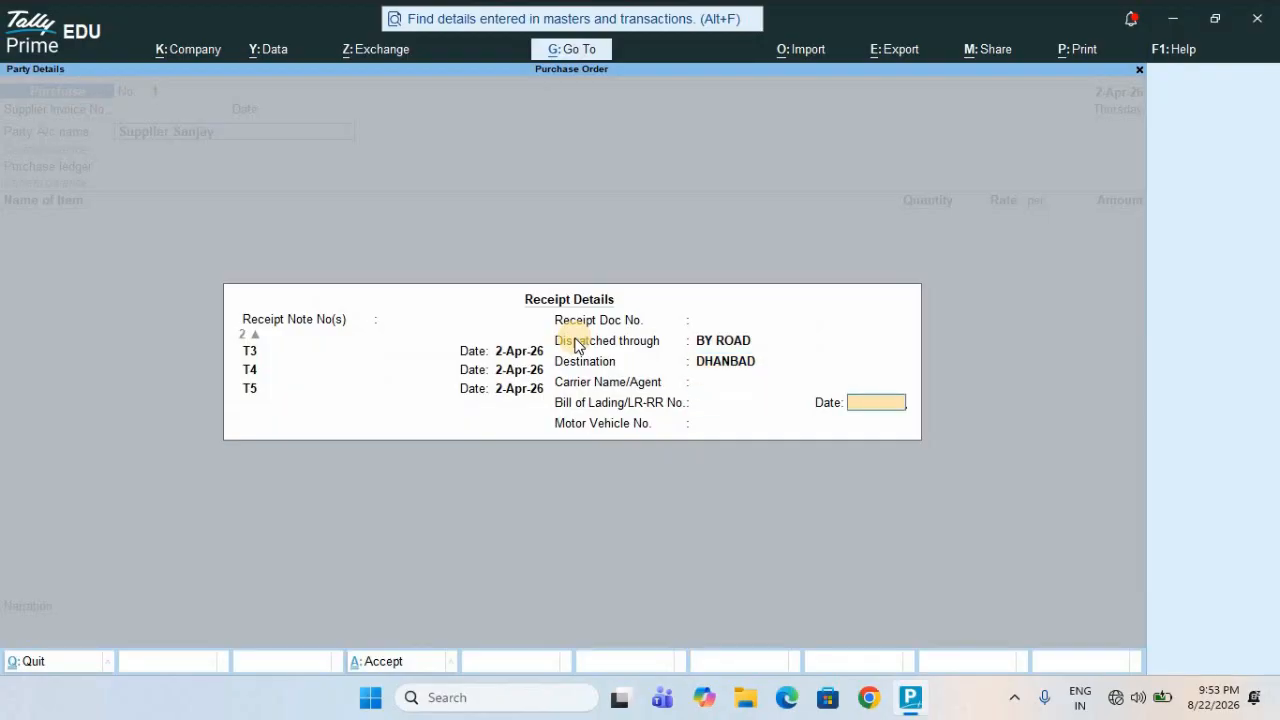
key(Return)
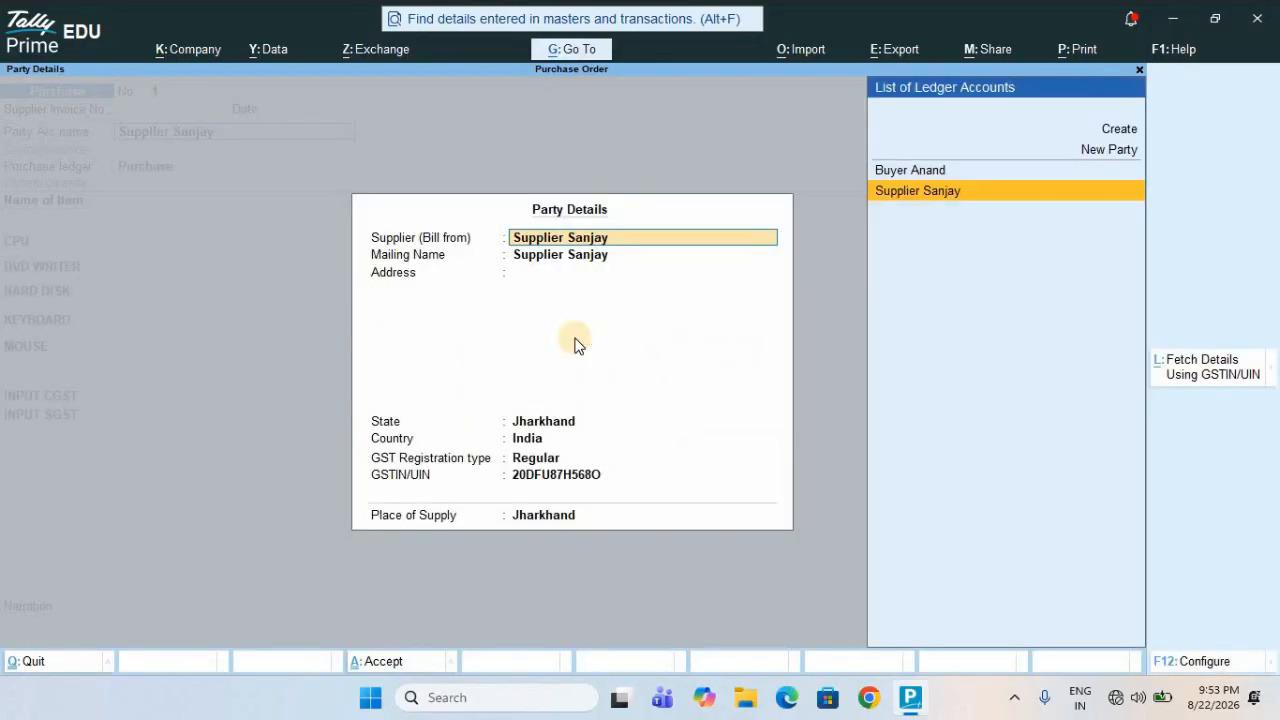
- Accept the filled-in supplier party details and save the Purchase voucher with its items and input taxes as filled in
key(ctrl+a)
key(Return)
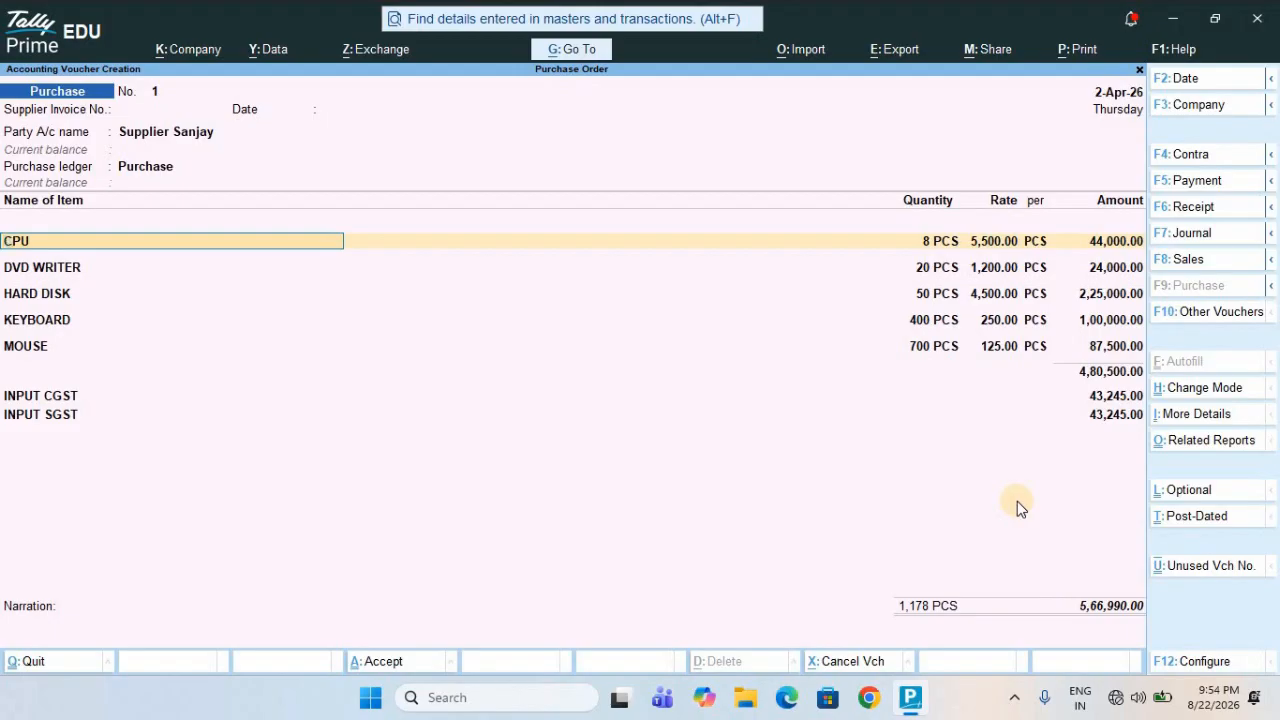
key(ctrl)
key(ctrl+a)
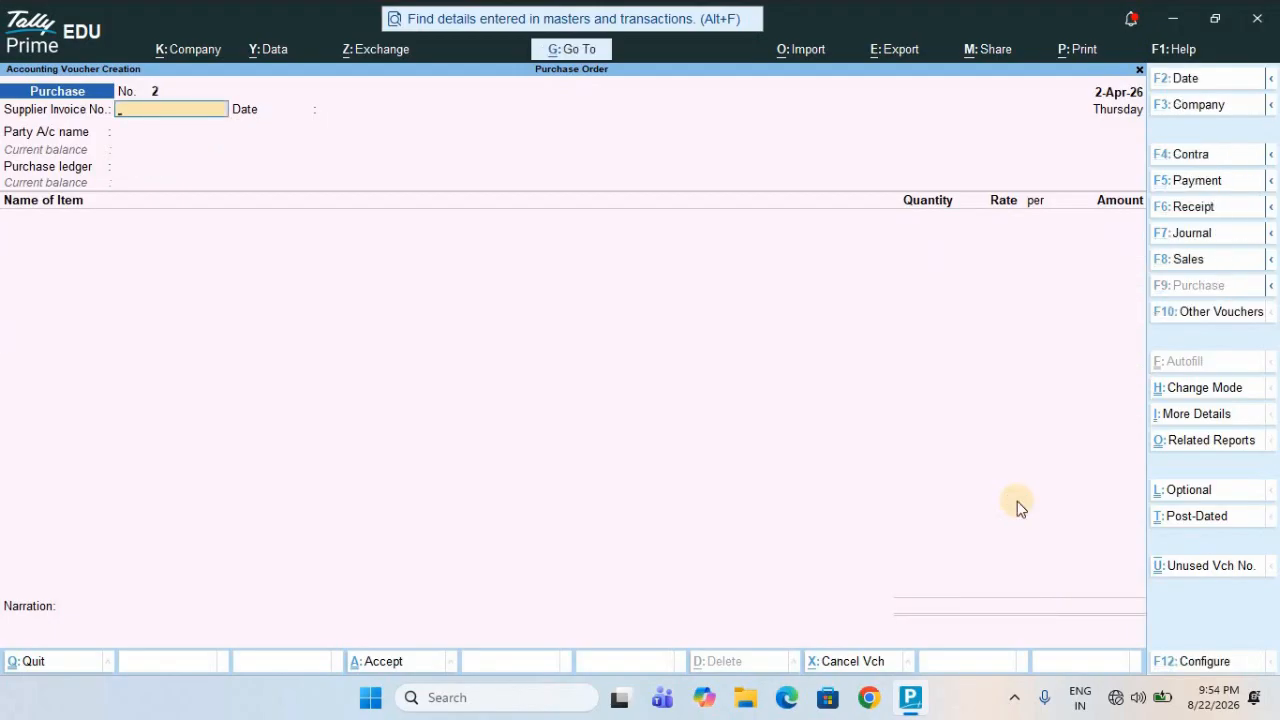